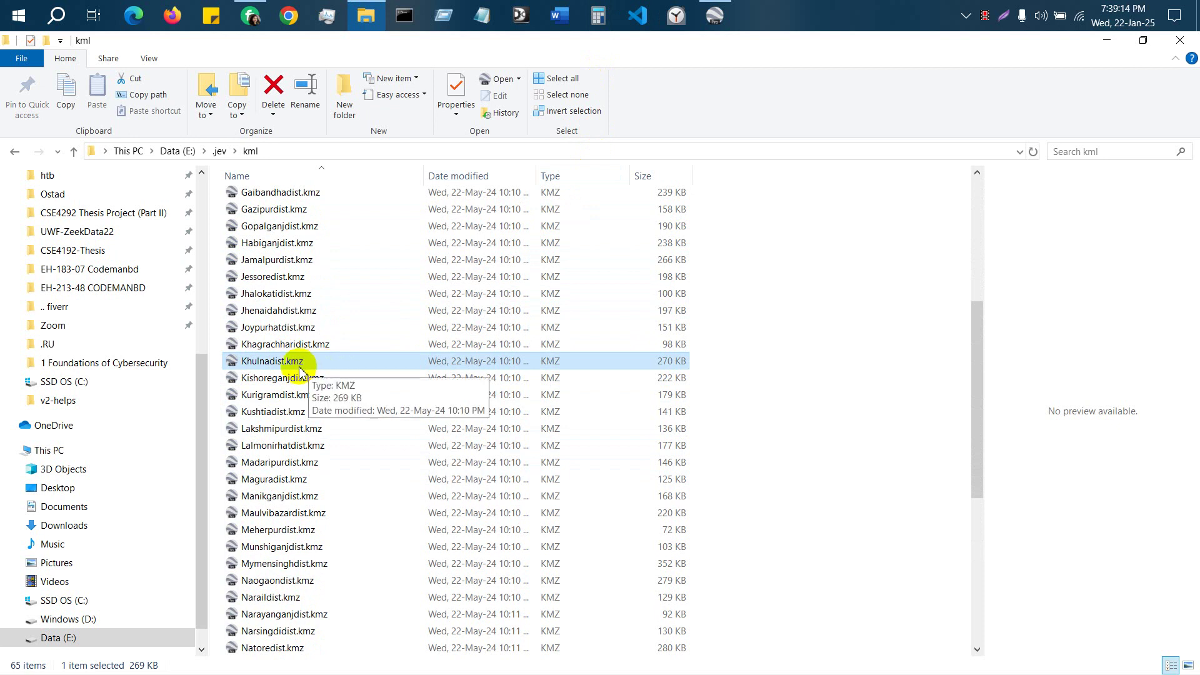
Open Khulnadist.kmz in Google Earth Pro and delete the duplicate district boundary layer from My Places.
double_click(318, 365)
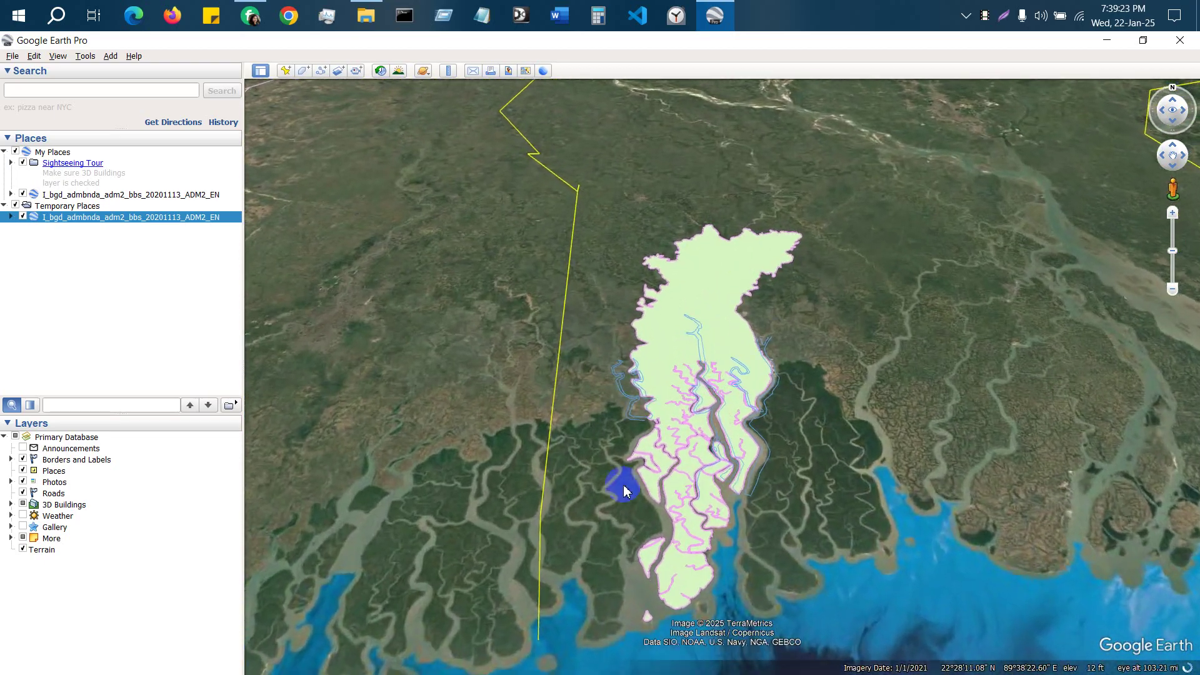
double_click(664, 316)
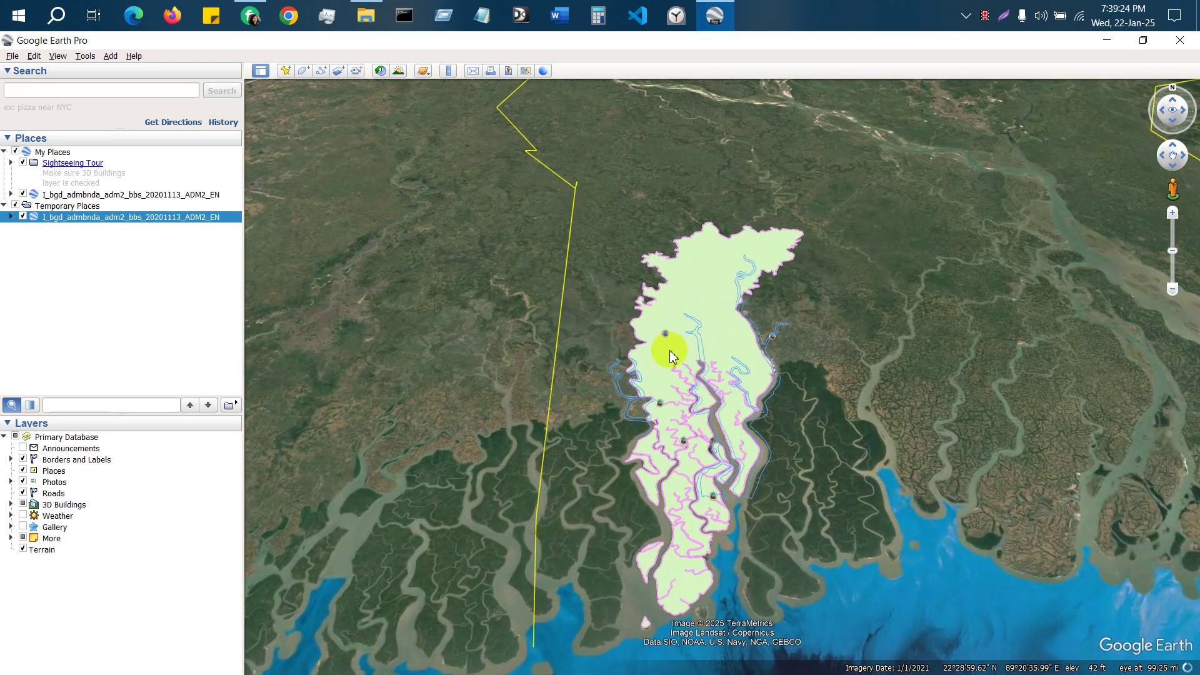
scroll(671, 321, up, 3)
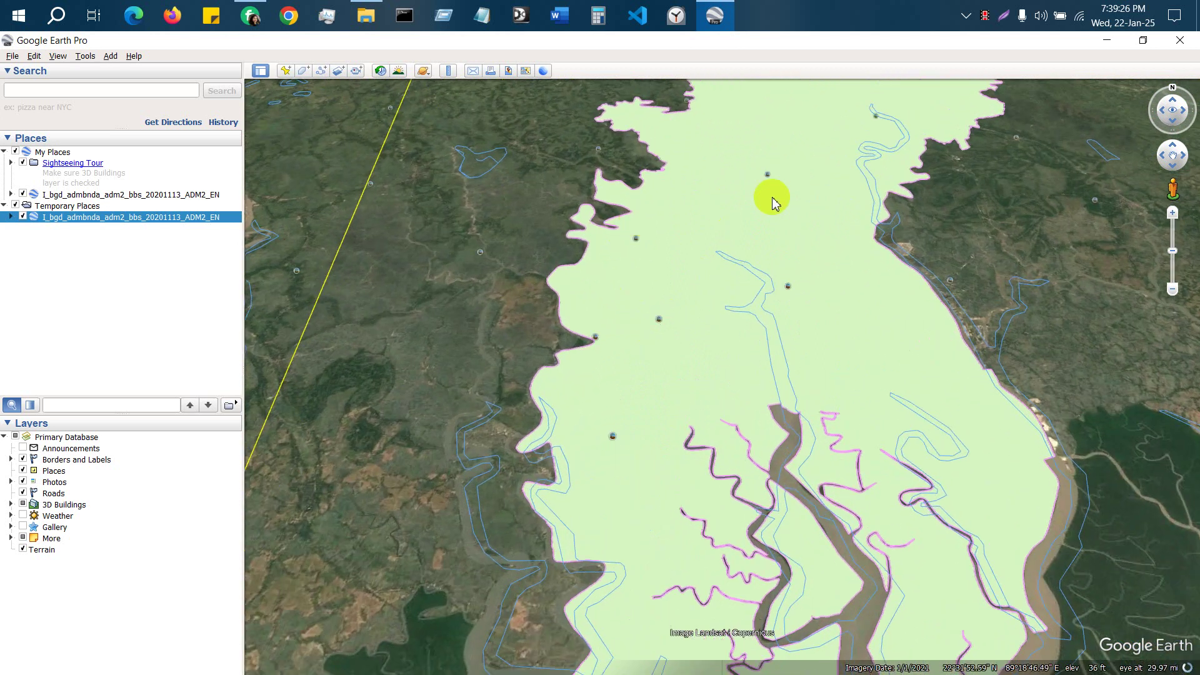
click(73, 194)
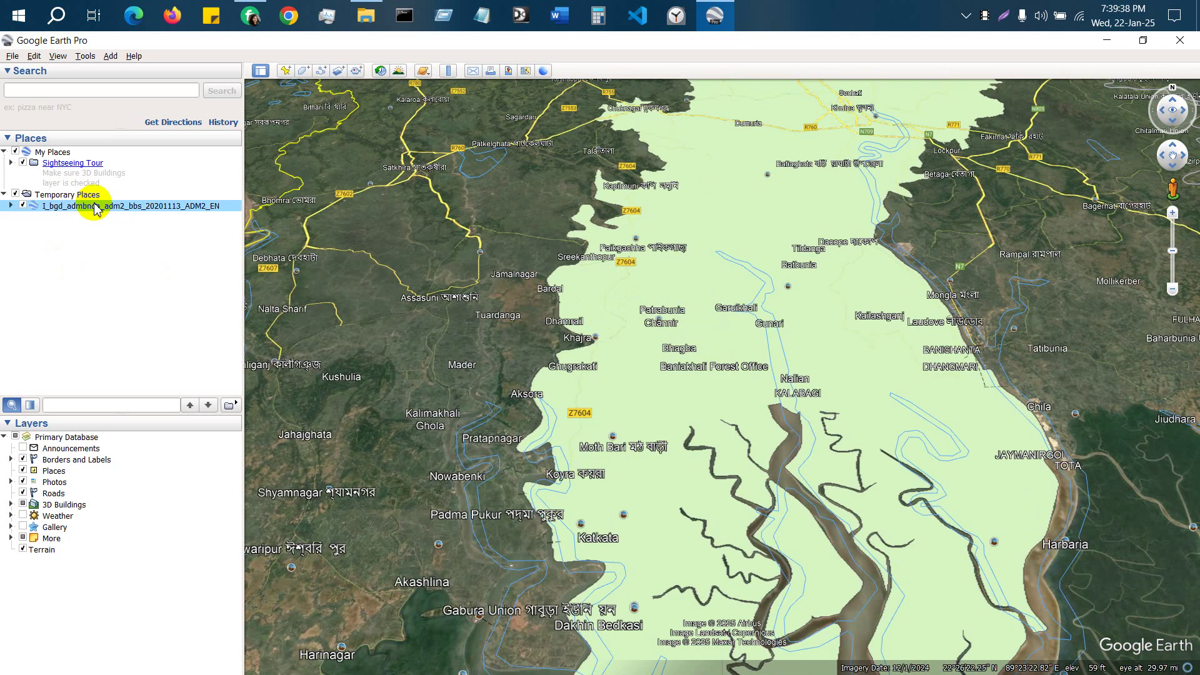
Style the temporary Khulna district boundary with an Outlined area and a line width of 4.0.
right_click(95, 208)
click(123, 399)
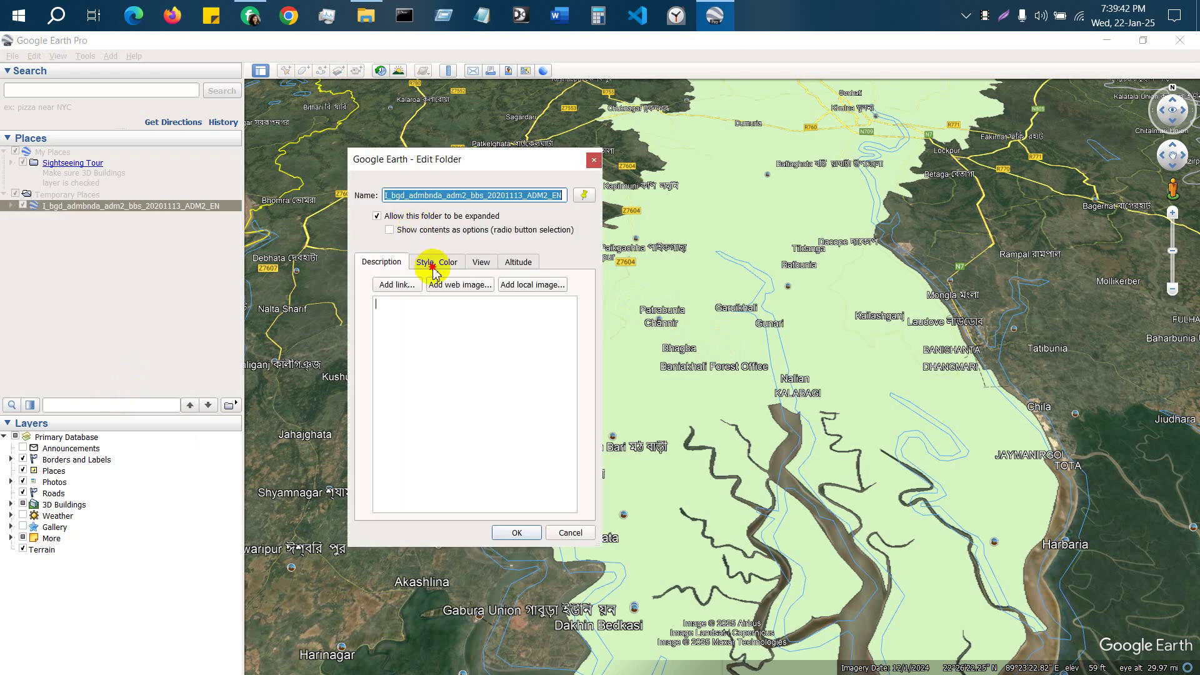
click(435, 265)
click(453, 363)
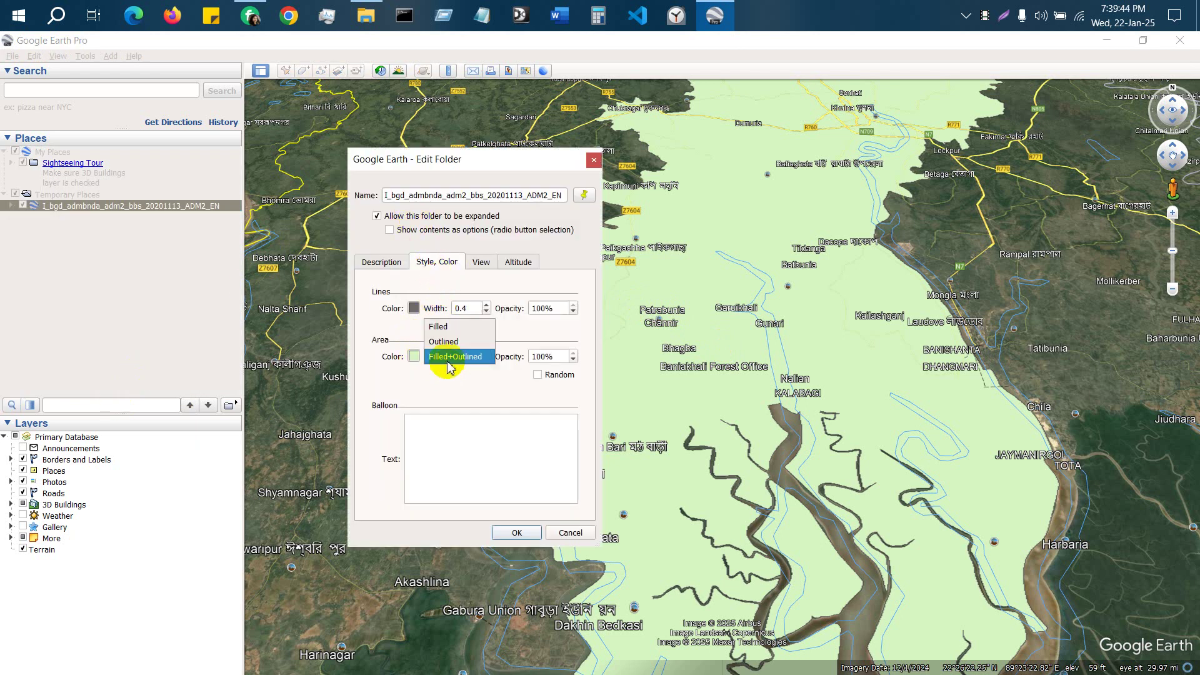
click(423, 340)
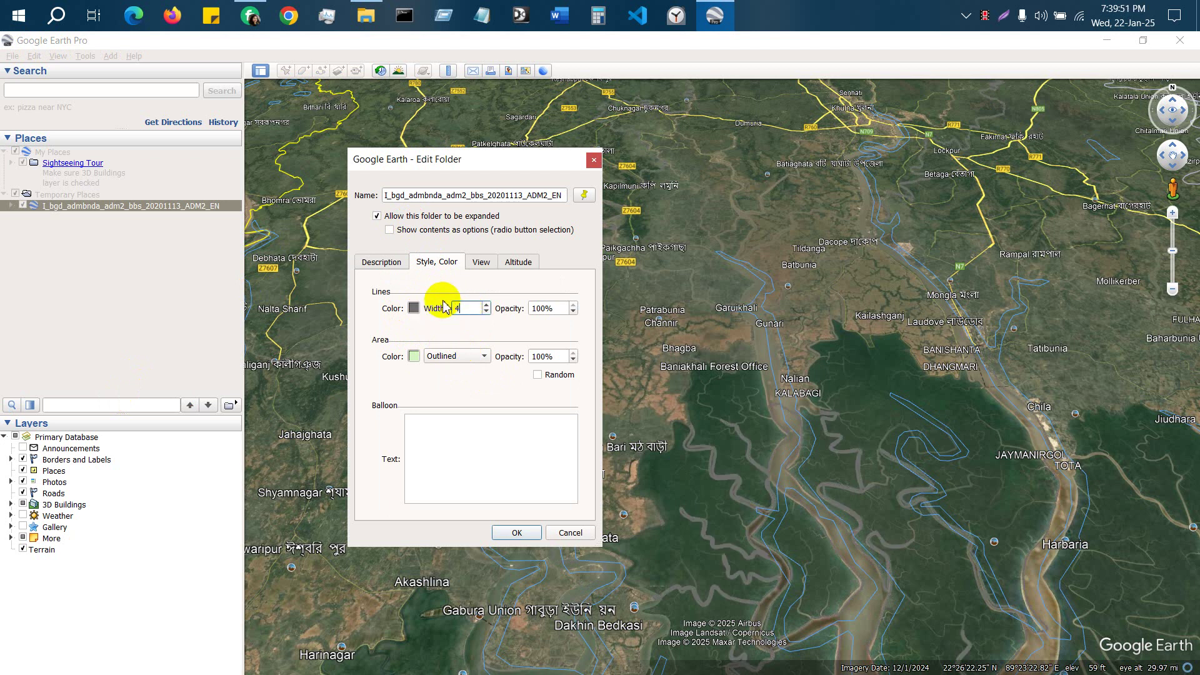
Change the district boundary's line color to a light pinkish purple and apply the style.
click(414, 309)
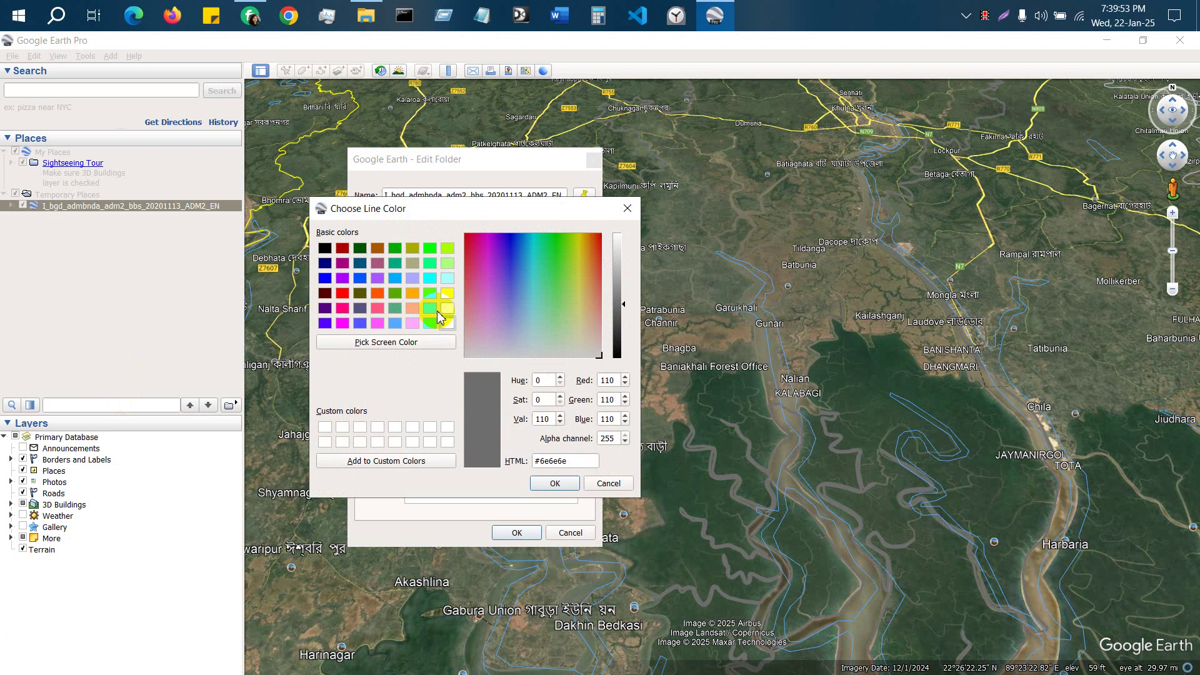
click(445, 311)
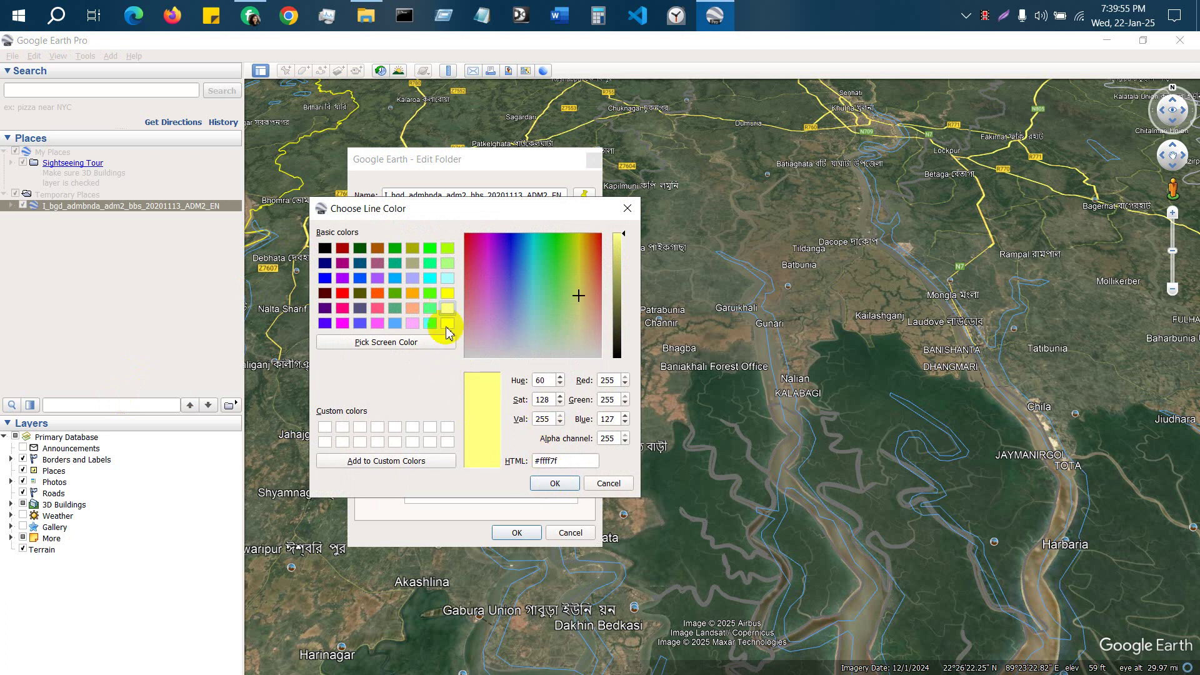
click(377, 279)
click(548, 483)
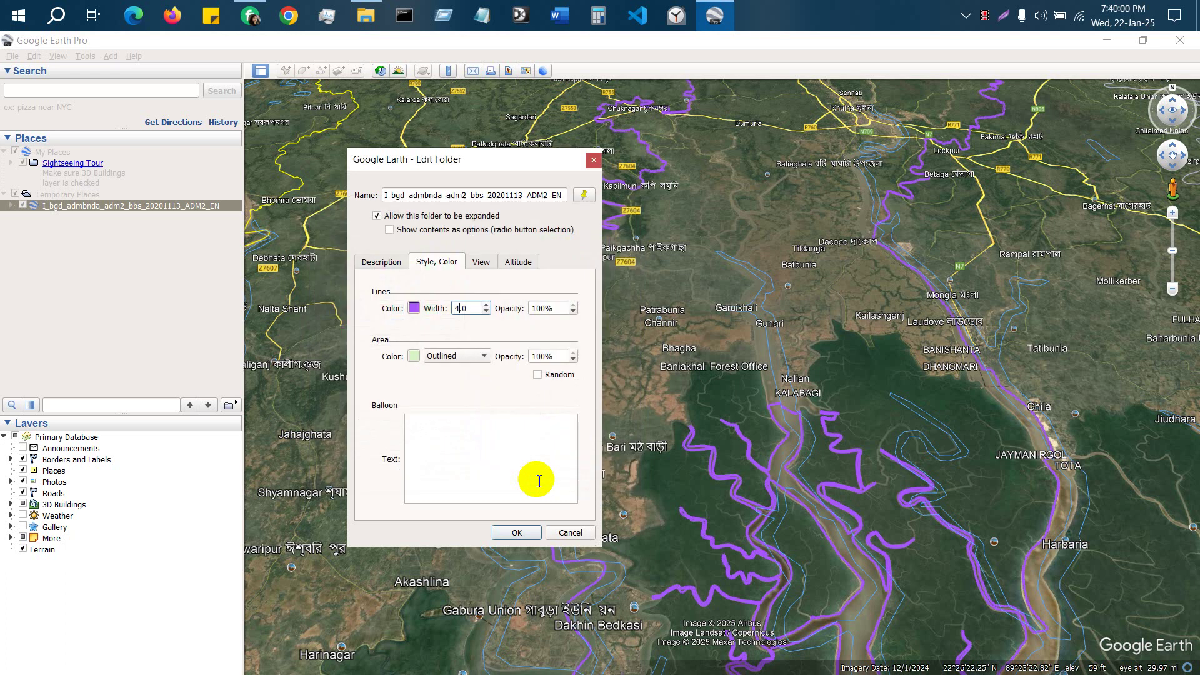
click(413, 308)
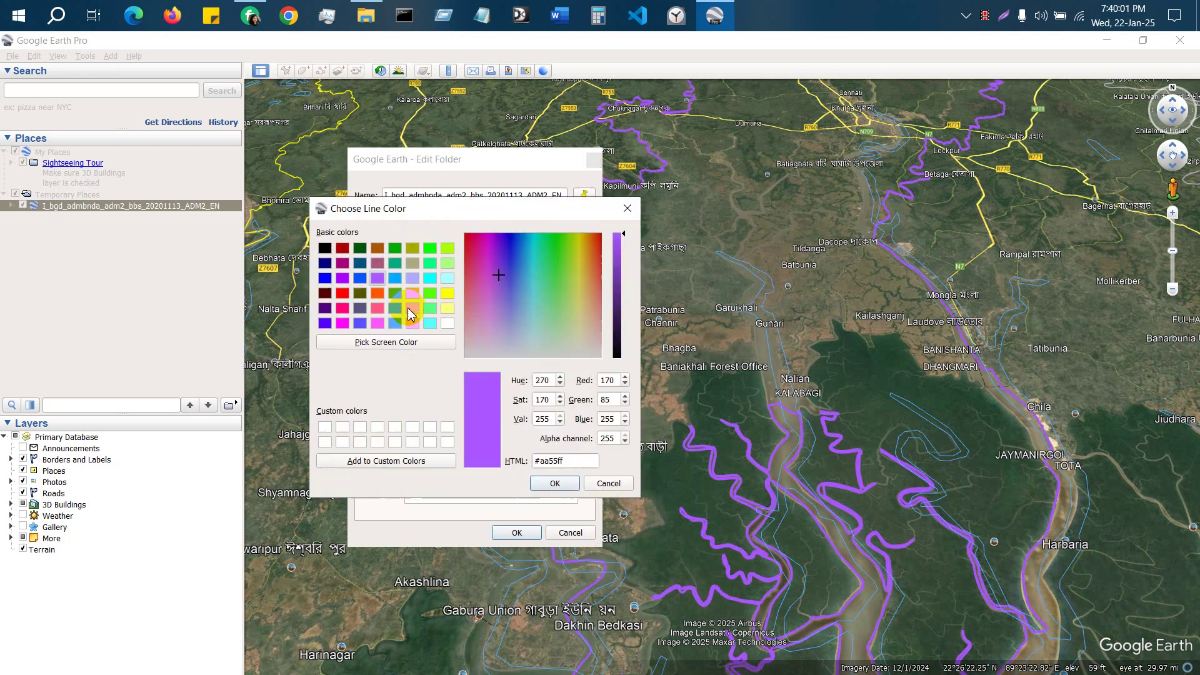
drag(495, 280, 492, 309)
click(564, 486)
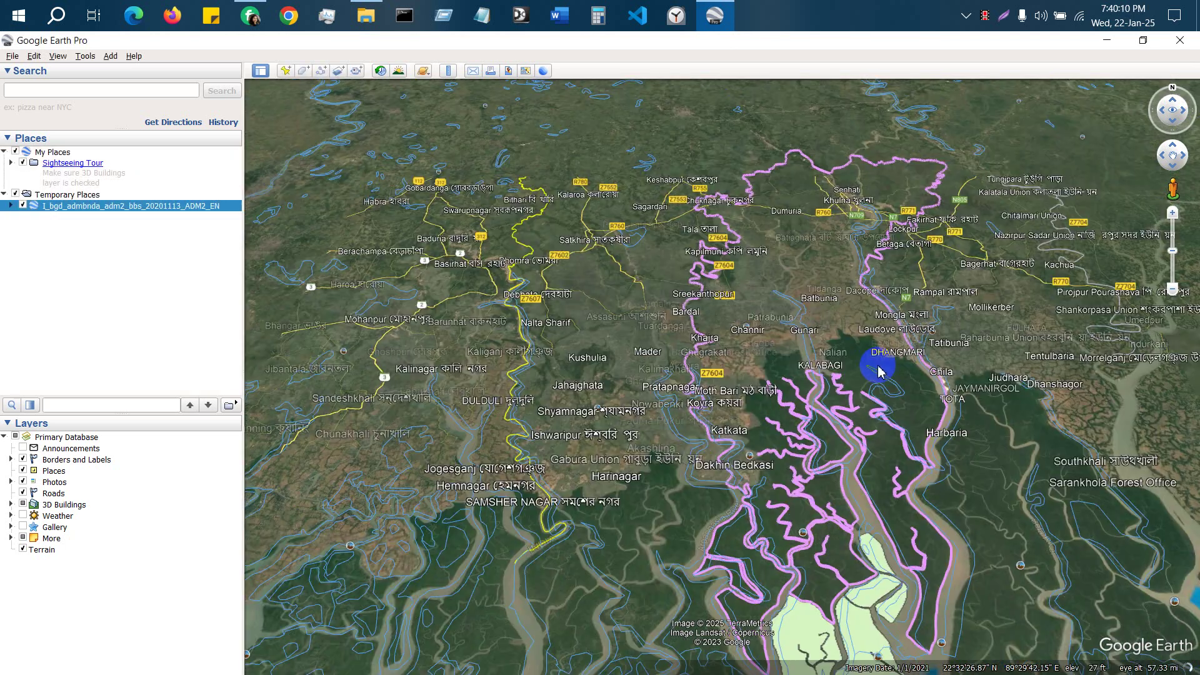
Turn on all sublayers of the More layer group and expand it to check Water Body Outlines.
scroll(878, 369, up, 5)
scroll(828, 301, up, 10)
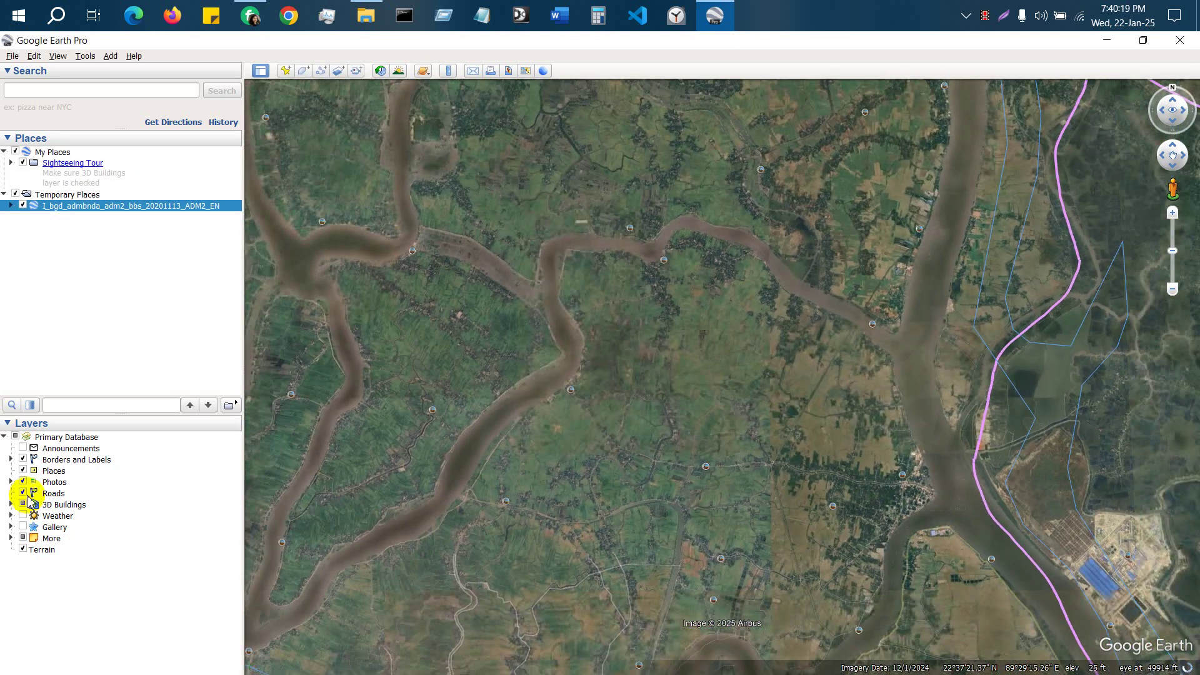
click(25, 494)
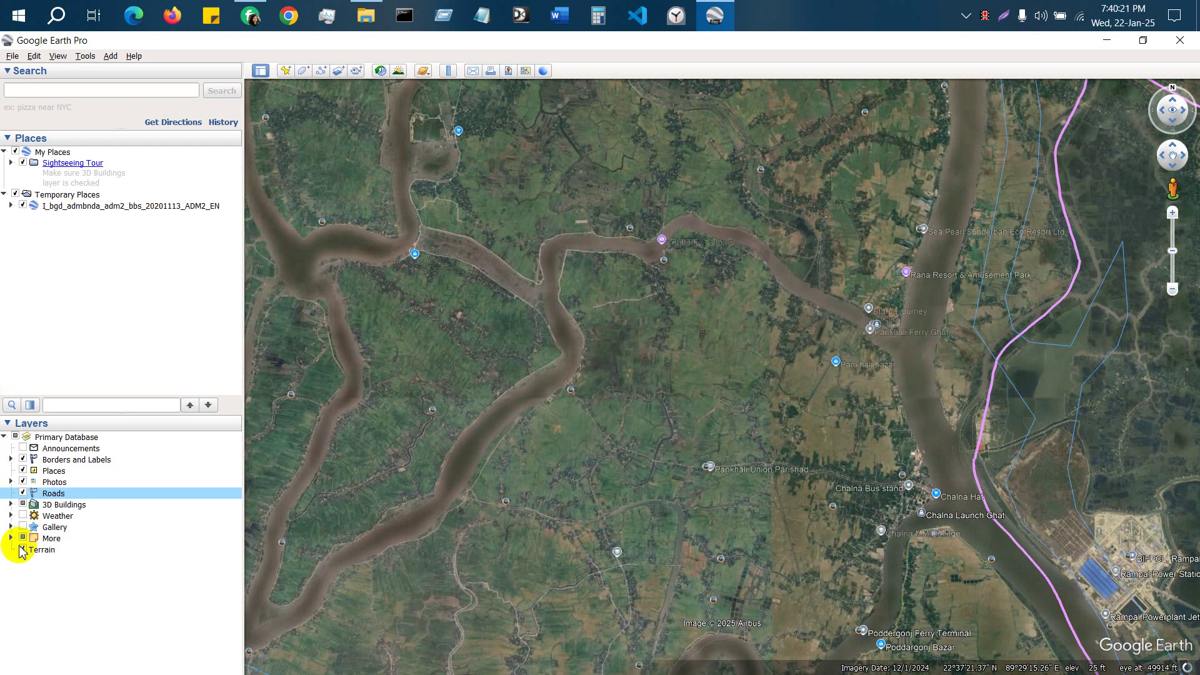
click(23, 539)
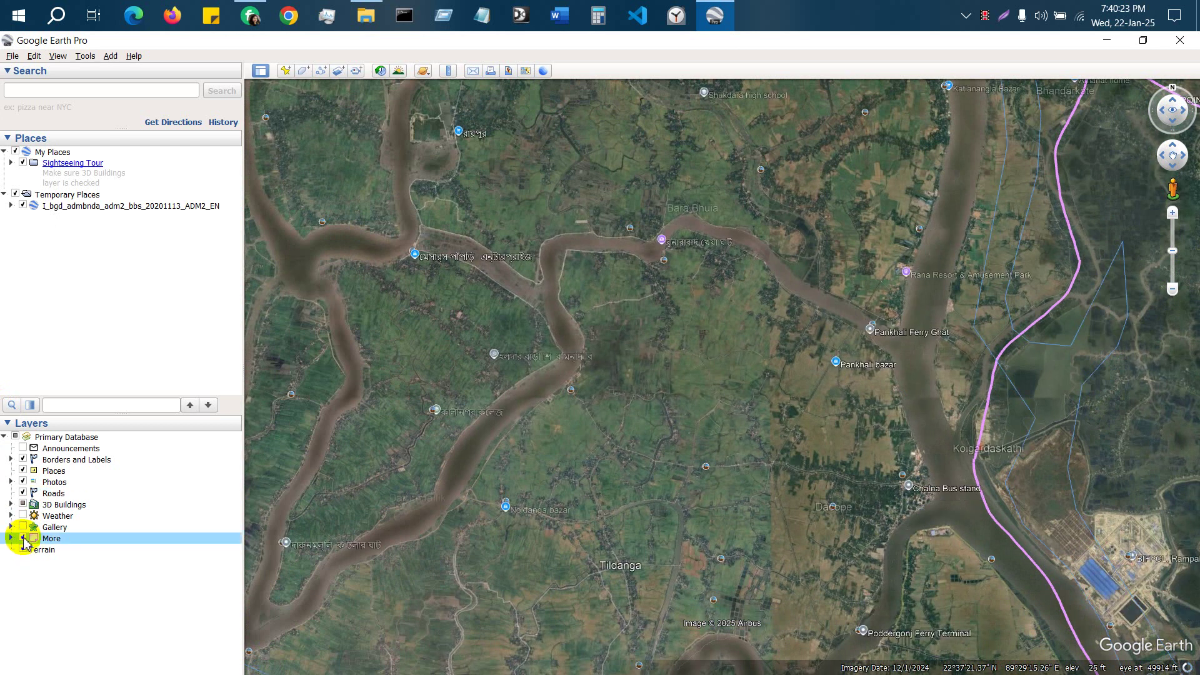
click(10, 538)
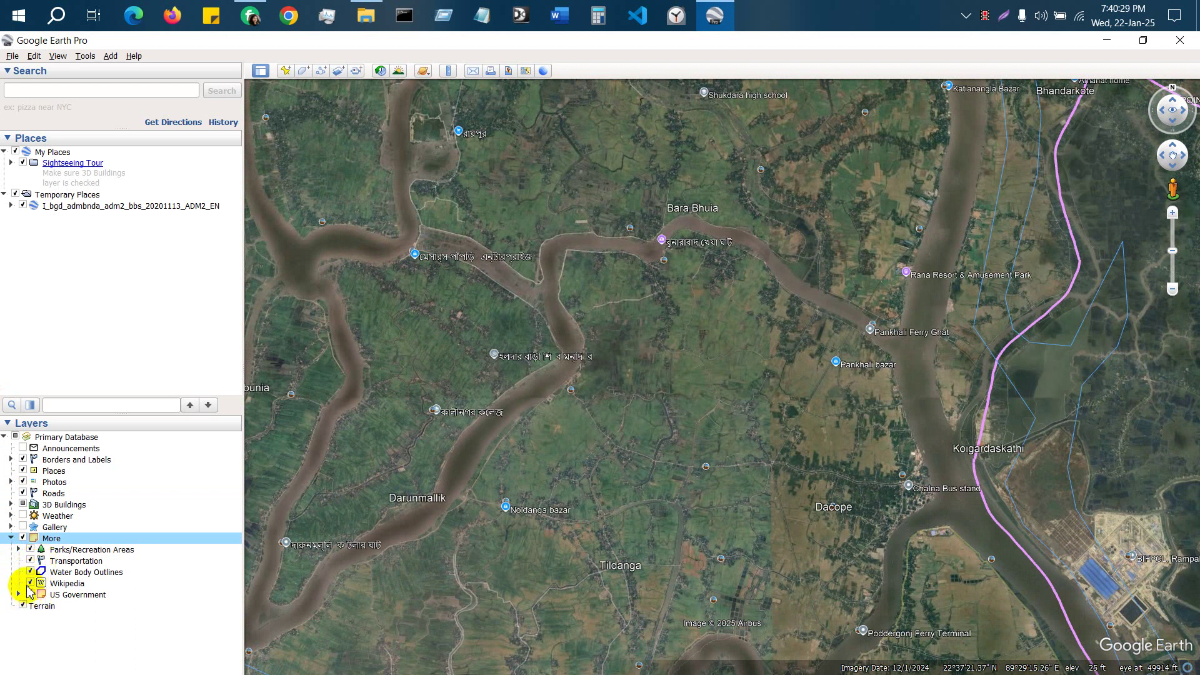
click(31, 573)
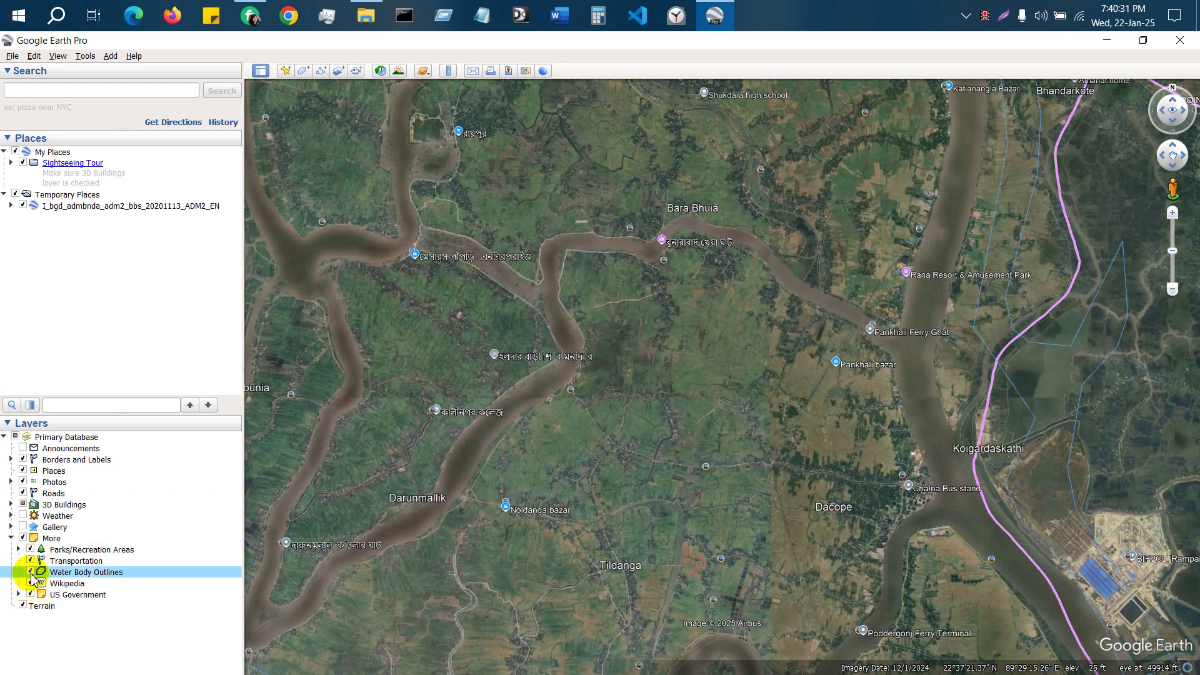
Examine the rivers and settlements inside the Khulna boundary, ending on the dense urban area of Khulna city.
scroll(1018, 400, down, 3)
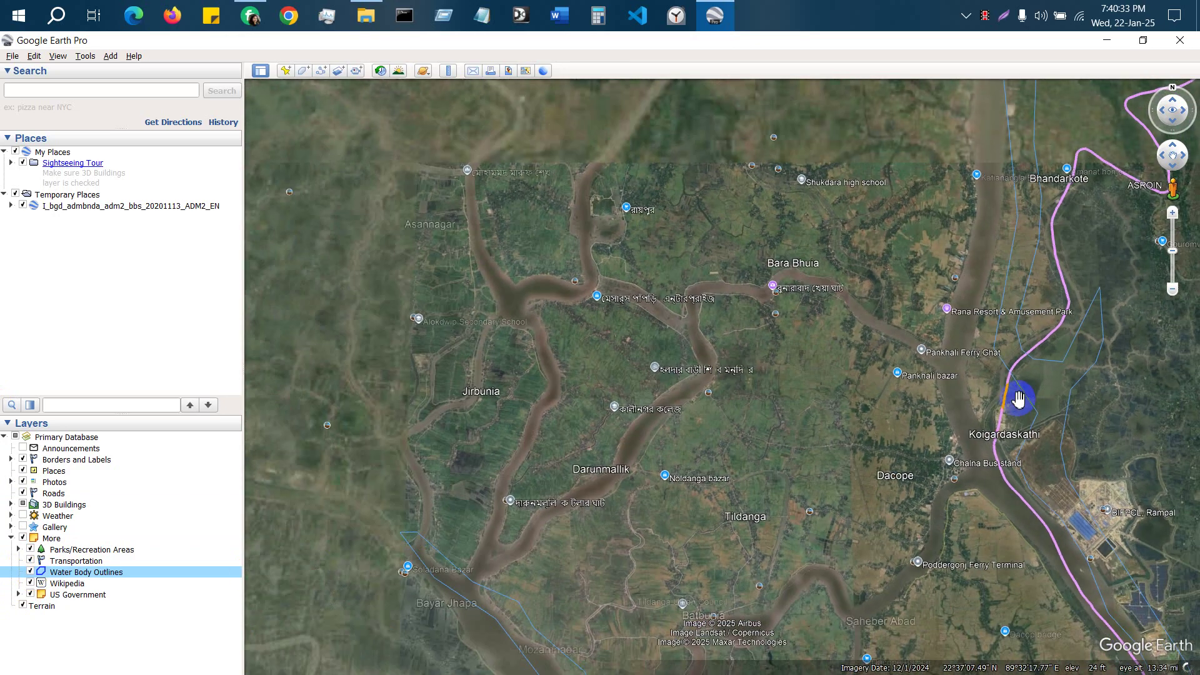
scroll(1000, 383, up, 4)
scroll(960, 368, up, 2)
drag(836, 330, 916, 531)
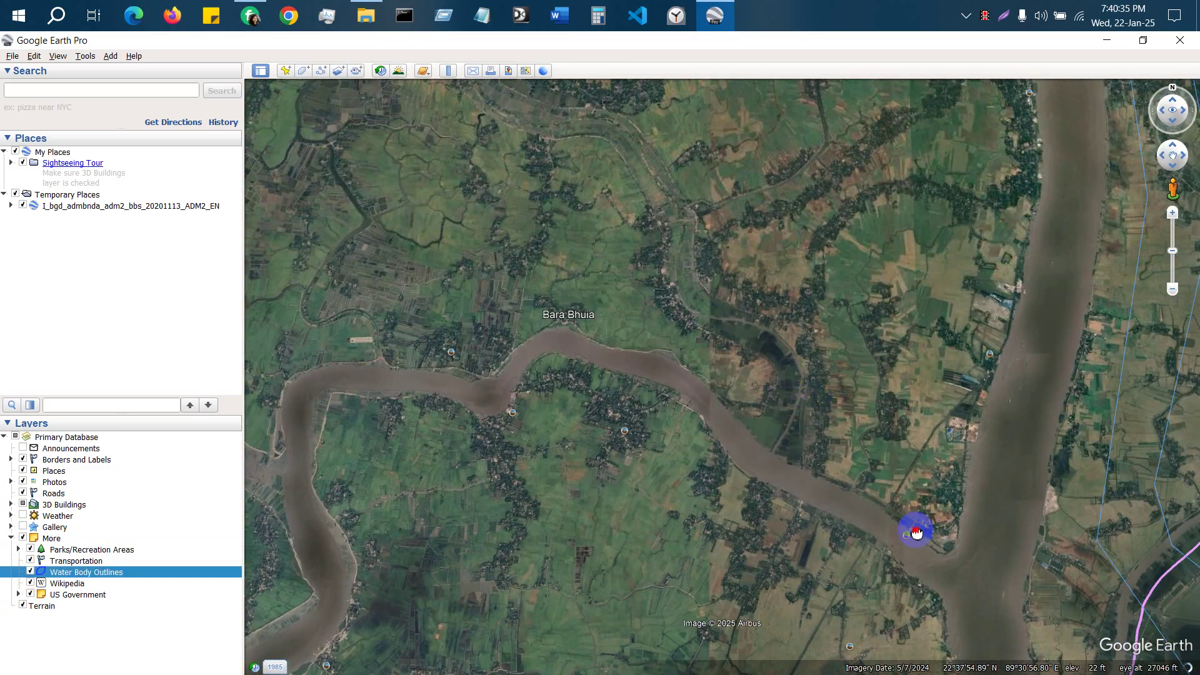
scroll(738, 386, down, 2)
scroll(621, 372, down, 3)
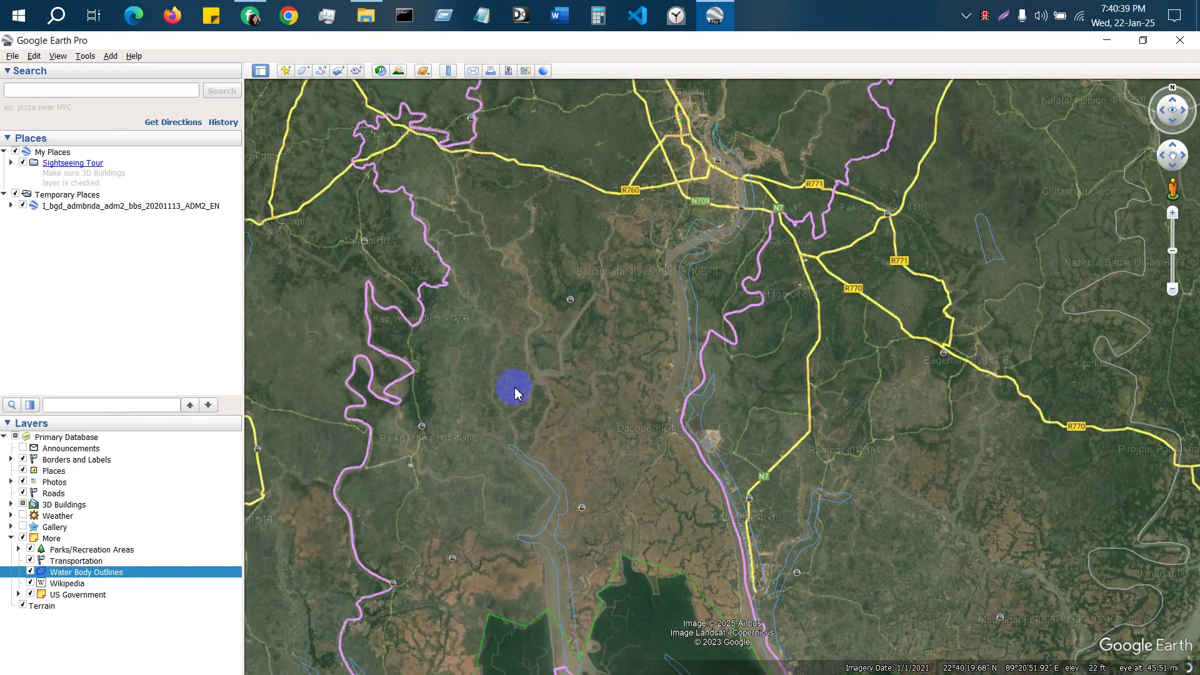
drag(607, 244, 587, 470)
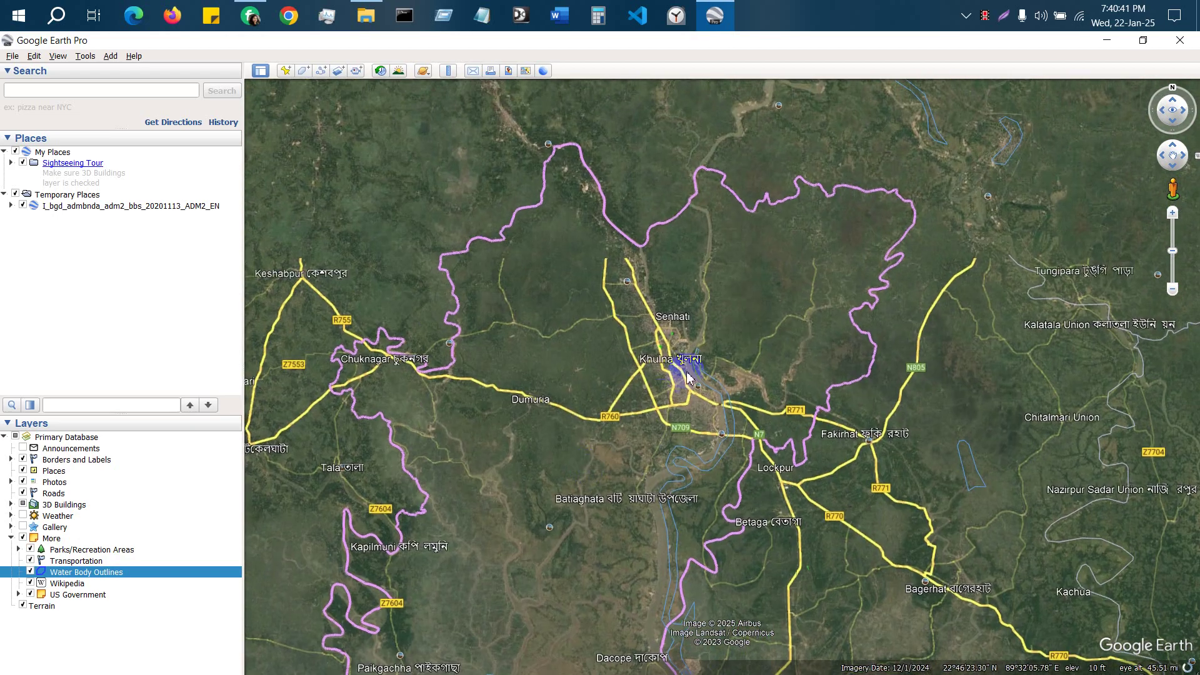
scroll(686, 399, up, 5)
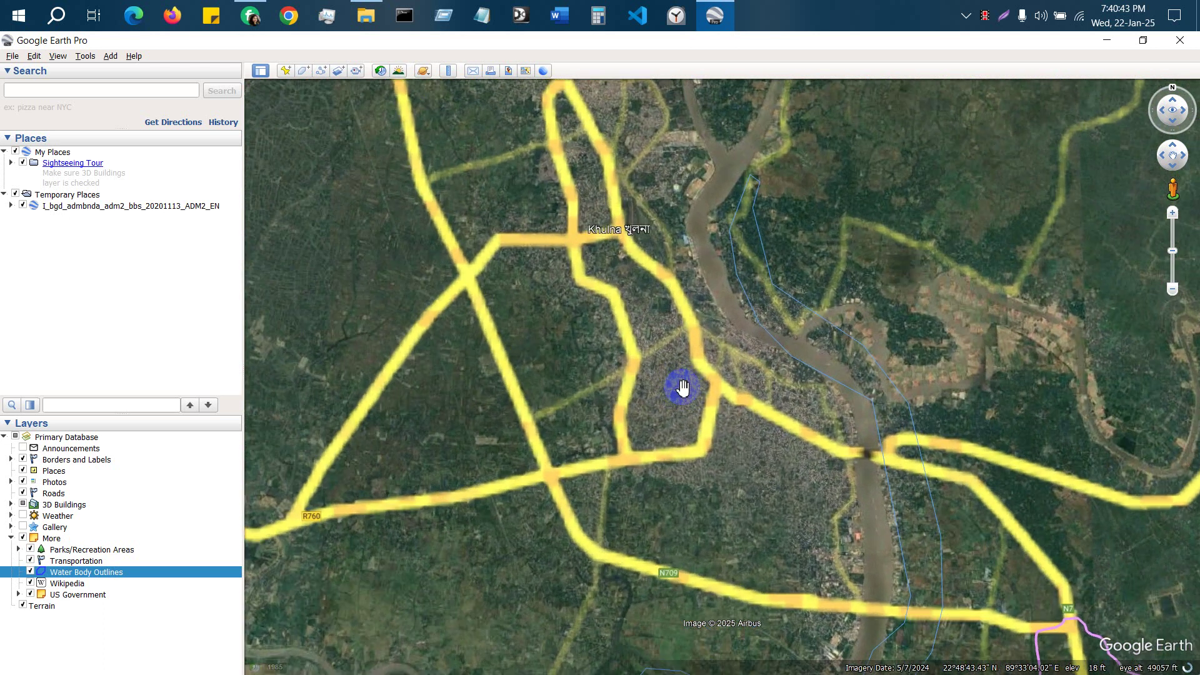
scroll(683, 388, up, 3)
scroll(802, 305, up, 2)
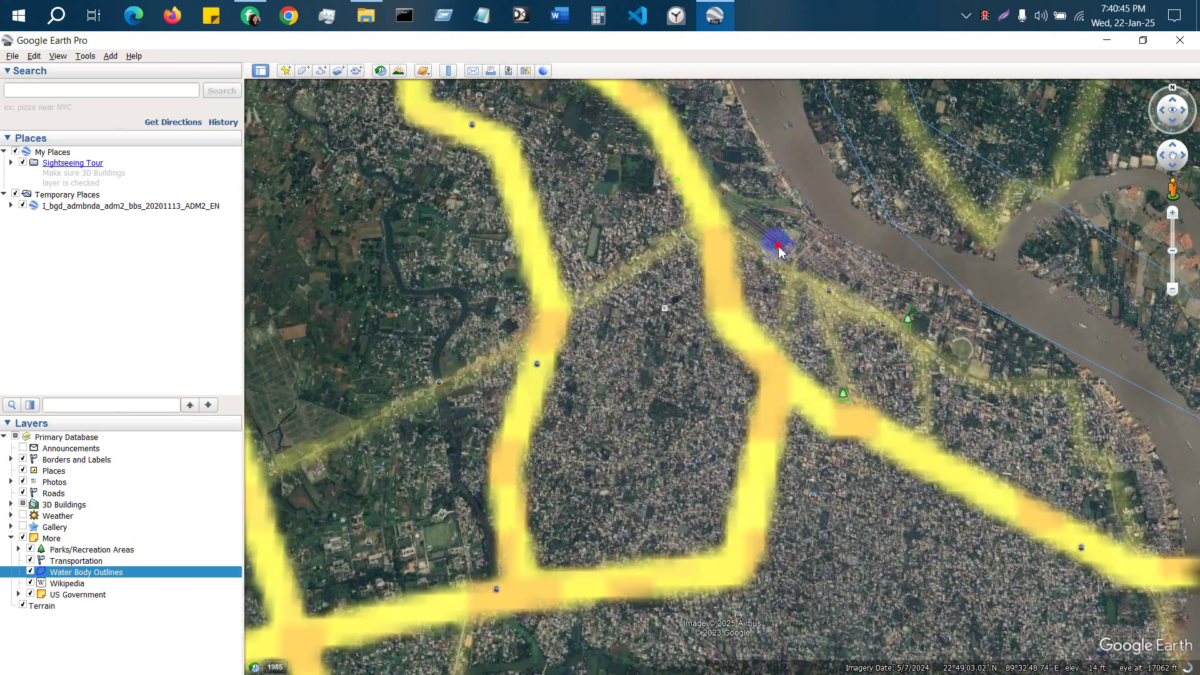
drag(798, 312, 772, 253)
scroll(575, 247, down, 2)
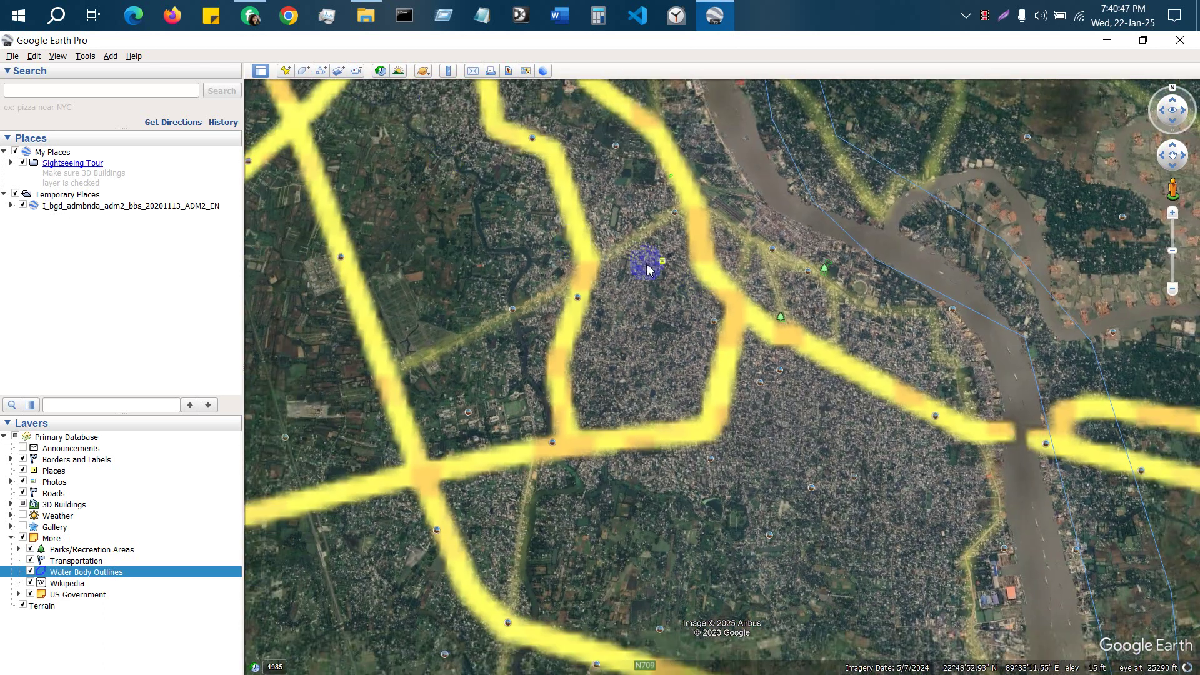
Start a new polygon named urban and move its properties dialog off the map area.
click(322, 71)
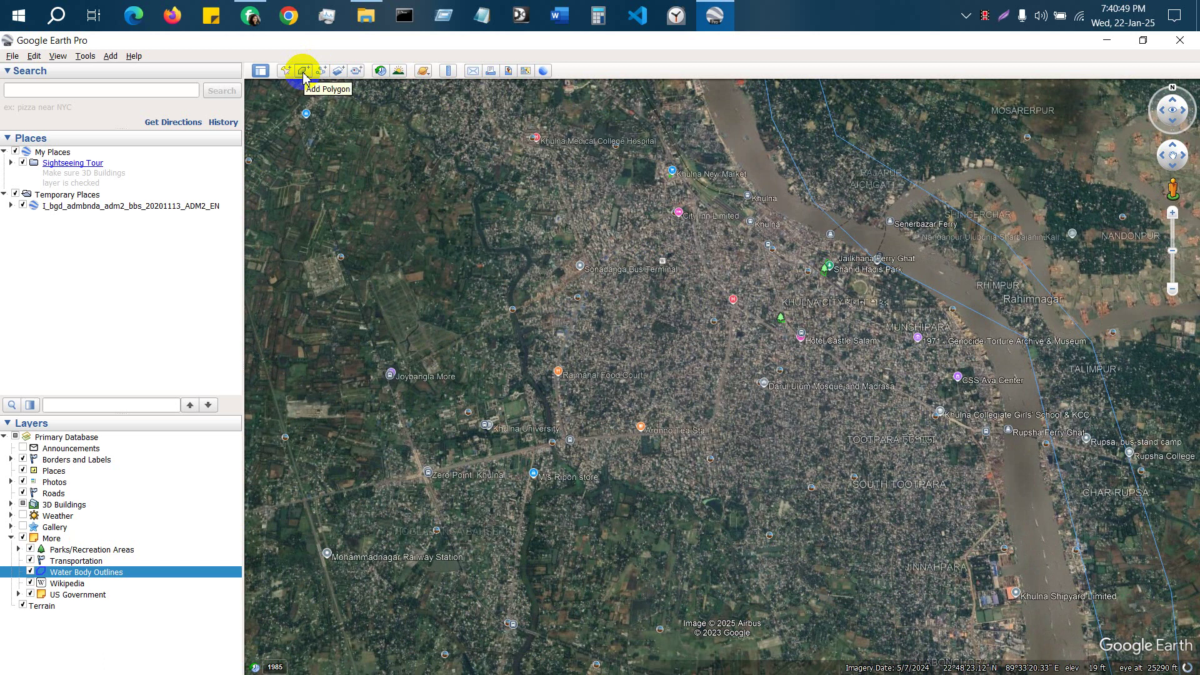
click(303, 72)
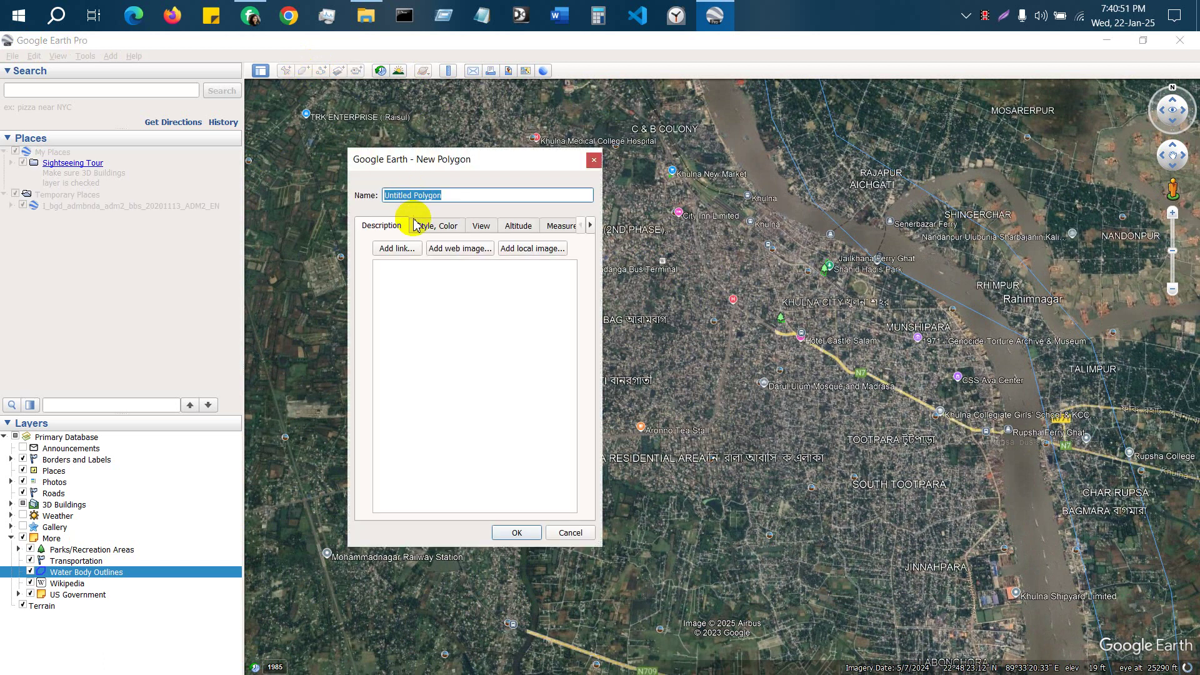
drag(476, 165, 135, 114)
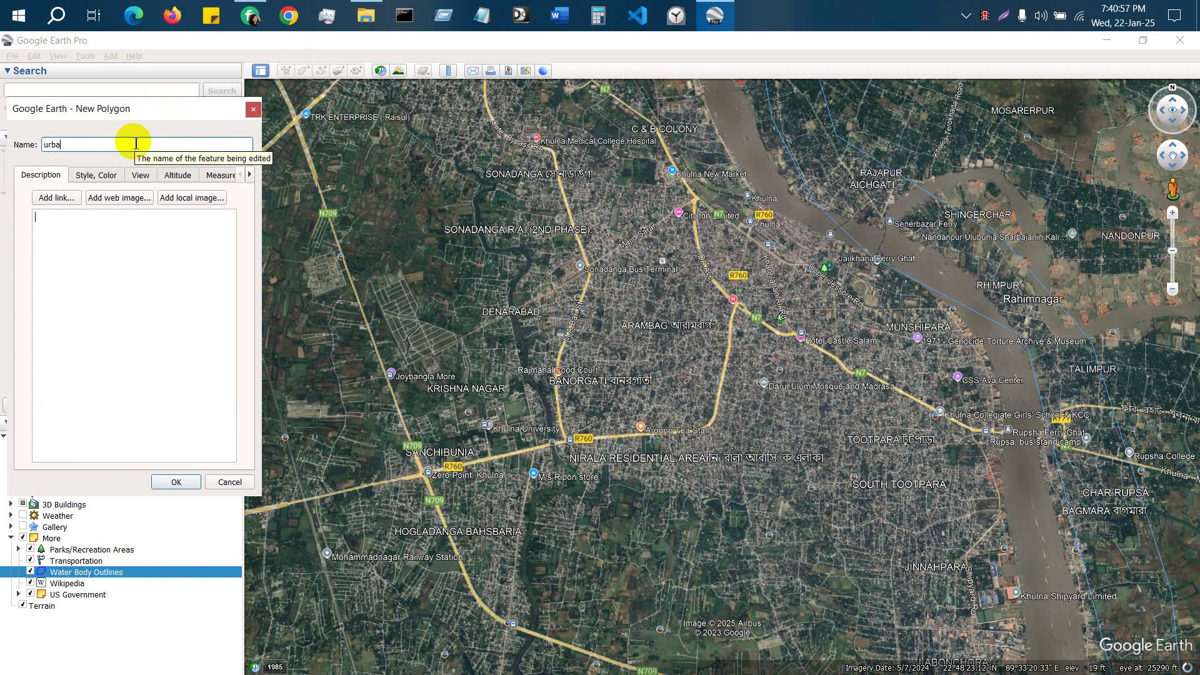
Style the urban polygon with a yellow #ffff00 line 4.0 wide and an Outlined area, and save it.
click(96, 175)
click(73, 221)
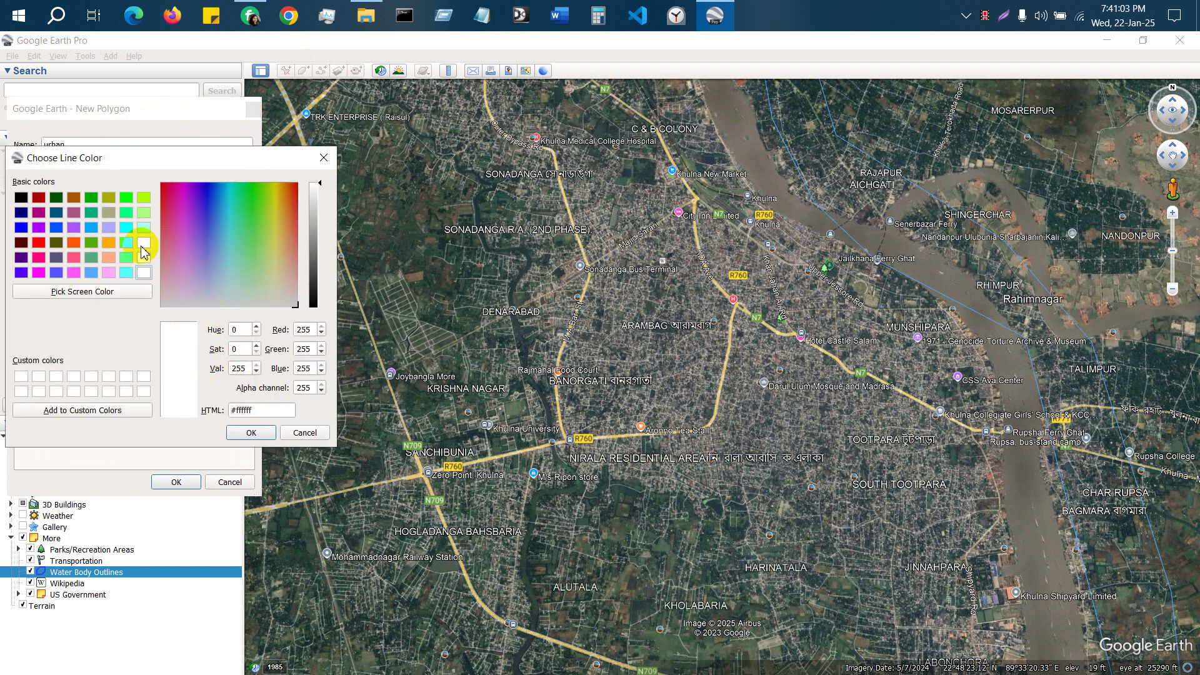
click(143, 243)
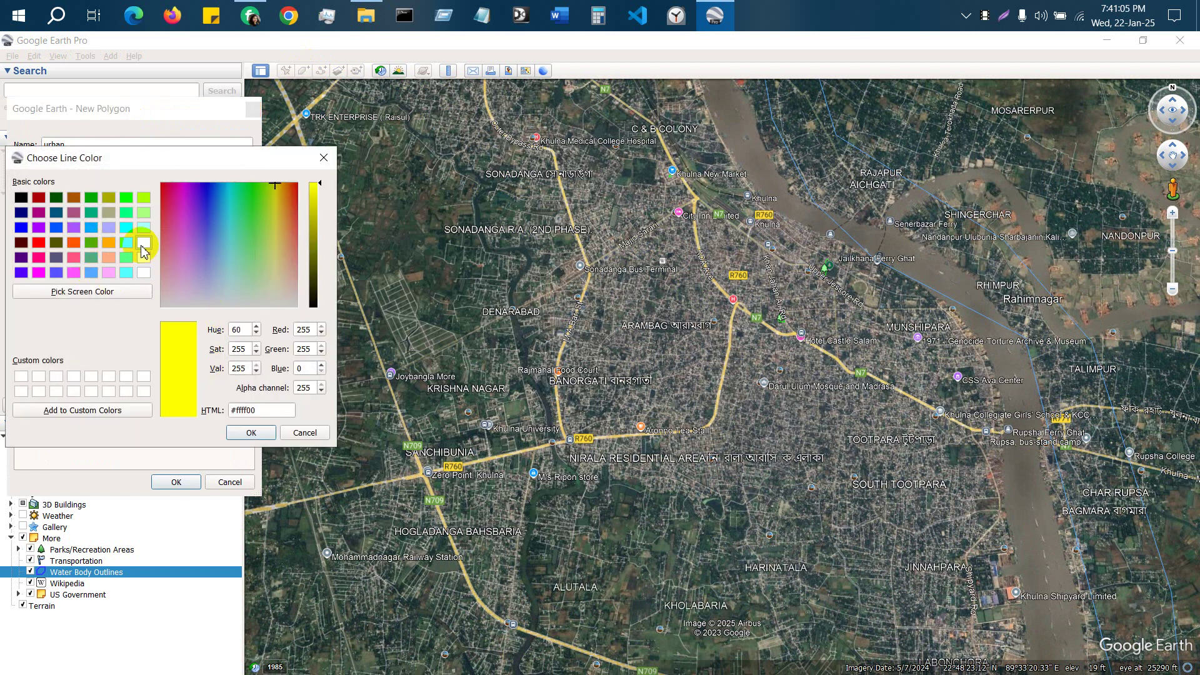
click(268, 438)
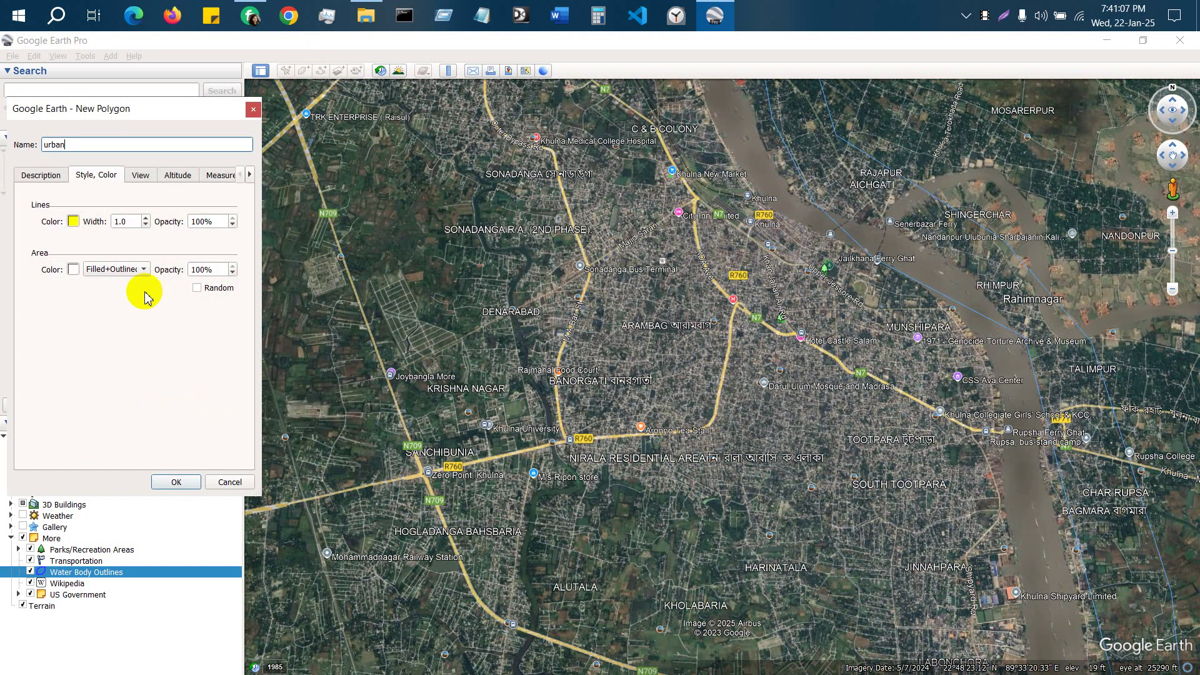
click(106, 270)
click(105, 254)
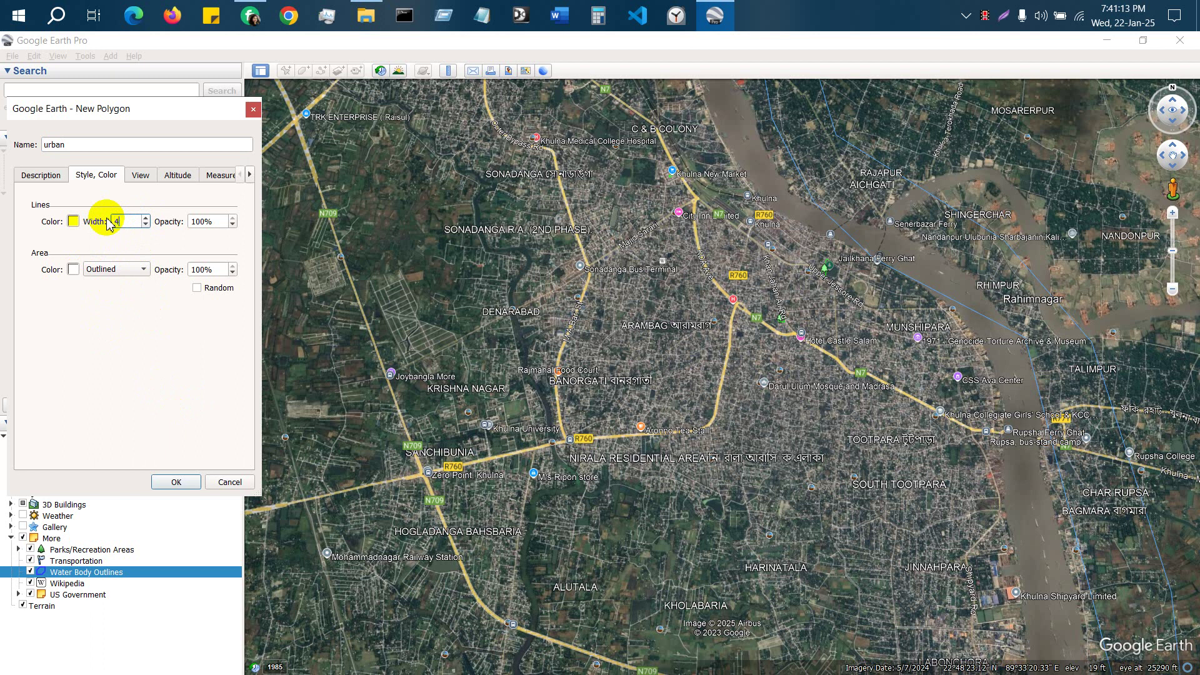
click(175, 483)
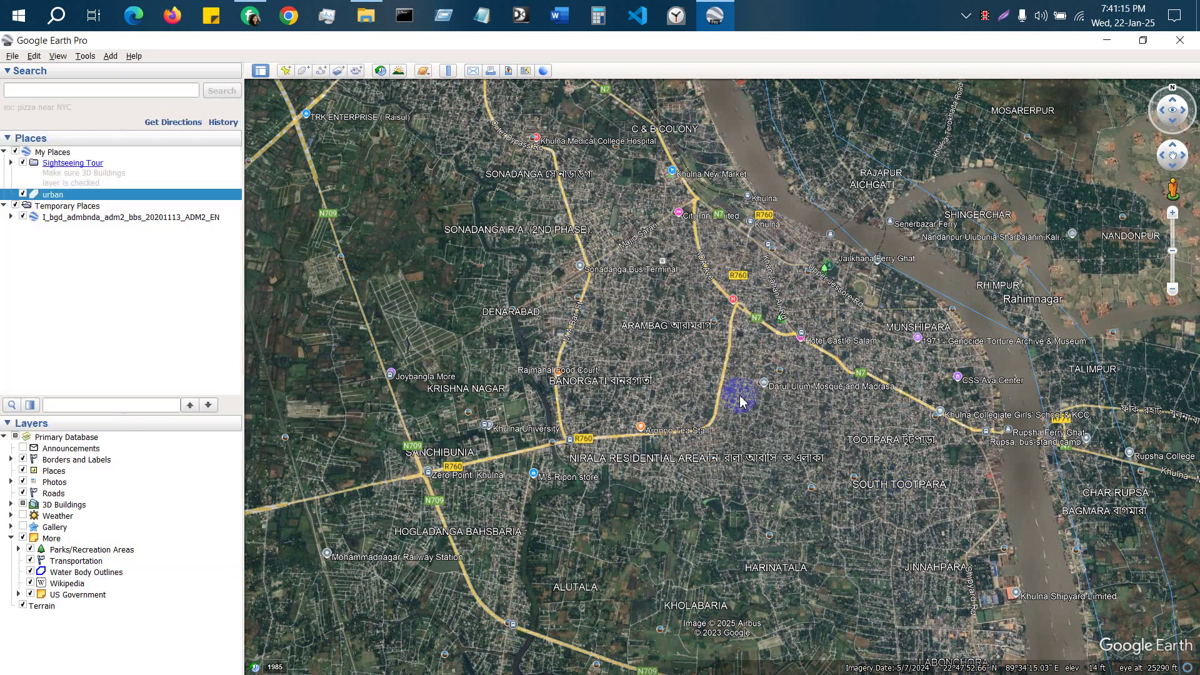
Dismiss the Khulna district information balloon and start a new polygon named urban with a yellow 4.0 line and Outlined area.
click(755, 238)
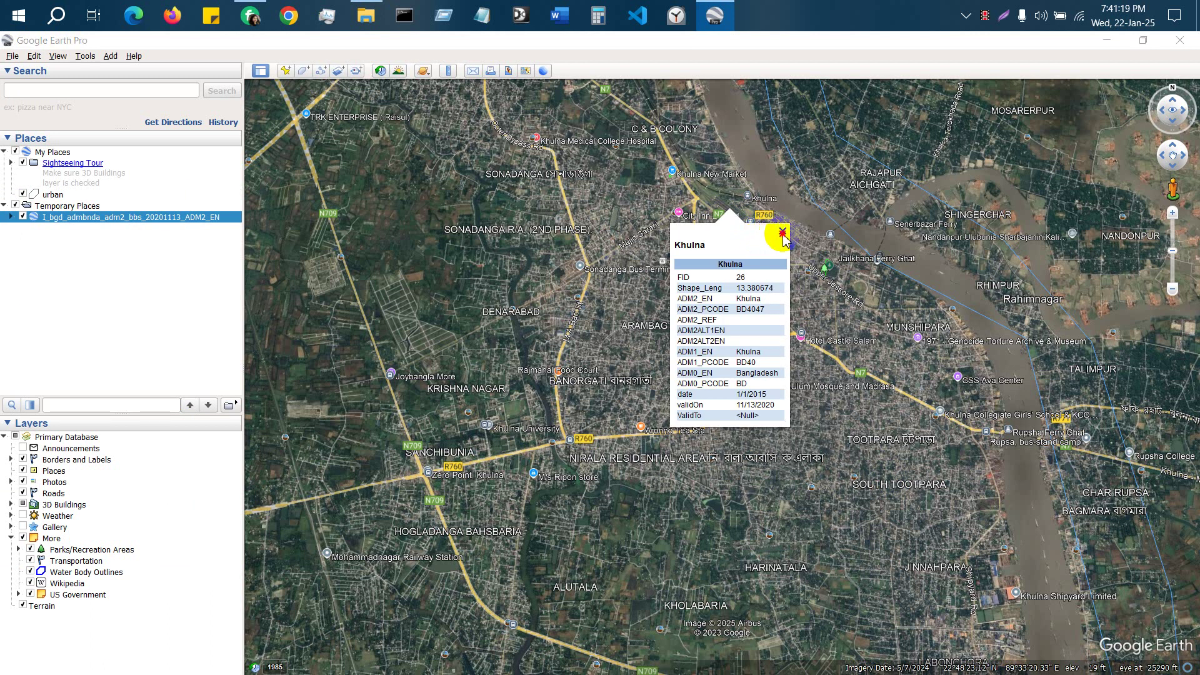
click(783, 232)
click(304, 70)
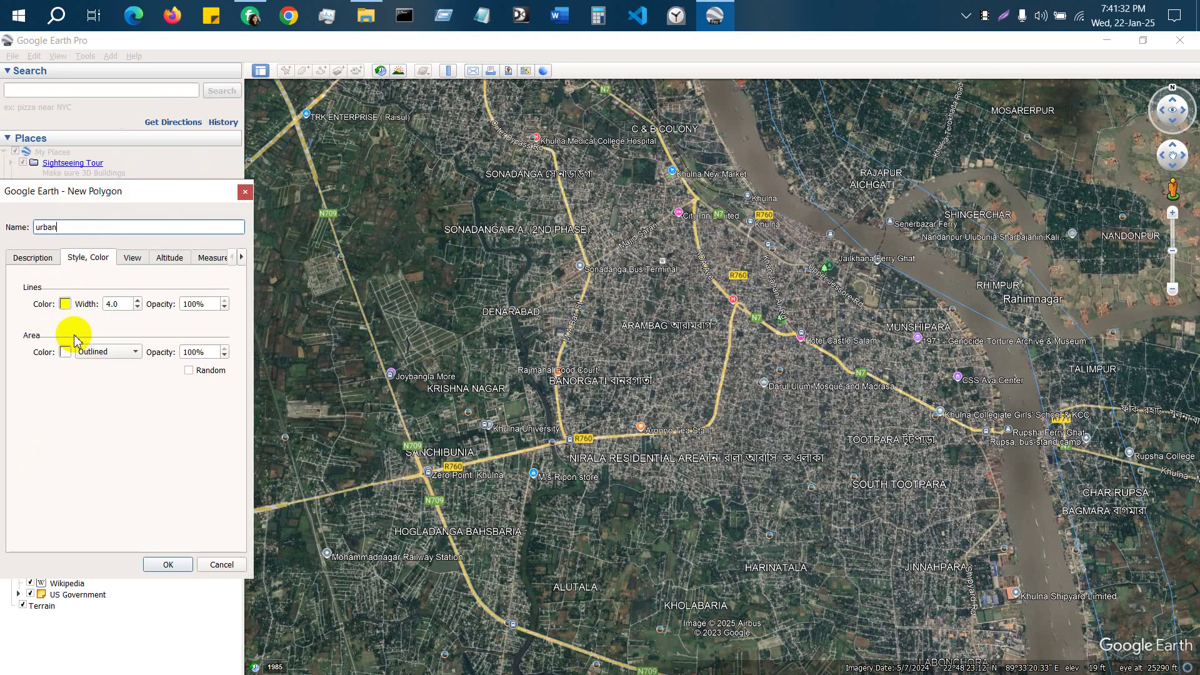
click(529, 334)
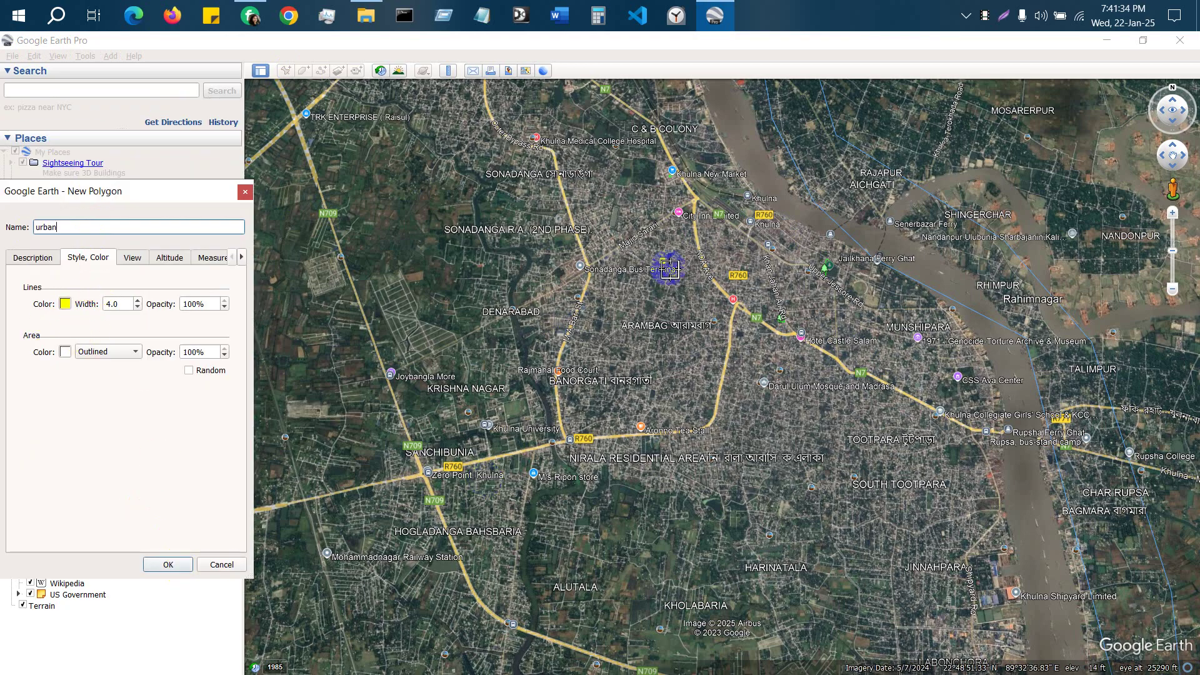
scroll(670, 270, up, 5)
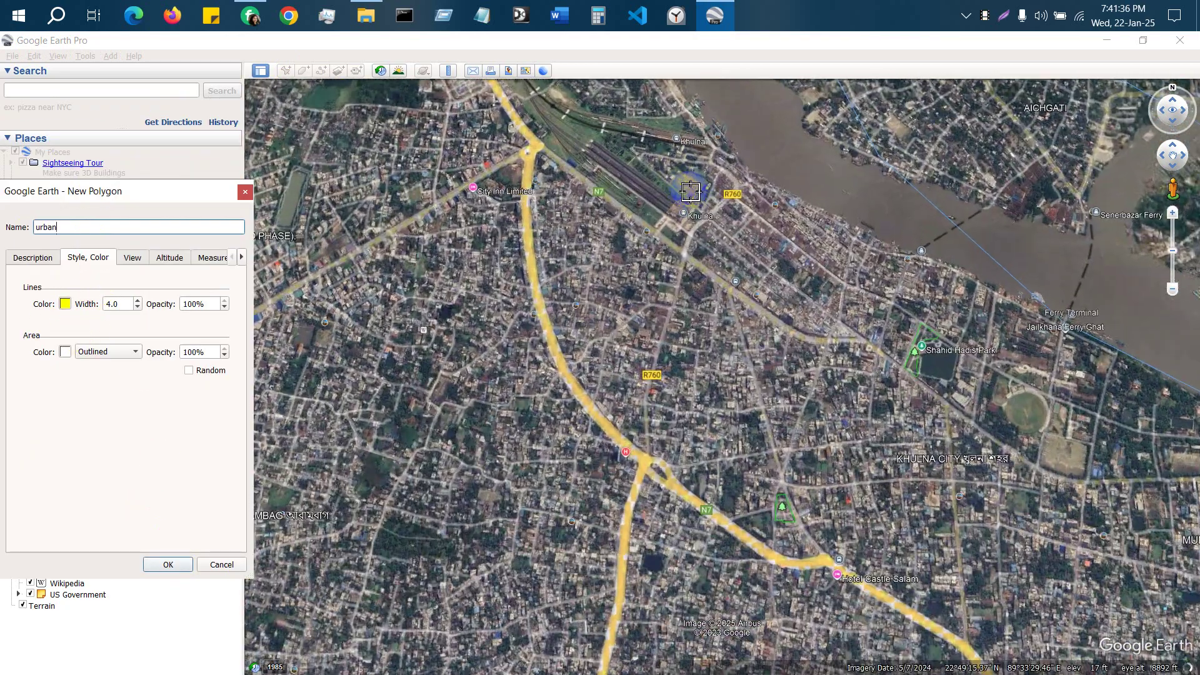
scroll(691, 192, up, 2)
mouse_move(428, 132)
mouse_down()
mouse_move(413, 241)
mouse_move(425, 381)
mouse_move(442, 463)
mouse_move(493, 553)
mouse_up()
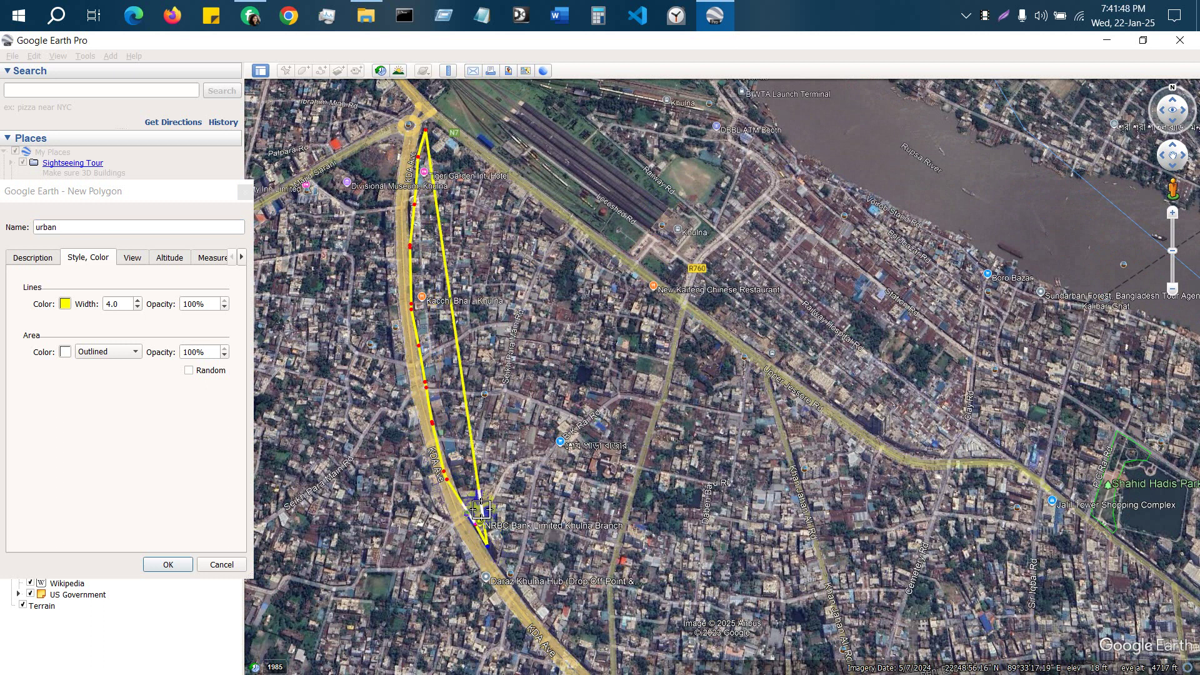
key(Delete)
key(Delete)
key(Delete)
key(Delete)
key(Delete)
key(Delete)
key(Delete)
key(Delete)
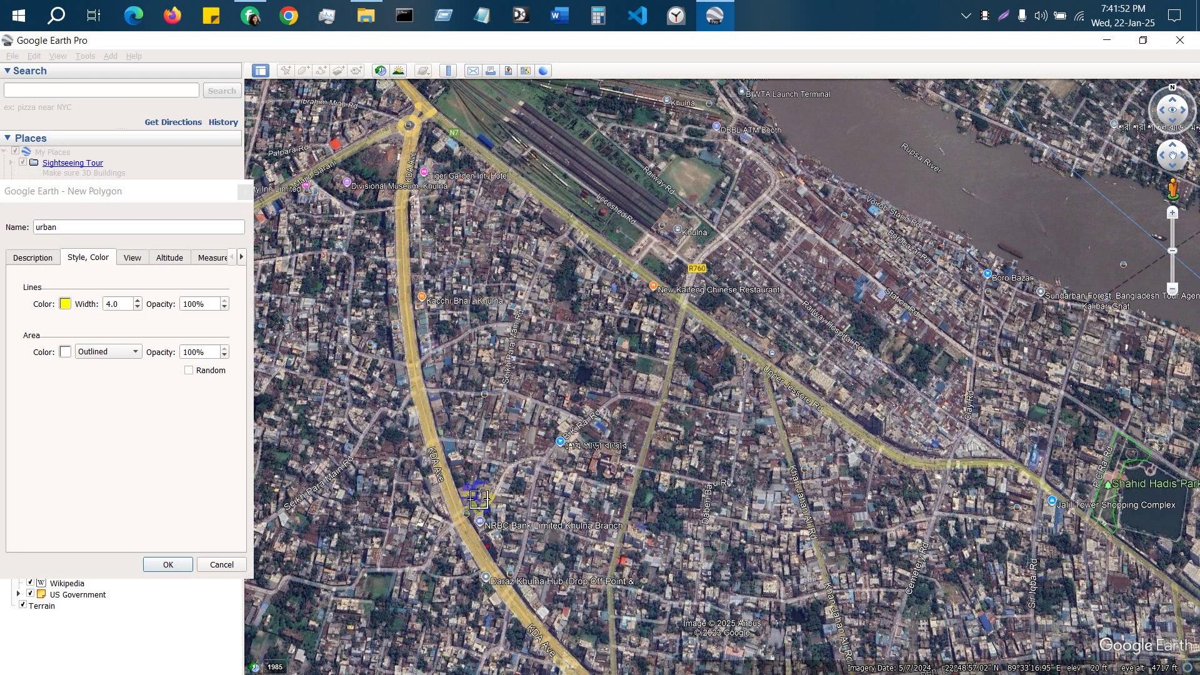
Trace the urban outline from the N7 junction south of Khulna New Market, around the railway station, and along the riverbank to the Ferry Terminal.
scroll(679, 441, down, 5)
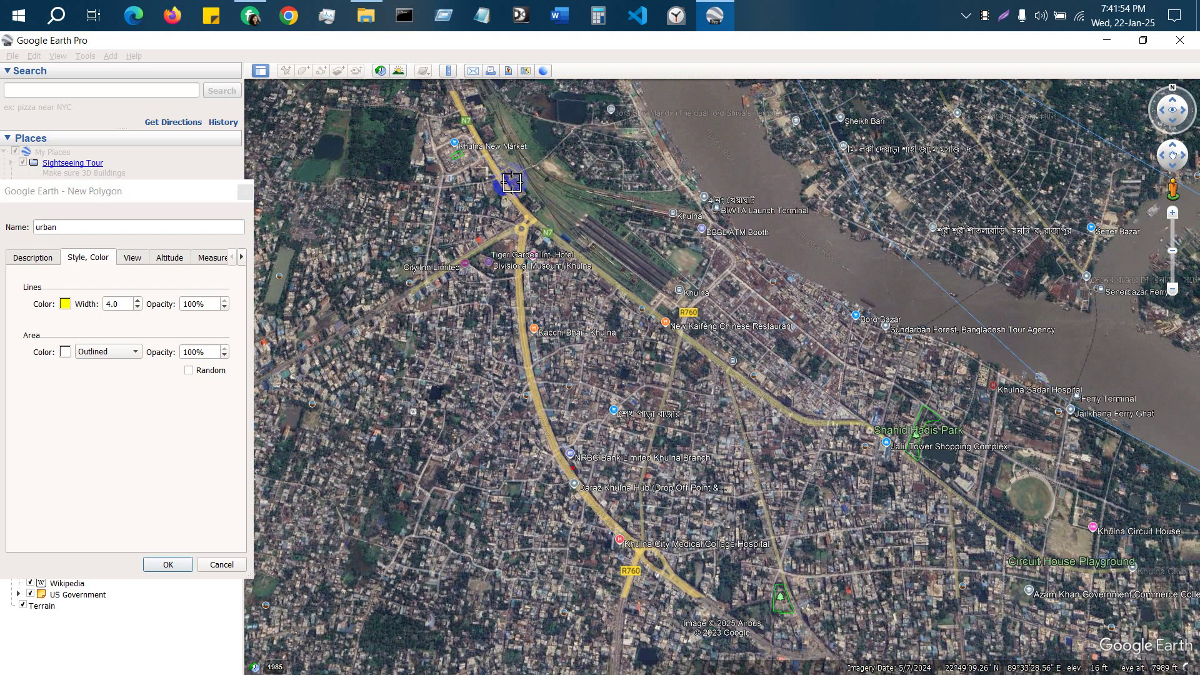
click(529, 226)
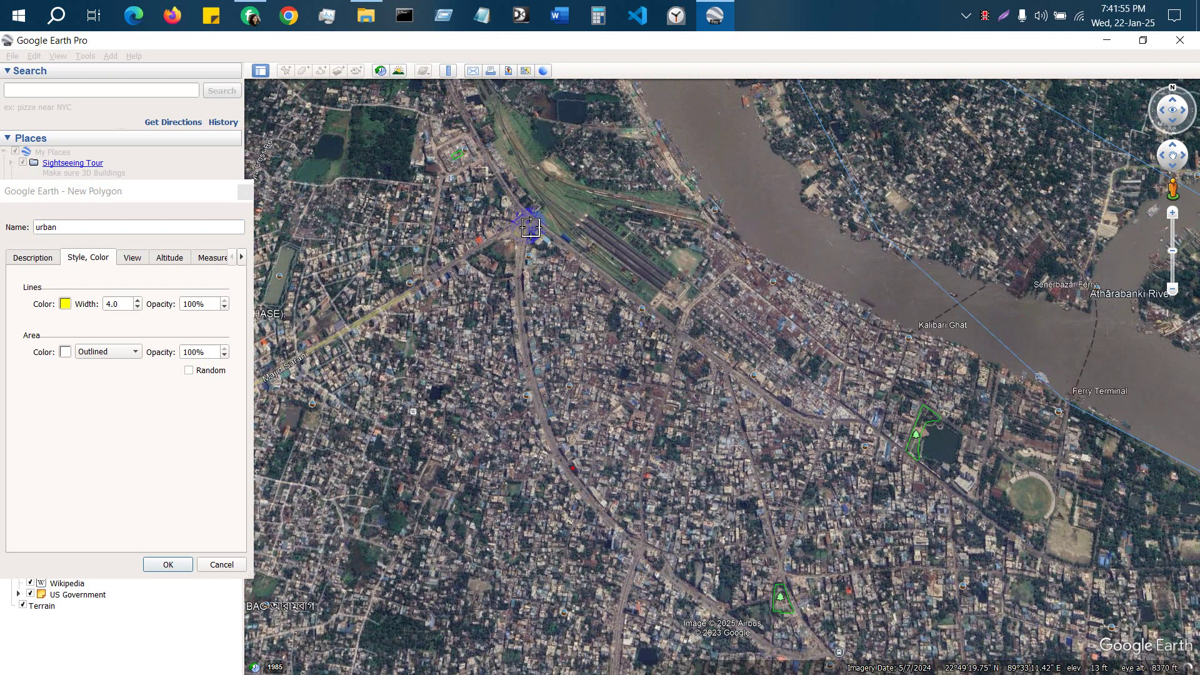
click(588, 270)
click(689, 285)
click(705, 250)
mouse_move(731, 247)
mouse_down()
mouse_move(906, 331)
mouse_move(978, 343)
mouse_move(1072, 407)
mouse_move(1077, 424)
mouse_up()
Extend the urban outline along the west bank of the Rupsha River from the Ferry Terminal to just south of Rupsha Ferry Ghat.
scroll(1092, 509, down, 2)
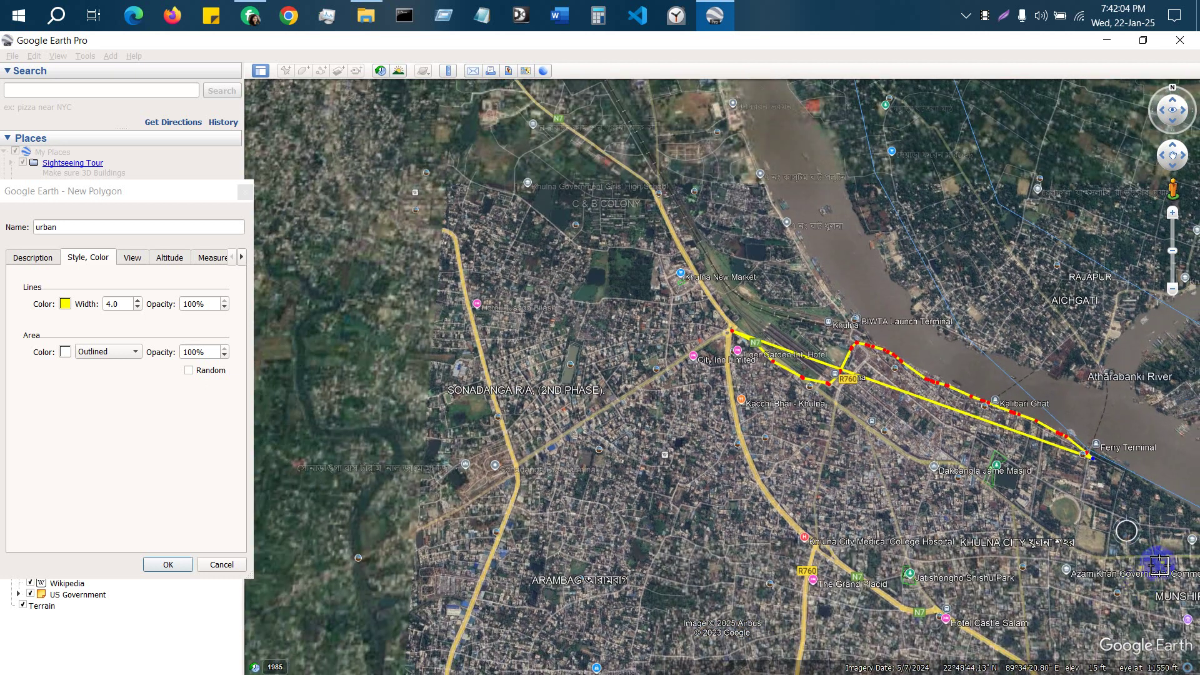
scroll(688, 373, down, 3)
scroll(884, 482, up, 2)
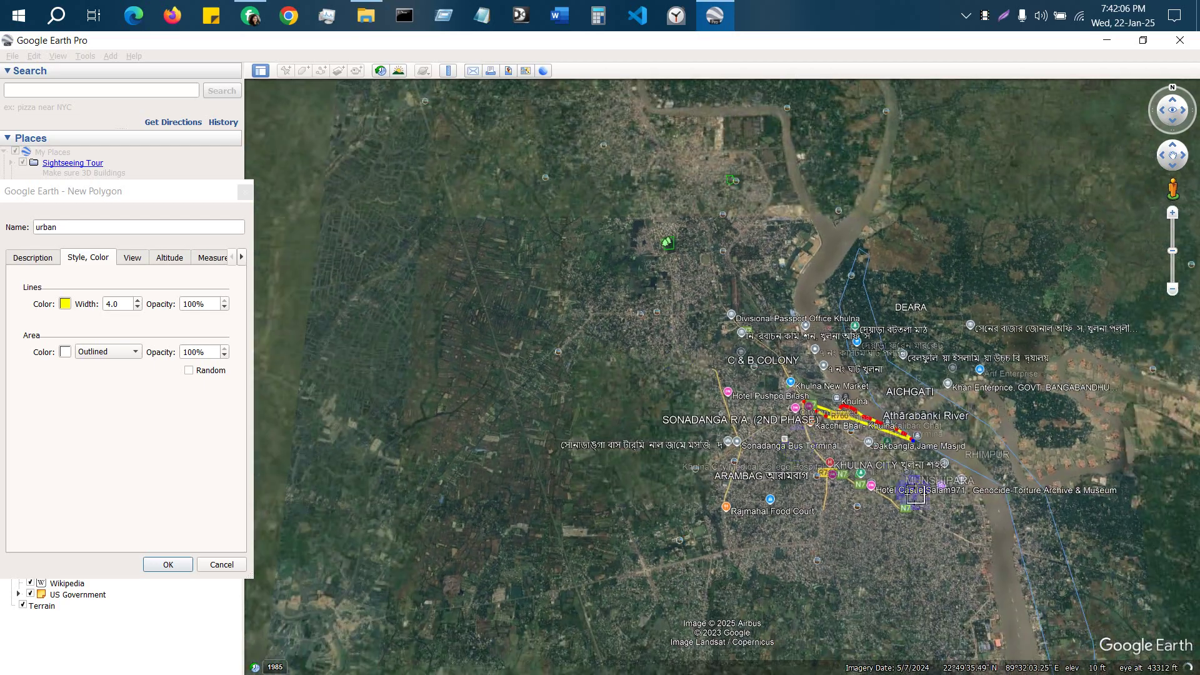
scroll(766, 325, up, 2)
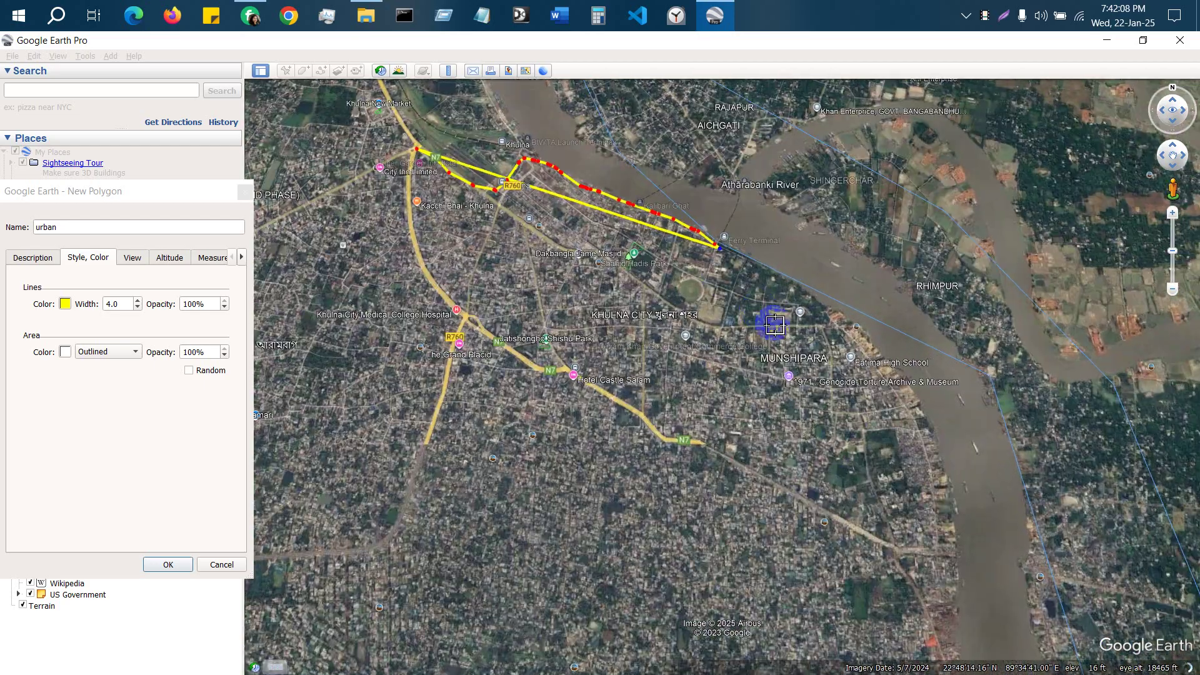
mouse_move(838, 324)
mouse_down()
mouse_move(916, 402)
mouse_move(954, 510)
mouse_move(961, 639)
mouse_up()
Continue the urban outline down the west riverbank from Rupsha Ferry Ghat to south of Chanmari Bazar, keeping its vertices on the bank.
scroll(961, 638, down, 4)
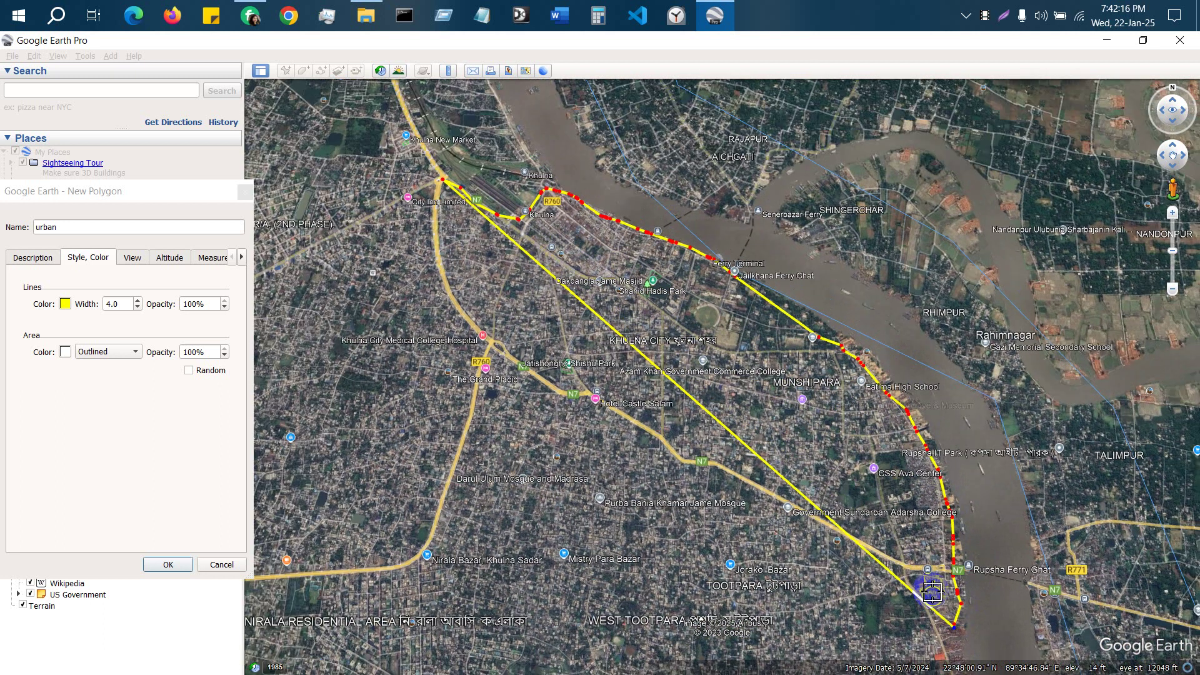
scroll(520, 301, down, 2)
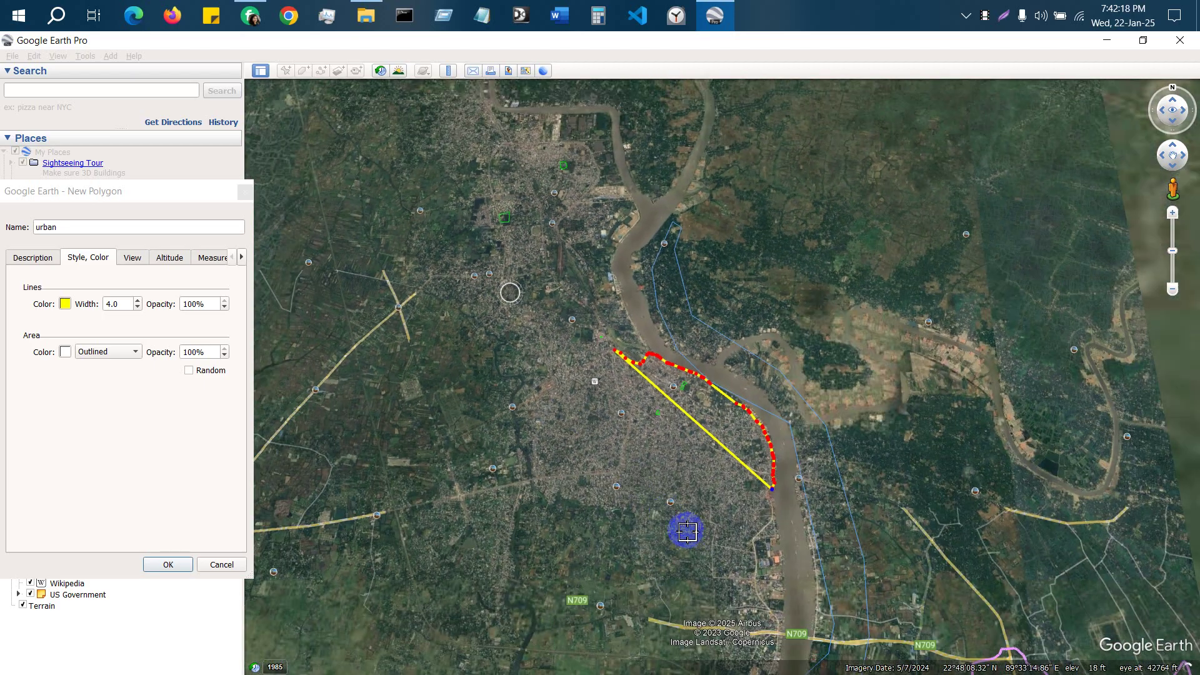
scroll(747, 552, up, 4)
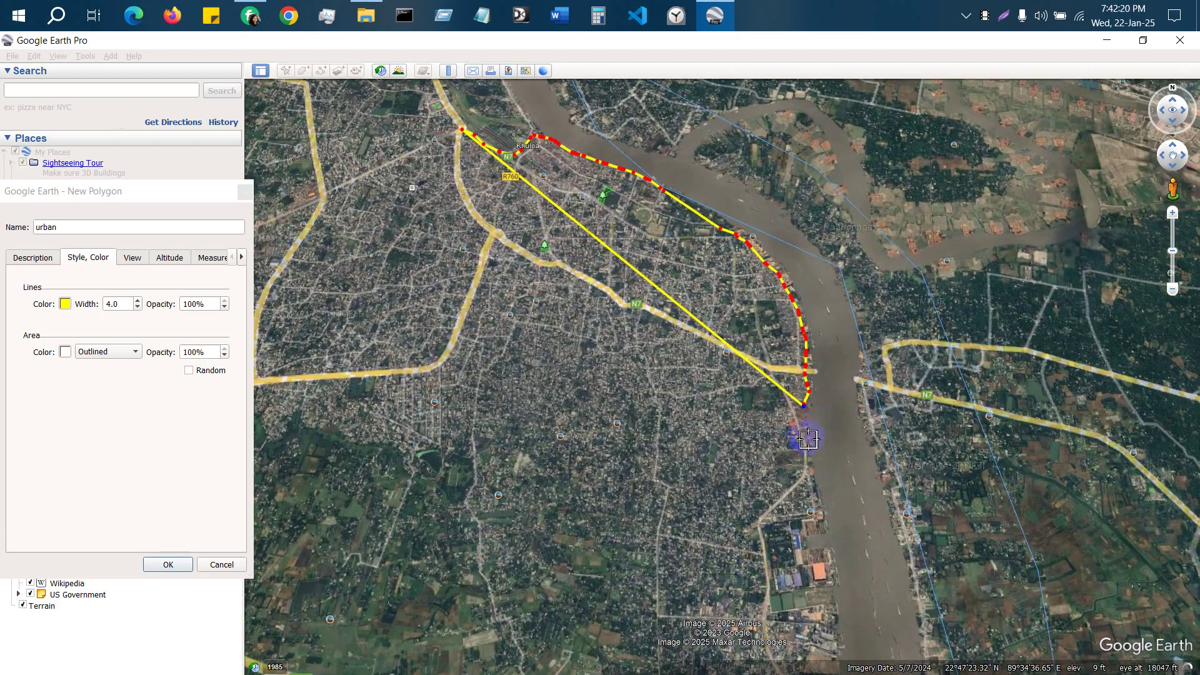
scroll(800, 421, up, 4)
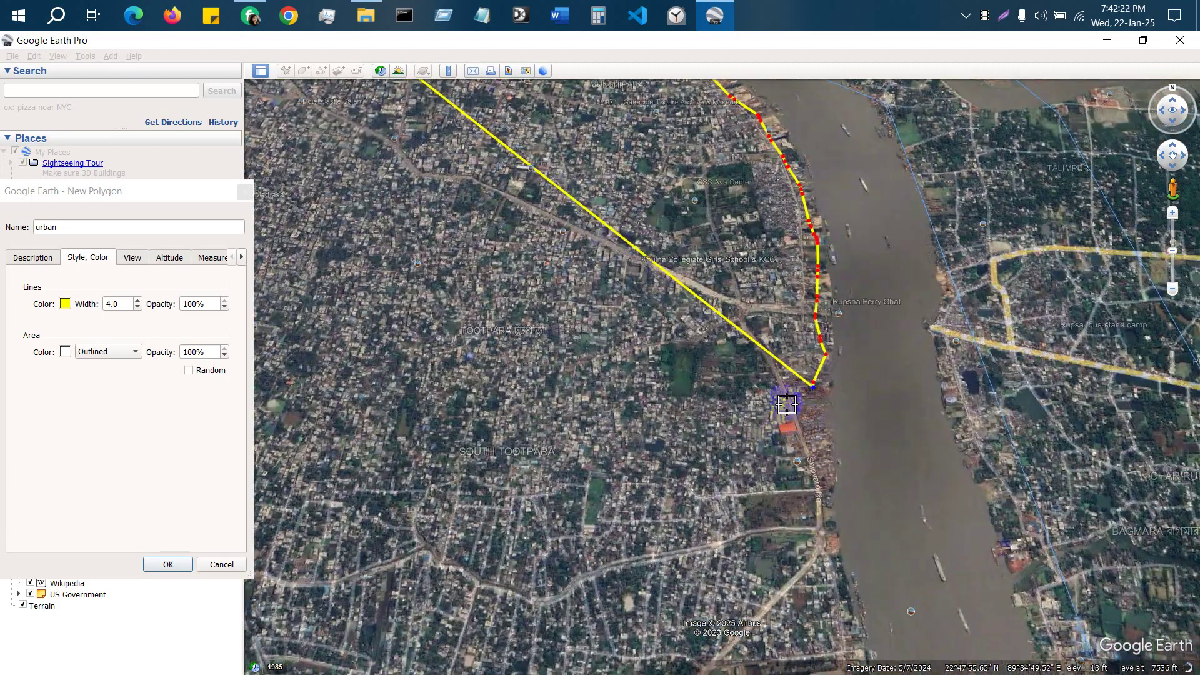
click(792, 429)
click(802, 444)
click(817, 476)
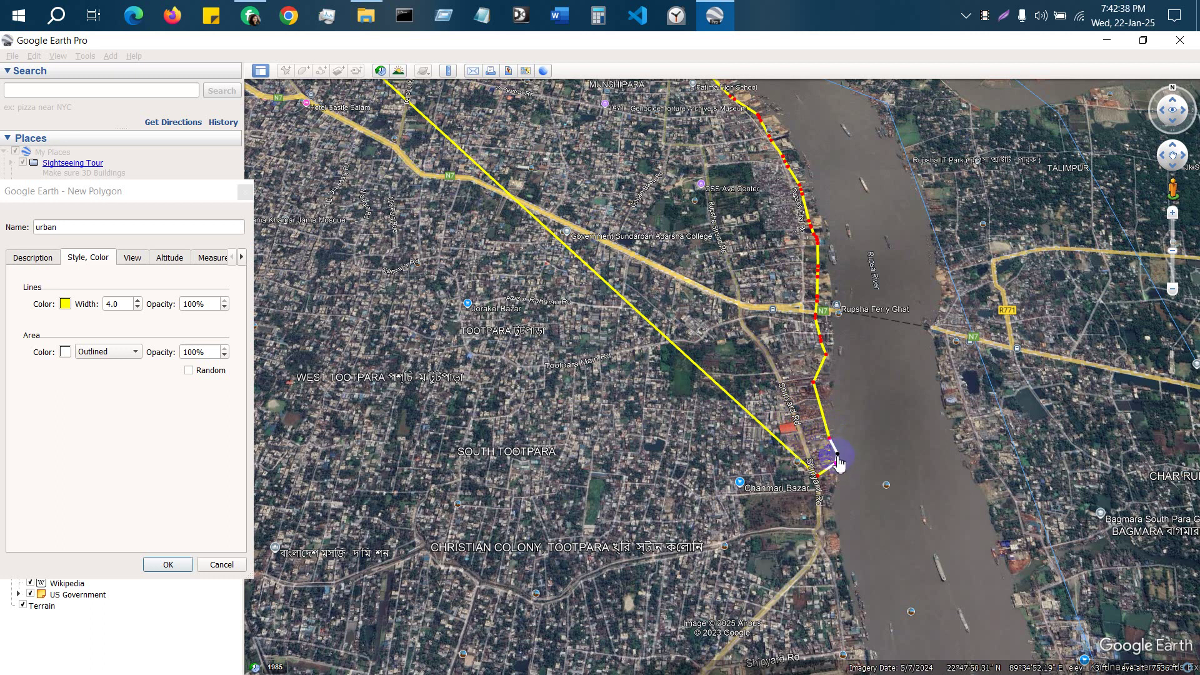
drag(827, 484, 834, 490)
click(833, 537)
click(841, 553)
click(843, 574)
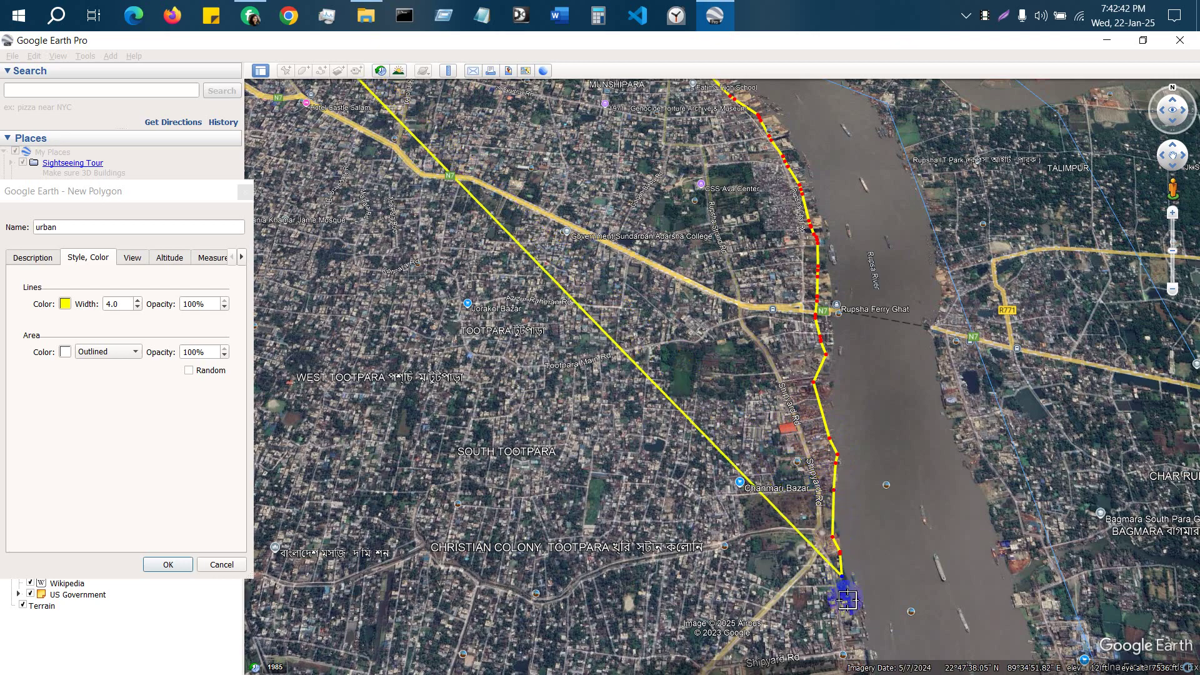
Extend the urban outline along the west riverbank past Khulna Shipyard Limited to the Labonchora area.
scroll(843, 573, down, 5)
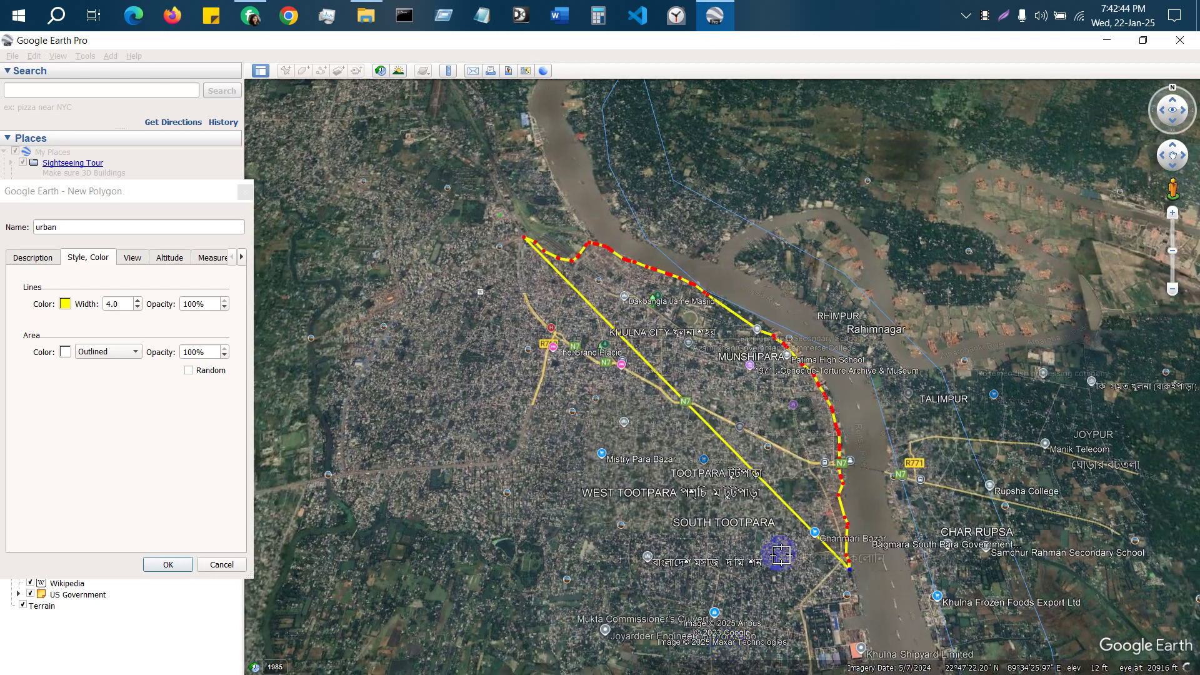
scroll(777, 549, down, 5)
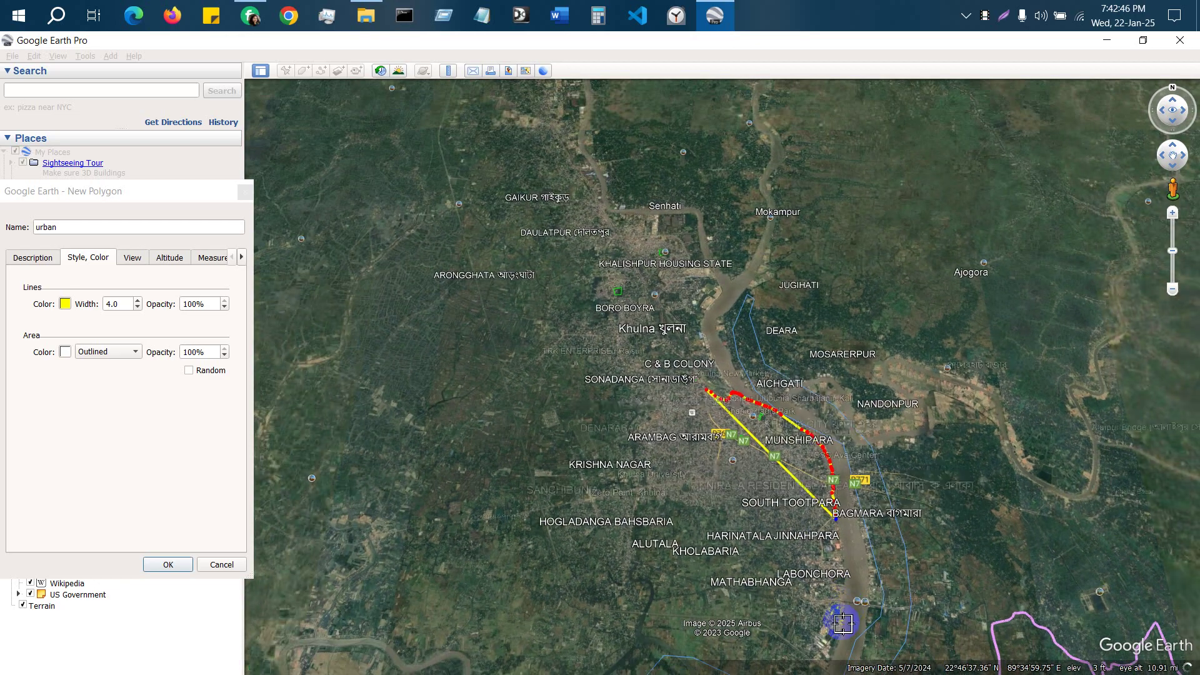
scroll(854, 611, up, 5)
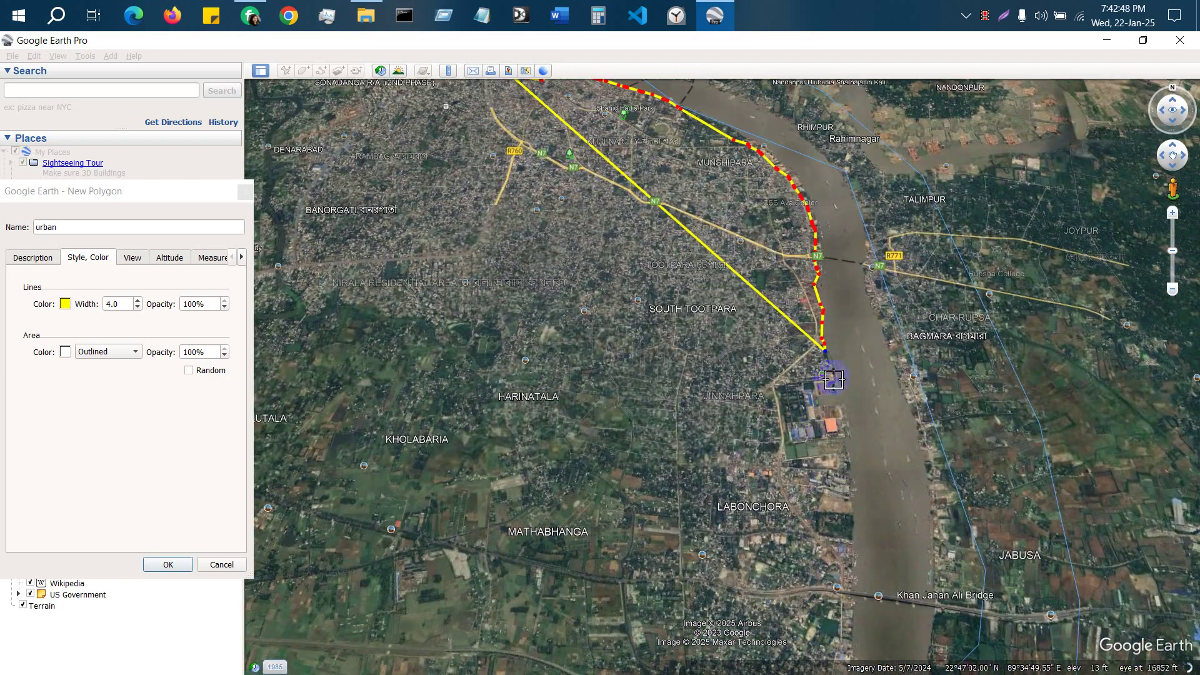
click(834, 379)
scroll(834, 400, up, 3)
click(862, 439)
drag(856, 462, 857, 474)
click(857, 529)
click(862, 544)
click(862, 581)
click(863, 605)
Trace the urban outline under Khan Jahan Ali Bridge to Proshanti Cafe, then inland around the wooded compound to Lobon Chora Road.
scroll(866, 629, down, 5)
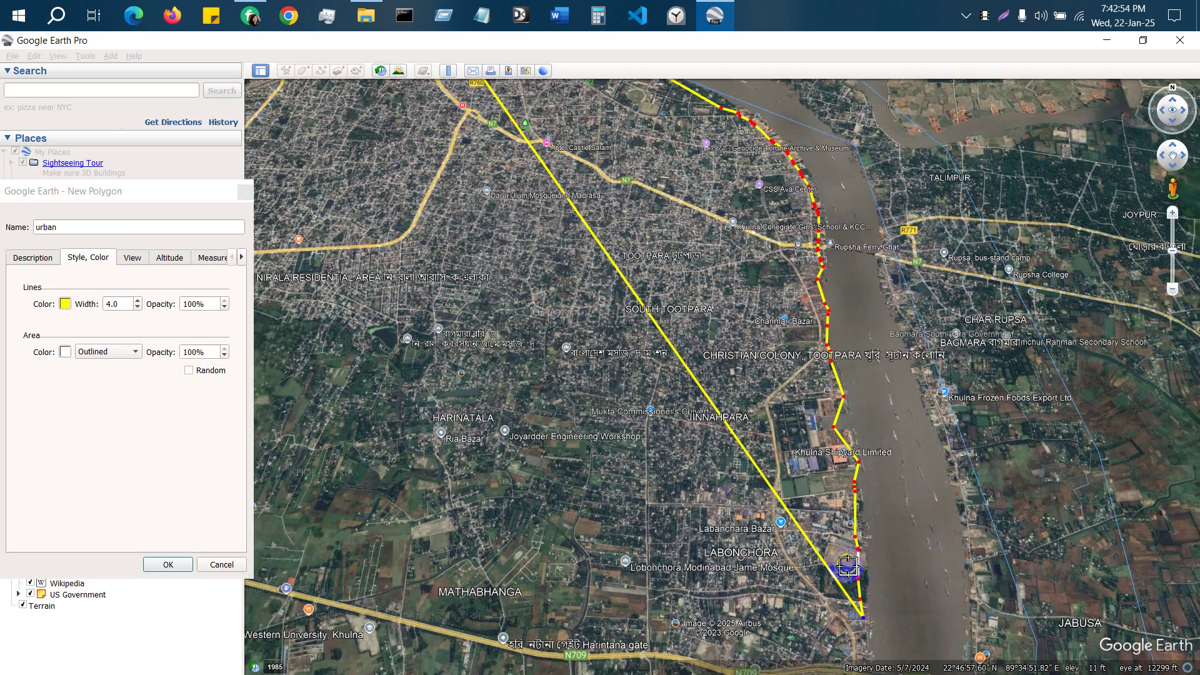
scroll(627, 244, down, 2)
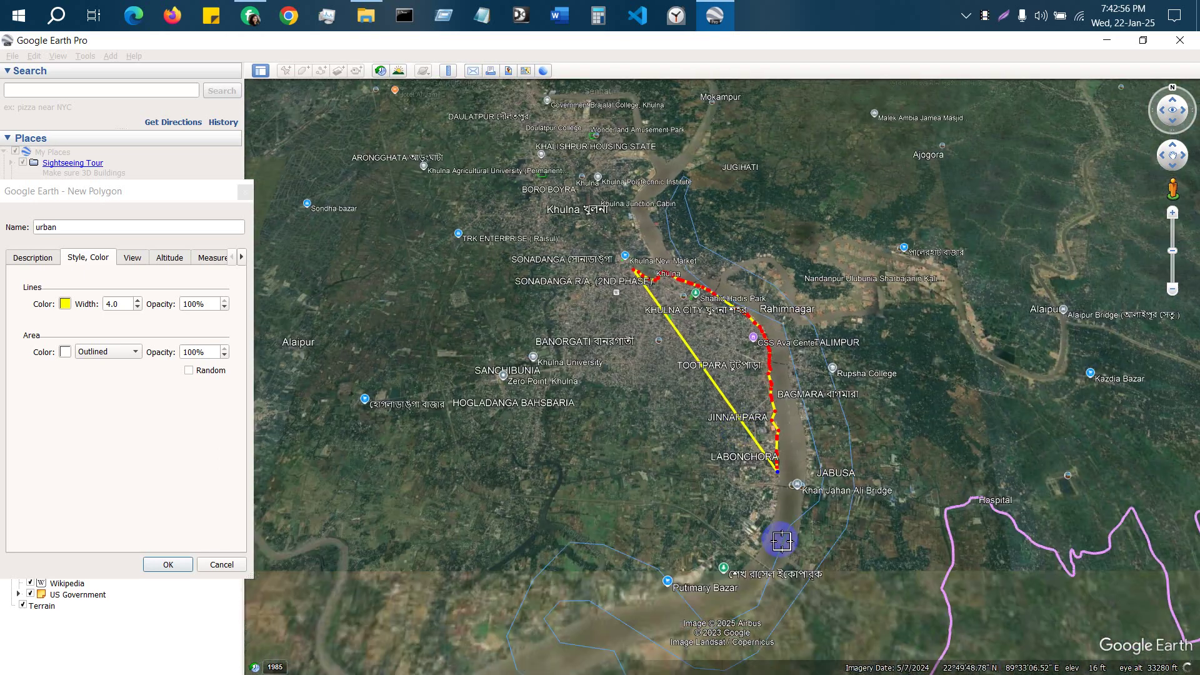
scroll(764, 536, up, 2)
scroll(764, 536, up, 5)
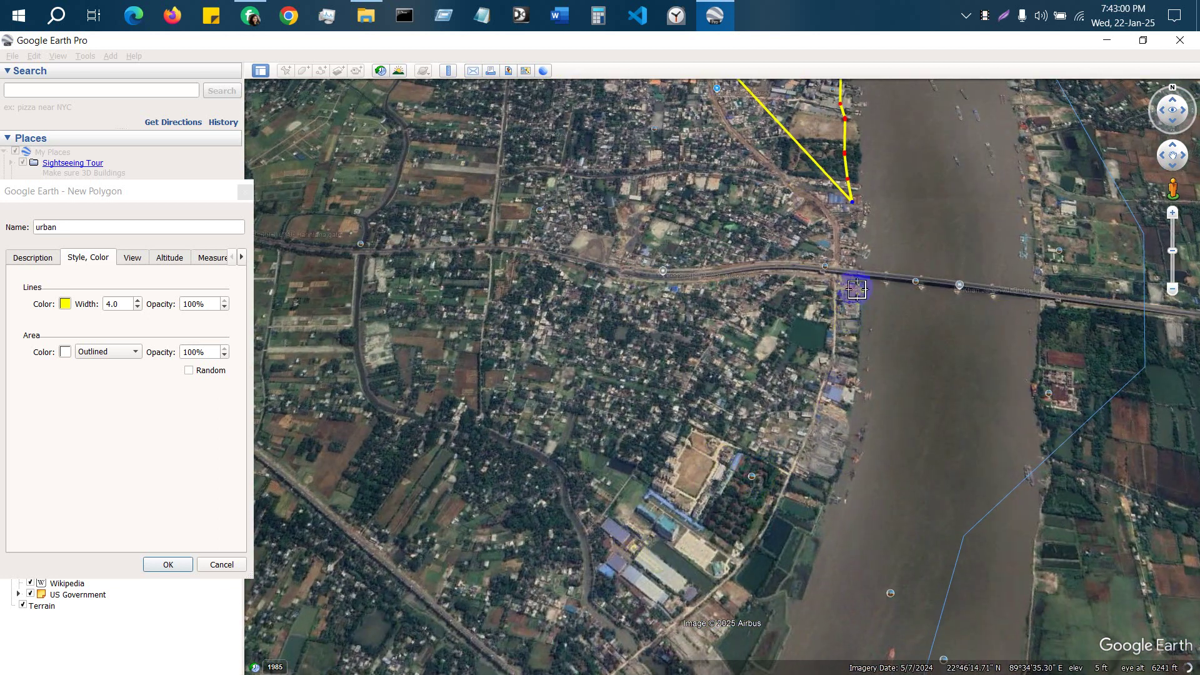
click(854, 254)
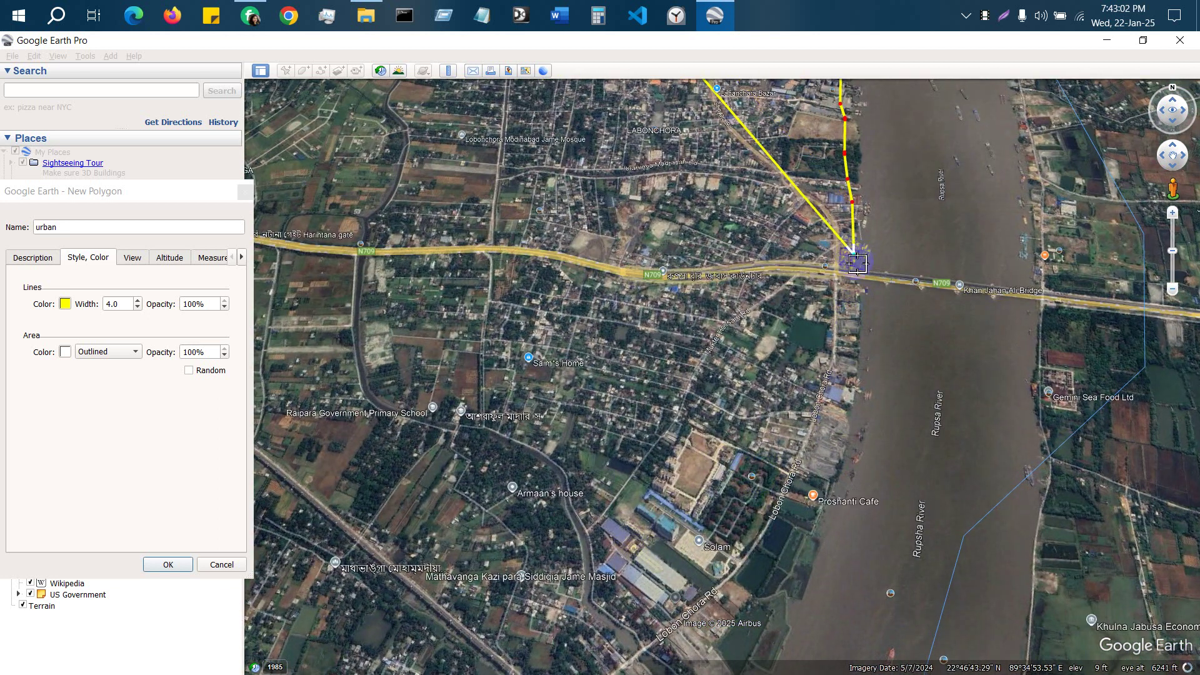
mouse_move(857, 270)
mouse_down()
mouse_move(862, 316)
mouse_move(840, 458)
mouse_move(814, 505)
mouse_move(760, 466)
mouse_move(736, 462)
mouse_move(709, 487)
mouse_move(705, 542)
mouse_move(751, 588)
mouse_move(710, 581)
mouse_move(699, 594)
mouse_move(757, 589)
mouse_up()
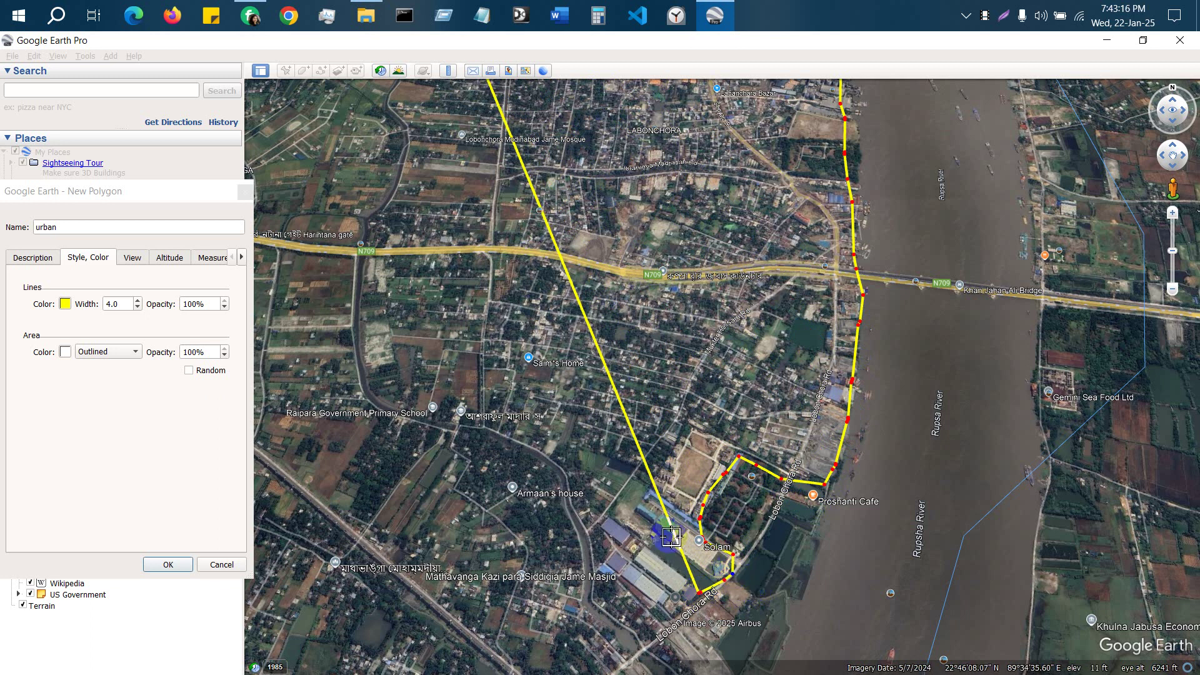
Carry the urban outline around the south side of the jute mill sheds and across to the canal, replacing the misplaced vertices.
scroll(323, 191, down, 3)
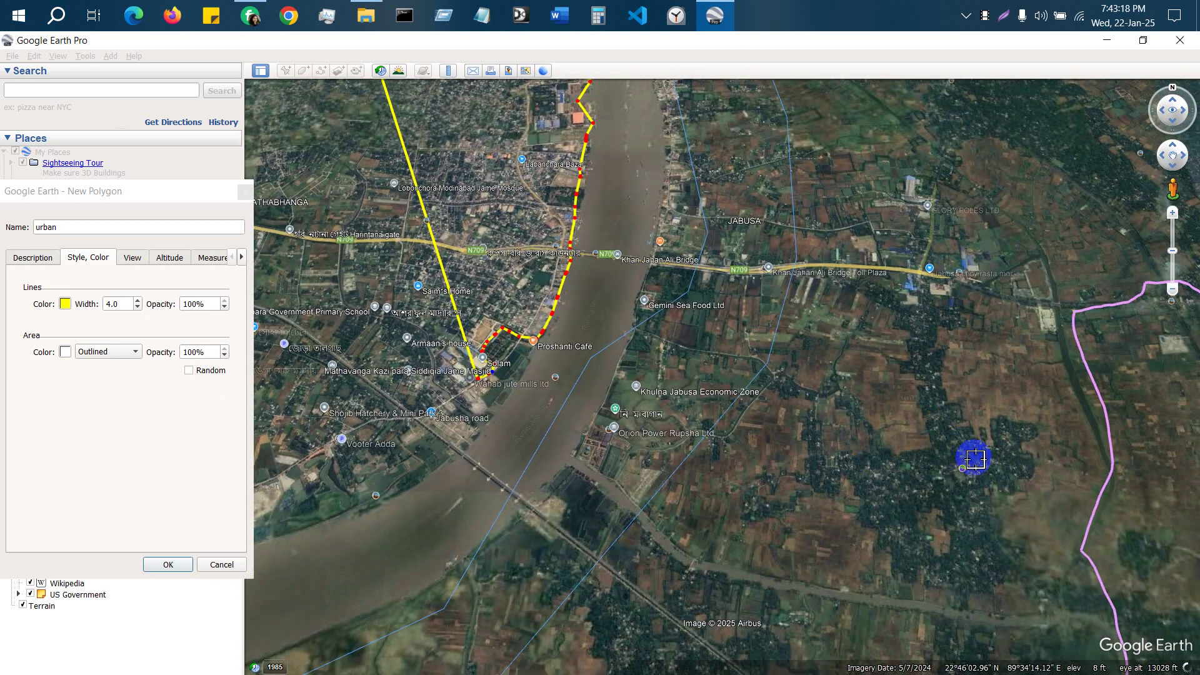
scroll(718, 442, up, 3)
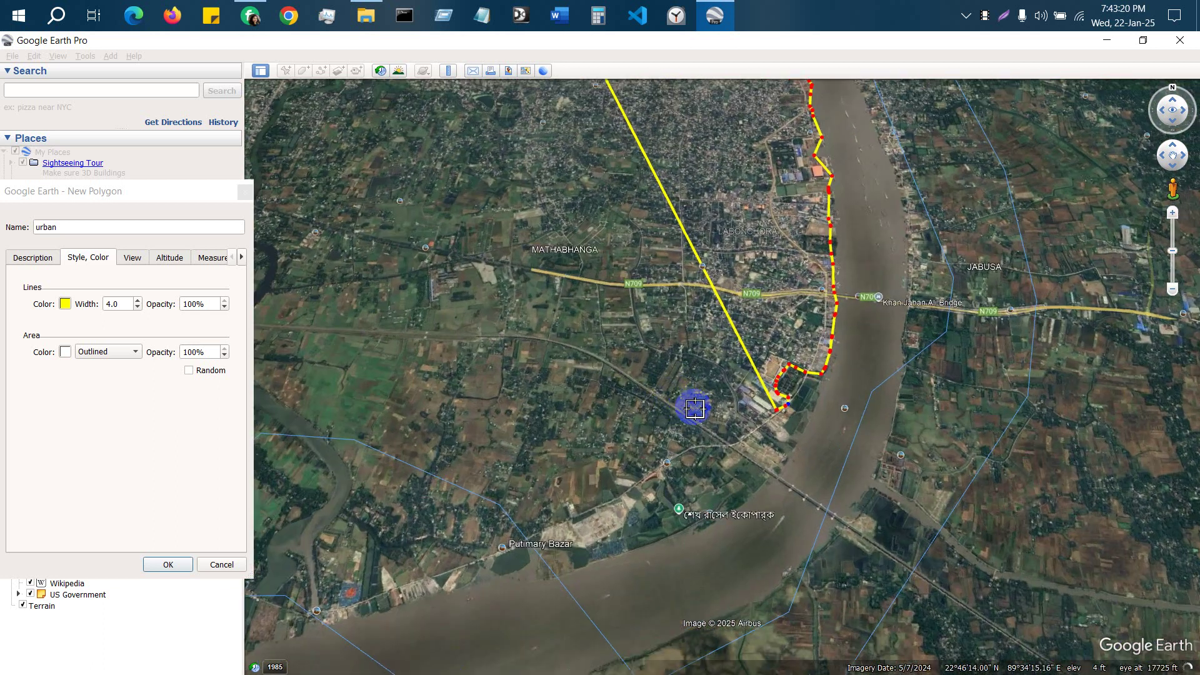
scroll(861, 428, up, 3)
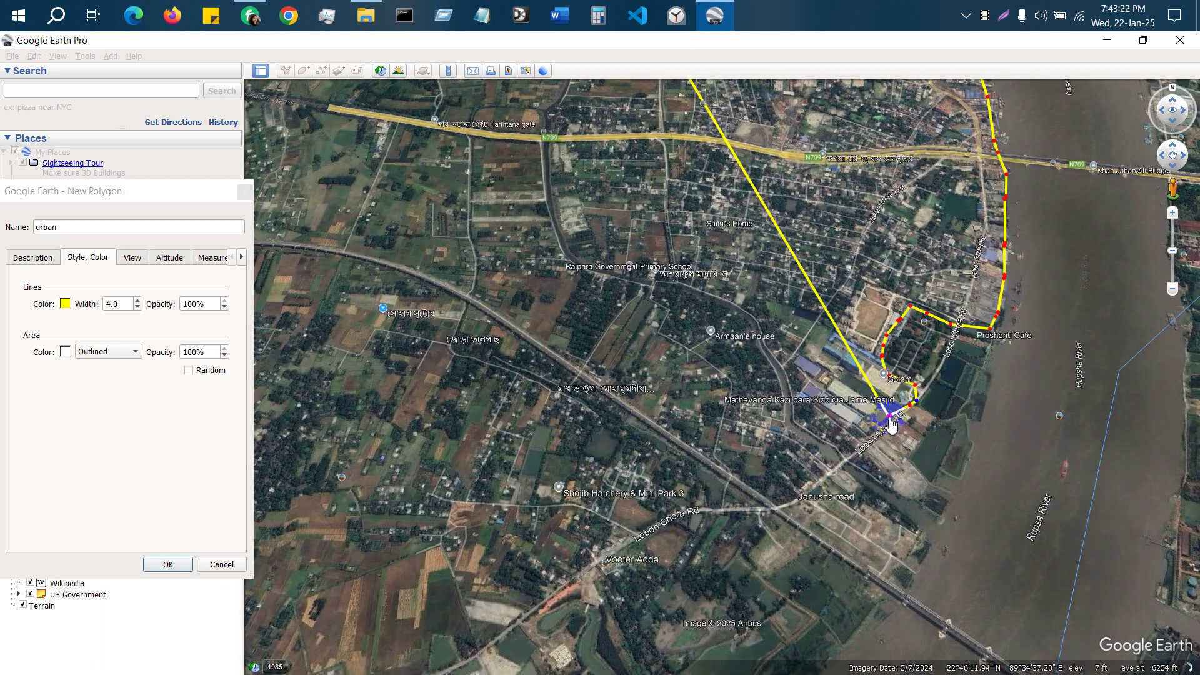
click(877, 429)
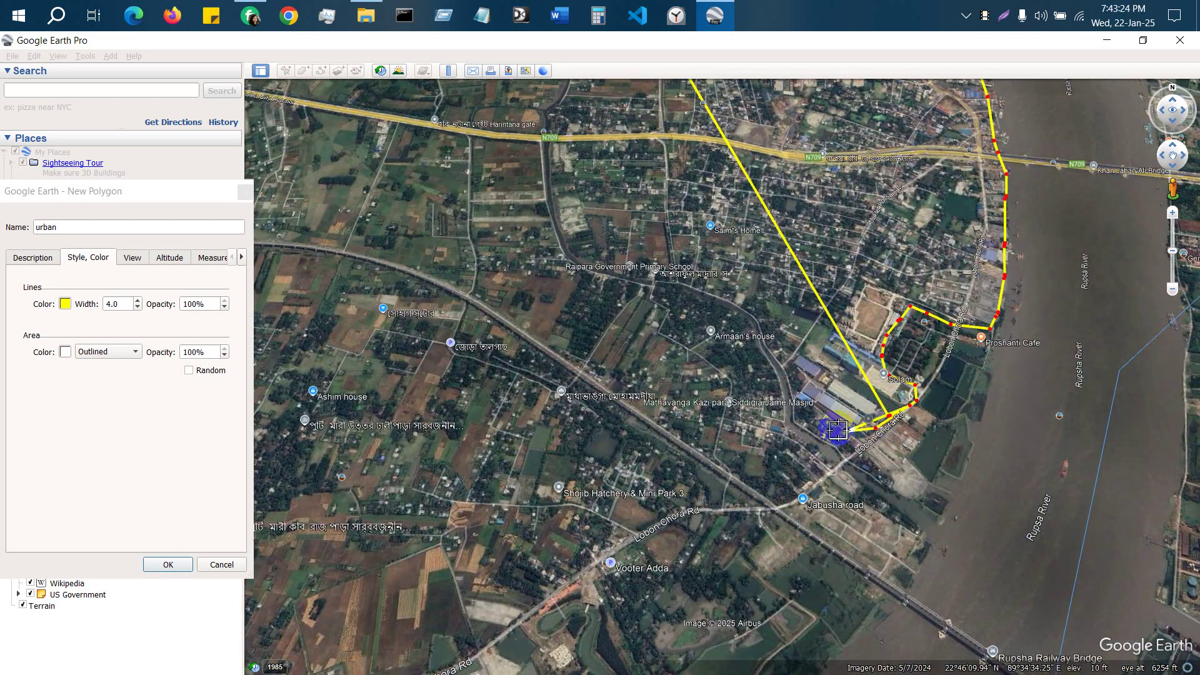
click(827, 415)
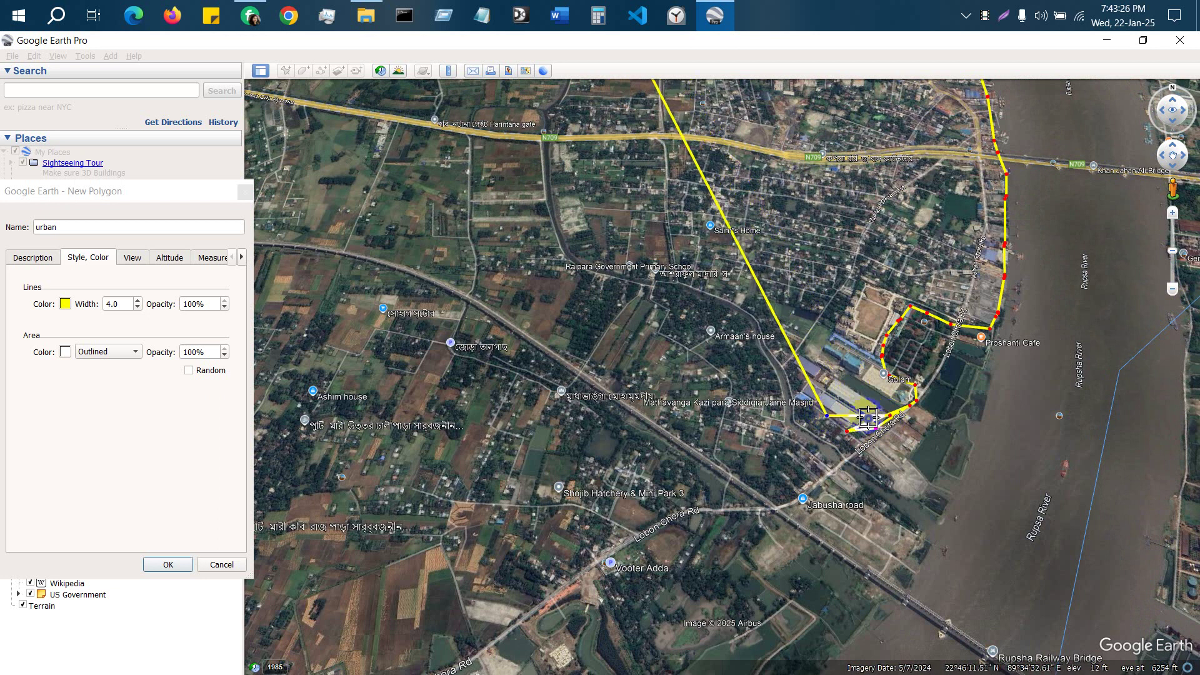
click(875, 415)
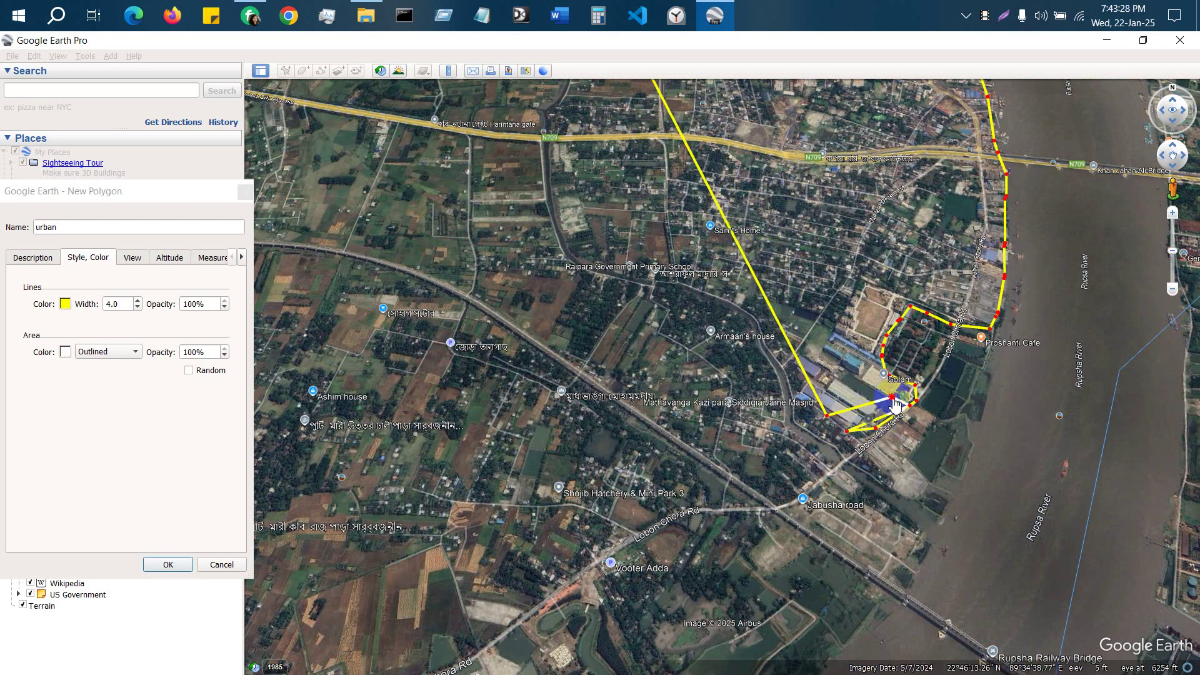
drag(832, 429, 778, 370)
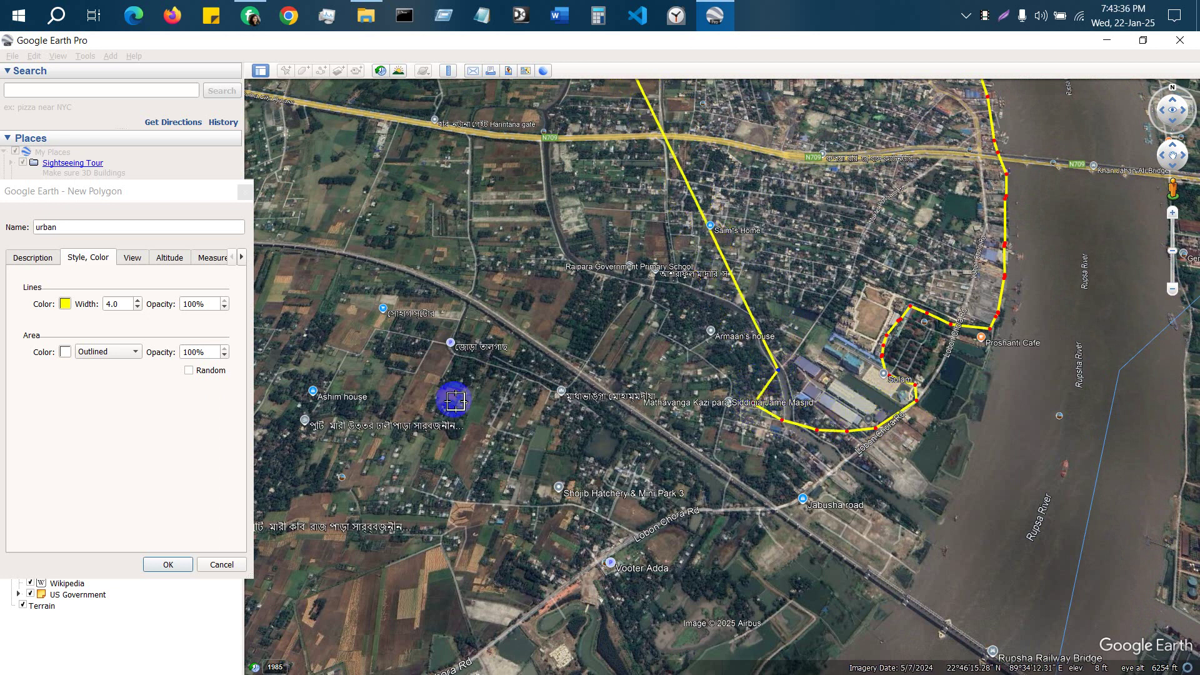
Carry the urban outline from the canal beside the jute mill sheds west along the built-up edge south of Saim's Home.
scroll(394, 488, down, 5)
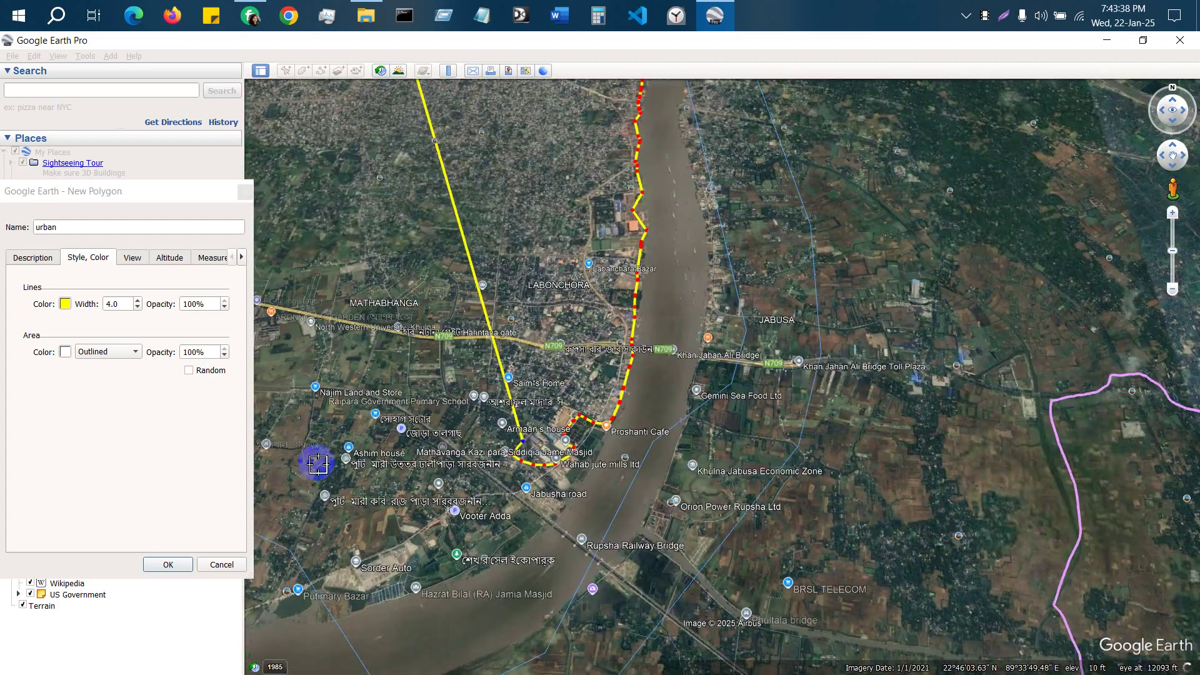
scroll(338, 496, up, 8)
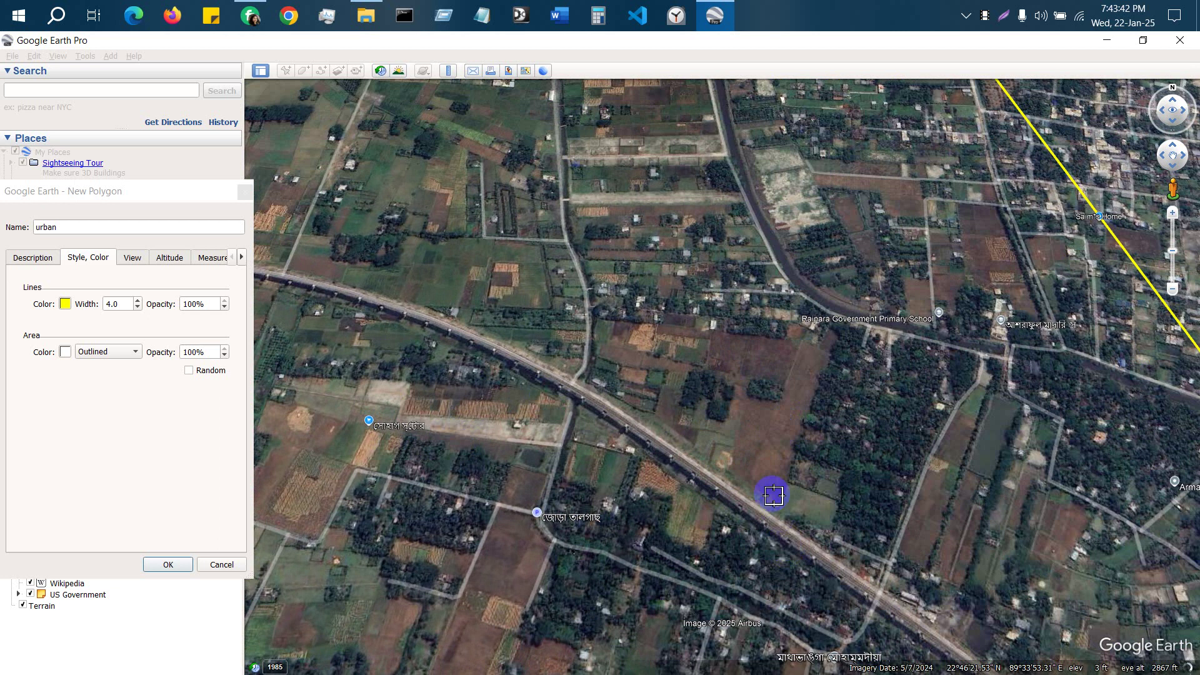
scroll(782, 516, down, 2)
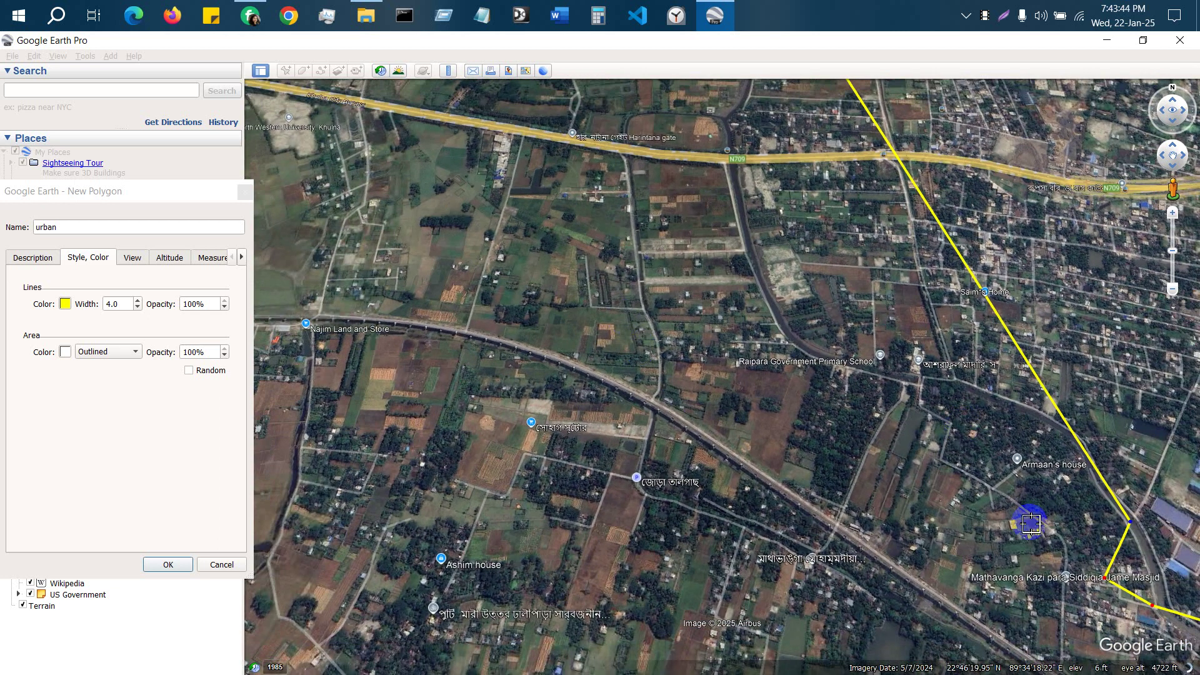
scroll(1031, 524, down, 2)
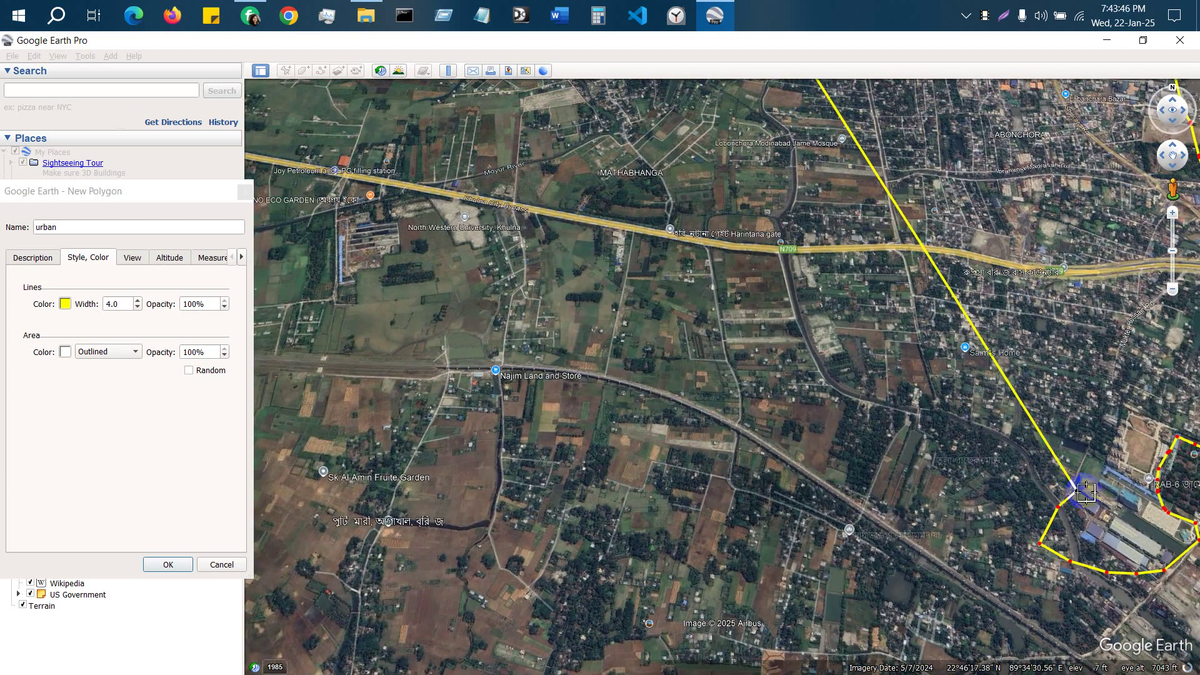
click(1095, 480)
click(1101, 454)
click(1069, 439)
click(1023, 431)
click(1020, 414)
click(993, 414)
Trace the urban outline north past the west side of Saim's Home to just south of the N709 road.
click(995, 418)
click(967, 407)
click(947, 382)
click(945, 361)
click(948, 355)
click(928, 317)
click(924, 287)
click(923, 270)
Extend the urban outline north across N709 to the canal road near Lobonchora Modinabad Jame Mosque, correcting the misplaced vertices.
scroll(923, 268, down, 2)
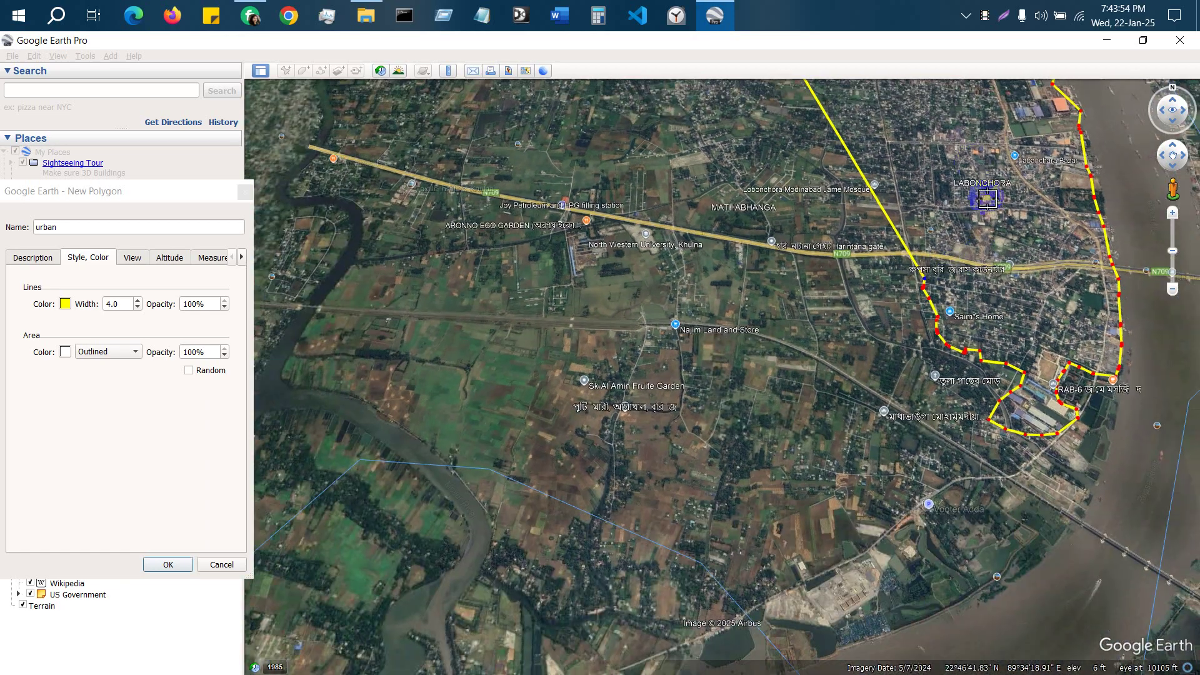
scroll(1116, 141, down, 2)
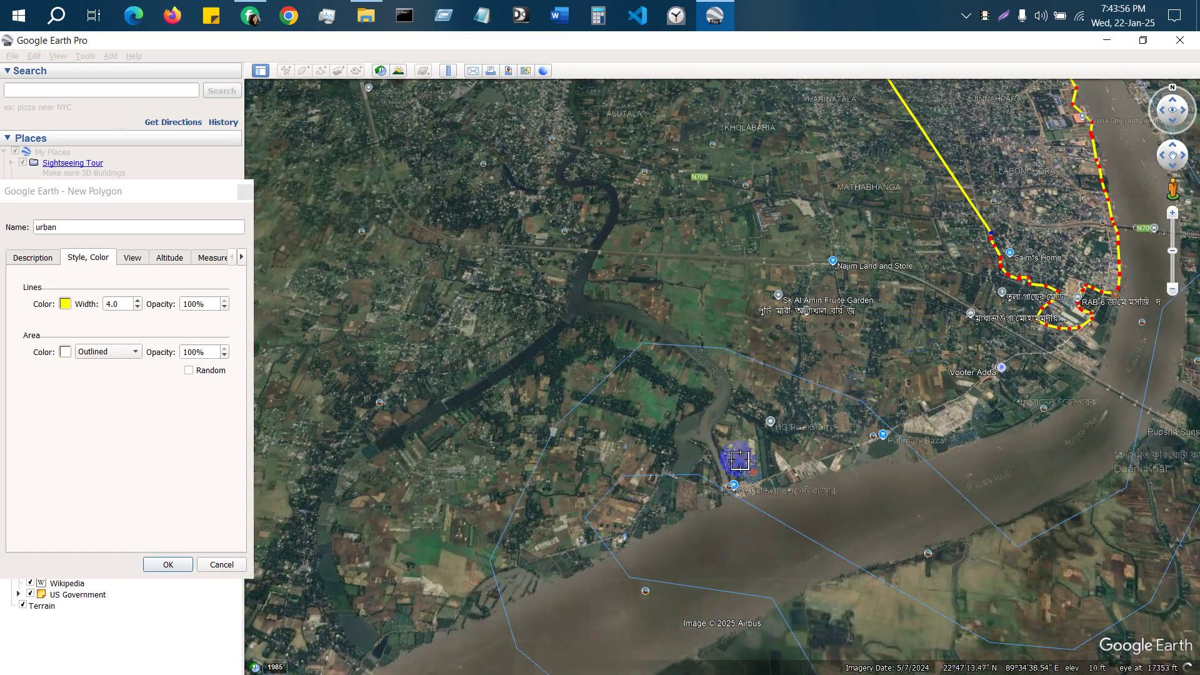
scroll(875, 443, down, 3)
scroll(918, 181, up, 4)
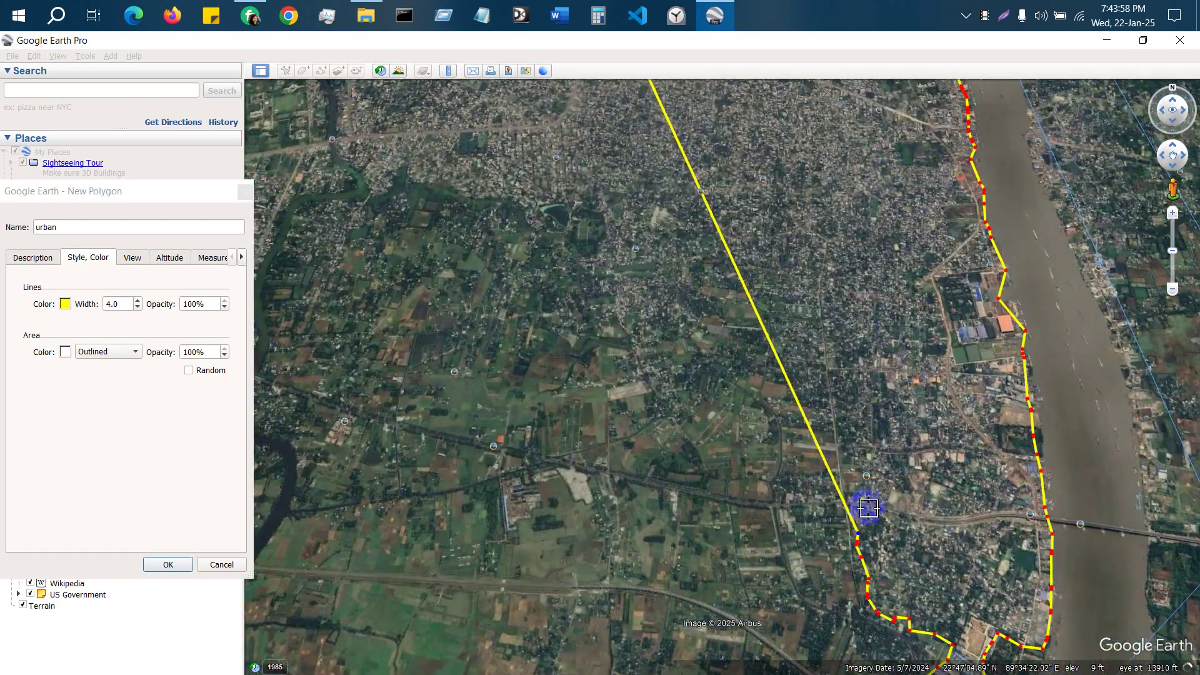
scroll(874, 512, up, 2)
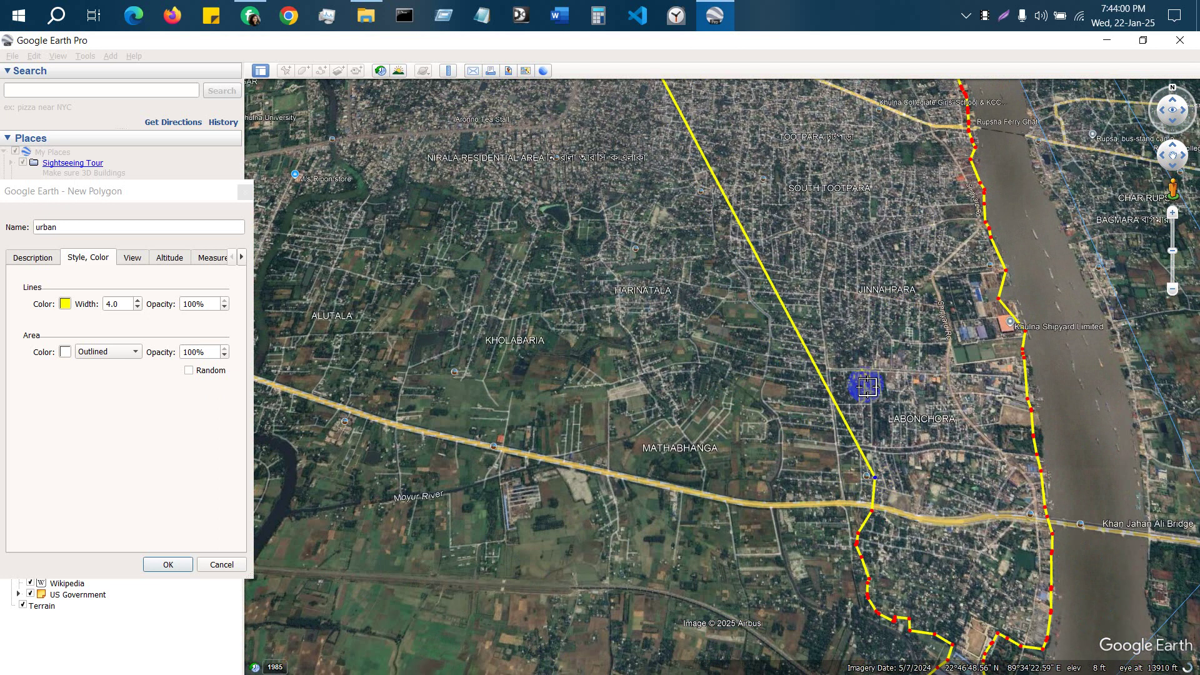
scroll(865, 463, up, 2)
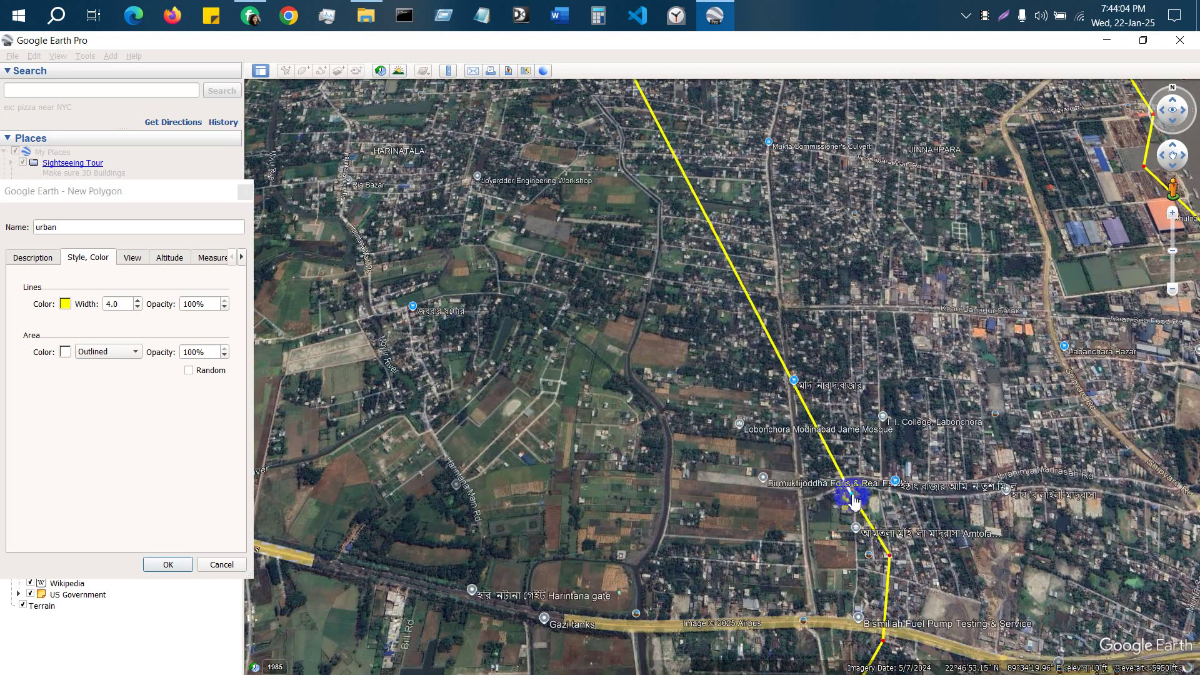
drag(889, 554, 860, 555)
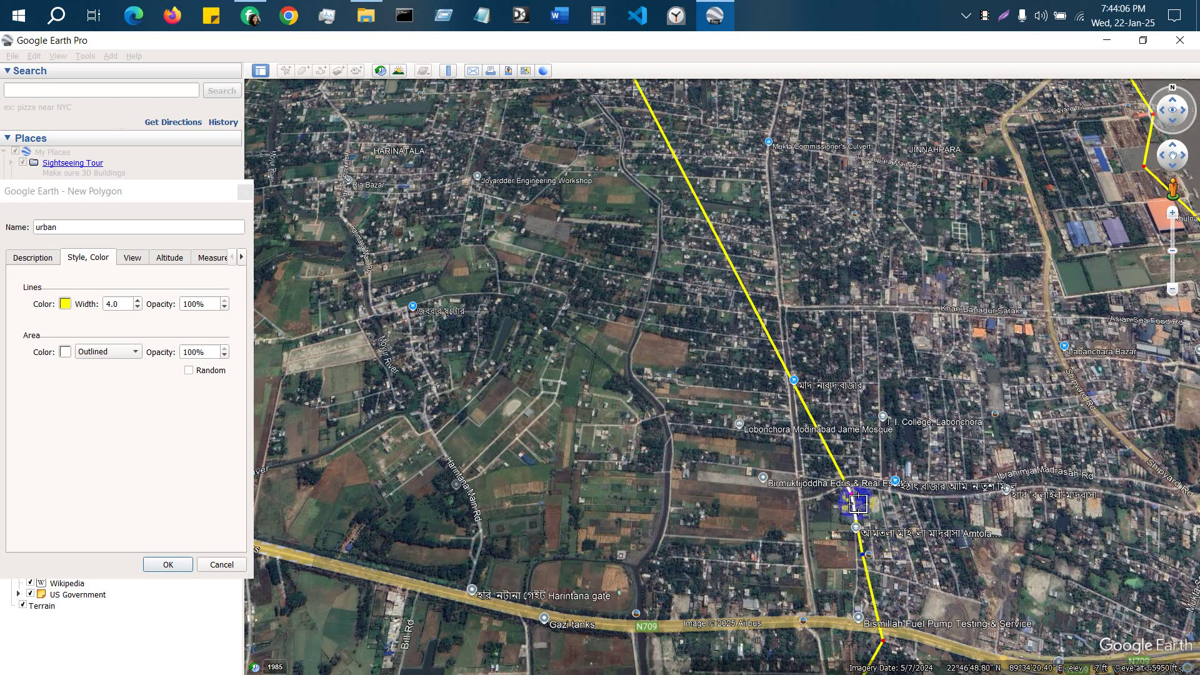
click(779, 375)
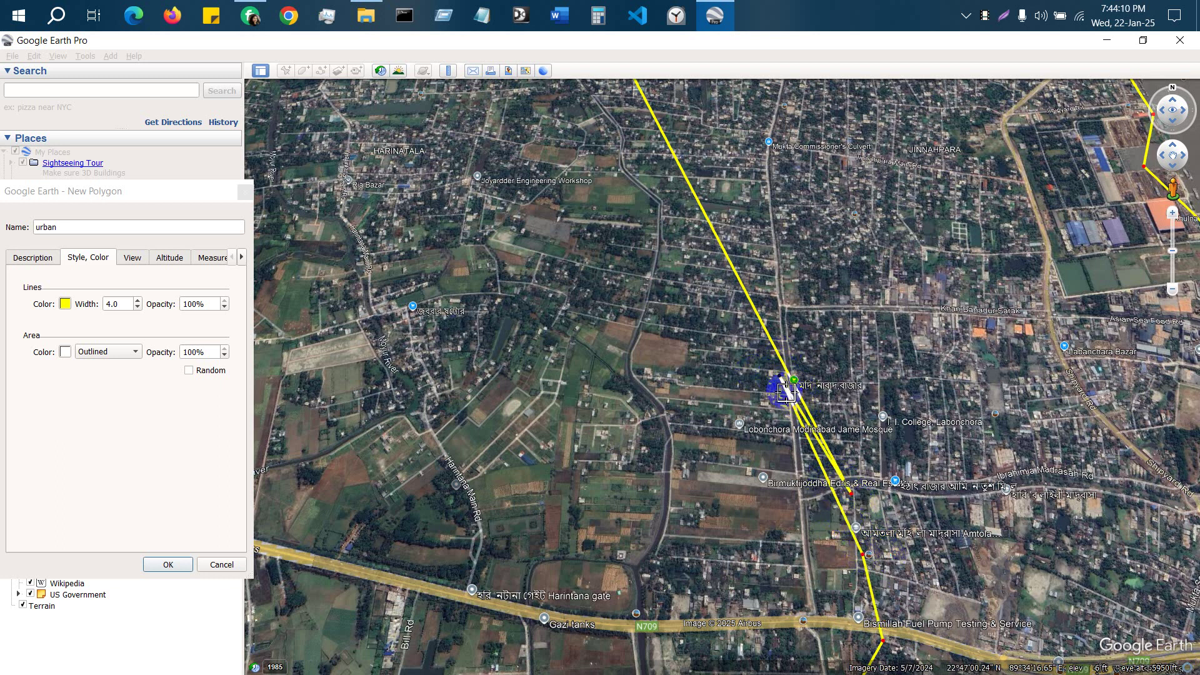
drag(781, 382, 829, 494)
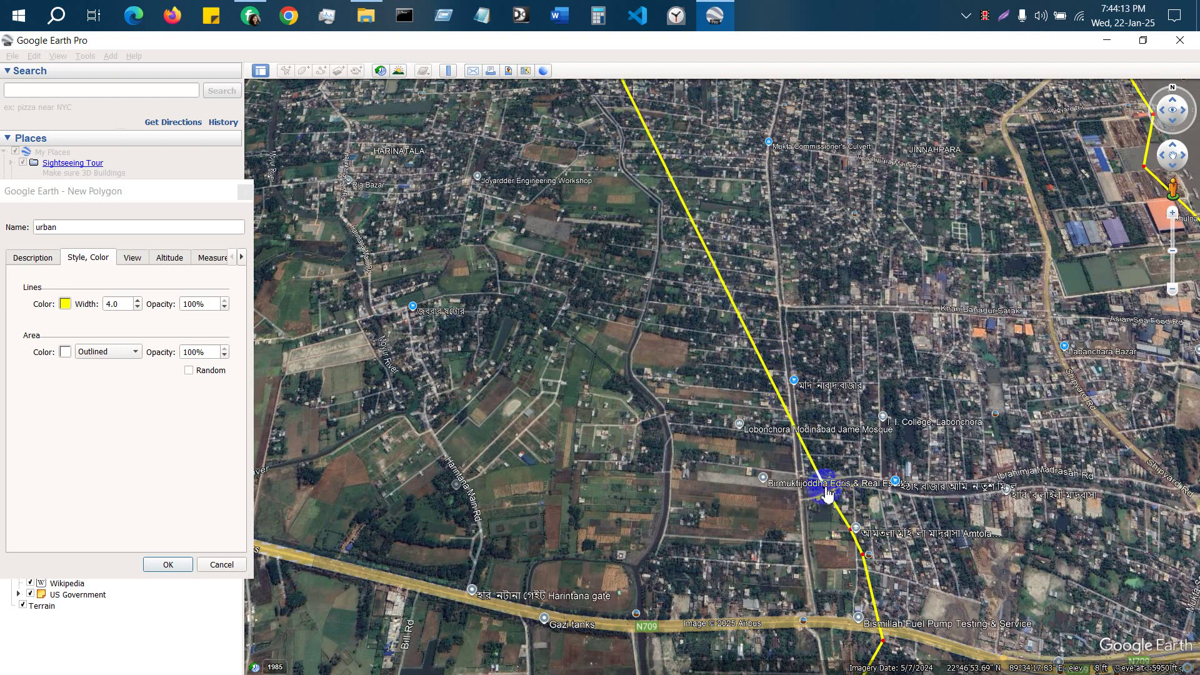
click(784, 399)
Examine the edge of the built-up area from Labonchora's canal road up towards Banorgati for the outline's next stretch.
scroll(762, 372, up, 2)
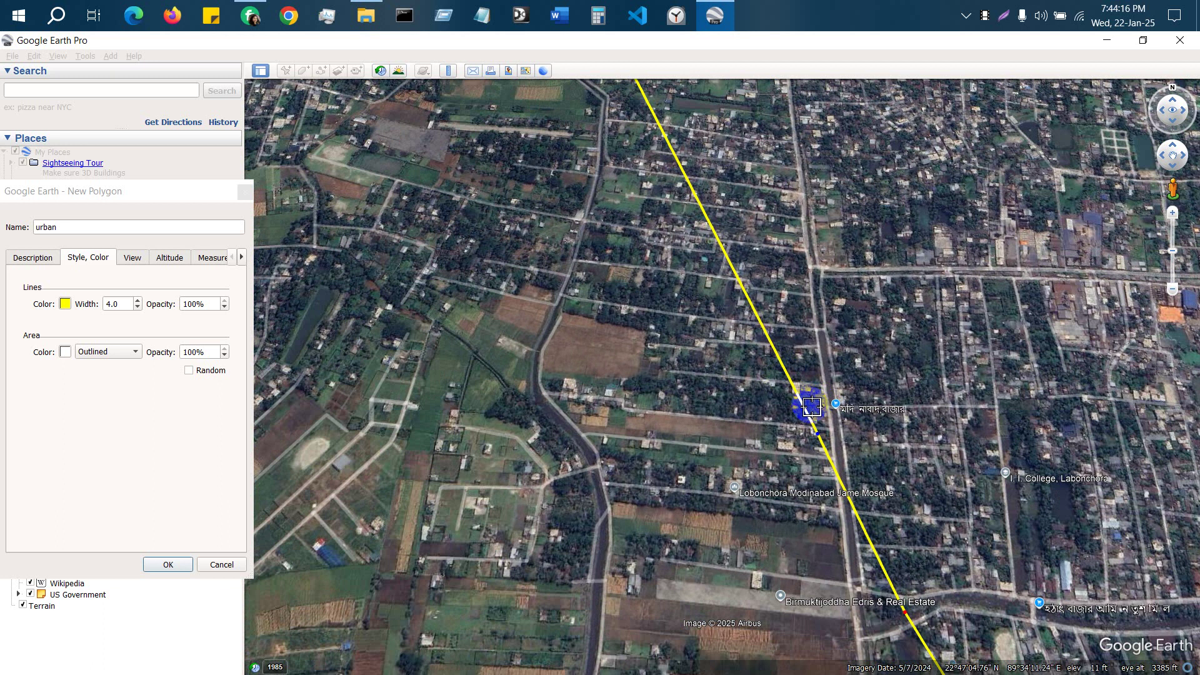
scroll(806, 397, up, 3)
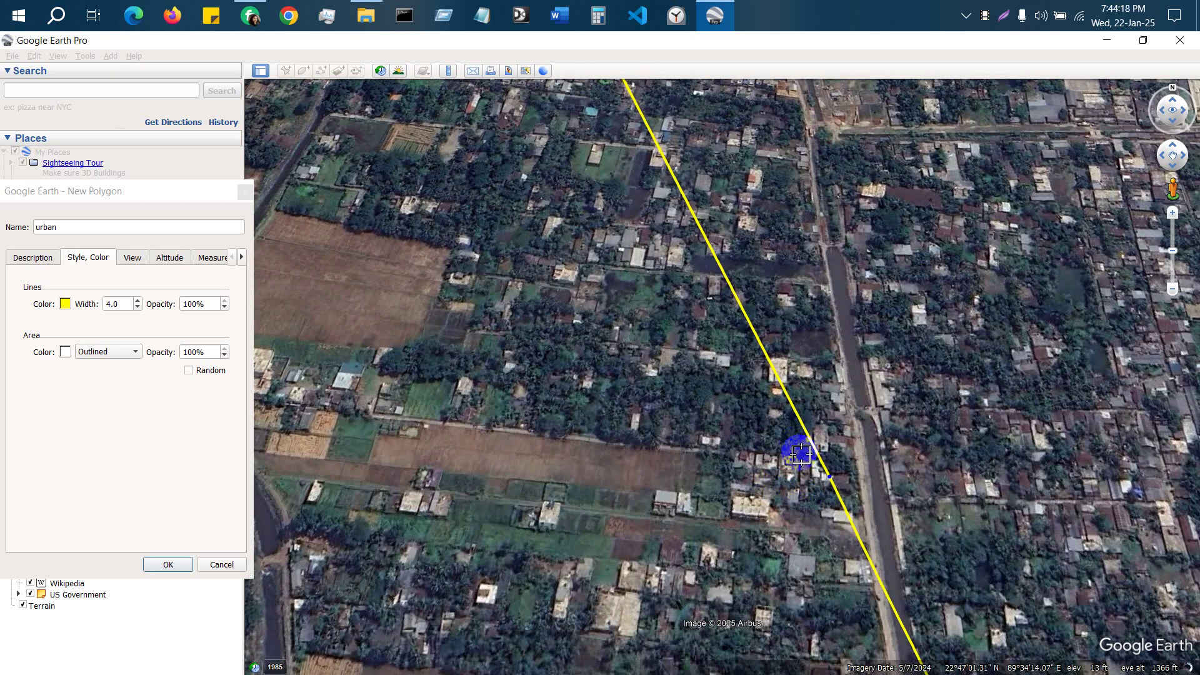
scroll(681, 542, up, 2)
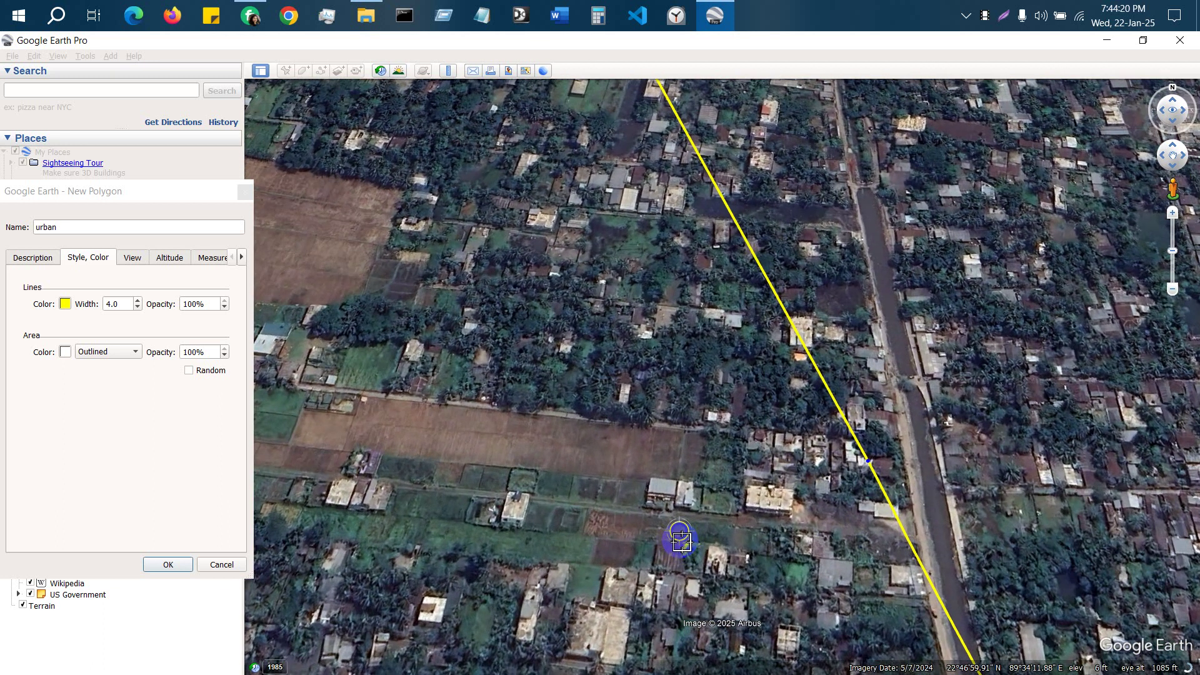
scroll(1000, 463, down, 2)
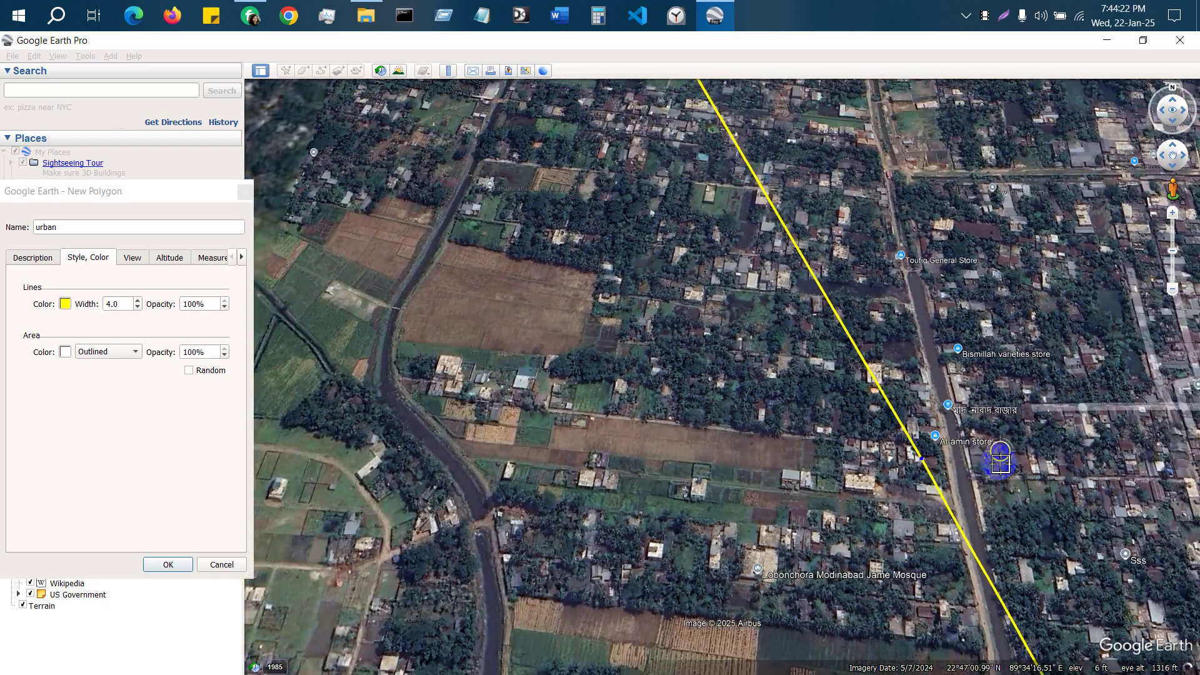
scroll(1000, 463, down, 2)
scroll(1000, 463, down, 2)
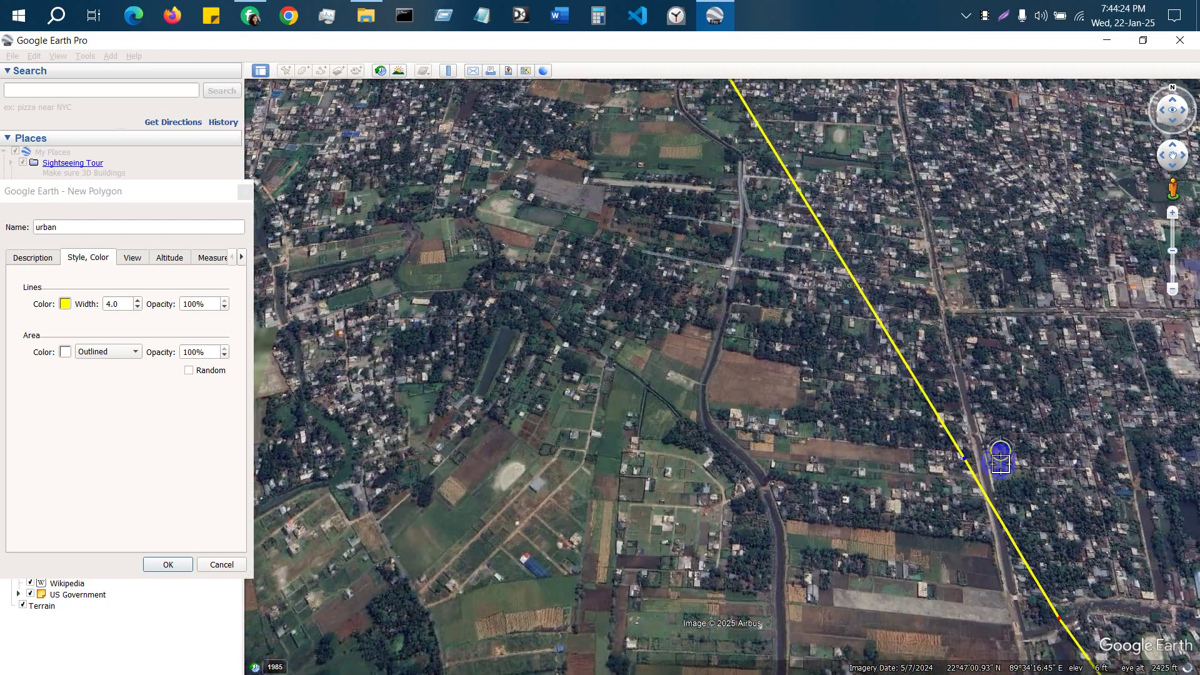
scroll(996, 456, down, 2)
scroll(975, 321, down, 3)
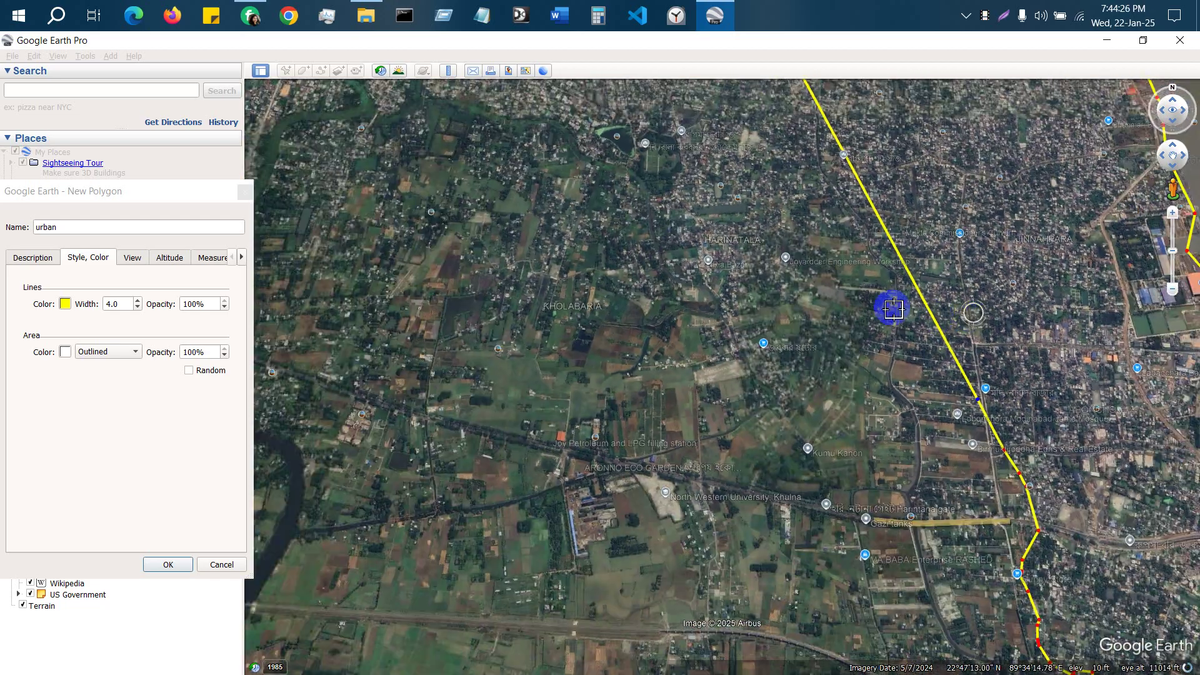
scroll(886, 272, down, 2)
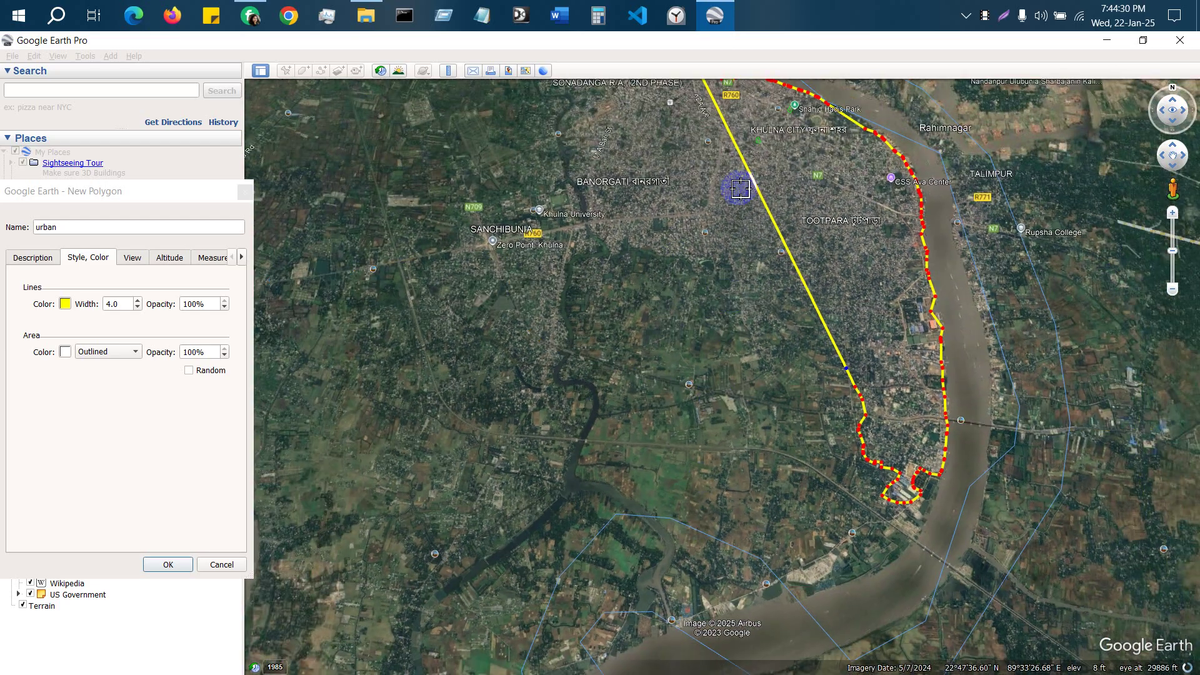
scroll(728, 204, up, 4)
scroll(726, 223, up, 2)
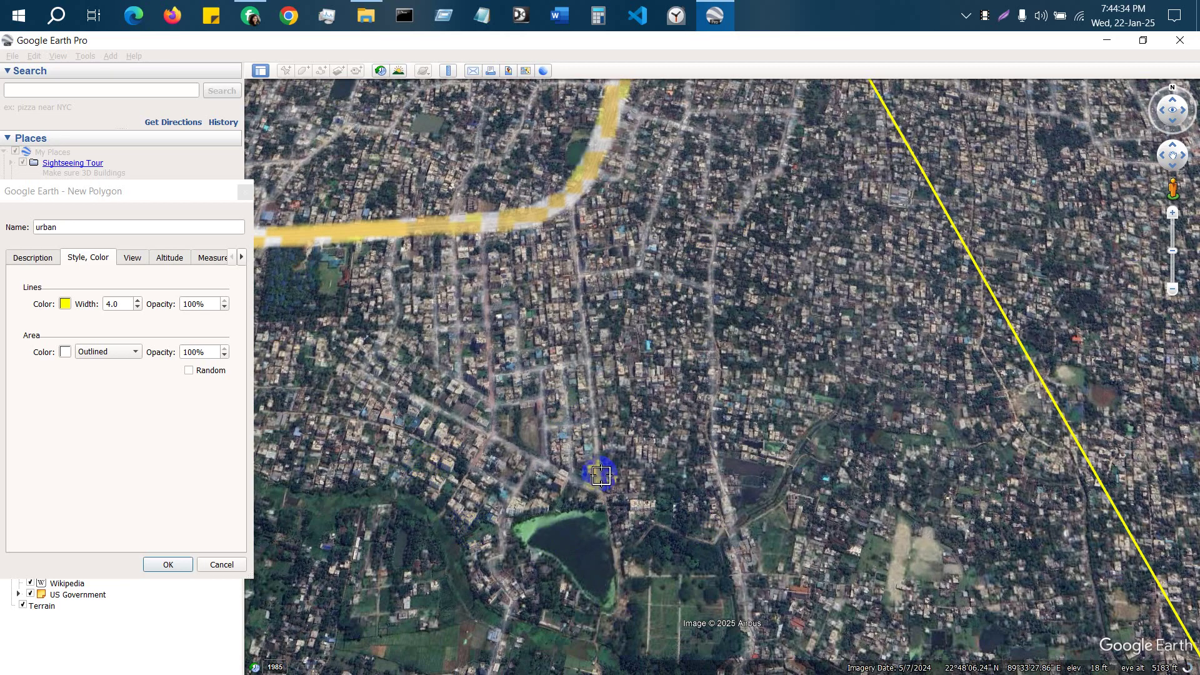
scroll(587, 503, up, 3)
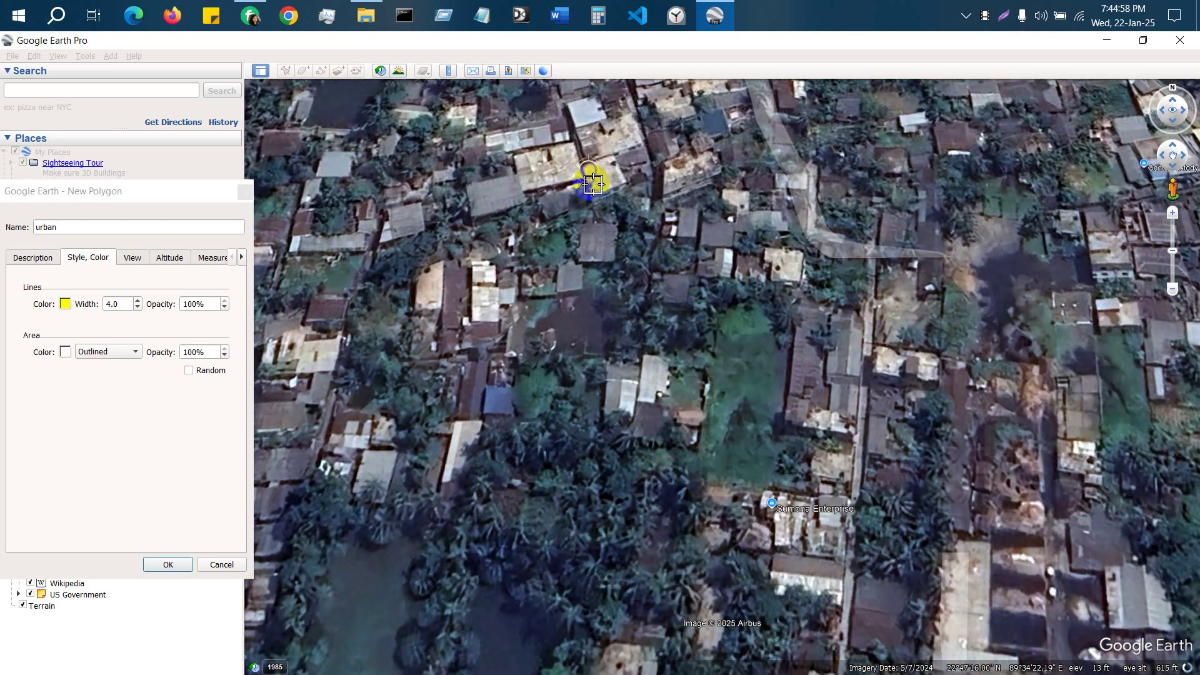
scroll(566, 427, down, 5)
scroll(737, 476, down, 6)
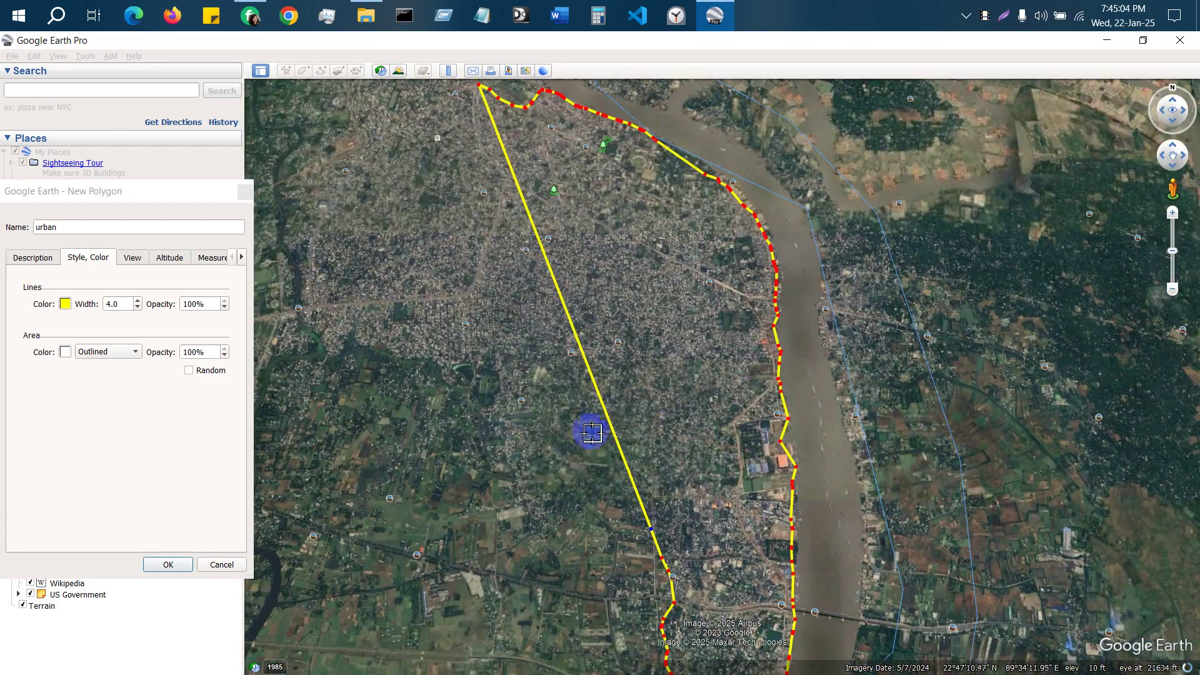
scroll(562, 407, down, 2)
scroll(589, 482, up, 2)
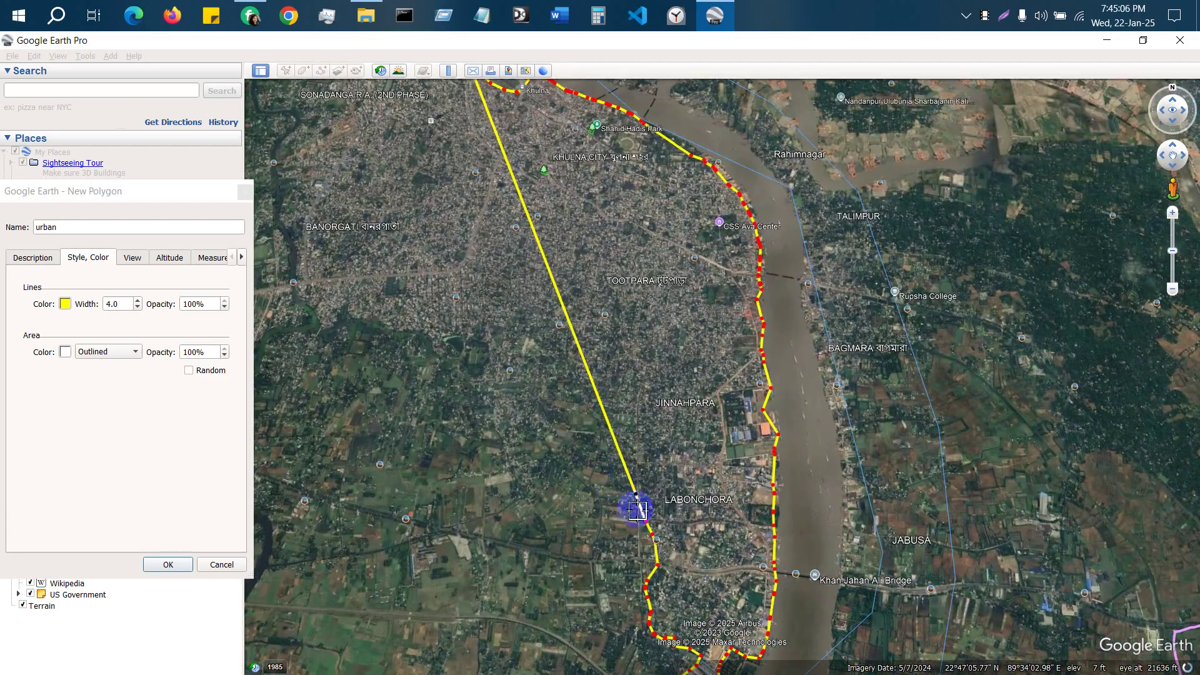
Adjust the outline's vertices in Labonchora and extend it north along the canal road to just beyond the Khan Bahadur Sarak junction.
scroll(637, 511, up, 1)
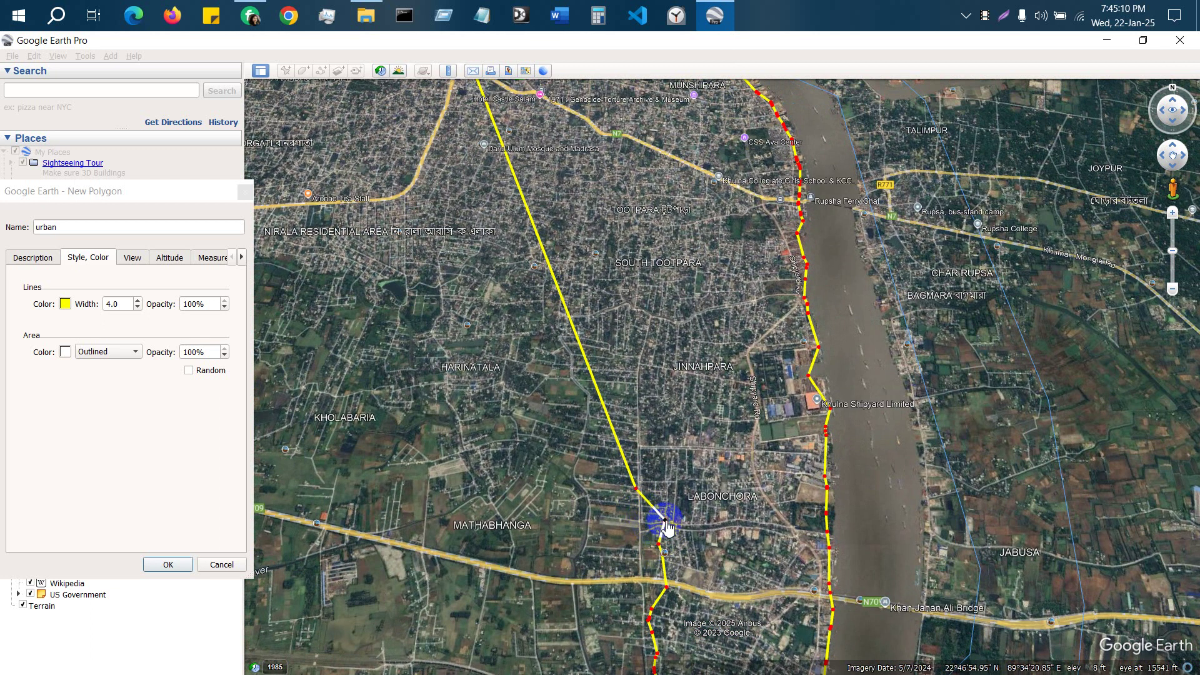
click(635, 499)
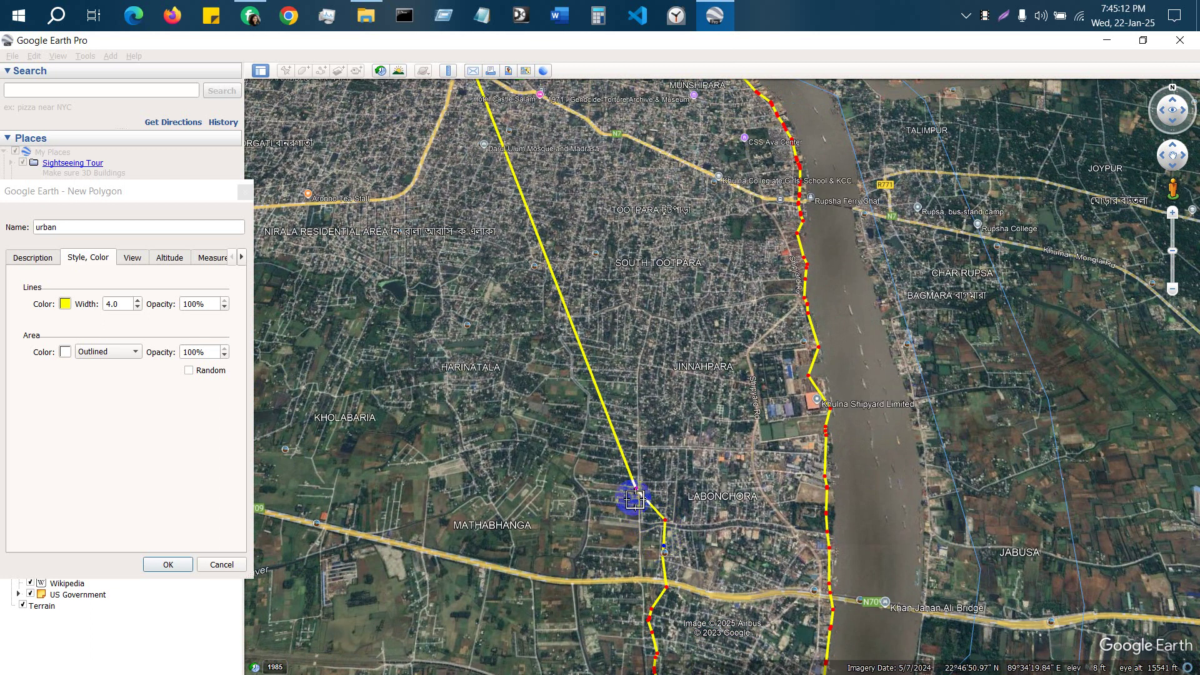
scroll(643, 488, up, 3)
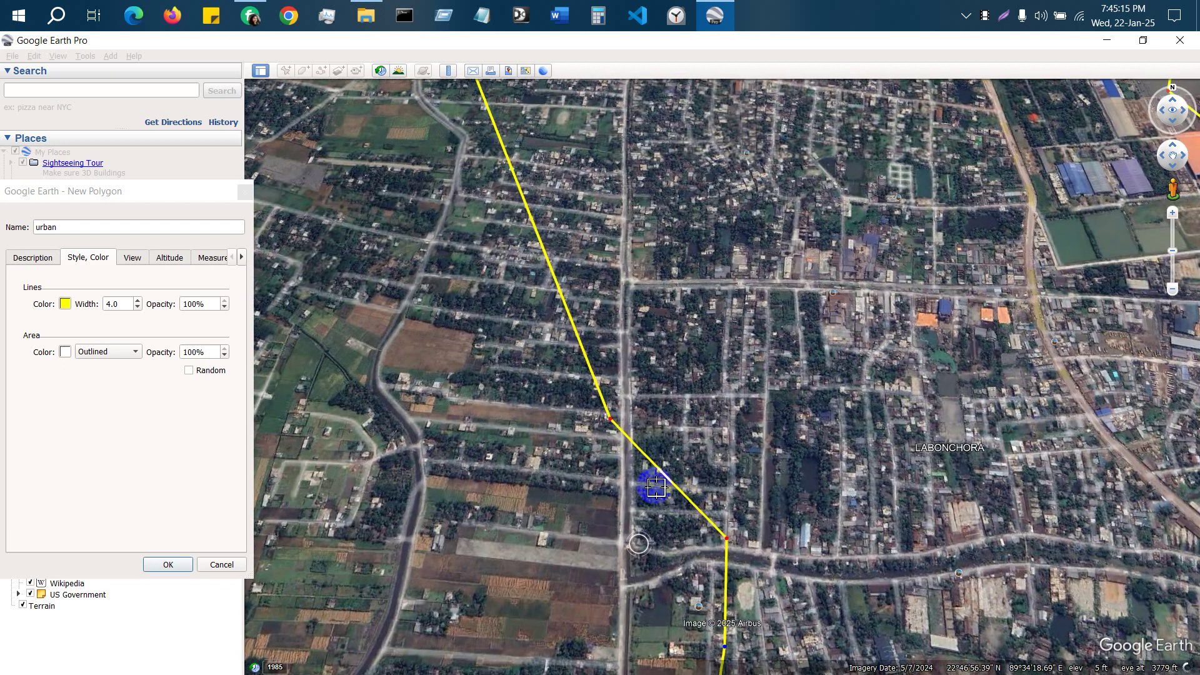
drag(657, 488, 622, 275)
scroll(619, 252, up, 3)
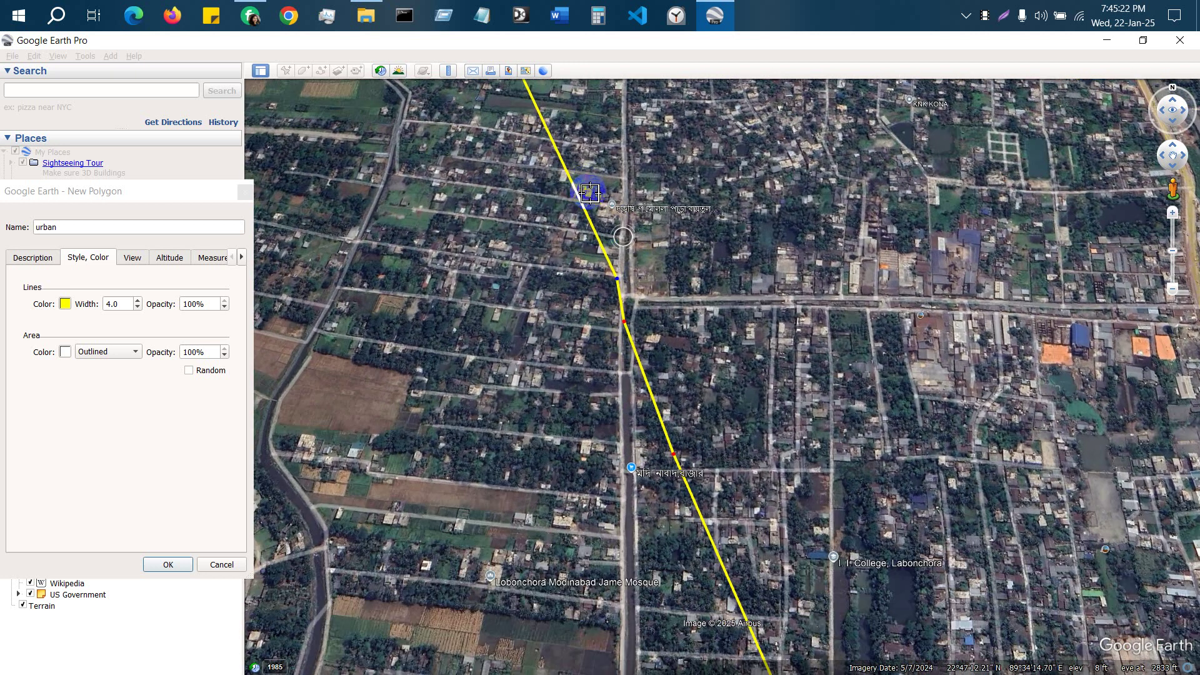
drag(624, 334, 574, 332)
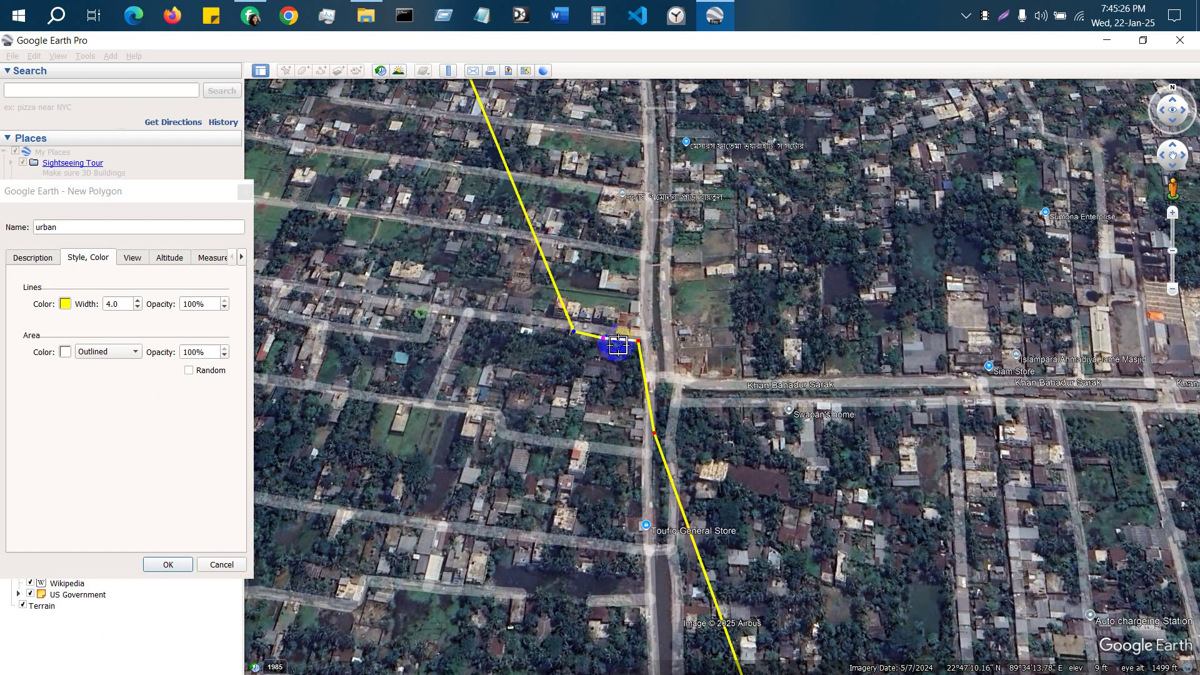
Run the urban outline south behind the canal-side houses from the Khan Bahadur Sarak junction to the lane west of Toufiq General Store.
click(599, 373)
click(597, 418)
click(595, 441)
click(591, 461)
click(578, 498)
click(573, 524)
click(571, 532)
click(565, 544)
Trace the urban outline west past the pond and along the lane southwest of Toufiq General Store to the last houses.
click(540, 558)
click(520, 561)
click(484, 568)
click(488, 584)
click(473, 589)
click(451, 589)
click(436, 588)
click(432, 586)
click(404, 587)
click(391, 582)
click(362, 578)
click(356, 588)
click(338, 591)
Take the urban outline north around the western houses, across the next lane and up to the small green field.
click(330, 581)
click(330, 569)
click(333, 555)
click(334, 537)
click(323, 522)
click(326, 516)
click(334, 511)
click(343, 507)
click(358, 502)
click(366, 503)
click(372, 502)
click(390, 491)
click(395, 478)
click(394, 438)
Carry the urban outline northeast around the green field and up past the houses to the lane west of Khan Bahadur Sarak.
click(436, 458)
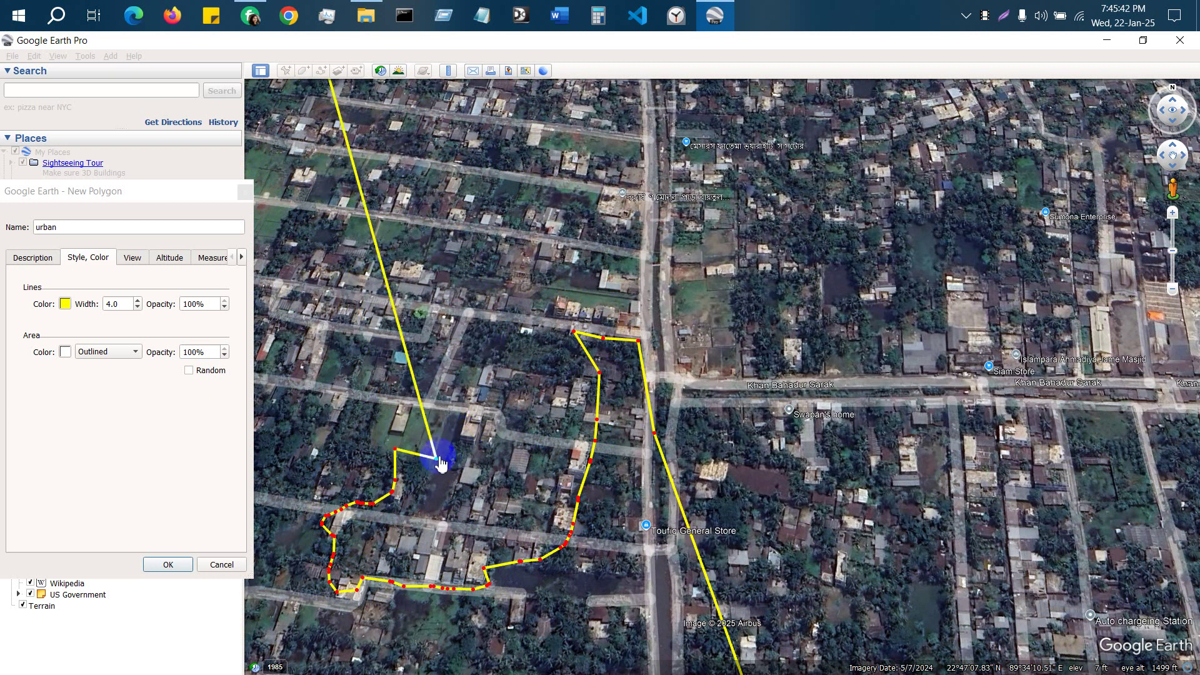
click(469, 424)
click(467, 401)
click(485, 370)
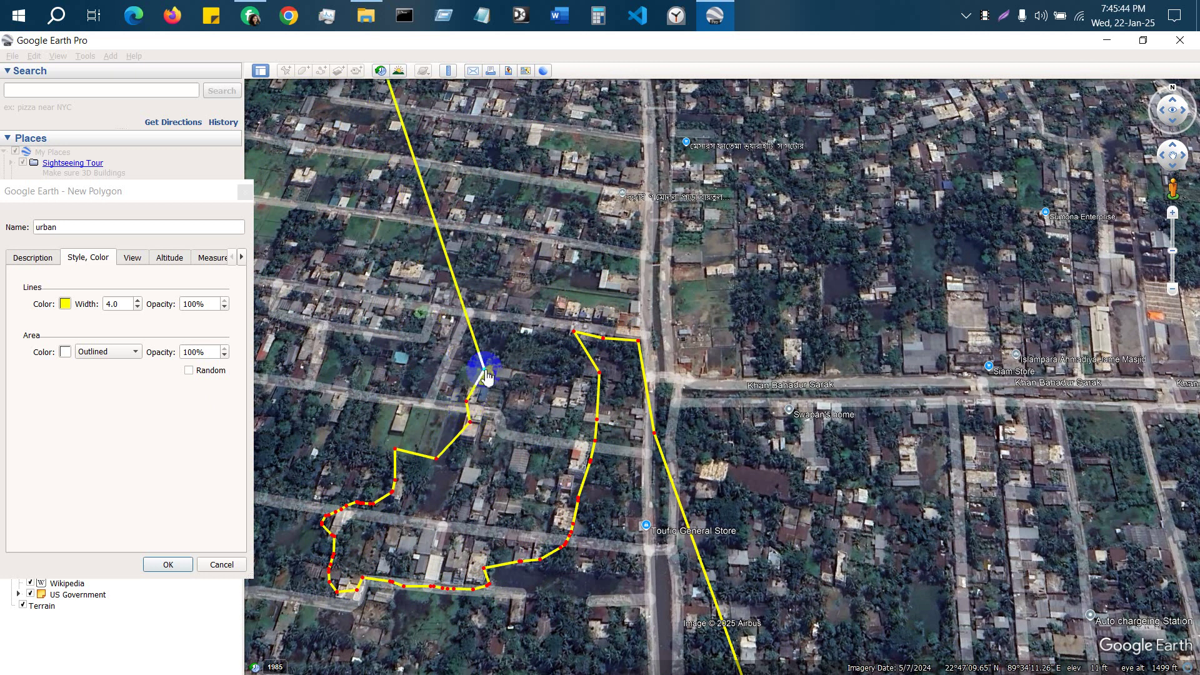
click(485, 339)
click(455, 315)
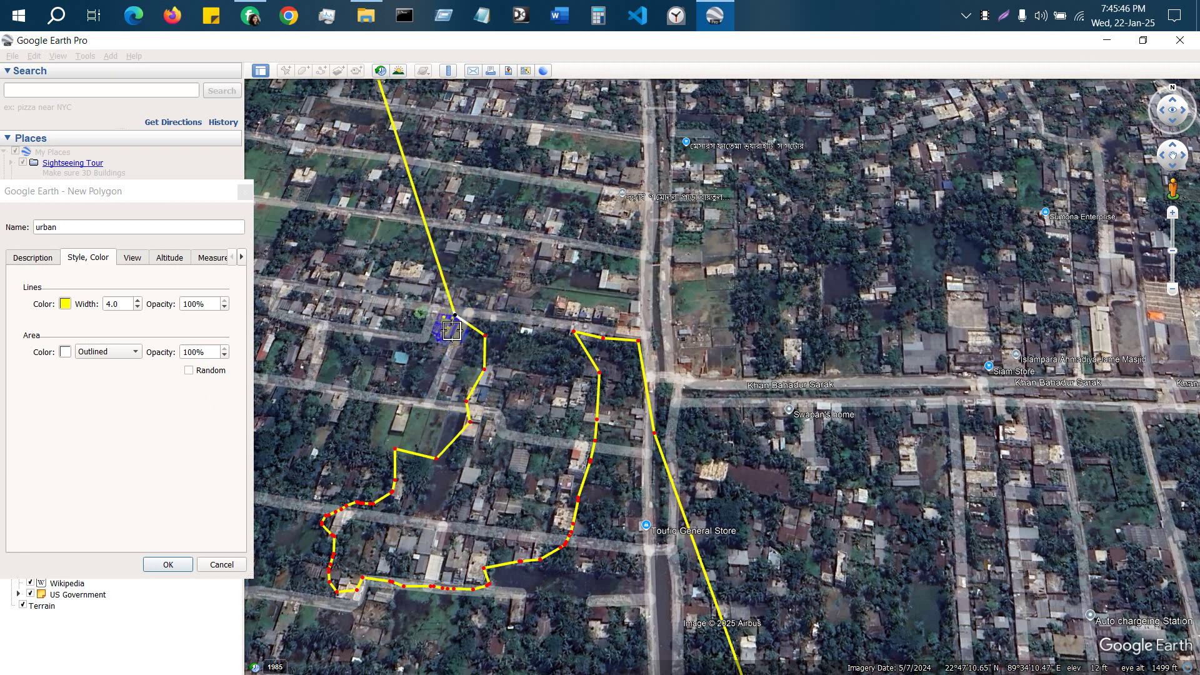
Trace the urban outline west below the lane's houses and loop it around the house cluster at the lane's western end.
click(425, 342)
click(393, 342)
click(380, 340)
click(366, 339)
click(344, 340)
click(330, 342)
click(335, 377)
click(310, 388)
click(288, 379)
click(279, 364)
click(284, 346)
click(292, 329)
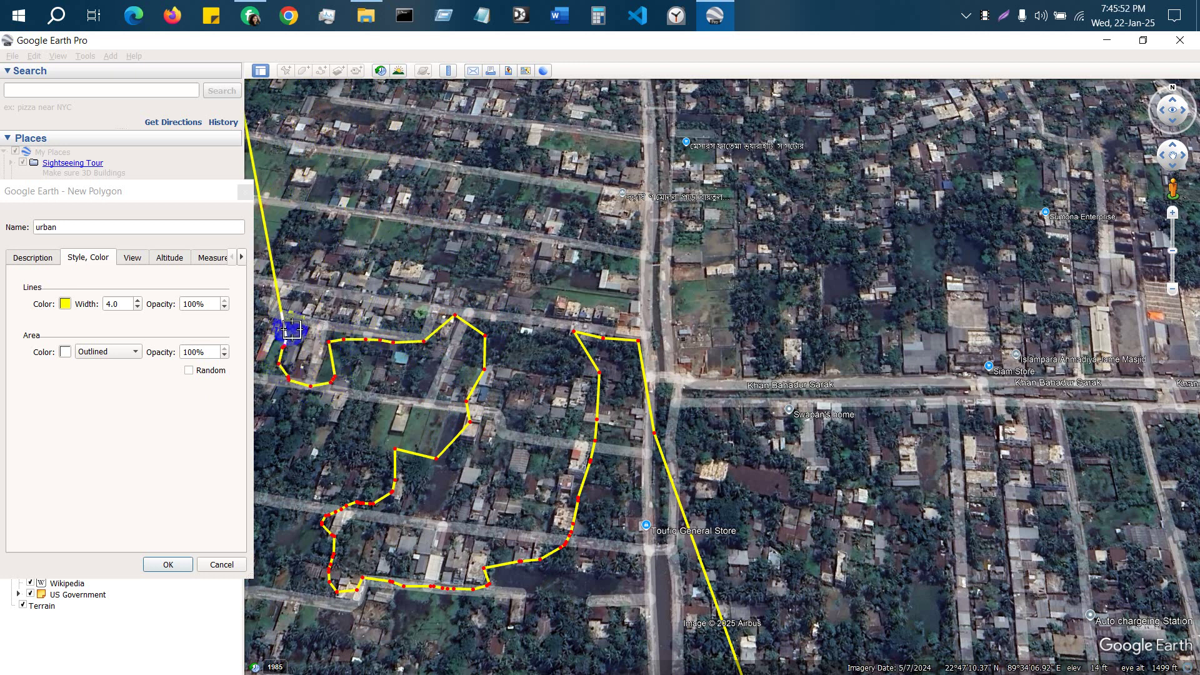
click(285, 310)
scroll(300, 263, down, 2)
scroll(878, 436, down, 2)
scroll(562, 338, up, 3)
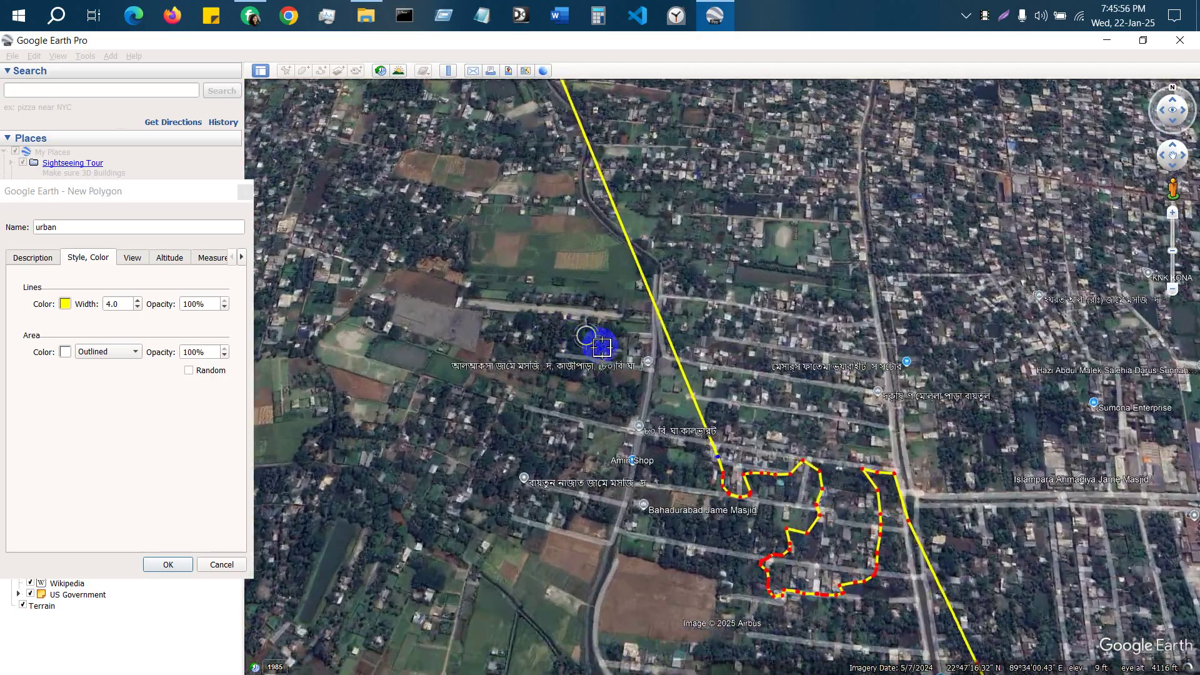
scroll(479, 315, down, 5)
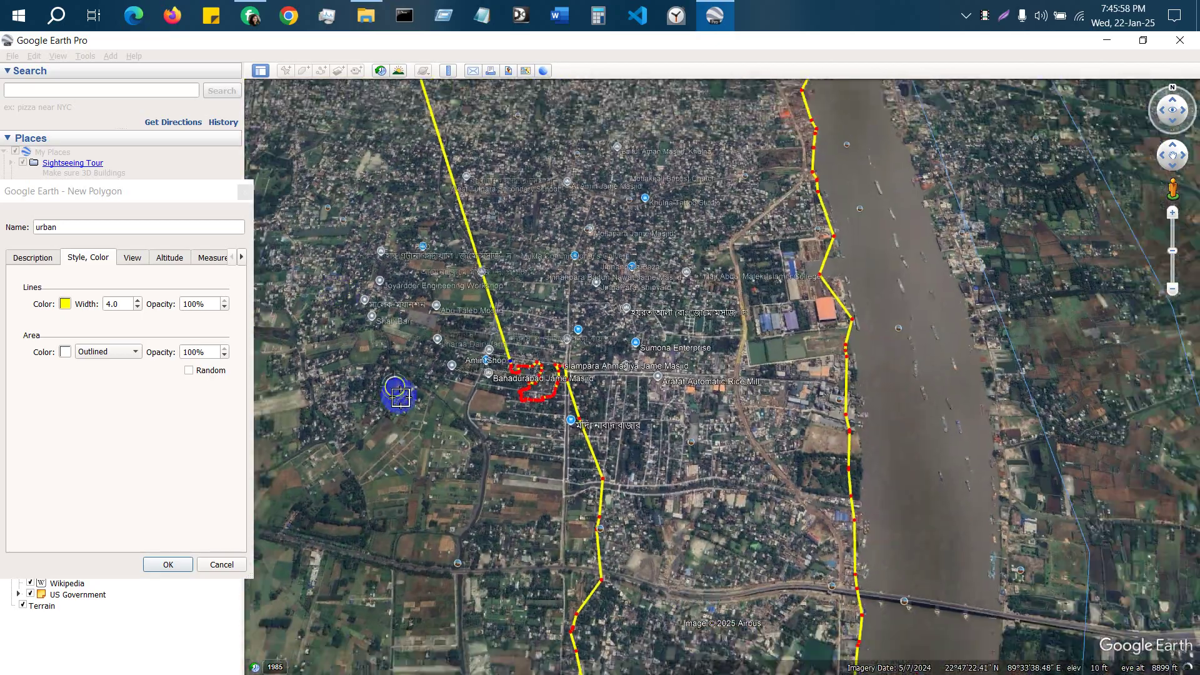
scroll(303, 326, down, 3)
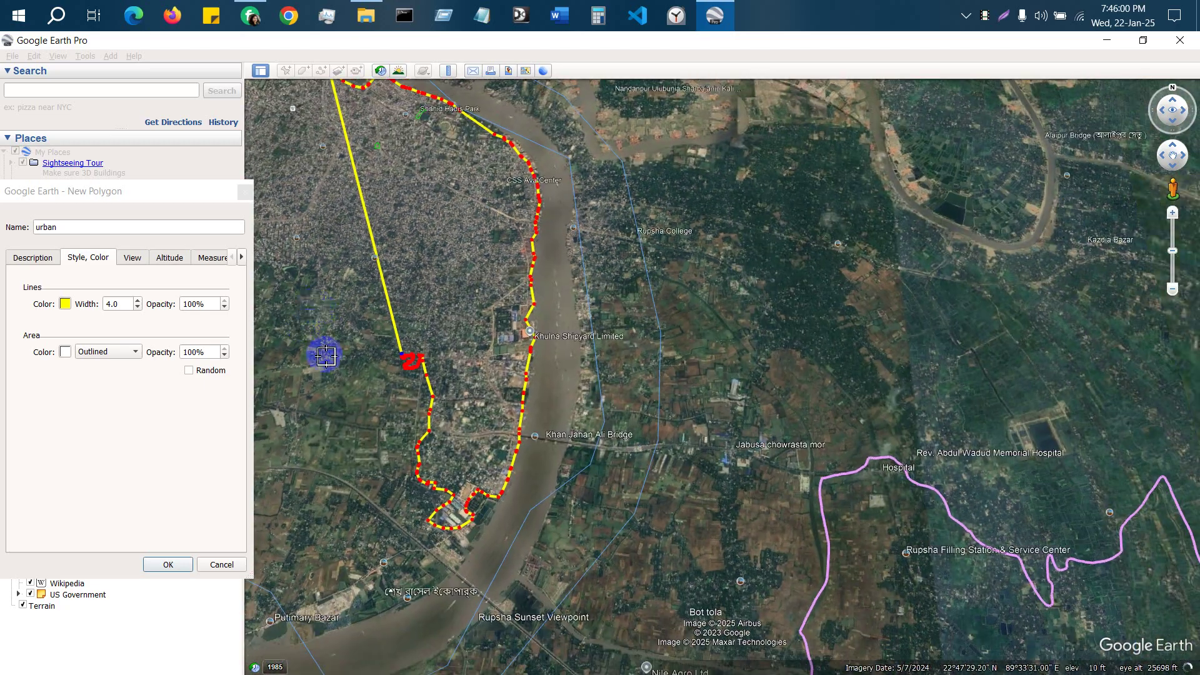
Examine the built-up edge from Labonchora west to Alutala and the Moyur River to judge where the urban boundary runs.
scroll(670, 431, down, 2)
scroll(1103, 517, down, 2)
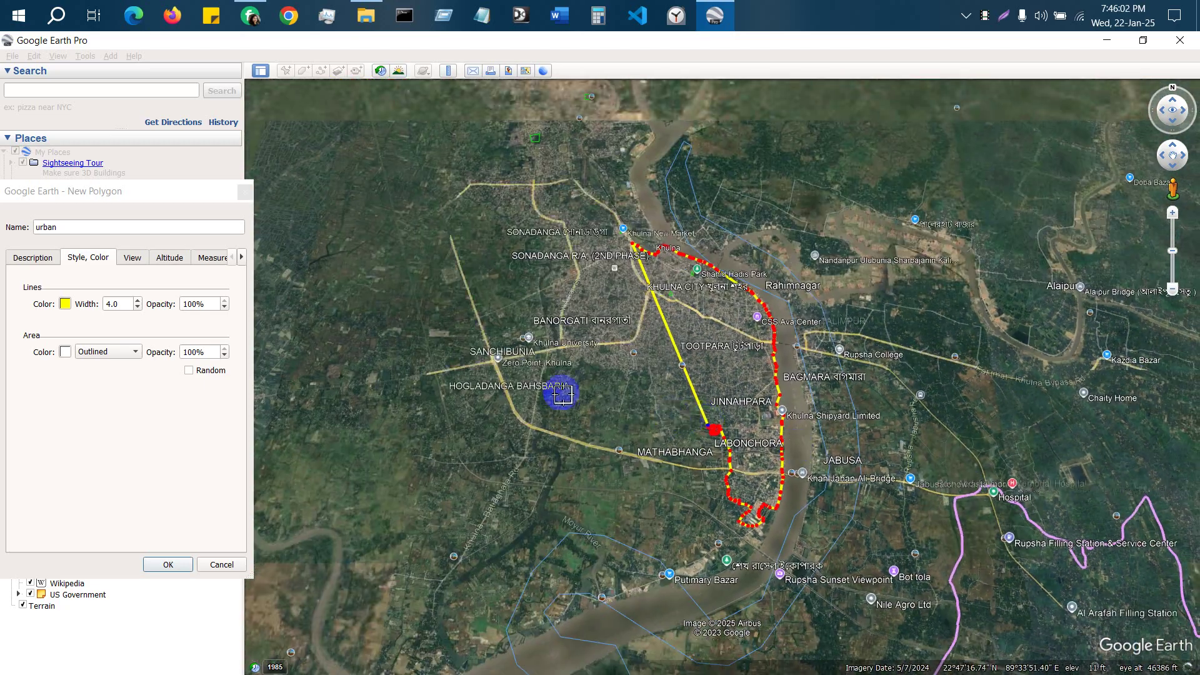
scroll(572, 397, up, 2)
scroll(572, 397, up, 3)
scroll(594, 418, up, 2)
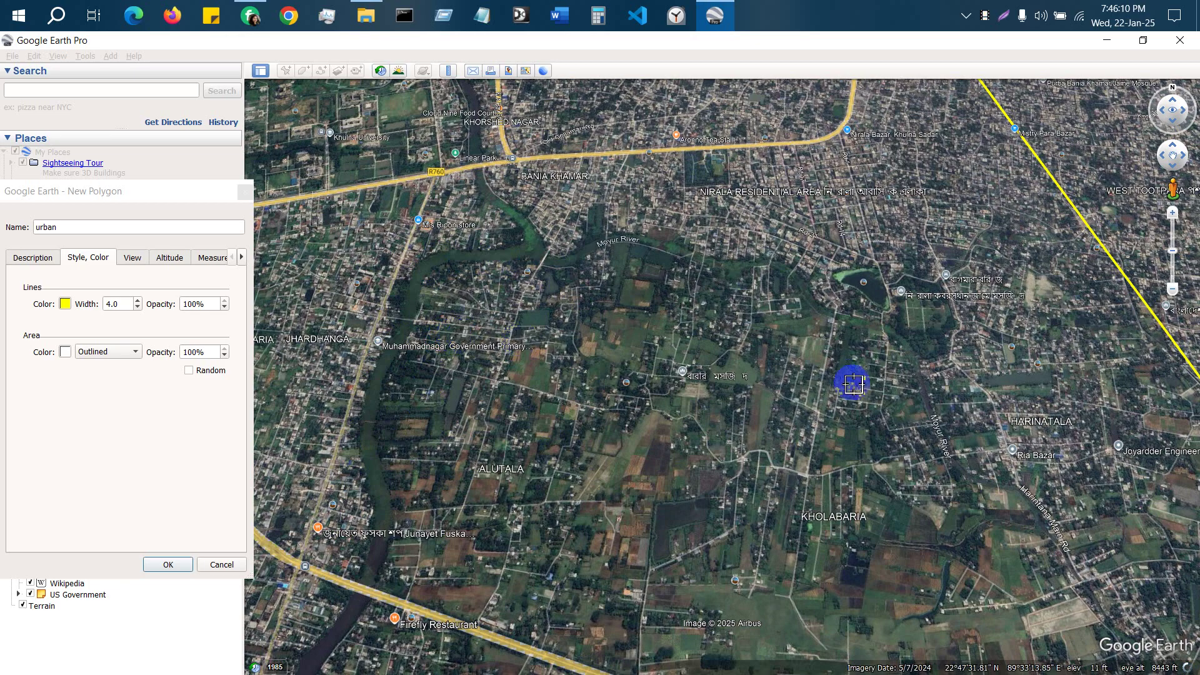
scroll(1108, 489, down, 3)
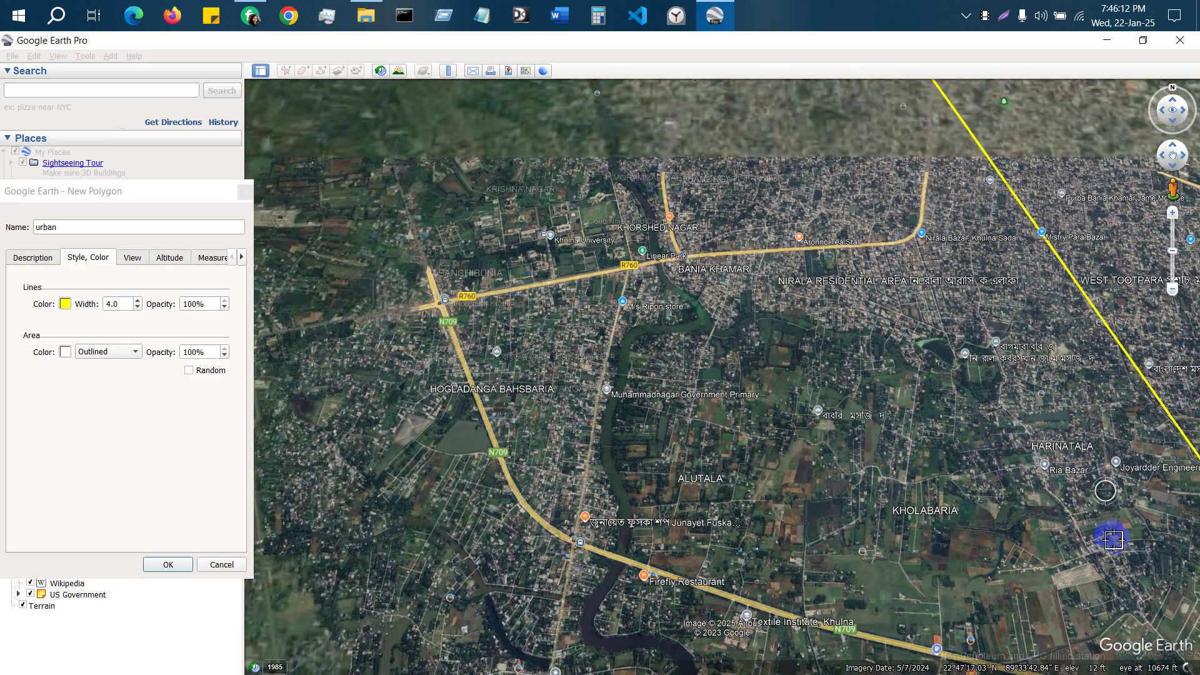
scroll(1043, 506, up, 4)
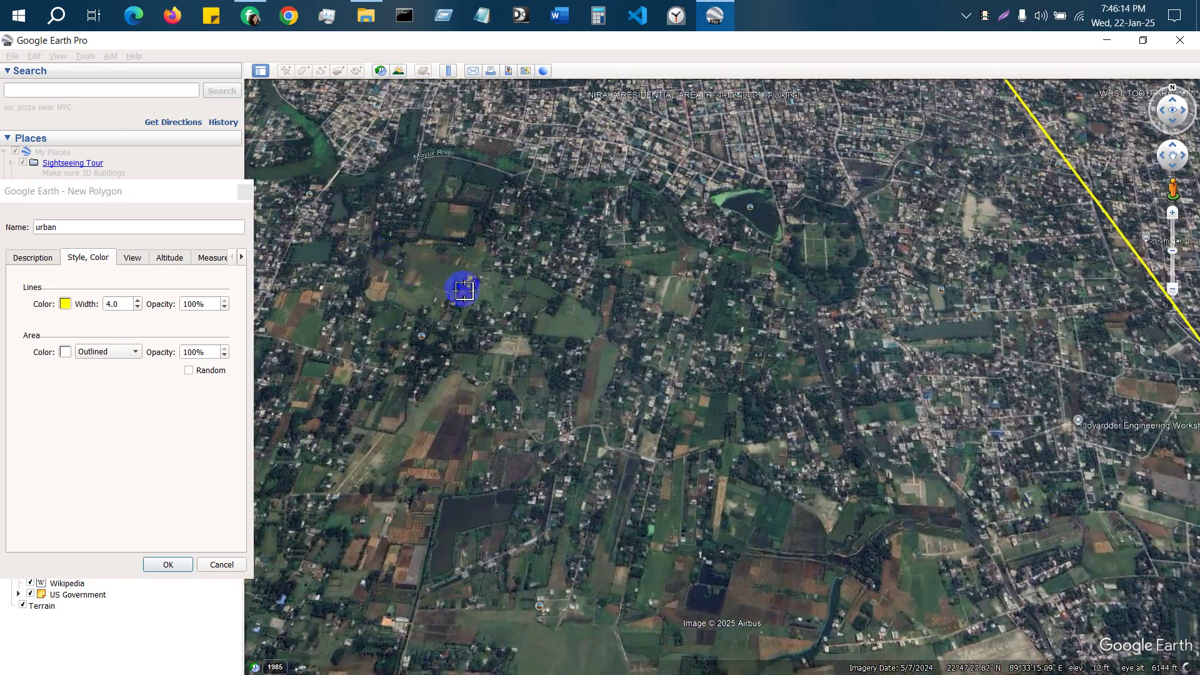
scroll(456, 280, down, 2)
scroll(982, 435, up, 2)
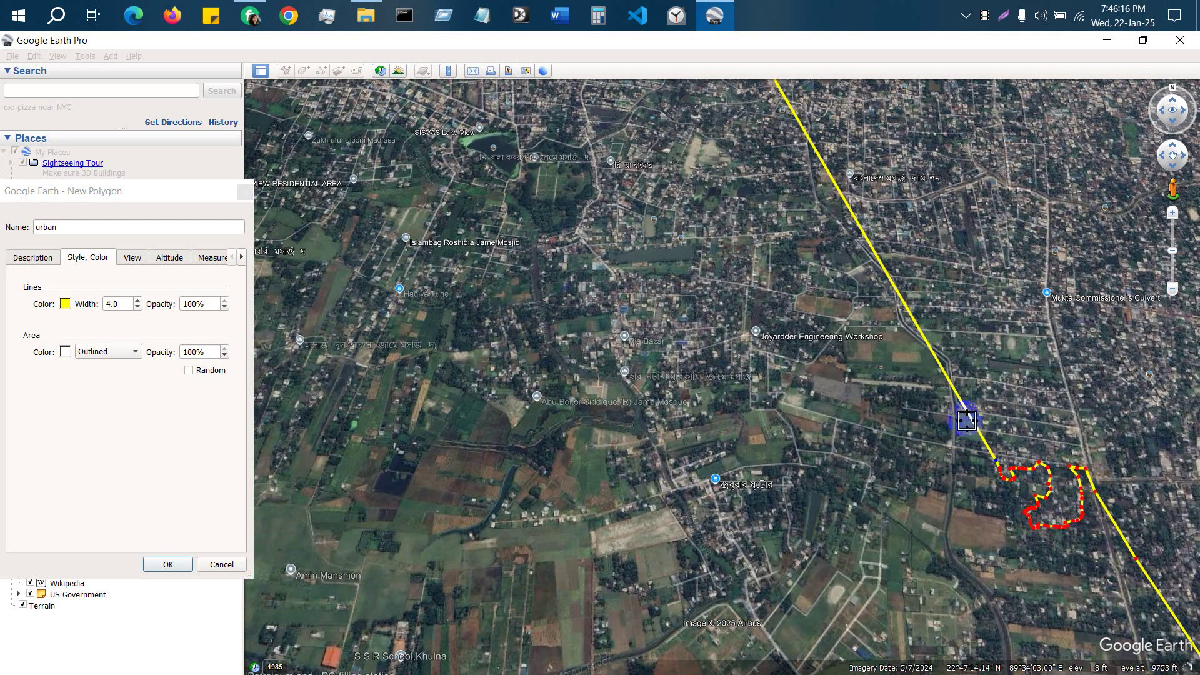
Trace the urban outline north from the western house loop and northeast to the houses below Mukta Commissioner's Culvert.
drag(988, 422, 983, 404)
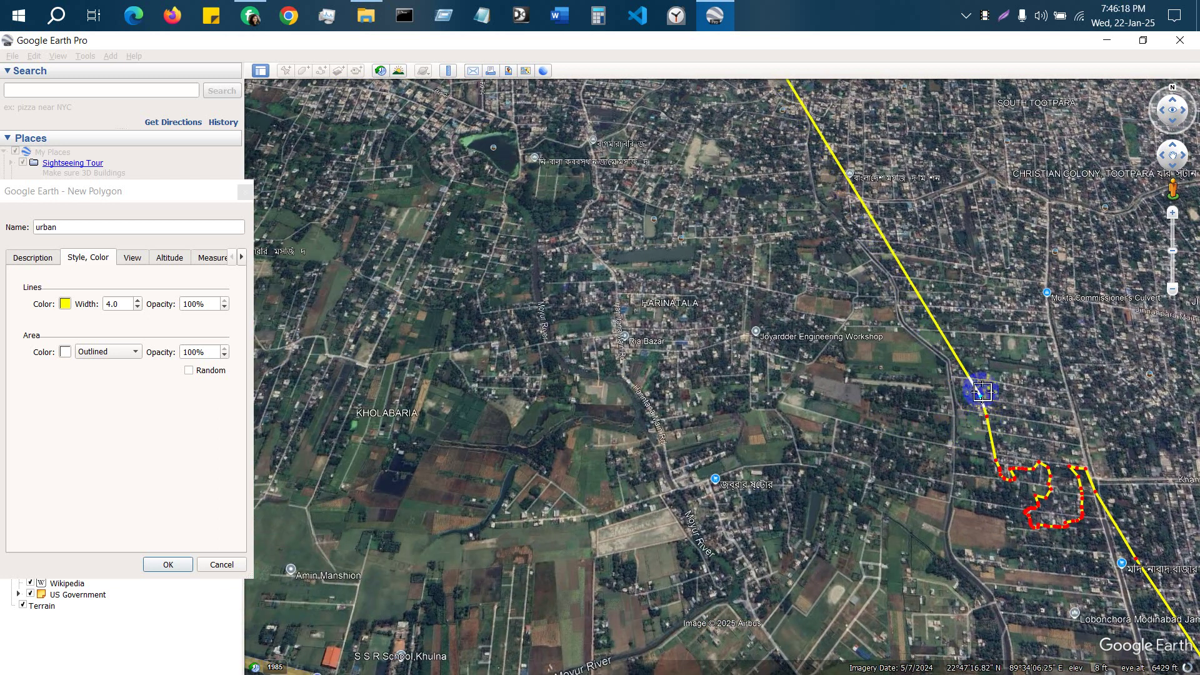
click(1001, 377)
click(1024, 372)
click(1039, 362)
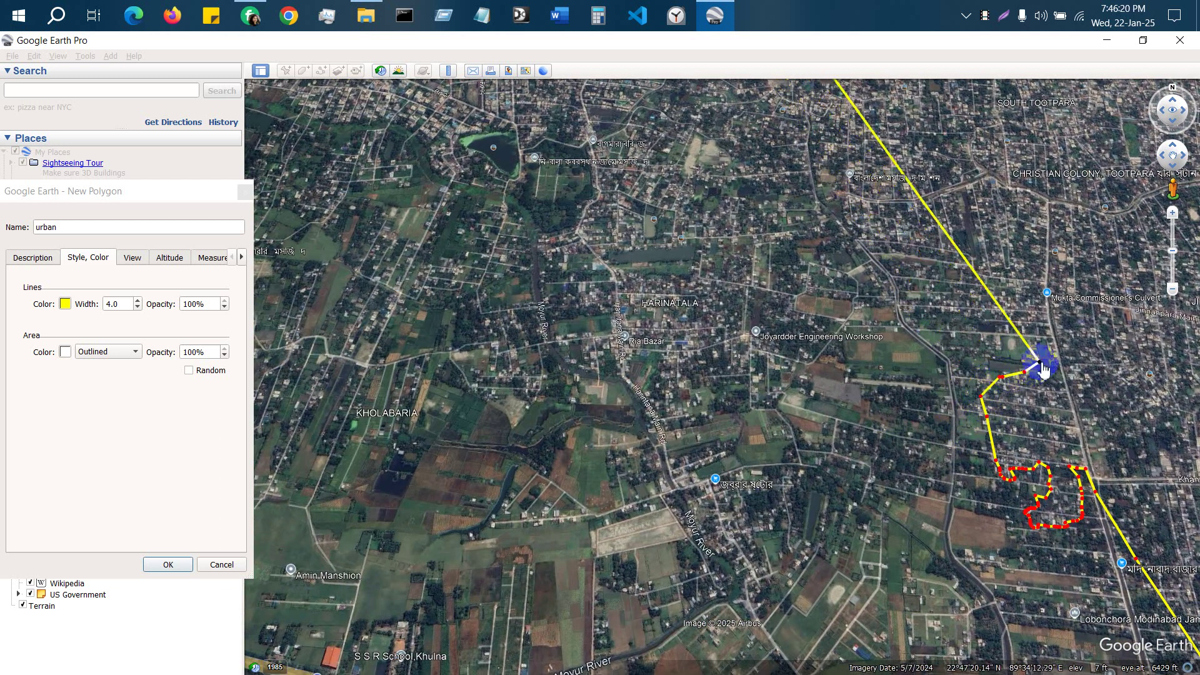
click(1049, 346)
Carry the urban outline west past the small green patch and across the road, around Joyarder Engineering Workshop, toward Ria Bazar.
click(1030, 344)
click(1017, 335)
click(1000, 337)
click(986, 342)
drag(953, 319, 911, 330)
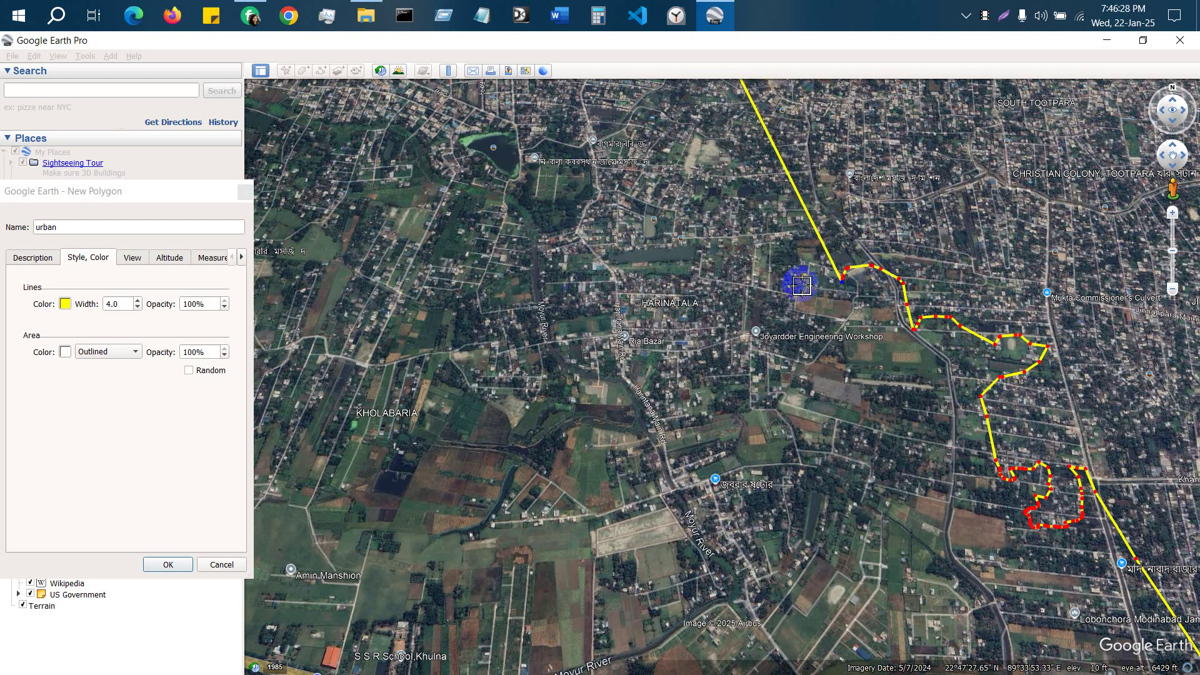
mouse_move(782, 263)
mouse_down()
mouse_move(785, 338)
mouse_move(671, 366)
mouse_move(658, 391)
mouse_up()
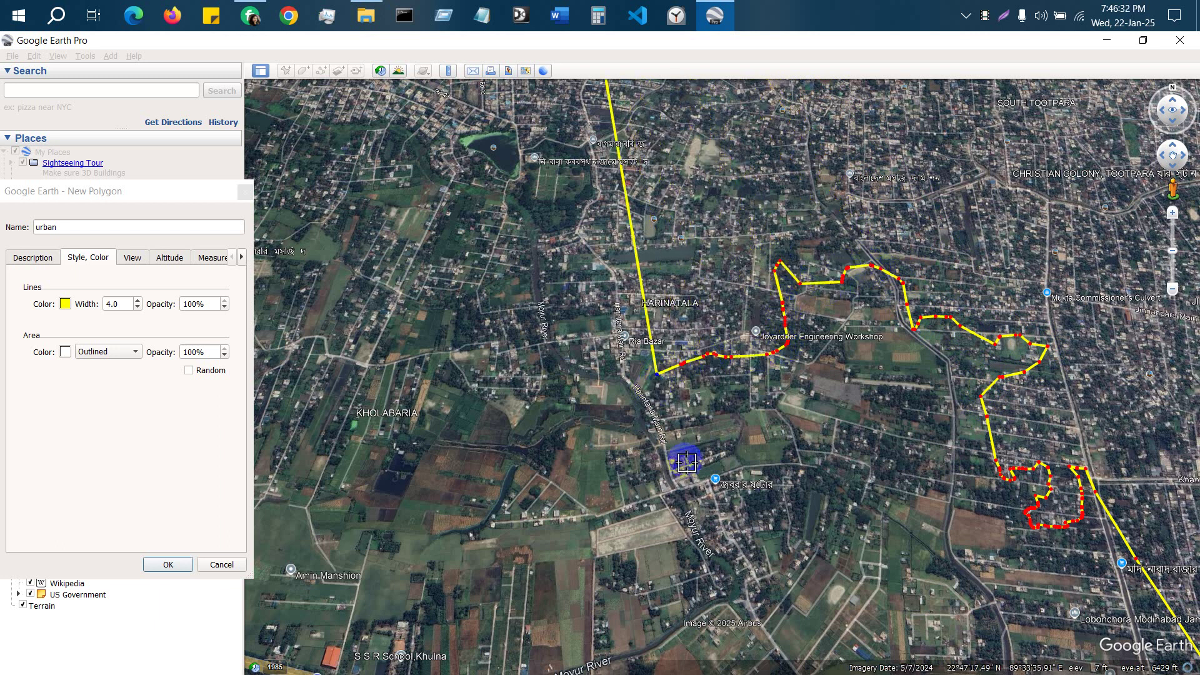
Trace the urban outline west below Ria Bazar, across the Moyur River and past Abu Bokor Siddique (R) Jame Mosque to the last lane.
scroll(710, 525, up, 5)
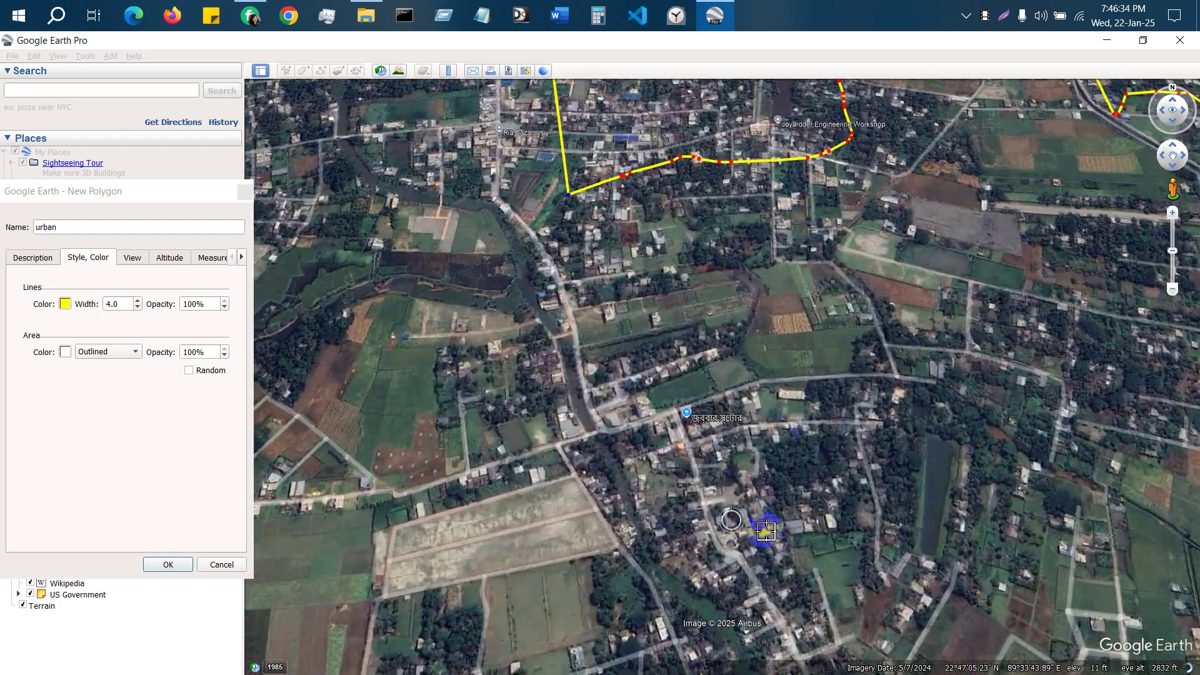
scroll(766, 531, up, 4)
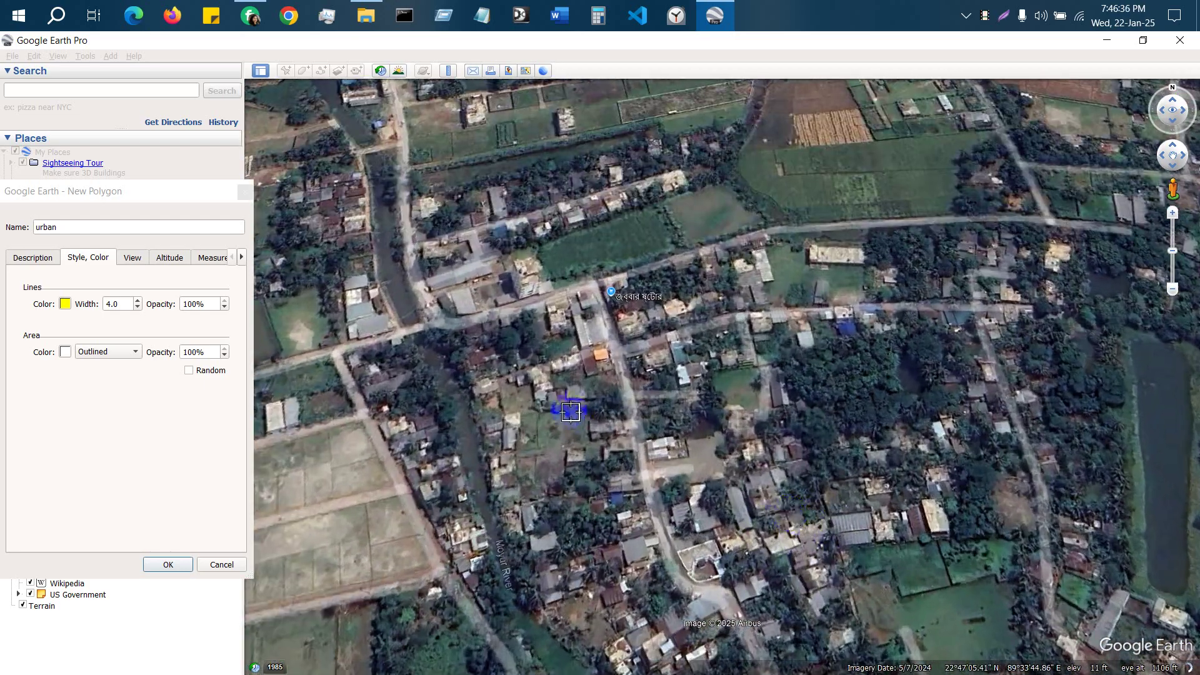
scroll(407, 353, down, 4)
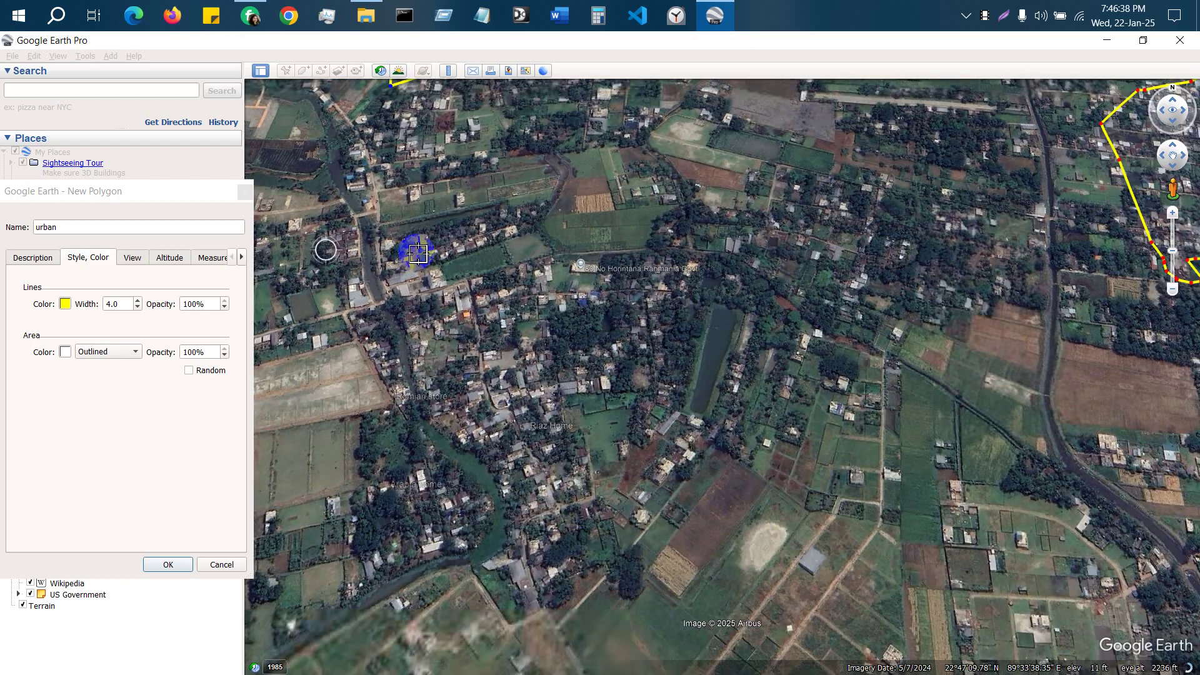
scroll(804, 429, down, 3)
scroll(656, 321, up, 3)
click(635, 371)
click(618, 376)
click(609, 397)
click(579, 390)
click(561, 391)
click(506, 377)
mouse_move(506, 376)
mouse_down()
mouse_move(499, 340)
mouse_move(461, 327)
mouse_move(397, 430)
mouse_move(351, 405)
mouse_move(319, 292)
mouse_up()
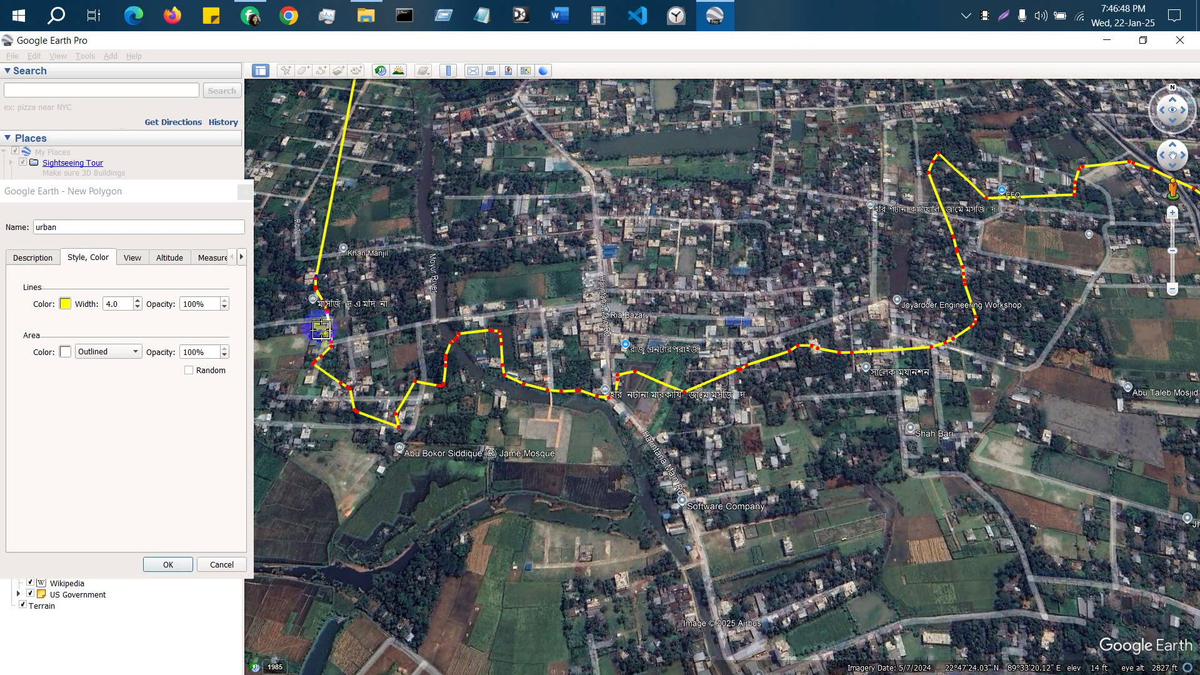
Take the urban outline northeast across the Moyur River and around the walled green grounds to the east side of Nirala Dhigi.
scroll(349, 364, down, 2)
scroll(1026, 504, down, 5)
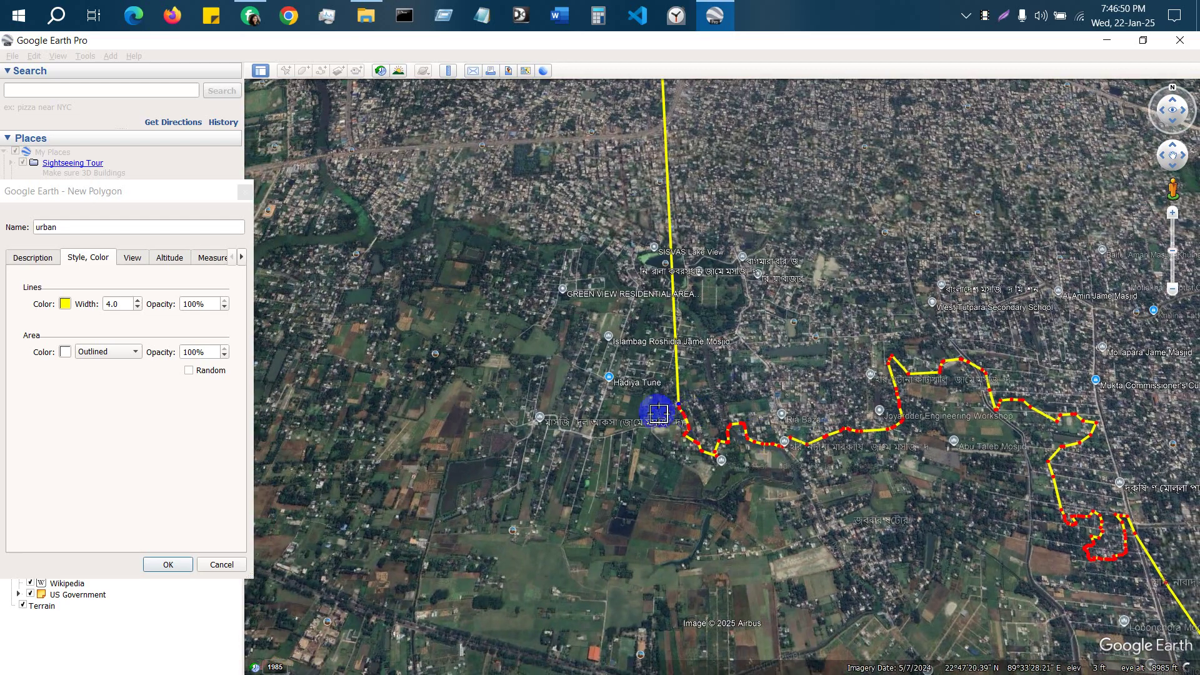
scroll(641, 394, up, 3)
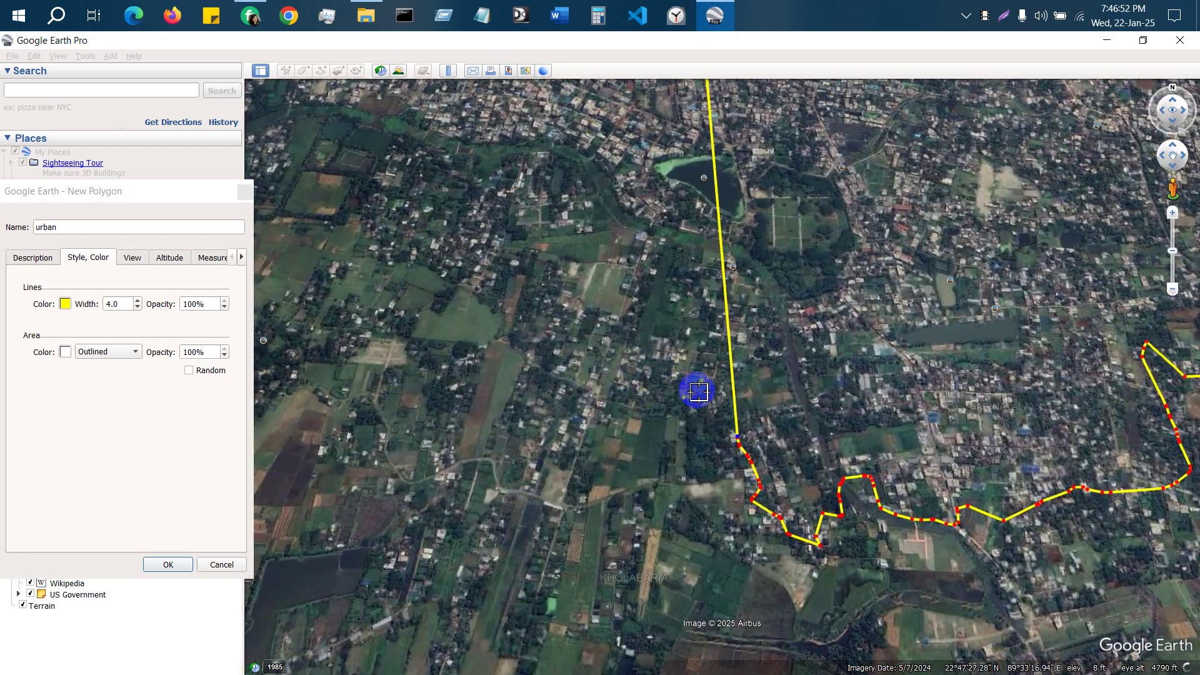
scroll(712, 389, up, 1)
click(811, 414)
click(835, 387)
click(821, 332)
click(819, 314)
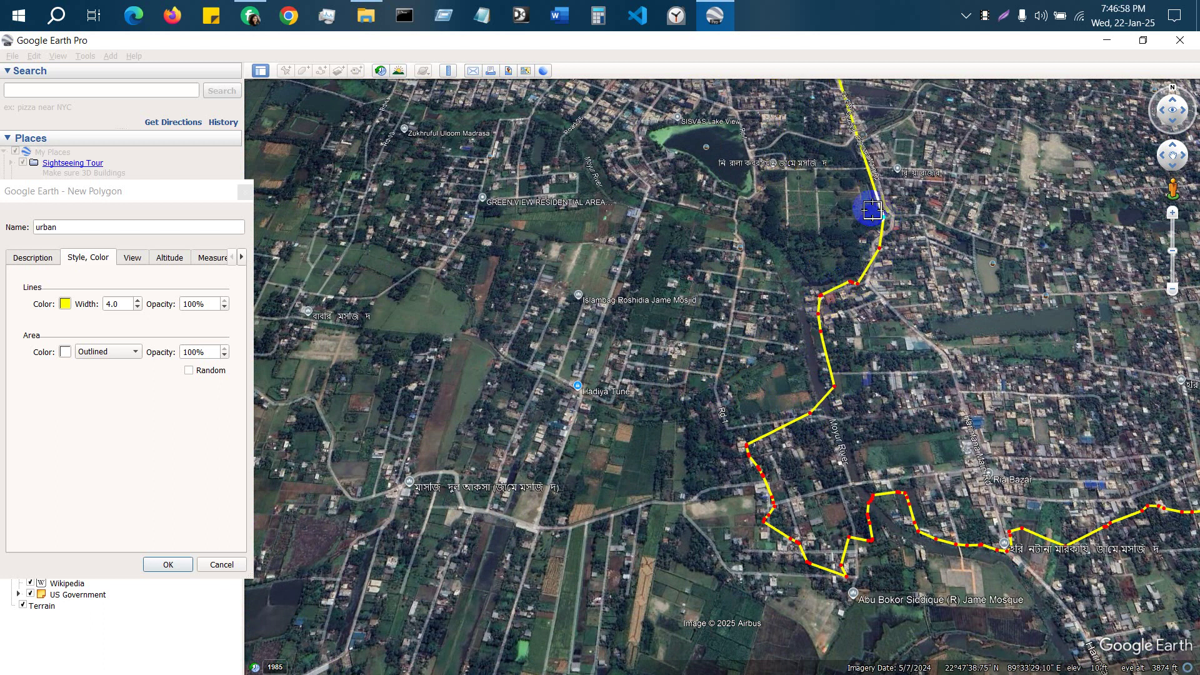
click(847, 134)
click(791, 132)
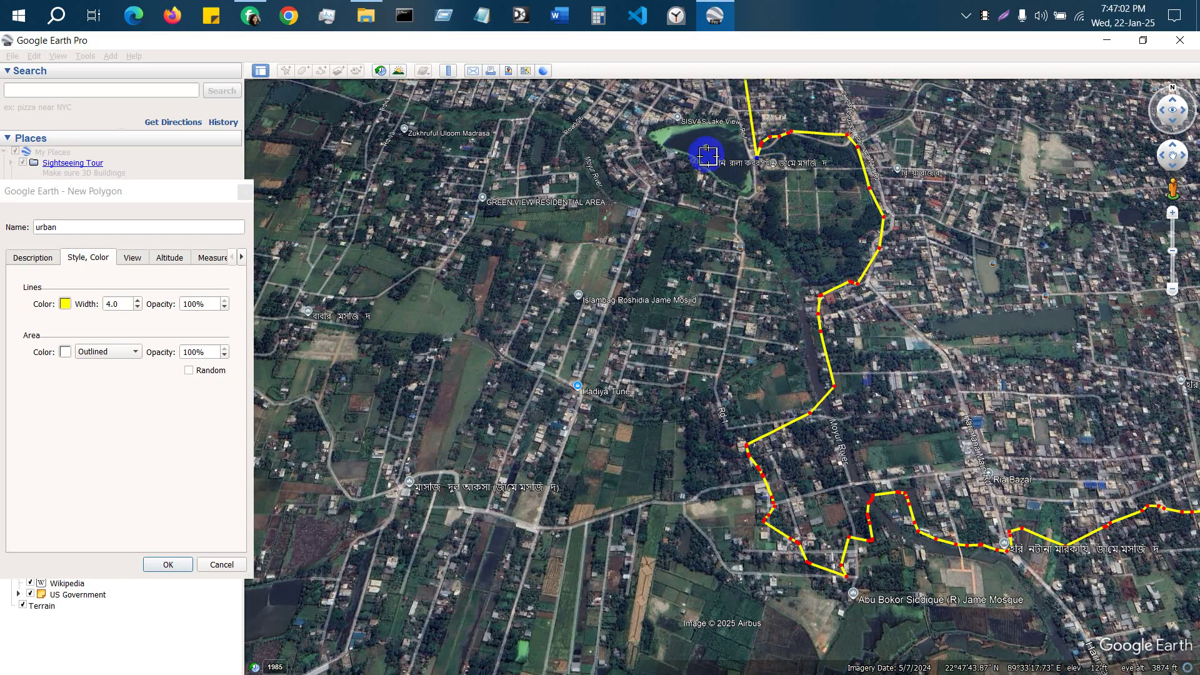
Trace the urban outline around Nirala Dhigi and northwest along the Moyur River's north bank to above Green View Residential Area.
scroll(869, 629, down, 3)
scroll(779, 288, up, 3)
mouse_move(882, 431)
mouse_down()
mouse_move(853, 403)
mouse_move(760, 410)
mouse_move(747, 440)
mouse_move(821, 489)
mouse_move(861, 537)
mouse_move(769, 536)
mouse_move(691, 504)
mouse_move(632, 402)
mouse_move(603, 384)
mouse_move(559, 382)
mouse_up()
scroll(958, 601, down, 3)
scroll(672, 545, up, 4)
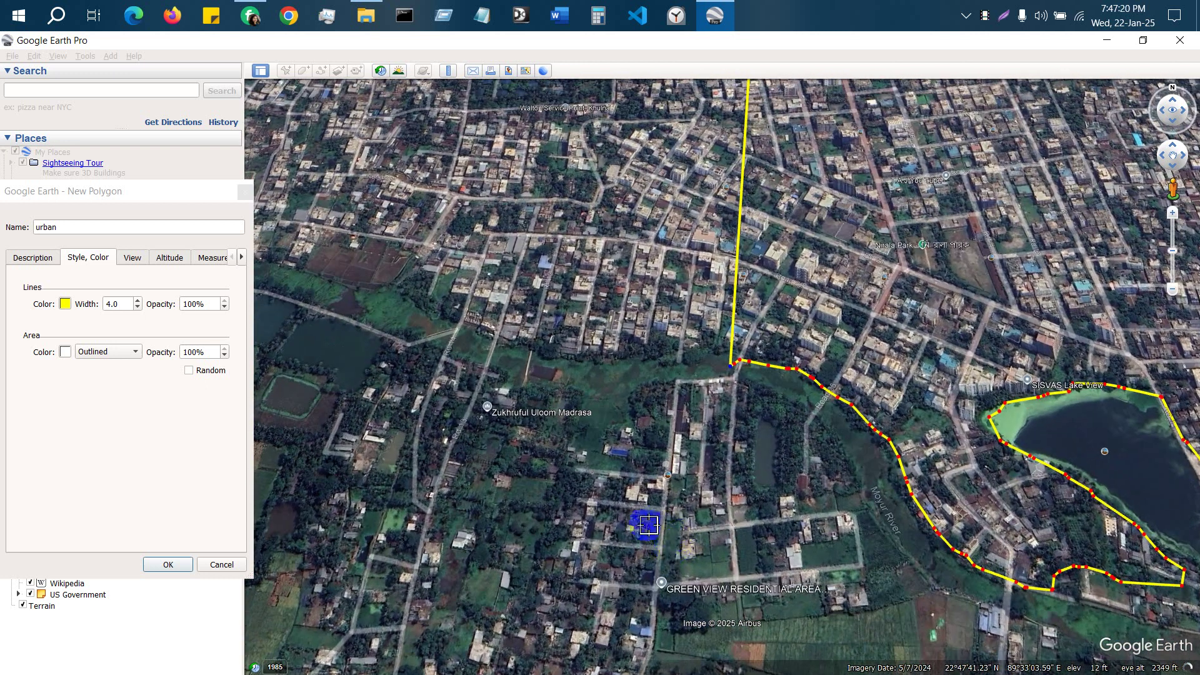
Extend the urban outline west along the north bank above Zukhruful Uloom Madrasa and over the top of the brown field.
click(705, 341)
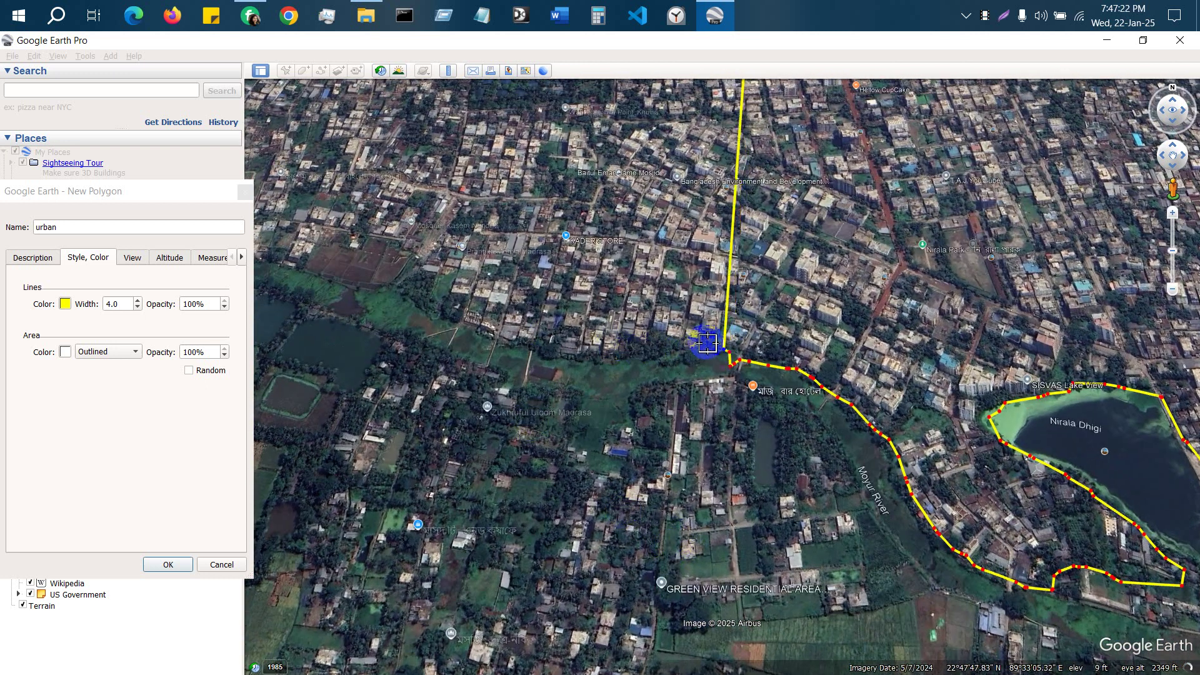
click(743, 351)
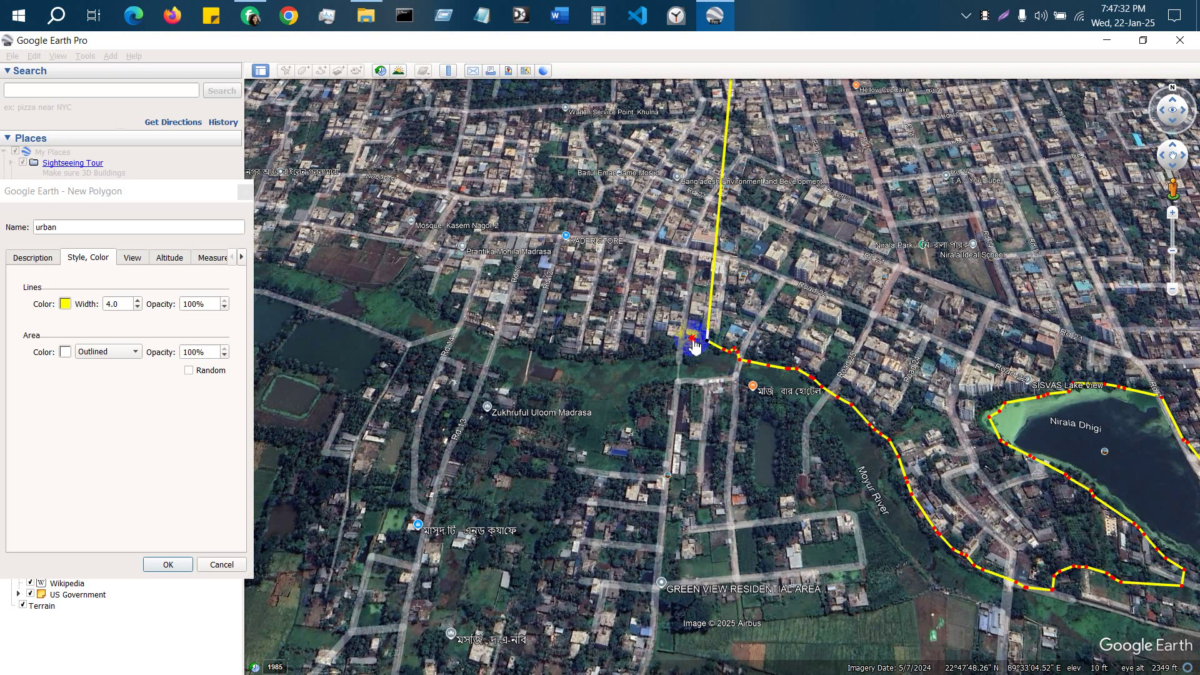
mouse_move(673, 343)
mouse_down()
mouse_move(544, 347)
mouse_move(474, 328)
mouse_move(445, 307)
mouse_move(455, 277)
mouse_up()
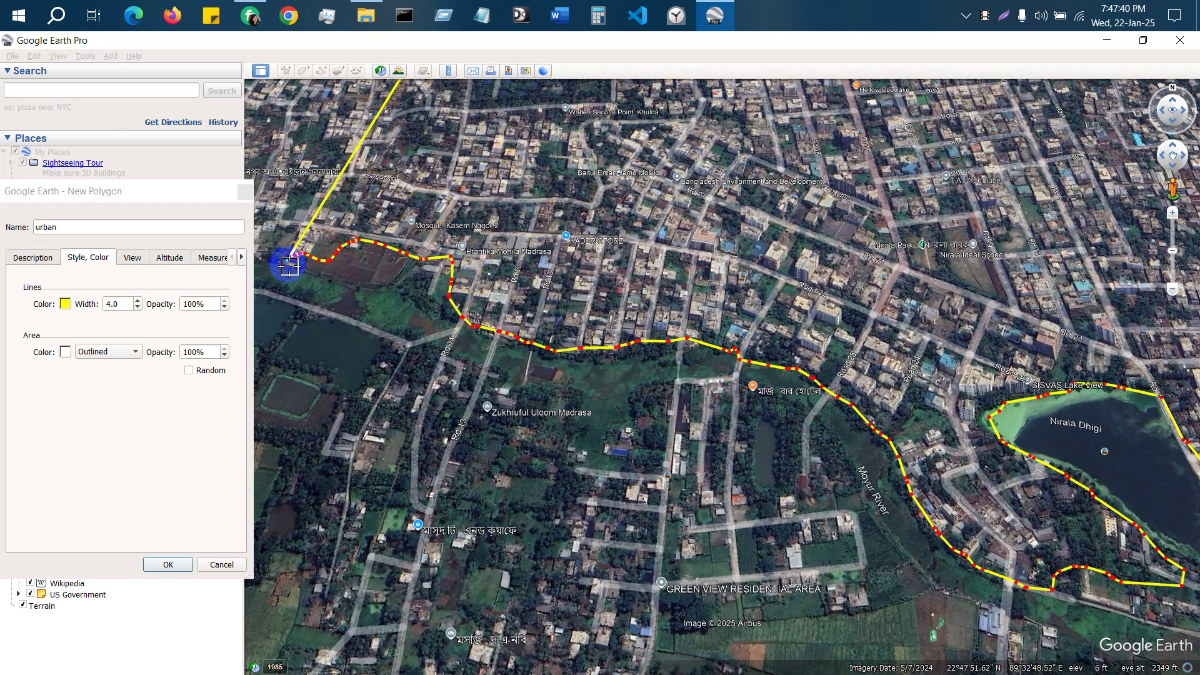
Continue the urban outline around the green strip near SHERDIL'S Mom & Kids zone and up the Moyur River to the R760 road.
scroll(297, 234, down, 2)
scroll(986, 555, down, 3)
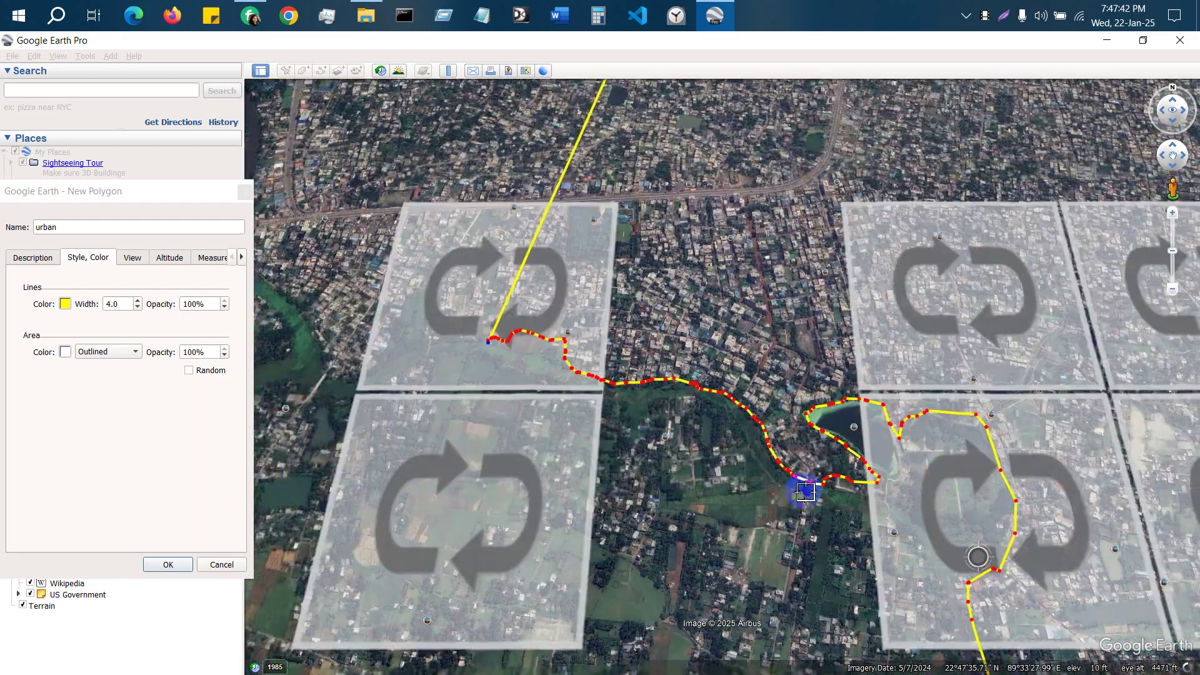
scroll(615, 397, up, 3)
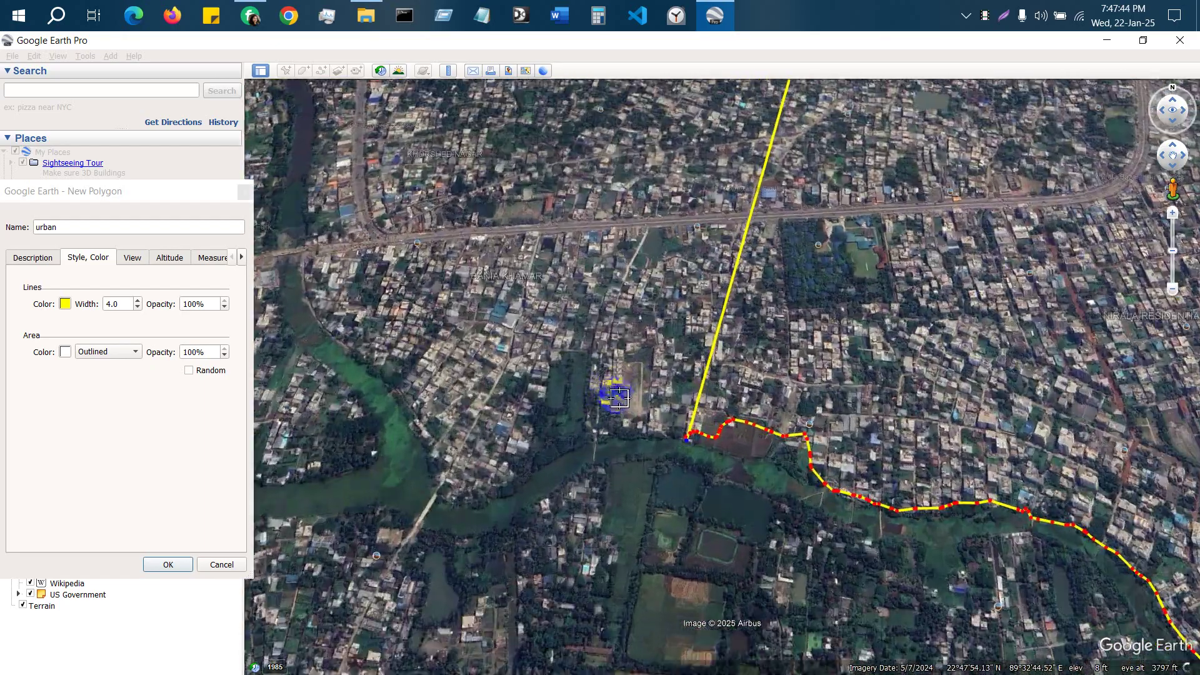
scroll(661, 426, up, 2)
click(674, 466)
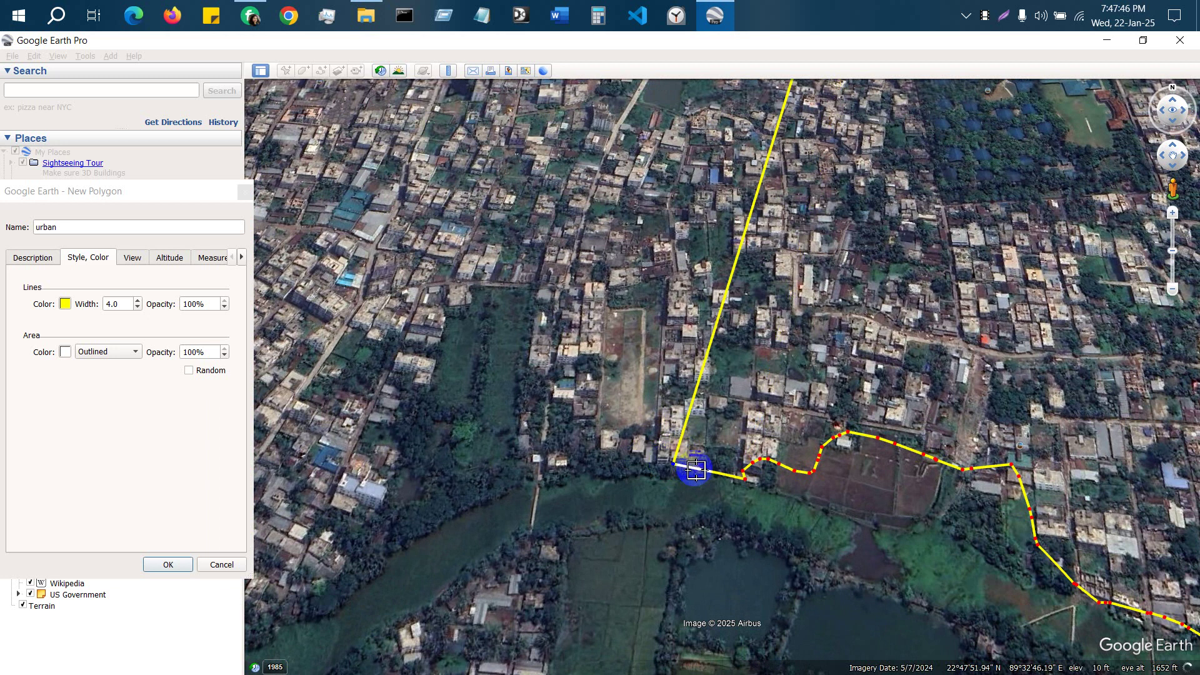
mouse_move(639, 457)
mouse_down()
mouse_move(573, 456)
mouse_move(537, 364)
mouse_up()
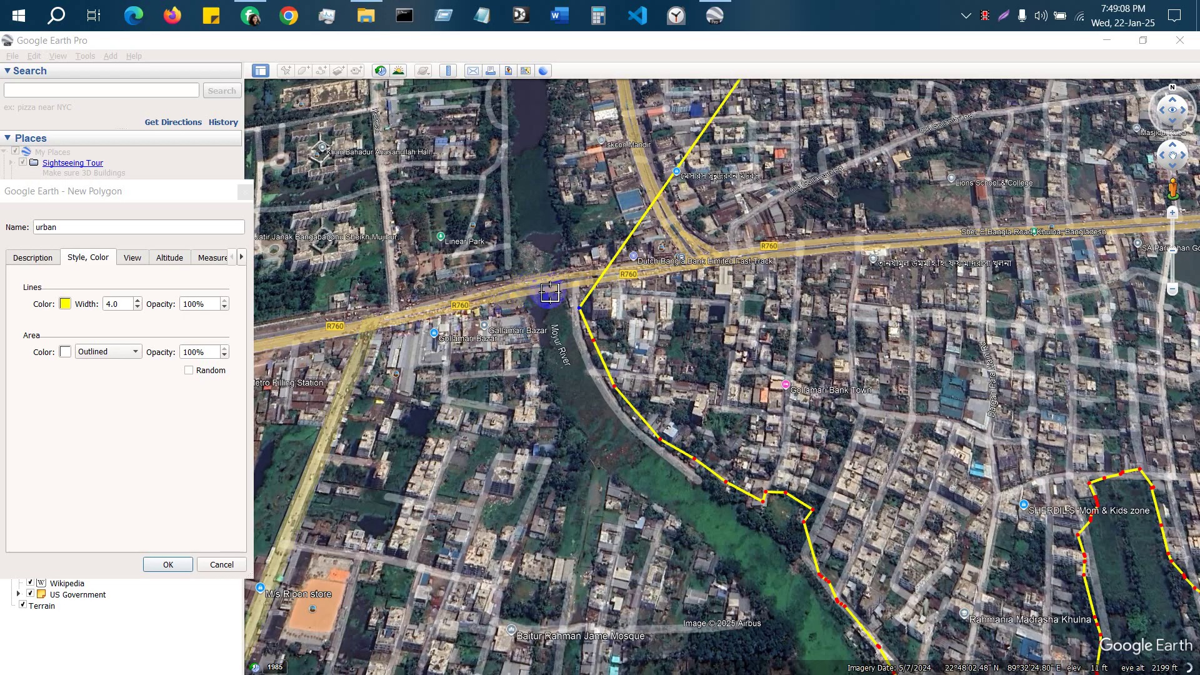
Take the urban outline across the R760 road and around the riverside plot north of Dutch Bangla Bank Limited Fast Track.
scroll(550, 291, down, 5)
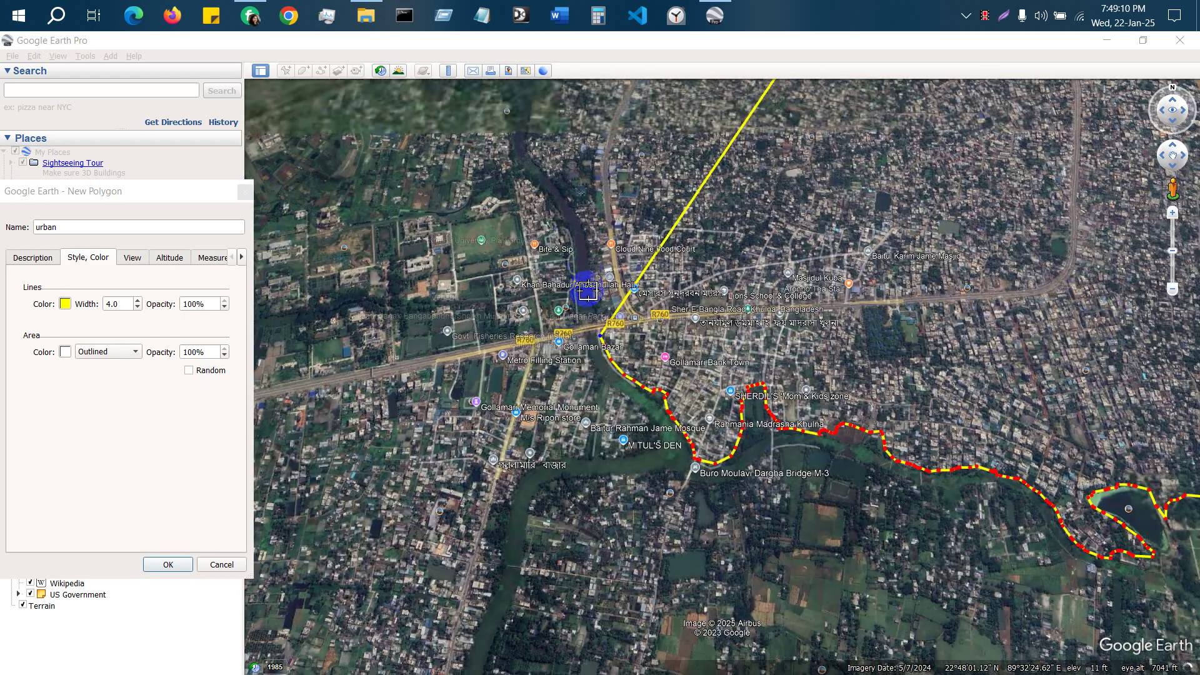
scroll(582, 181, up, 4)
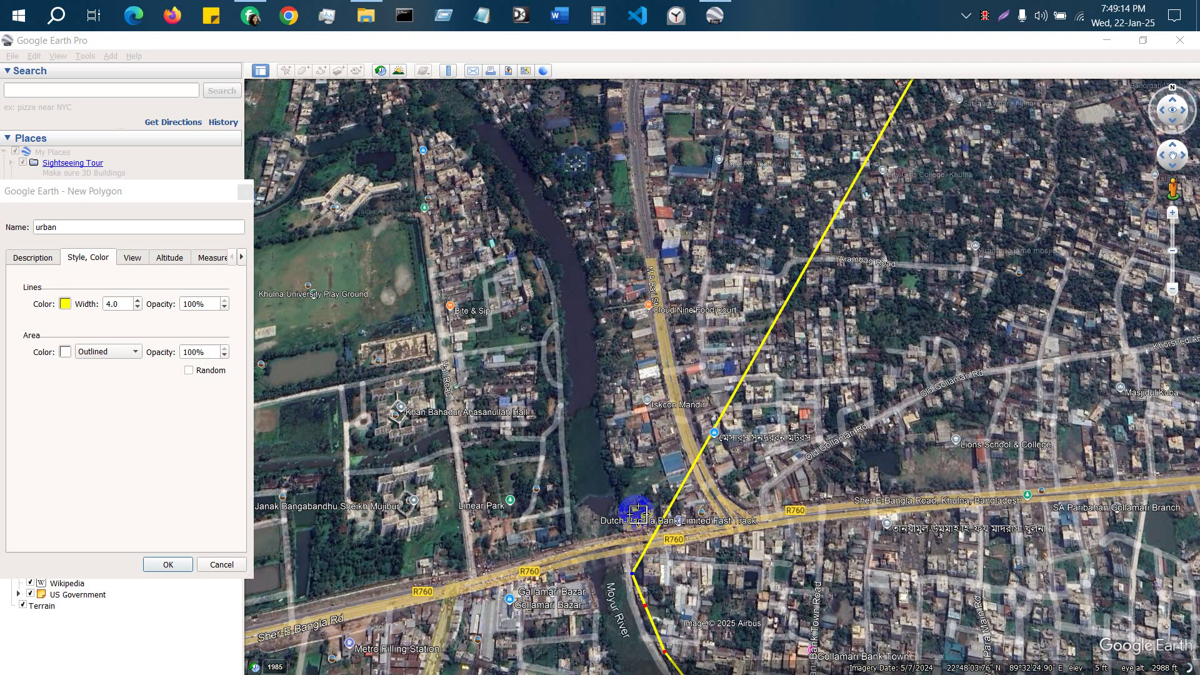
click(628, 512)
click(656, 499)
click(669, 483)
click(664, 468)
click(656, 458)
click(647, 462)
click(634, 466)
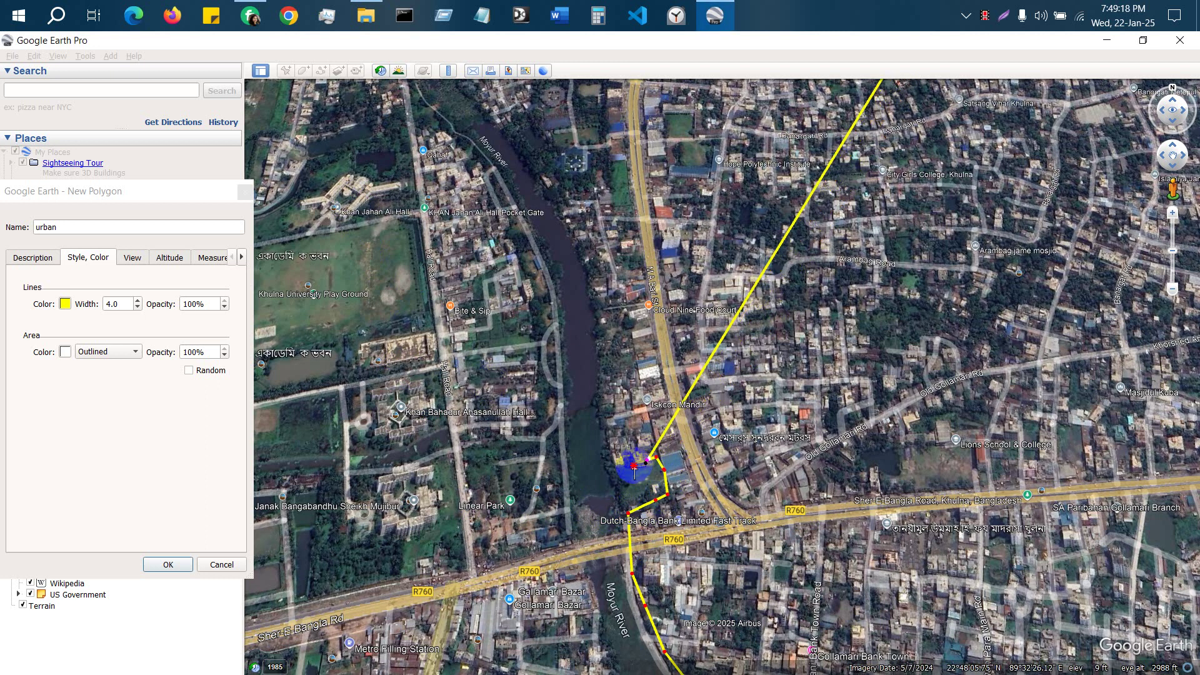
Trace the urban outline north along the Moyur River's east bank, past Iskcon Mandir and Cloud Nine Food Court, to the houses beyond.
click(611, 460)
click(602, 417)
click(607, 396)
click(617, 374)
click(633, 373)
mouse_move(646, 374)
mouse_down()
mouse_move(627, 309)
mouse_move(588, 305)
mouse_move(591, 289)
mouse_up()
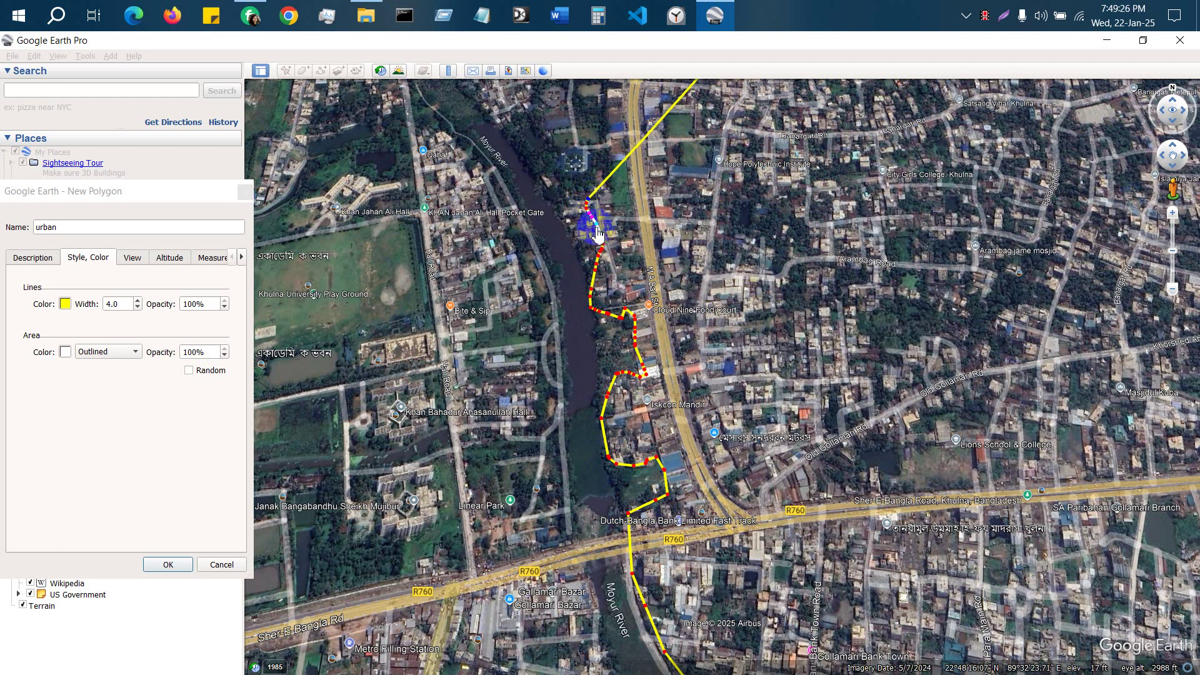
Reshape the urban outline west of Hotel Royal Palace by moving it out to the Moyur River bank to enclose the riverside houses.
scroll(597, 233, up, 5)
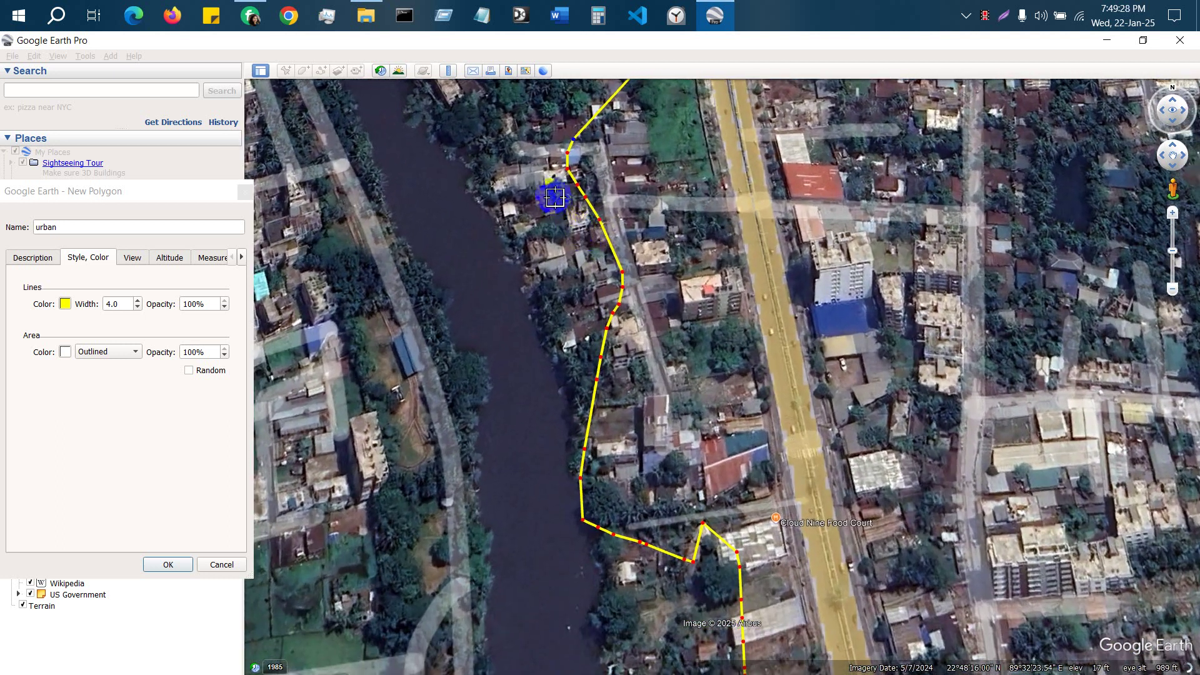
drag(623, 272, 532, 270)
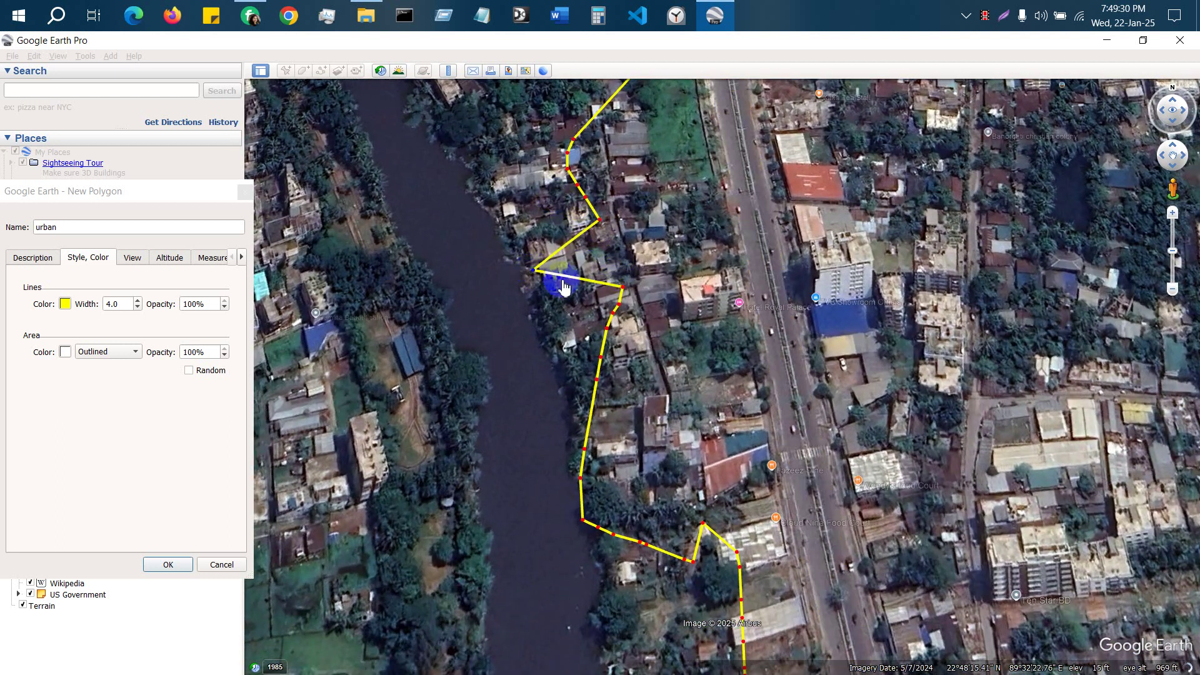
drag(624, 287, 557, 309)
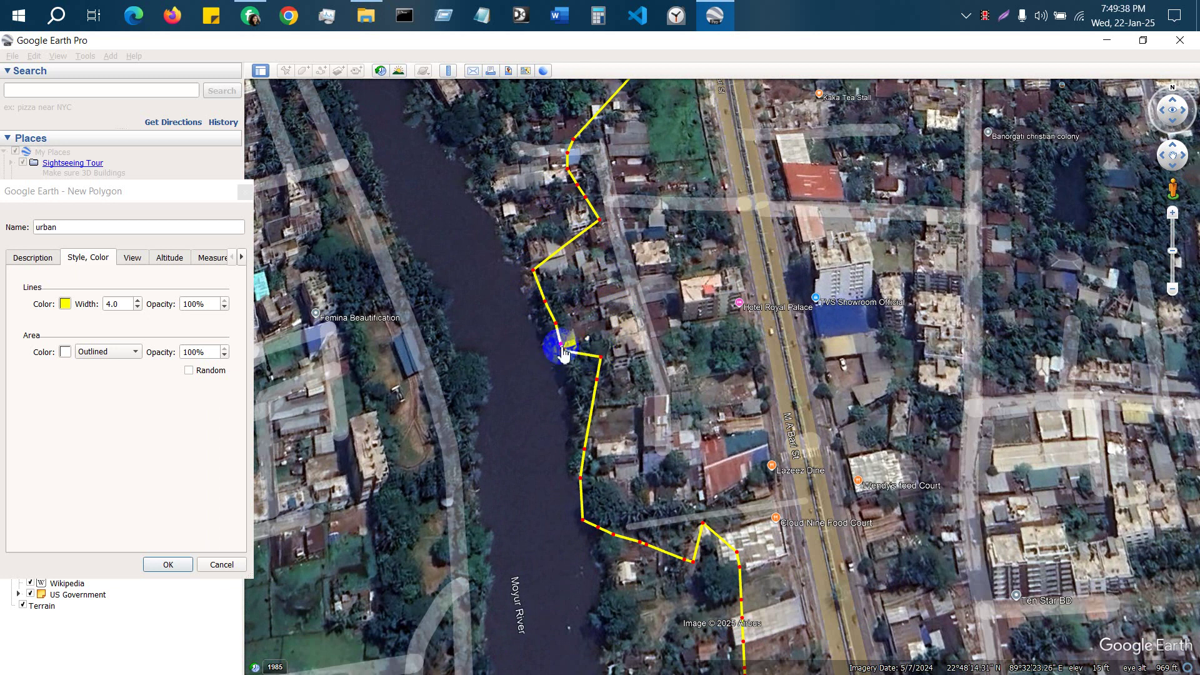
scroll(549, 303, up, 2)
scroll(569, 223, down, 3)
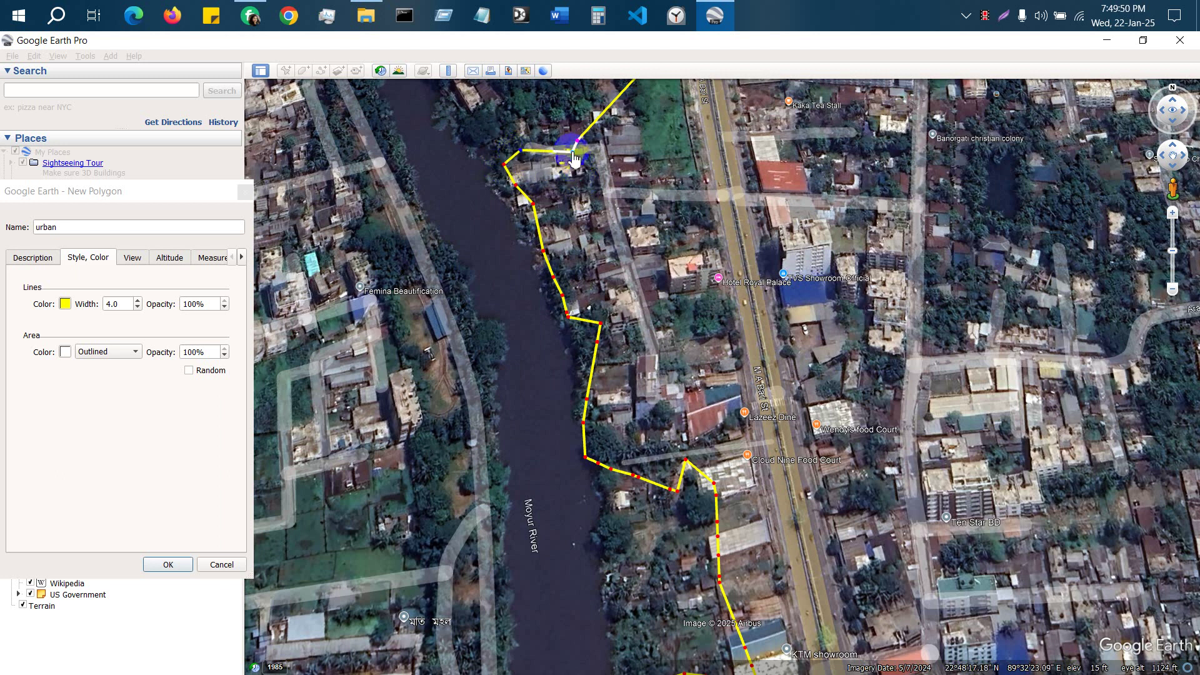
scroll(727, 202, down, 3)
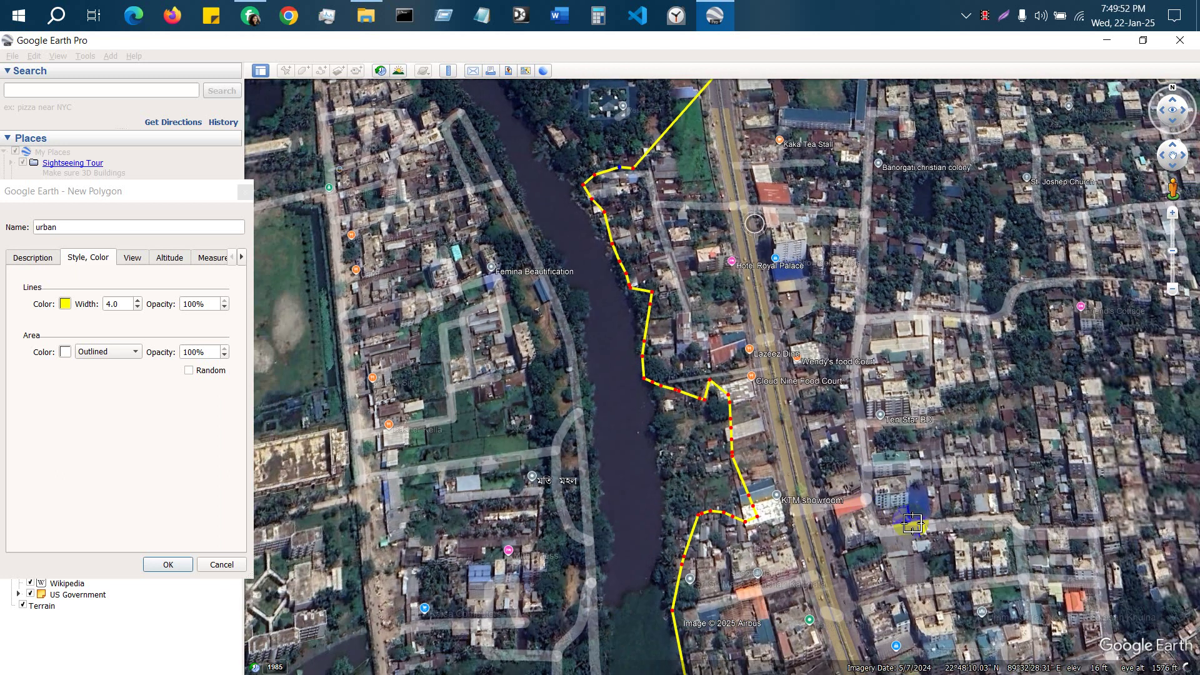
scroll(960, 285, down, 3)
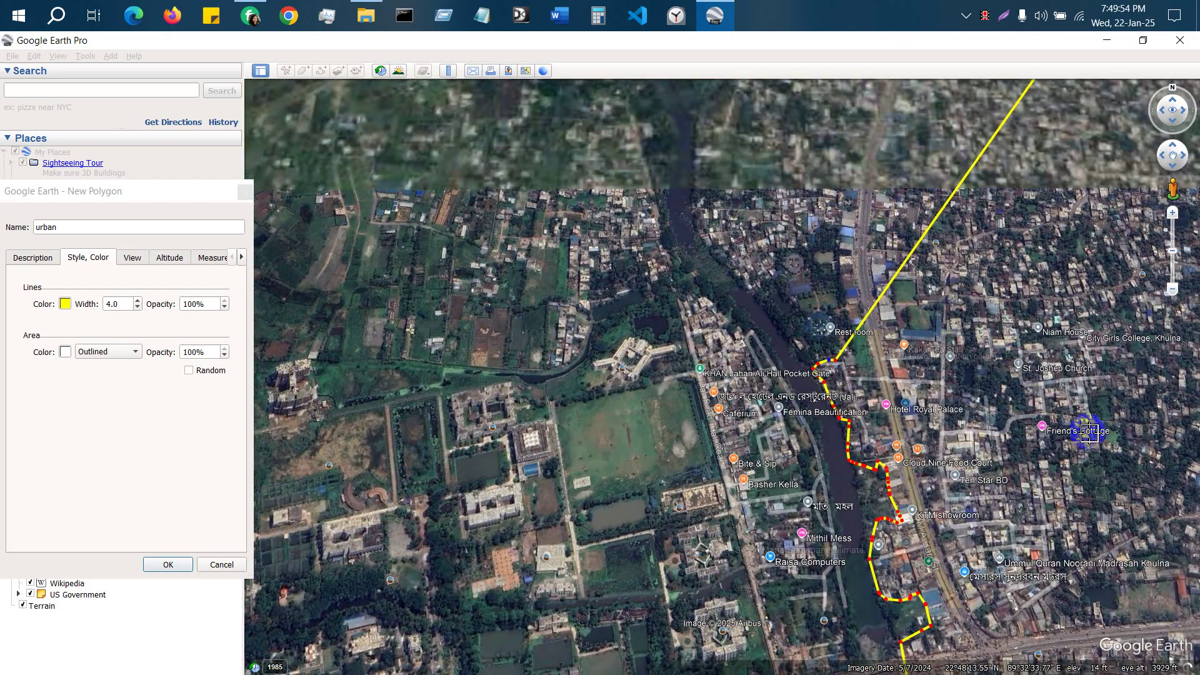
Examine the built-up area north of the urban outline, from Sonadanga through Boro Boyra to Khalishpur and Daulatpur.
scroll(1088, 569, down, 5)
scroll(529, 483, down, 2)
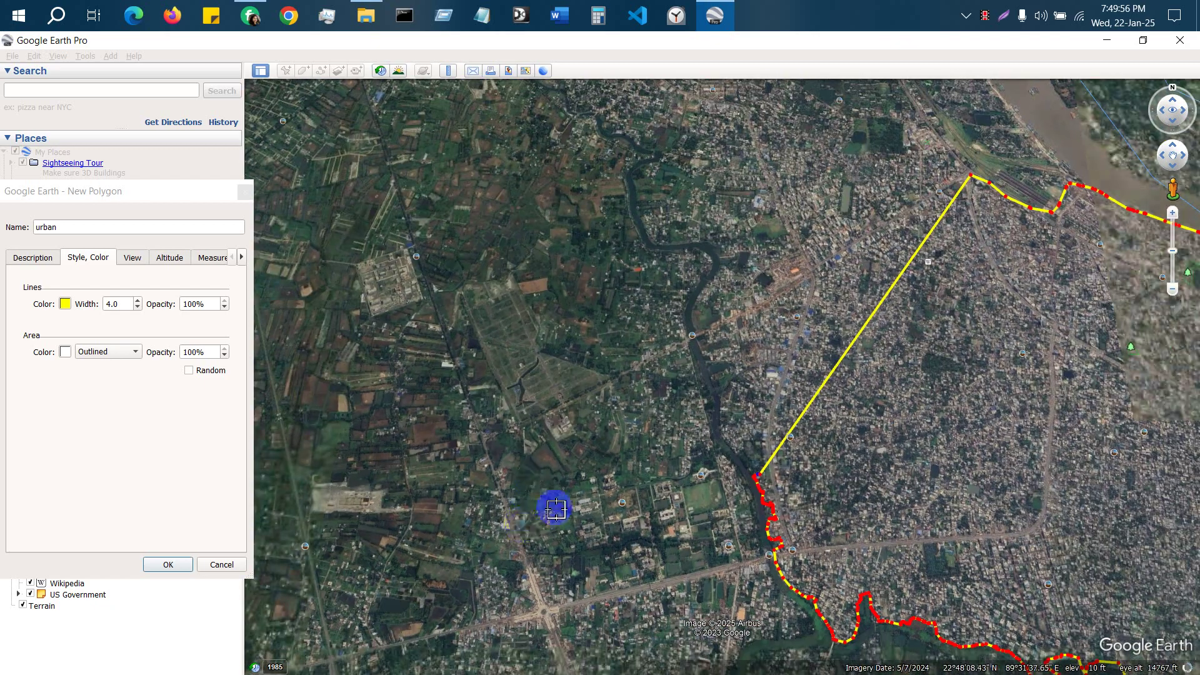
scroll(450, 498, down, 3)
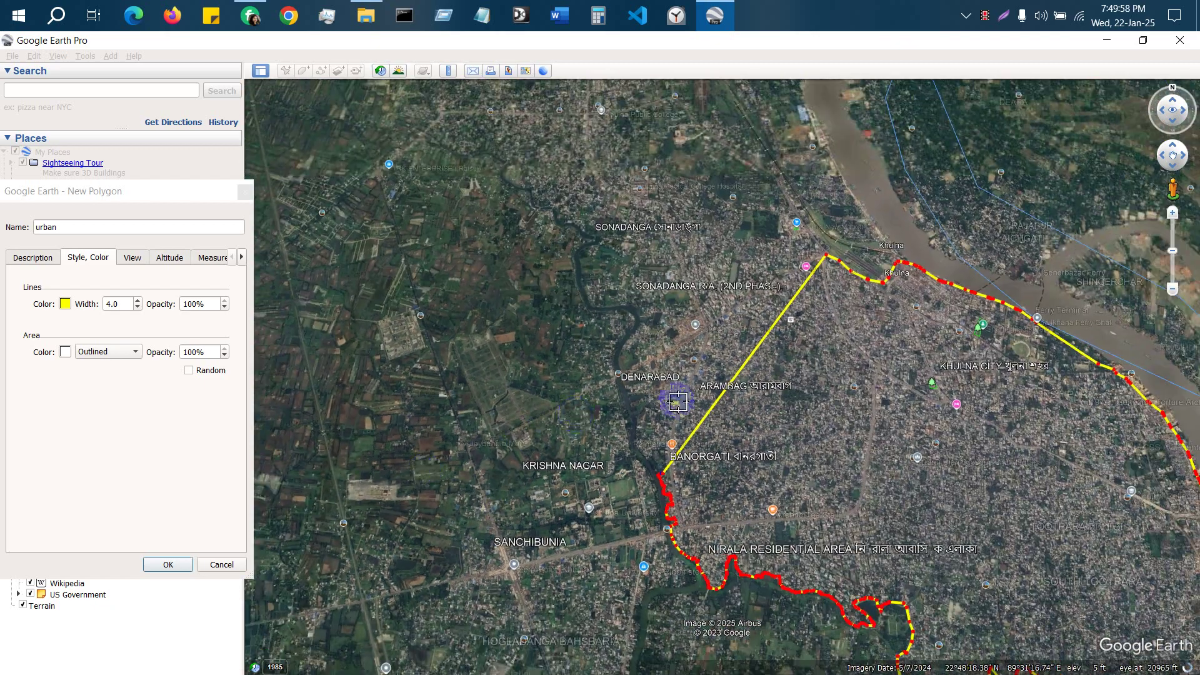
scroll(573, 519, down, 5)
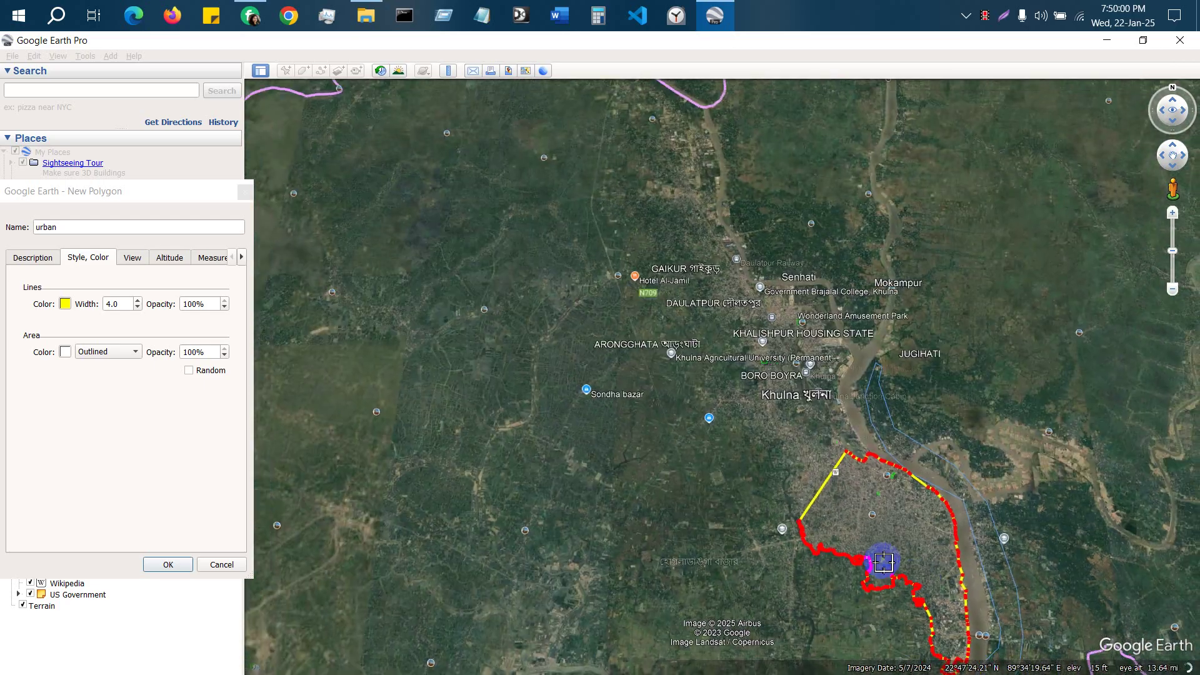
scroll(832, 473, up, 5)
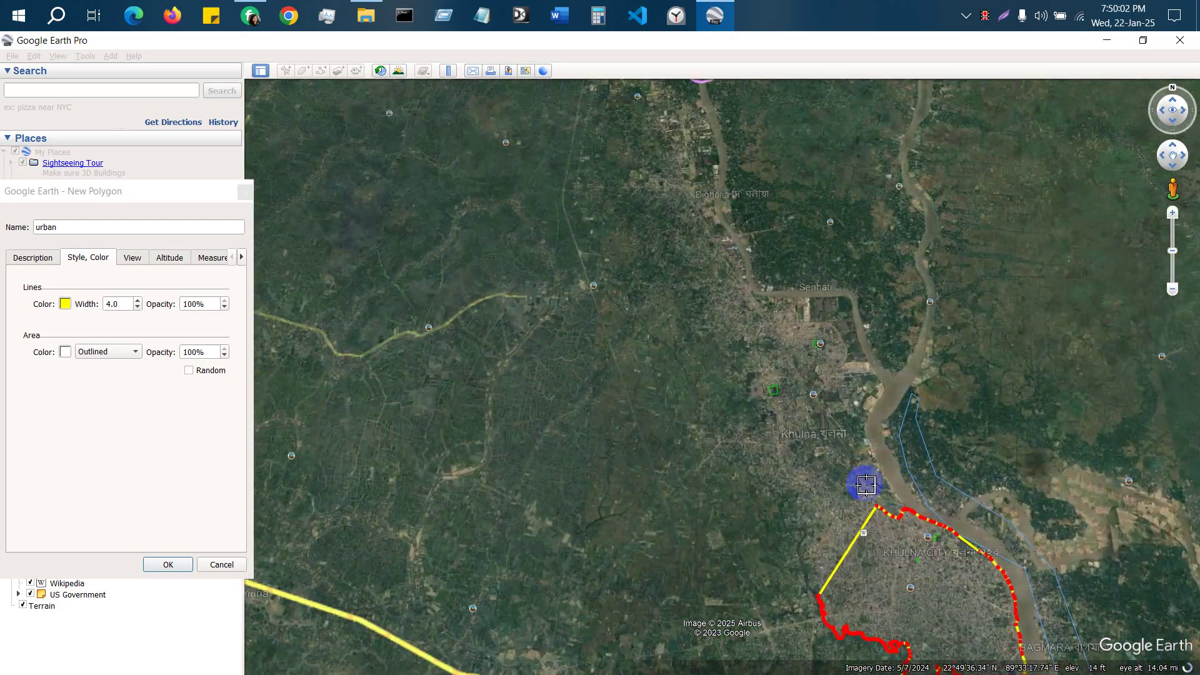
scroll(819, 256, up, 2)
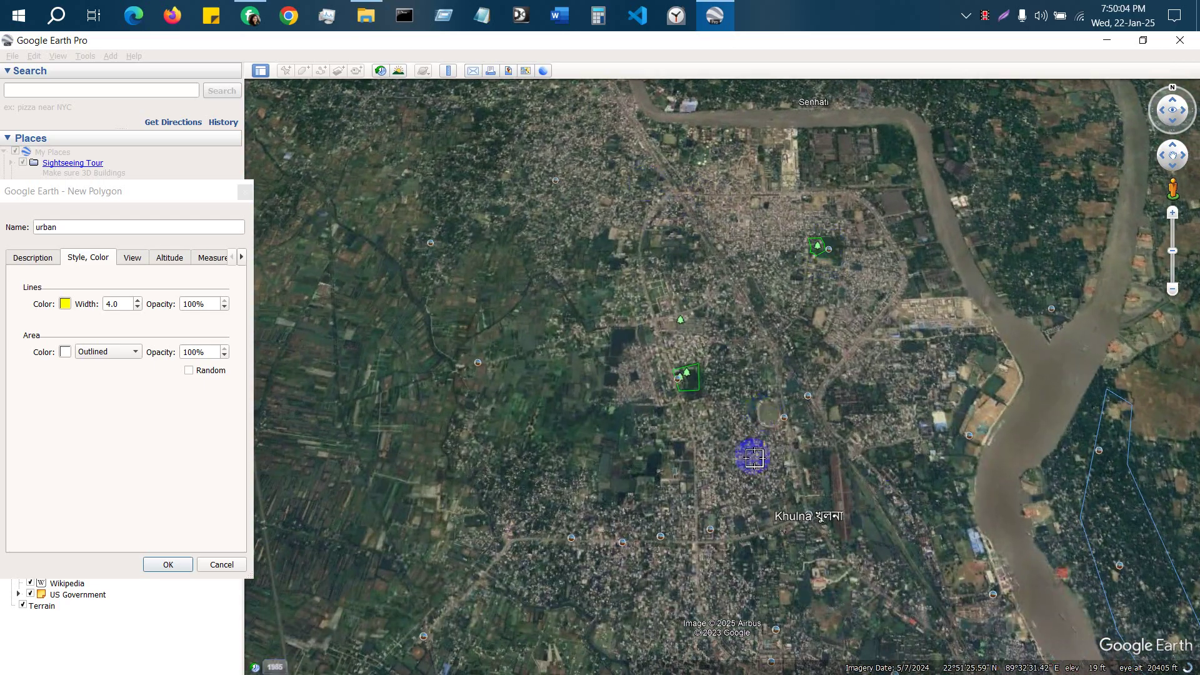
scroll(710, 541, up, 2)
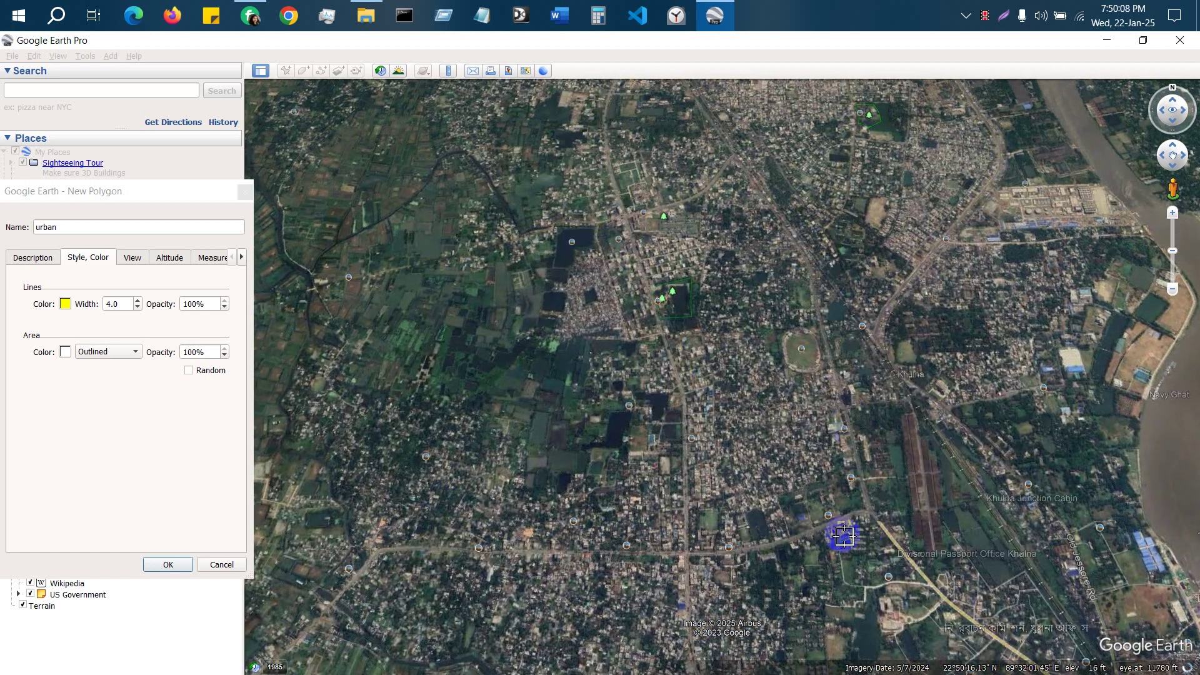
scroll(919, 546, down, 3)
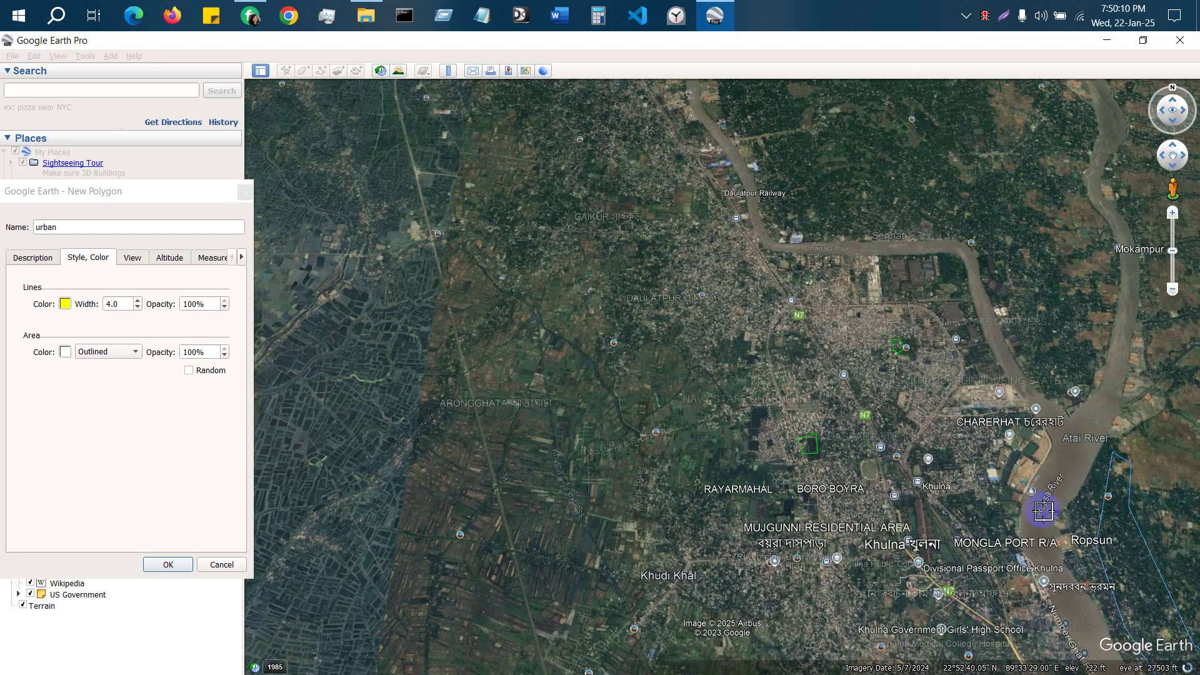
scroll(1047, 504, down, 2)
scroll(1084, 615, up, 2)
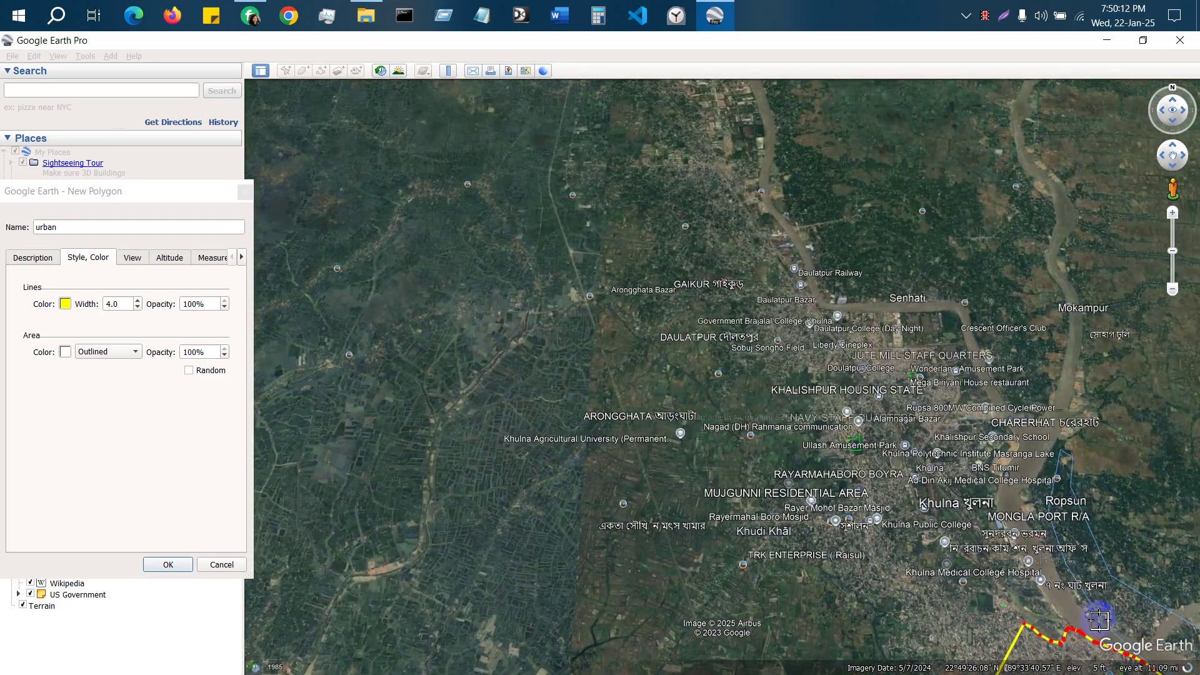
scroll(985, 580, up, 2)
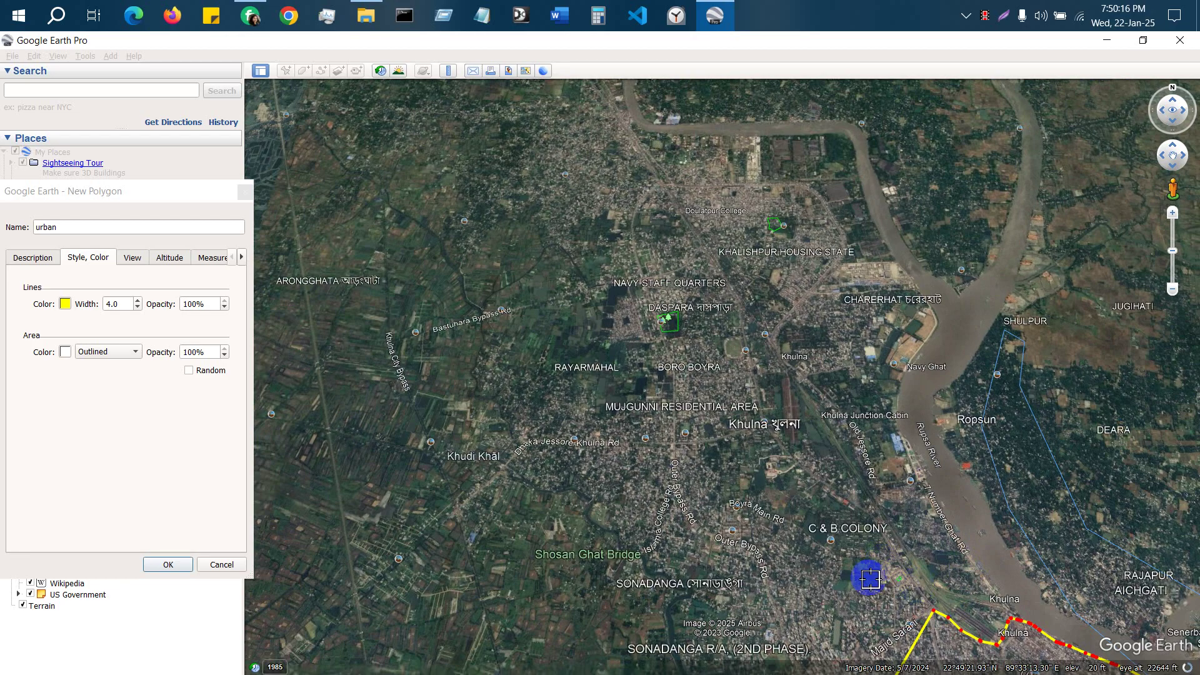
scroll(434, 292, down, 1)
scroll(731, 545, up, 3)
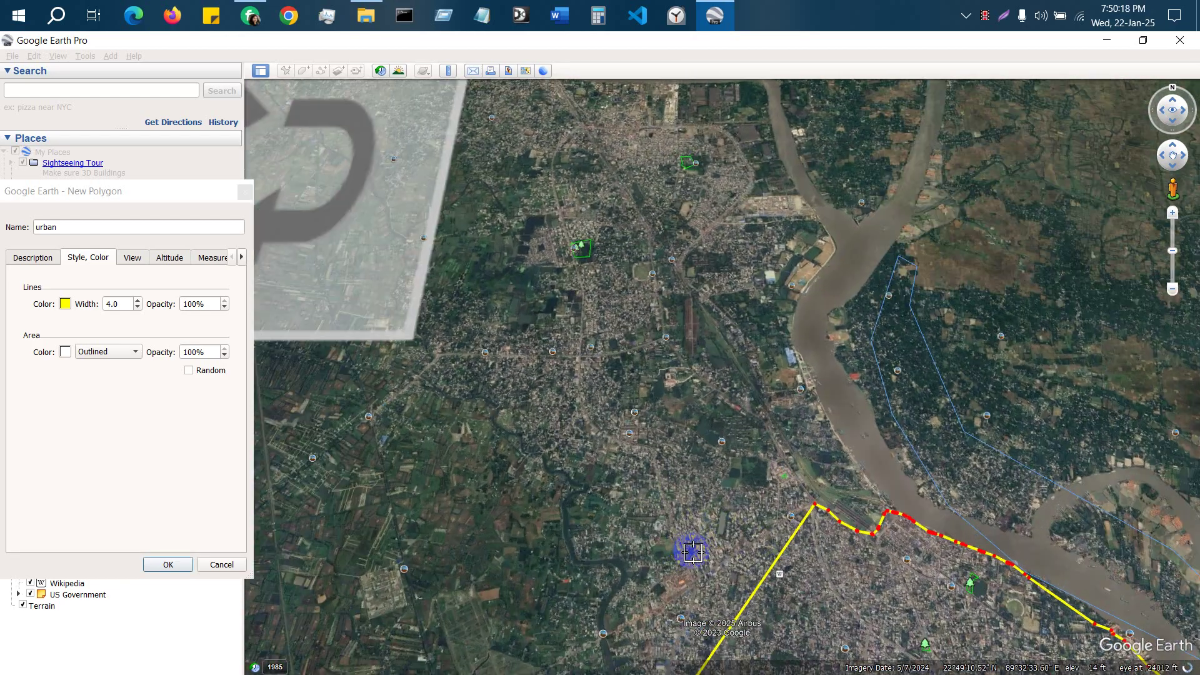
scroll(398, 290, down, 4)
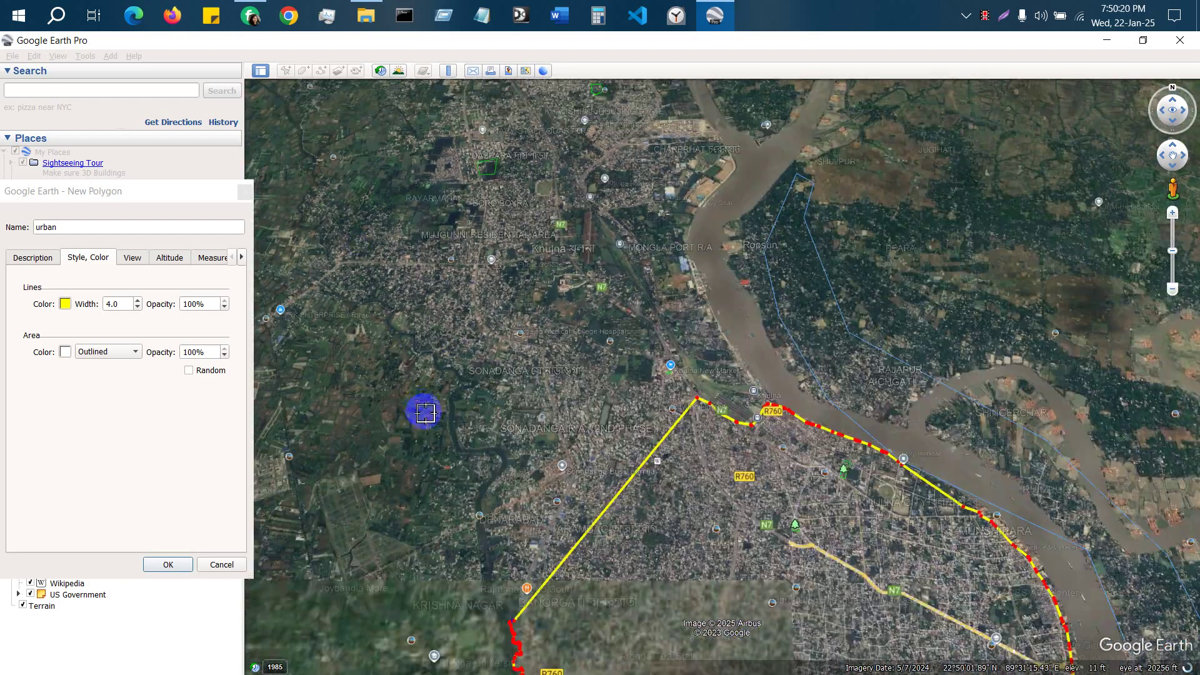
scroll(466, 503, up, 2)
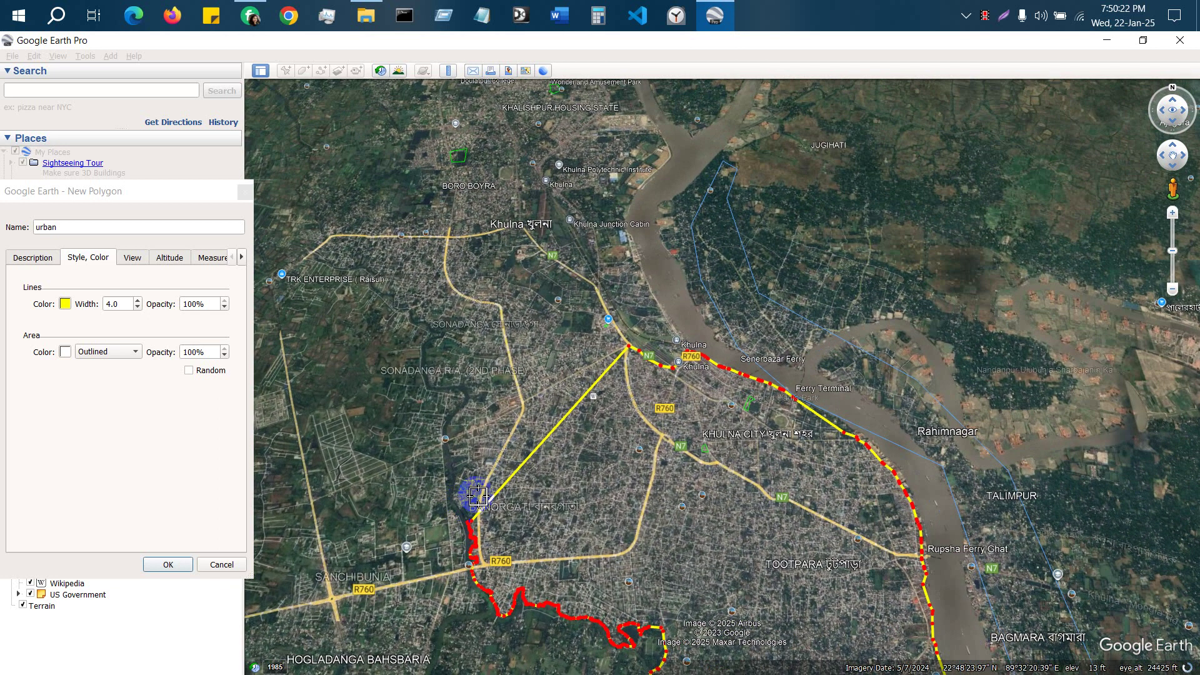
Trace the urban outline north along the river from Banorgati past Denarabad and west of Sonadanga R/A (2nd Phase).
click(468, 500)
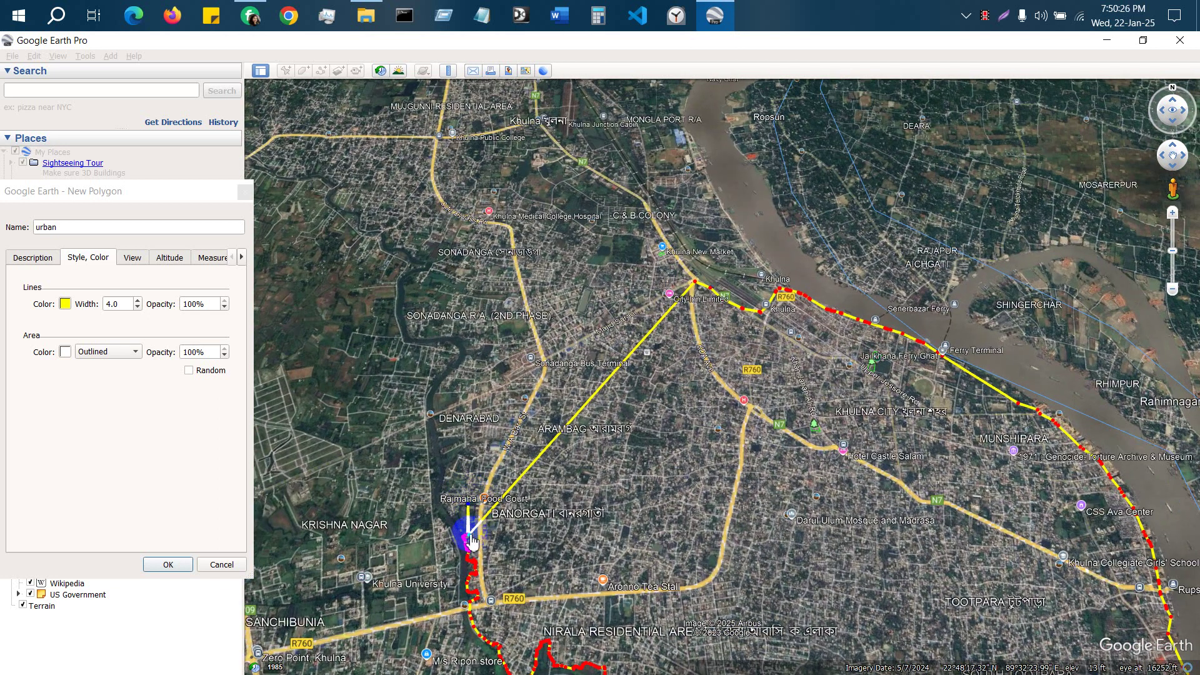
click(463, 472)
click(467, 444)
click(479, 355)
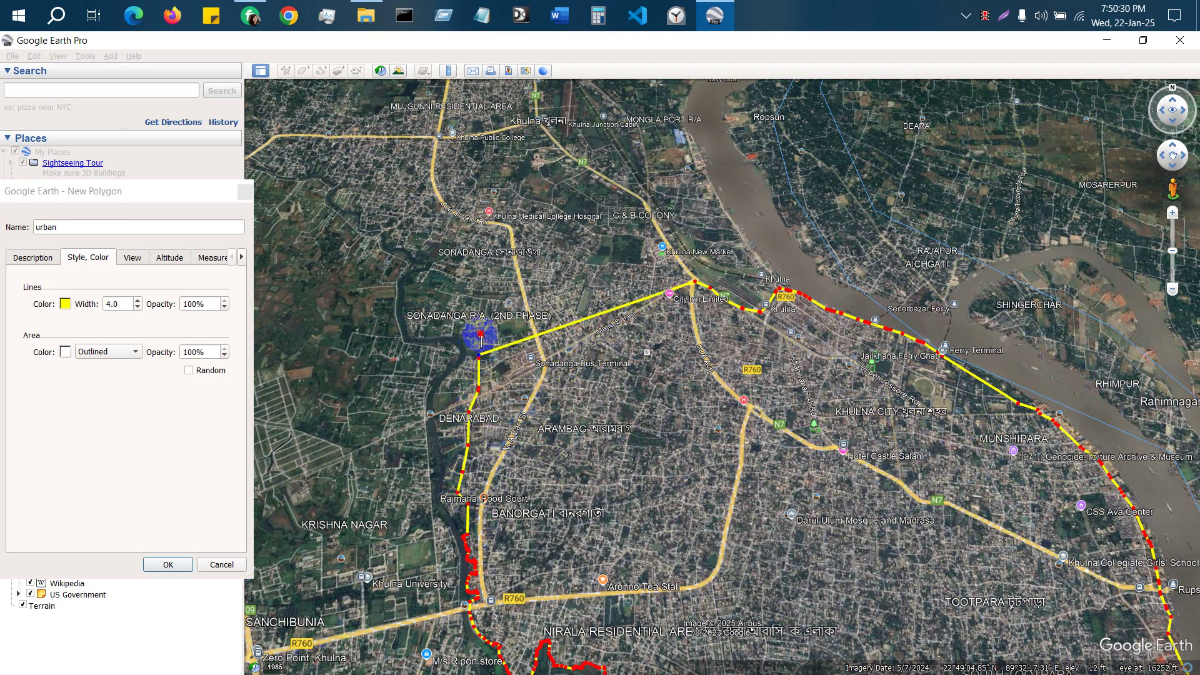
click(477, 302)
click(397, 232)
click(369, 206)
click(349, 178)
Continue the urban outline northwest around the Rayer Mohol houses and across the main road near Rayer Mohol Bazar Masjid.
scroll(736, 492, down, 3)
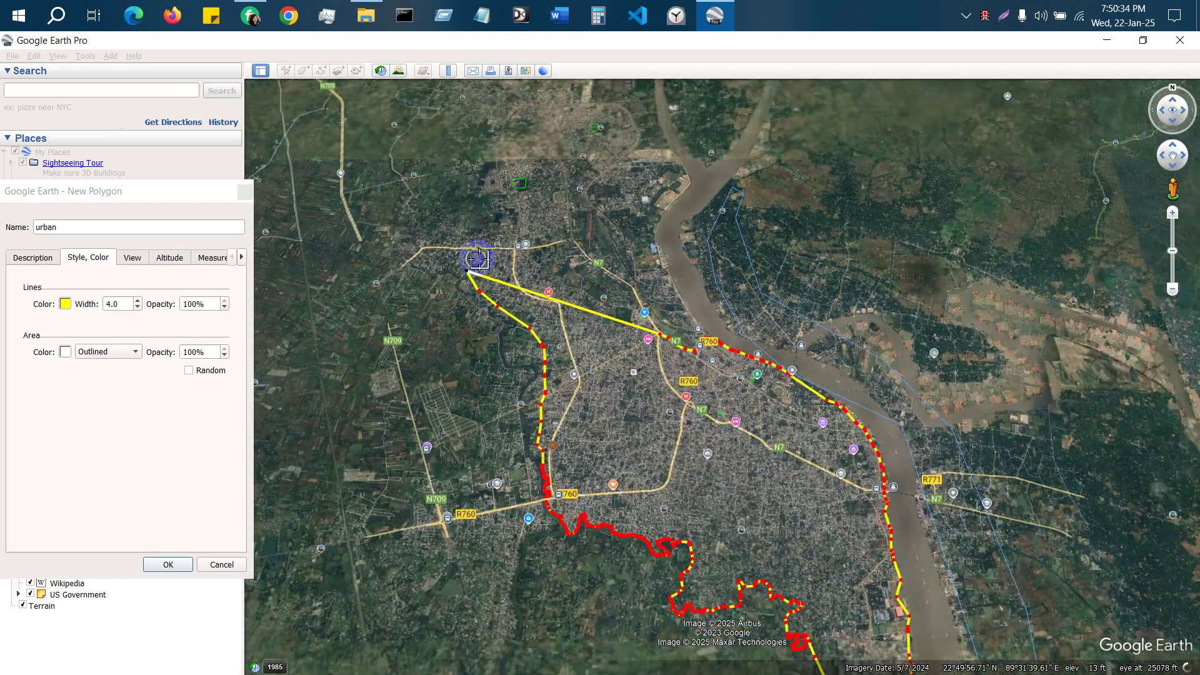
scroll(475, 206, up, 5)
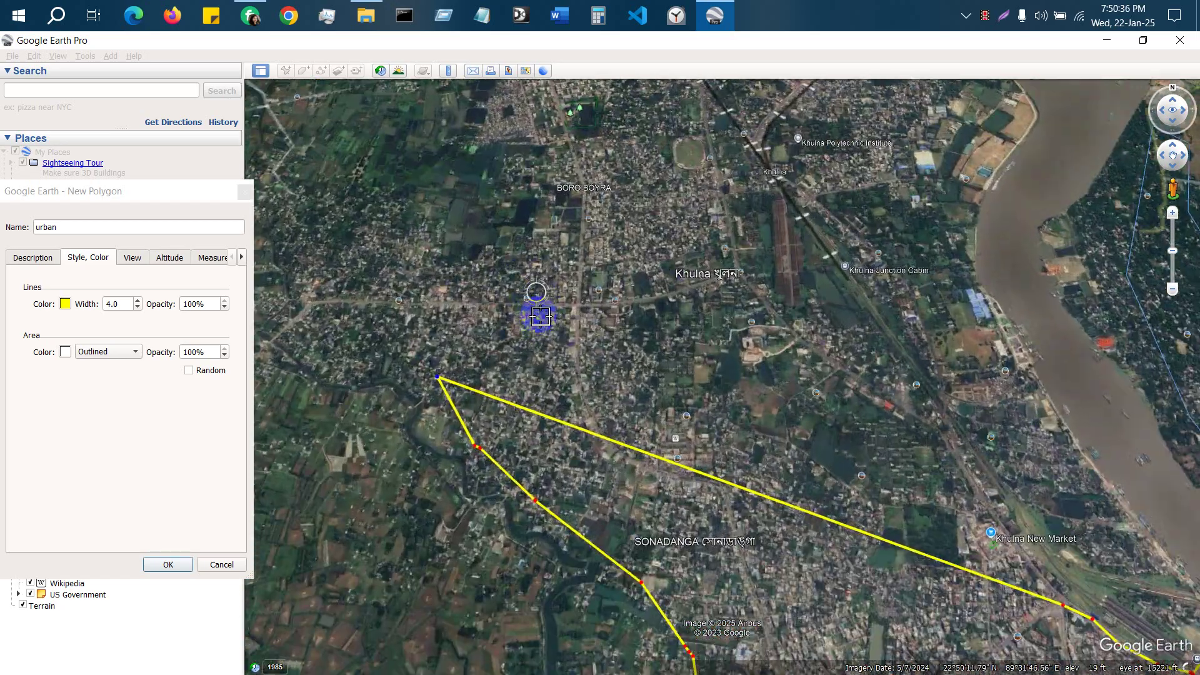
click(376, 370)
click(324, 343)
click(311, 315)
click(338, 282)
click(373, 260)
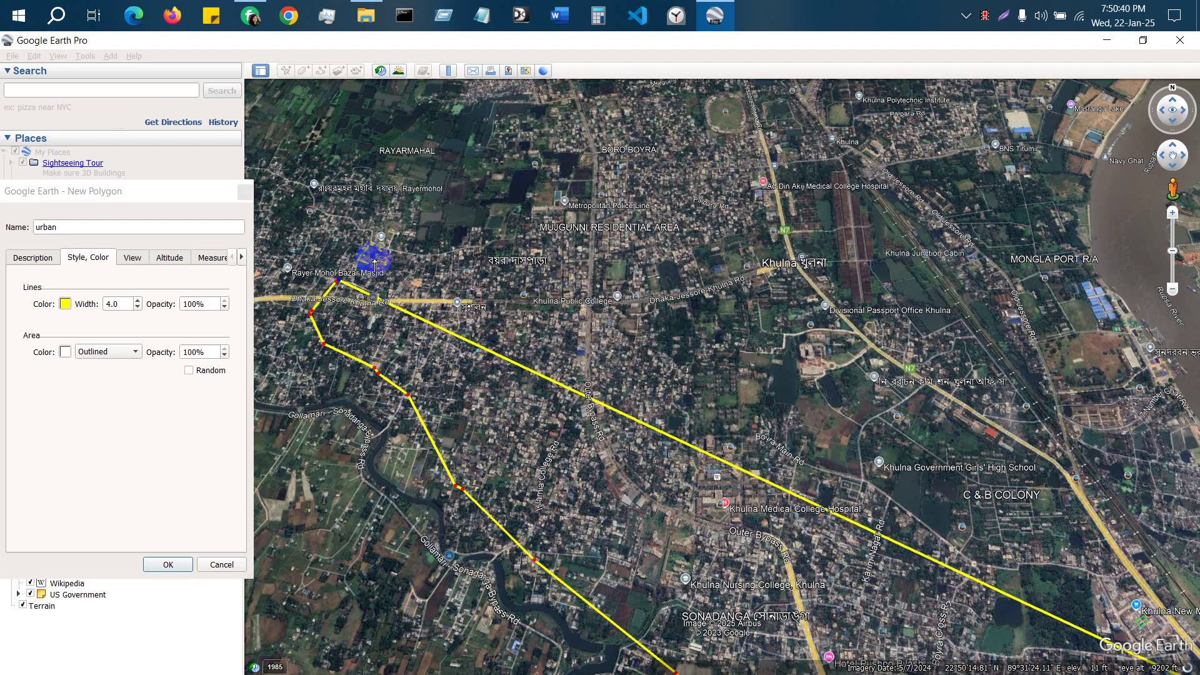
Trace the urban outline east above Mujgunni Residential Area, around Metropolitan Police Line and northwest past Boro Boyra.
click(407, 240)
click(420, 243)
click(455, 244)
click(548, 228)
click(575, 225)
click(605, 196)
click(599, 163)
click(549, 123)
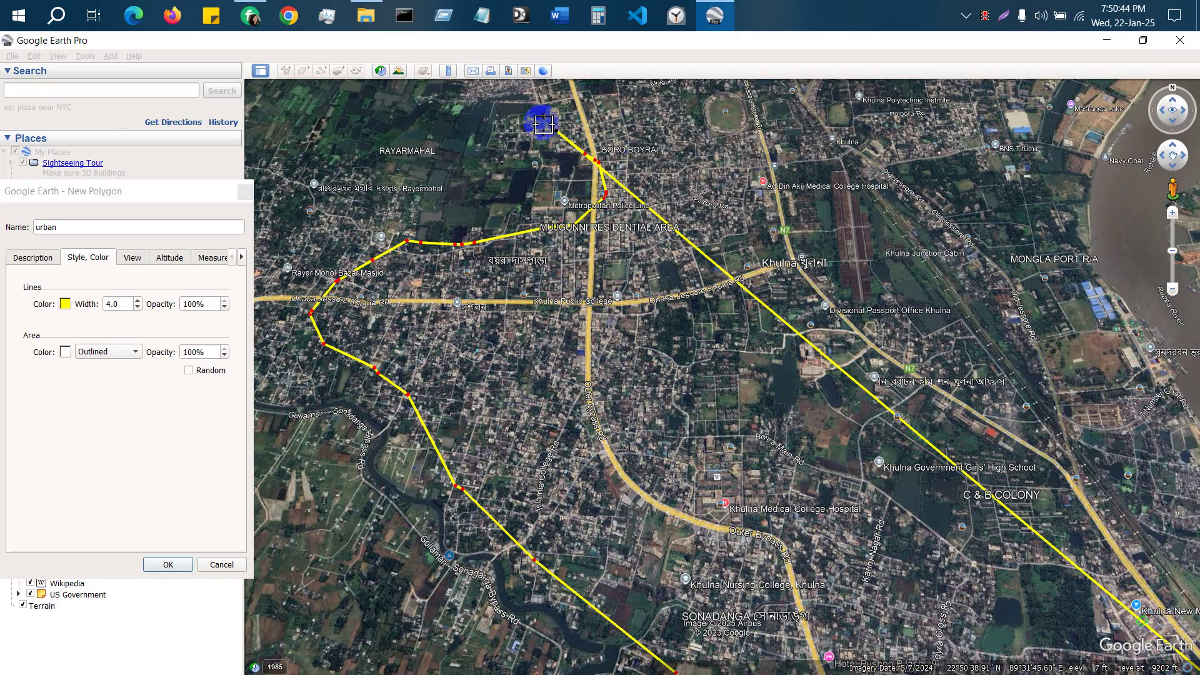
Extend the urban outline northwest from Boro Boyra to the southern edge of the dense housing by Tuhin Store.
scroll(543, 123, up, 3)
scroll(611, 180, down, 4)
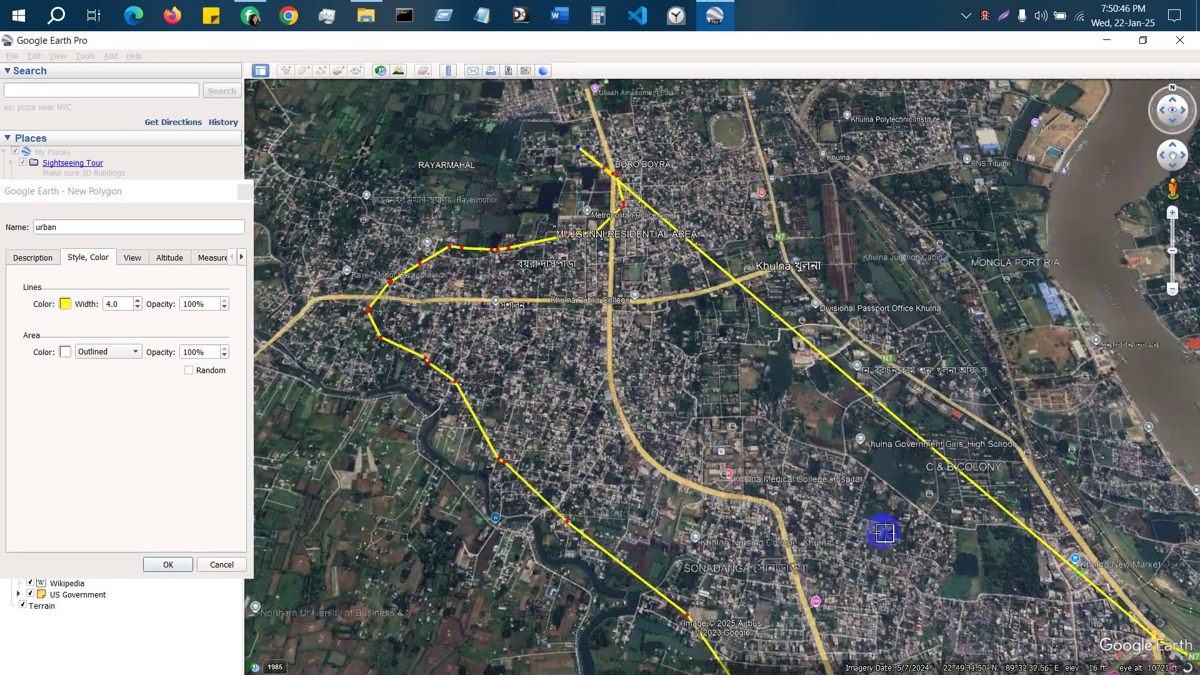
scroll(737, 276, down, 5)
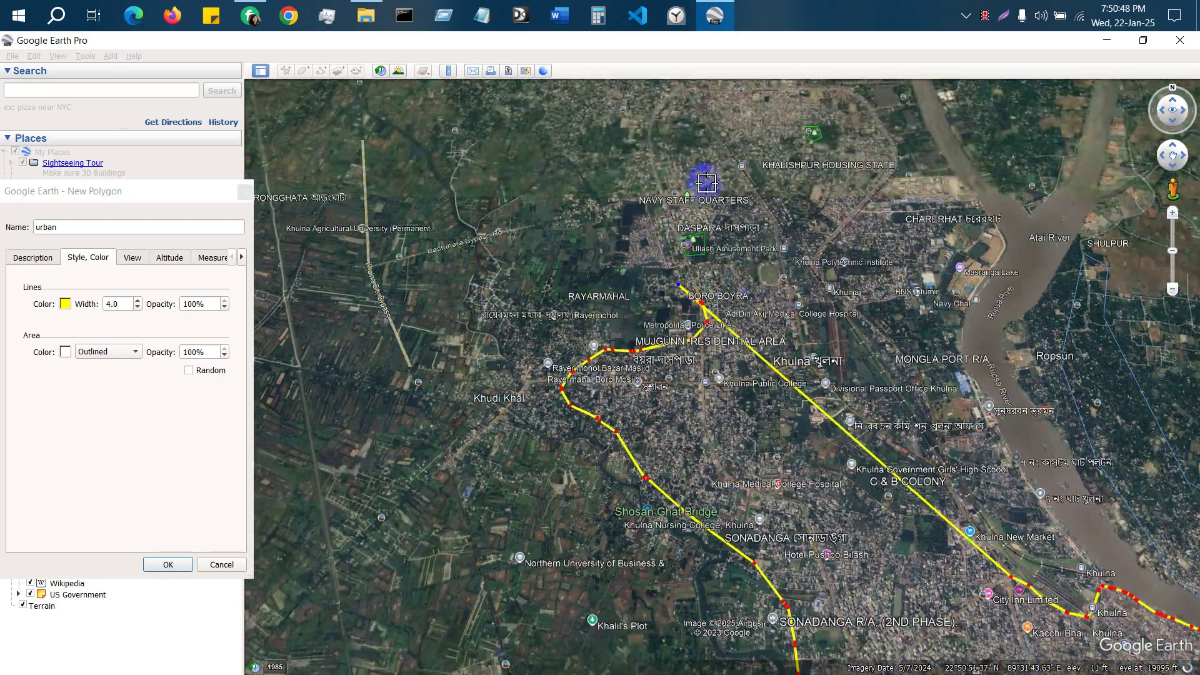
scroll(705, 180, up, 4)
click(632, 403)
click(606, 379)
click(549, 366)
click(524, 362)
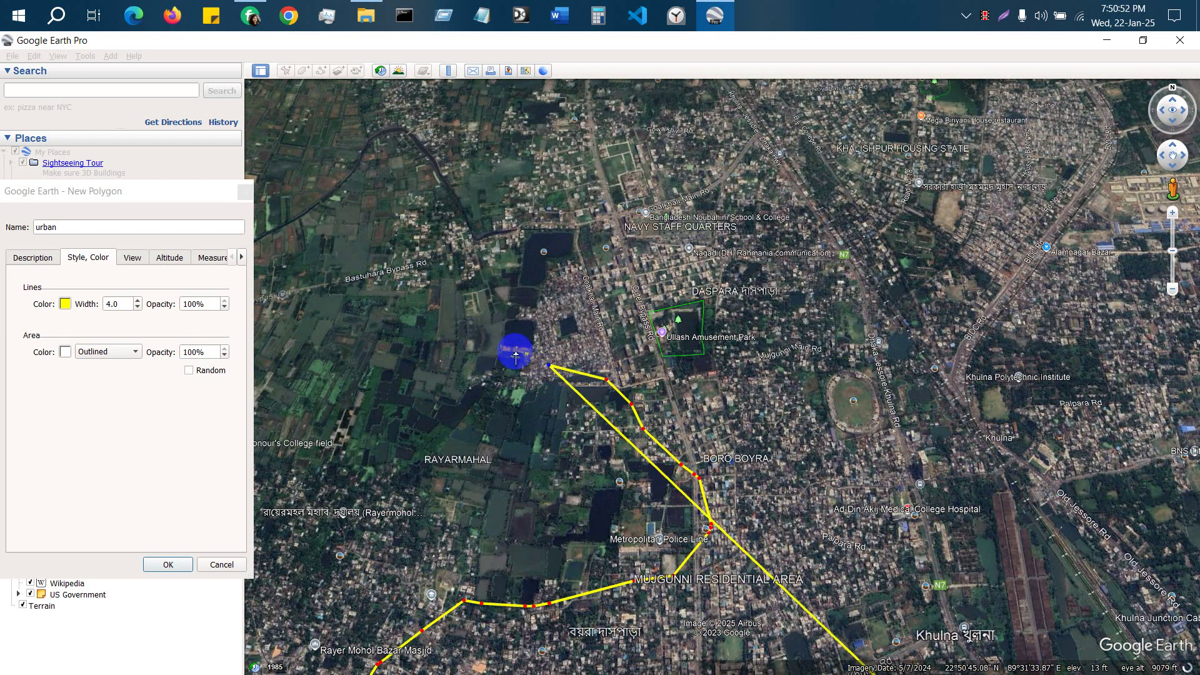
Take the urban outline up the west side of Boyra Housing Estate Colony and reshape it to leave out the ponds.
click(499, 334)
click(503, 318)
click(551, 270)
scroll(584, 333, up, 10)
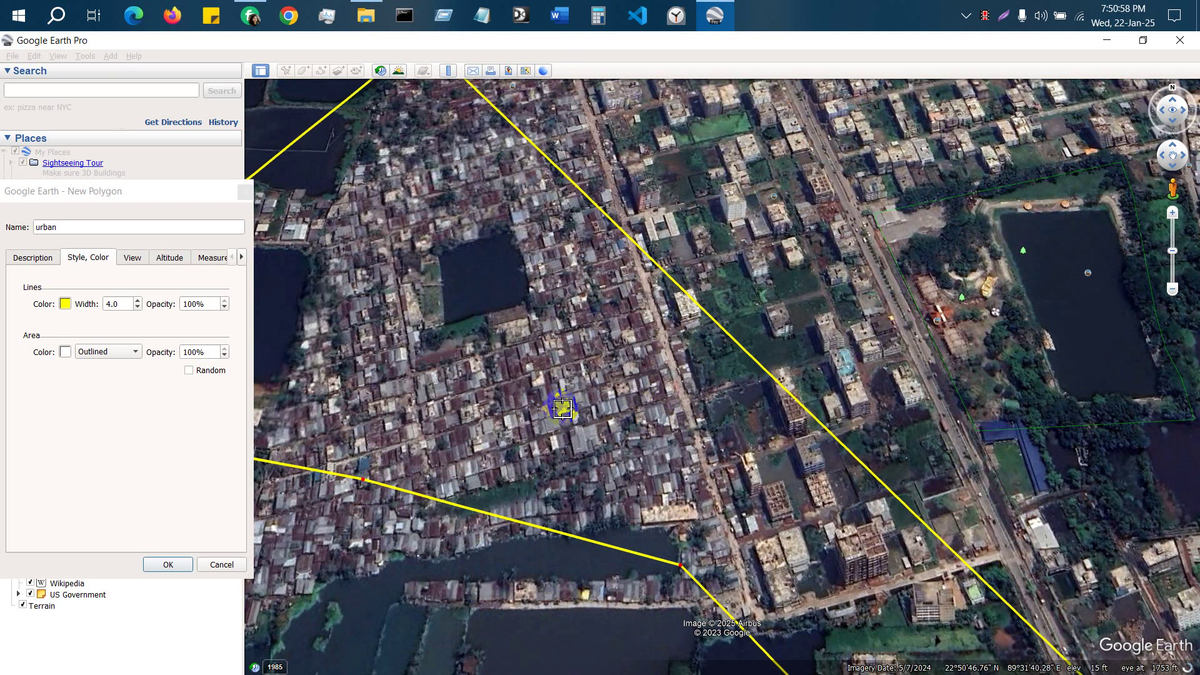
scroll(537, 389, down, 3)
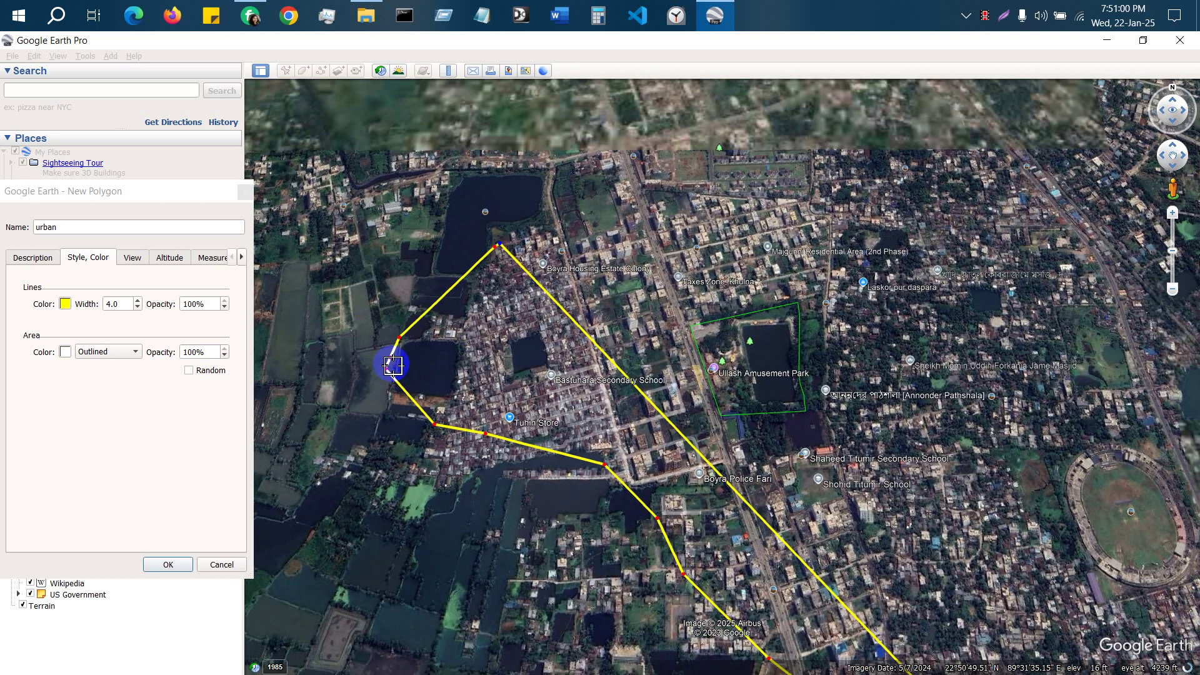
drag(422, 348, 425, 412)
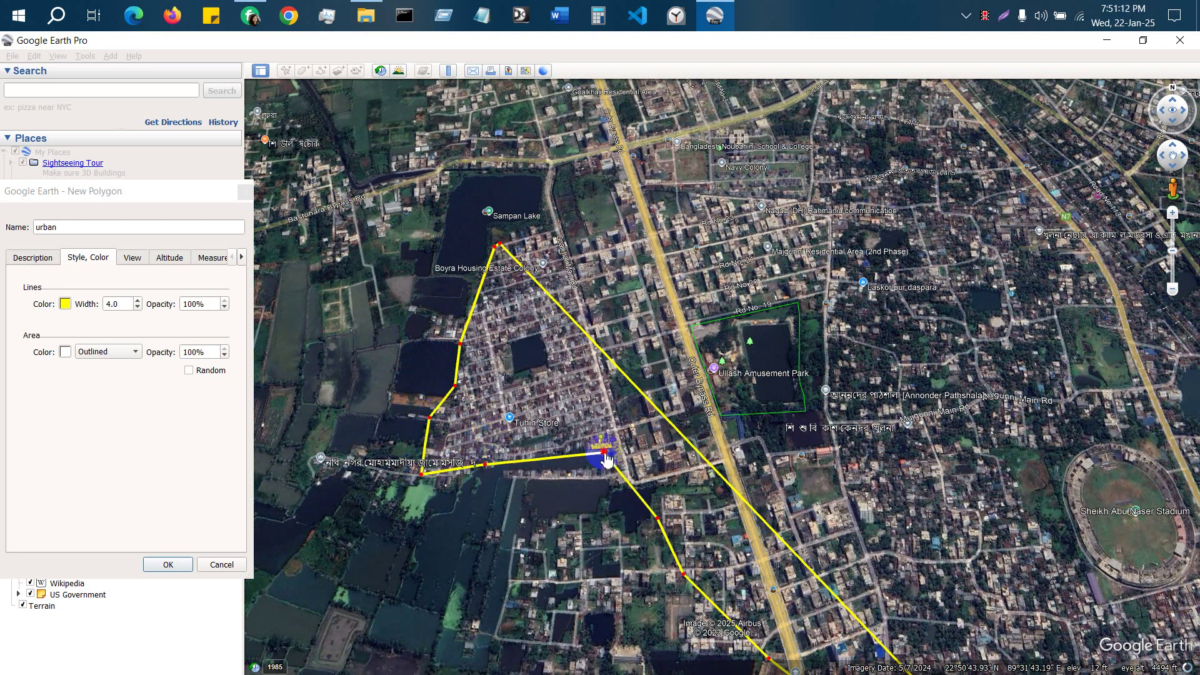
Trace the urban outline from Sampan Lake around the green plot on its east side, up to the Bastuhara Bypass Road.
drag(504, 250, 558, 202)
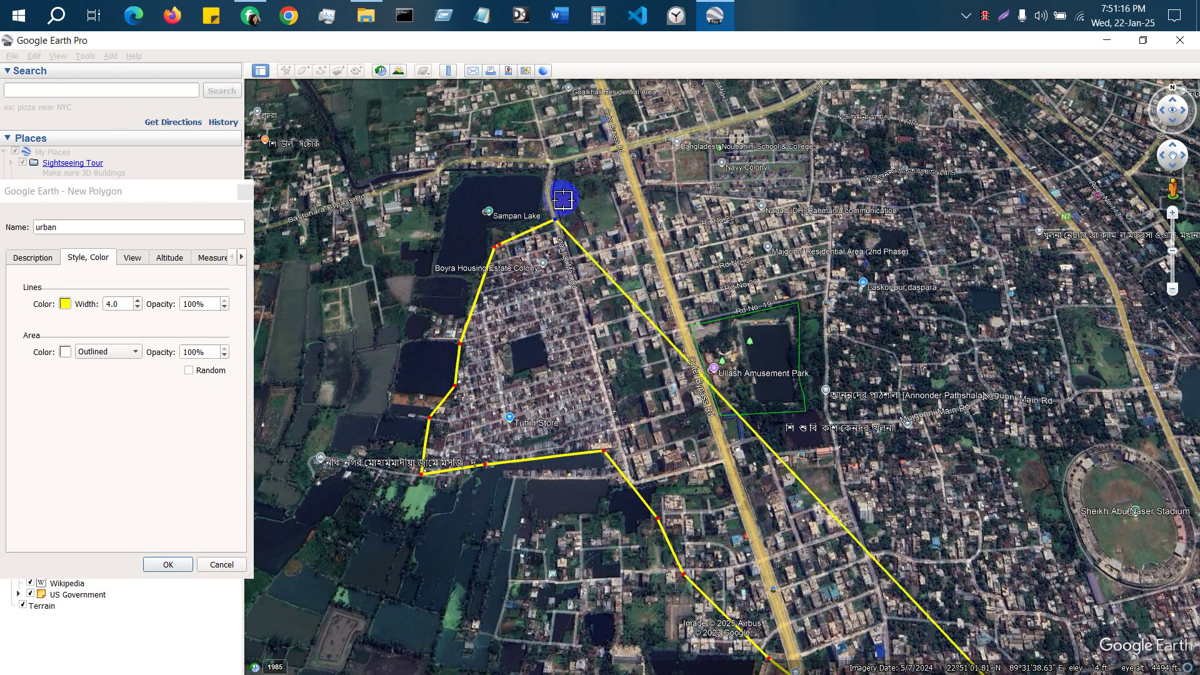
click(590, 234)
click(617, 229)
click(625, 212)
click(608, 183)
click(591, 175)
click(576, 178)
click(565, 182)
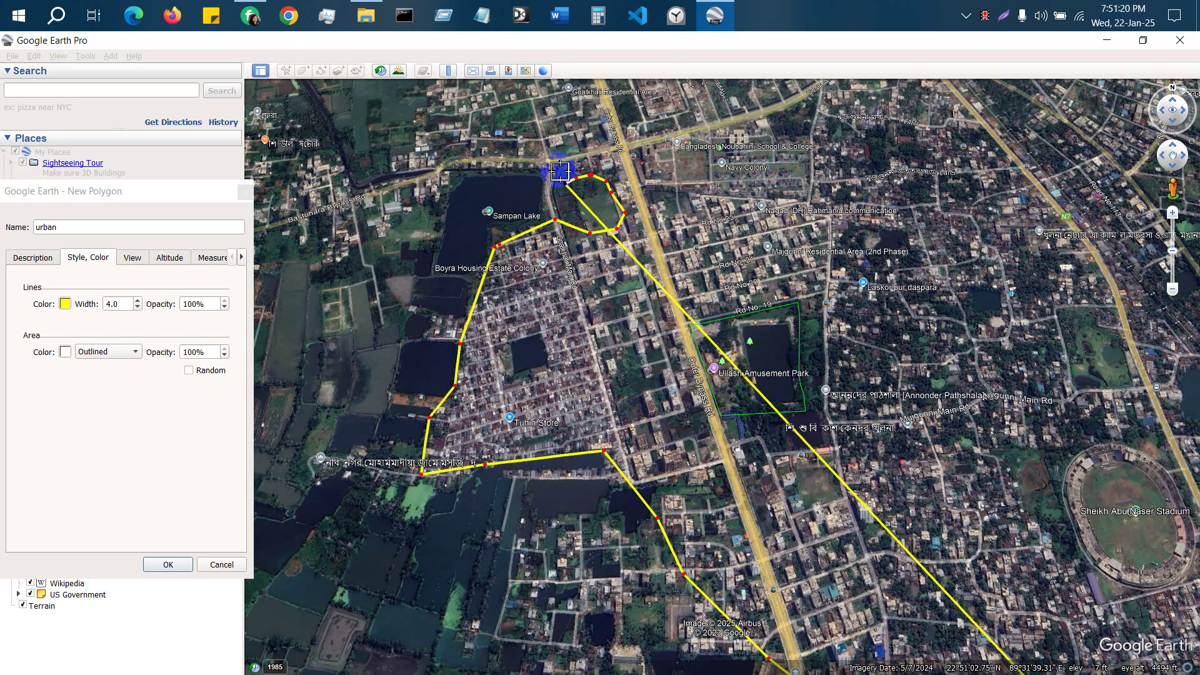
click(560, 162)
Continue the urban outline west along the road north of Sampan Lake and down past the lake's northwest corner.
scroll(619, 156, down, 2)
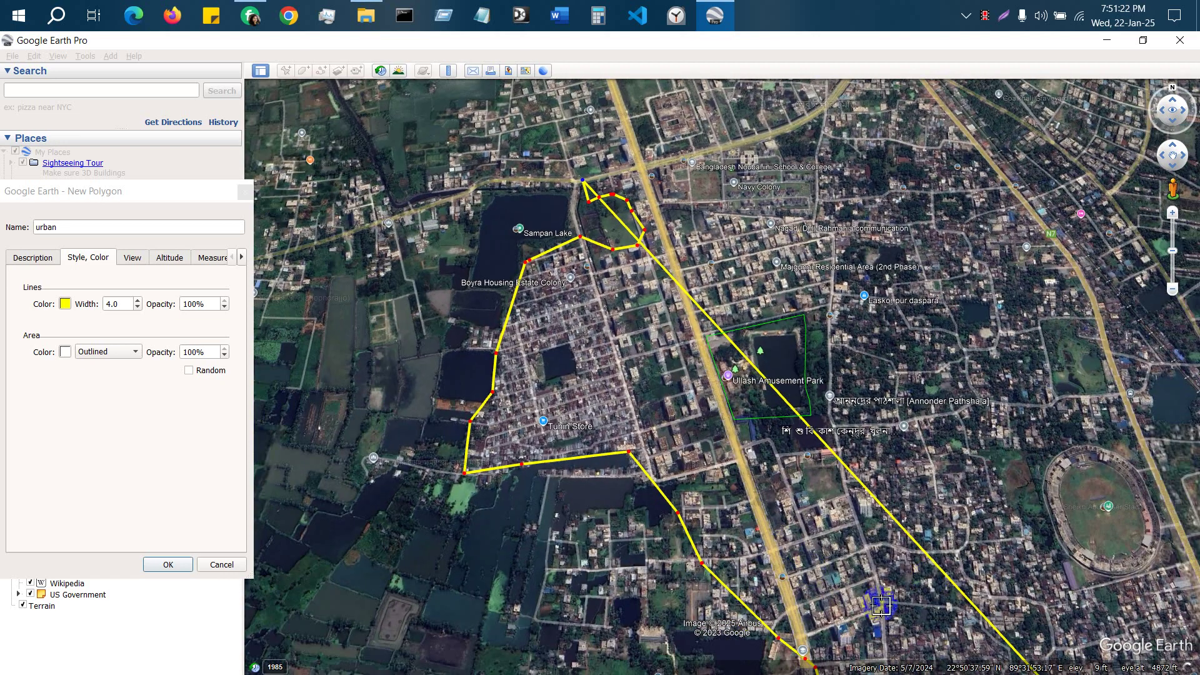
scroll(966, 483, down, 2)
scroll(966, 483, down, 1)
scroll(862, 304, up, 4)
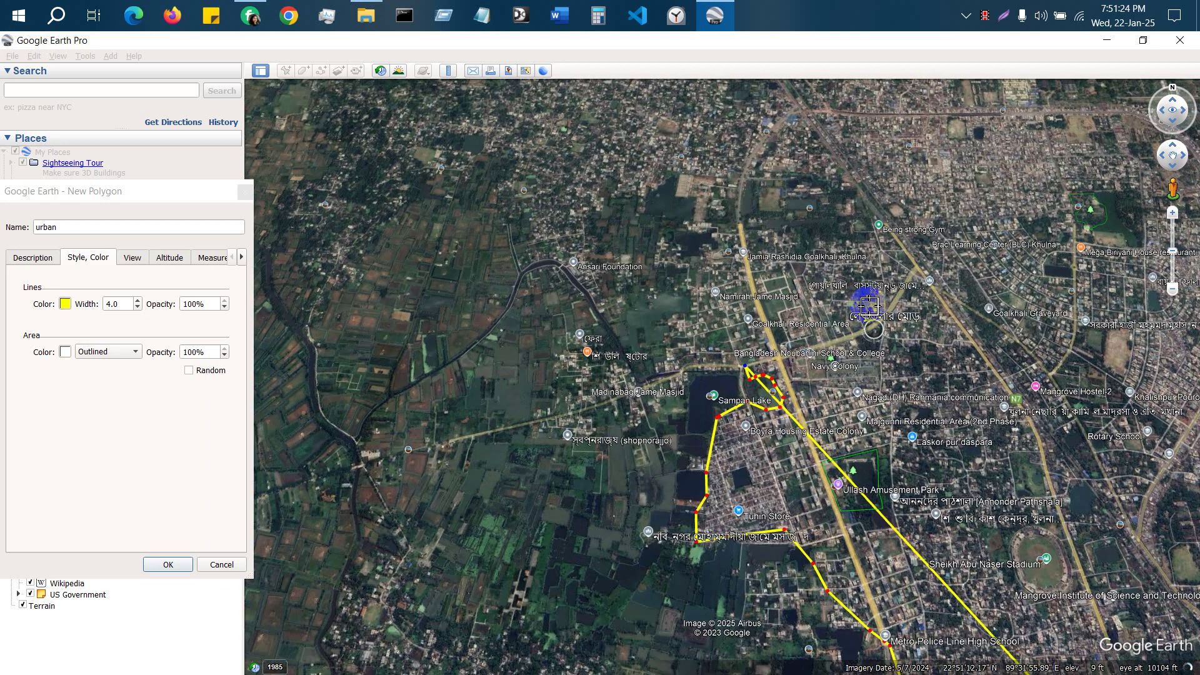
scroll(704, 279, up, 3)
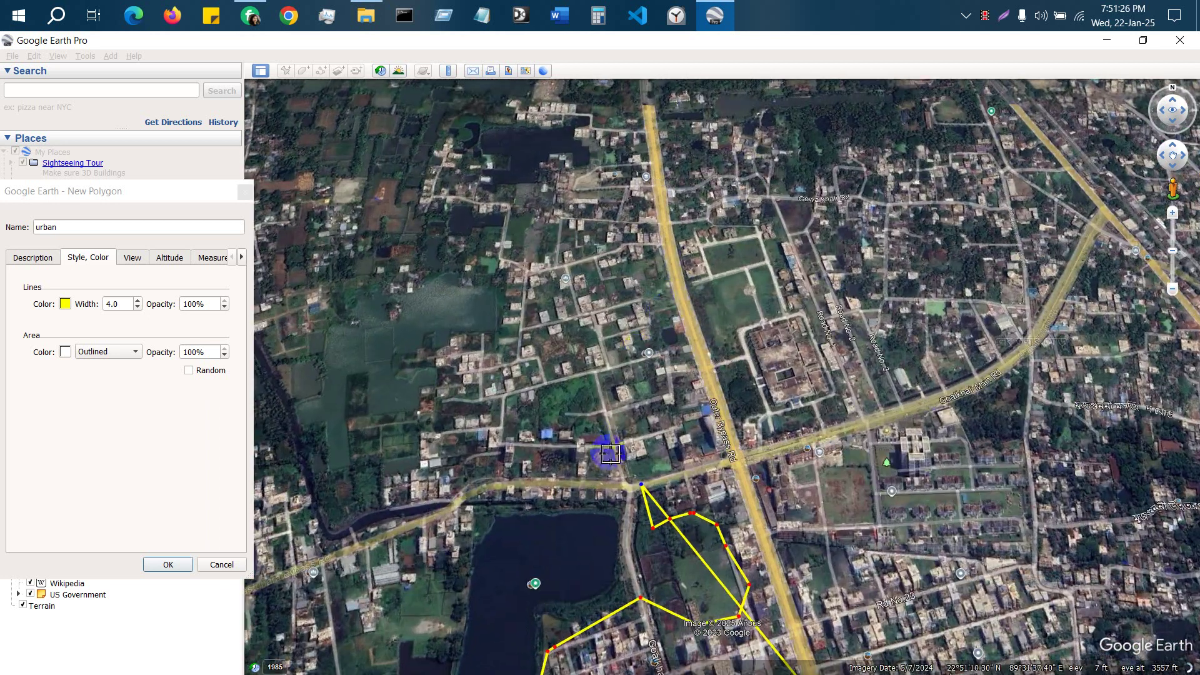
click(605, 489)
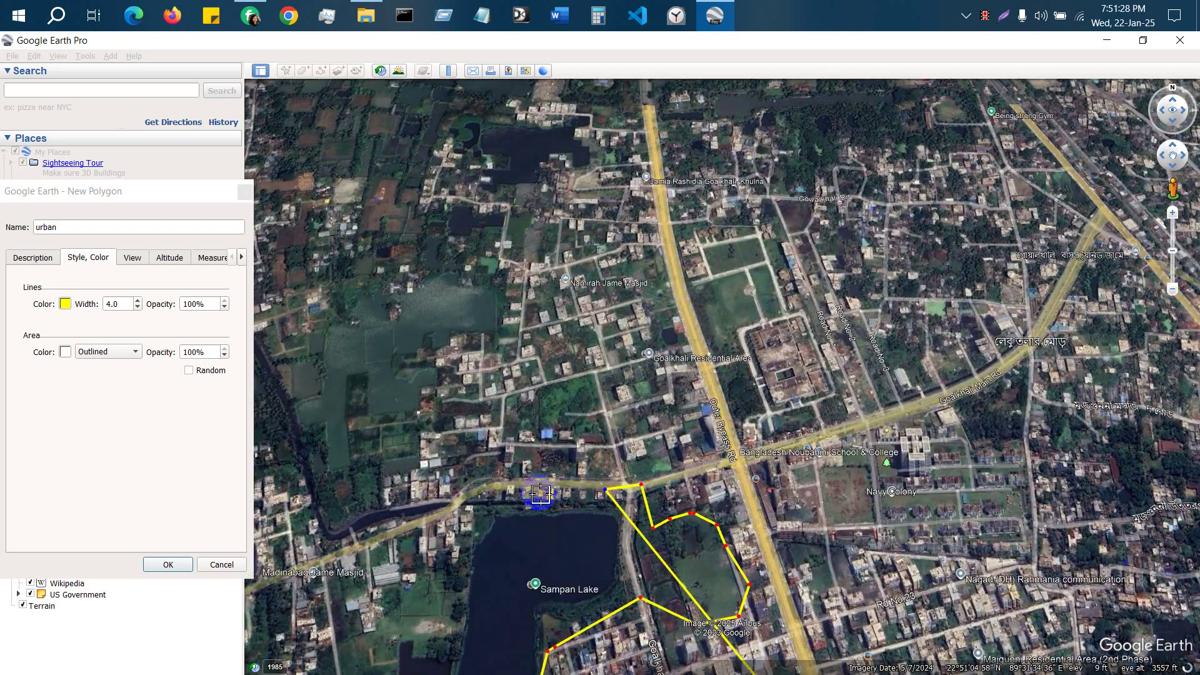
click(552, 488)
click(499, 495)
click(468, 512)
click(479, 537)
click(464, 555)
click(411, 574)
click(409, 591)
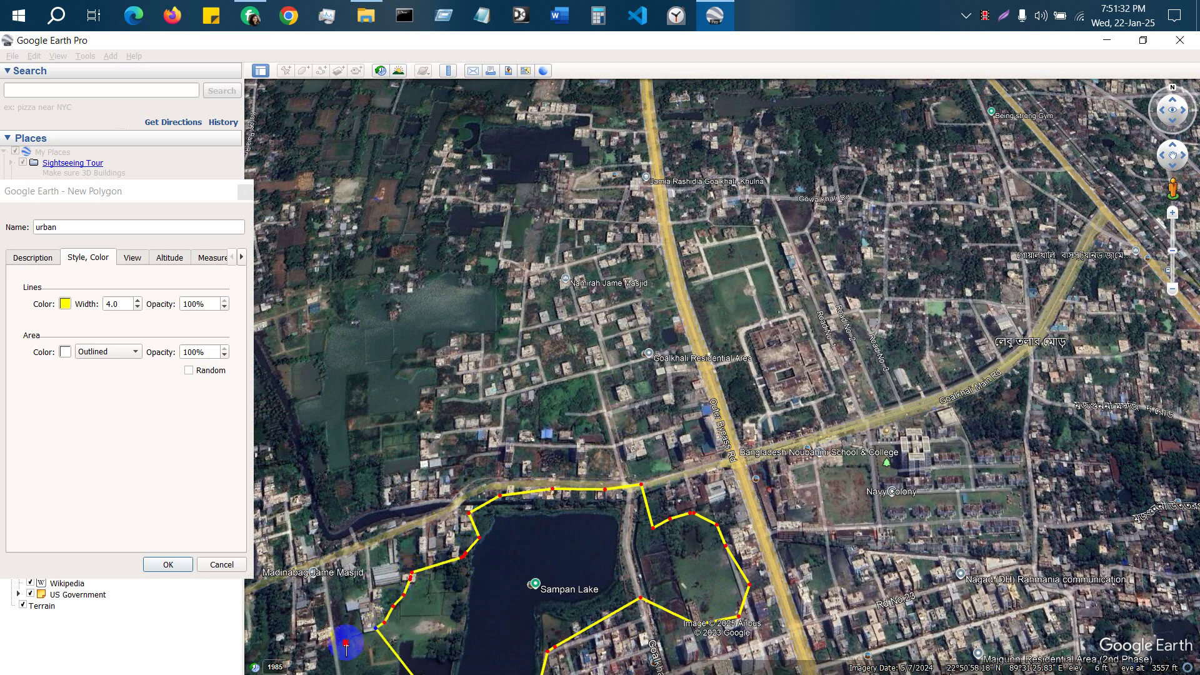
Trace the urban outline around the houses south of Madinabad Jame Masjid and back up to the Bastuhara Bypass Road.
scroll(1078, 179, down, 3)
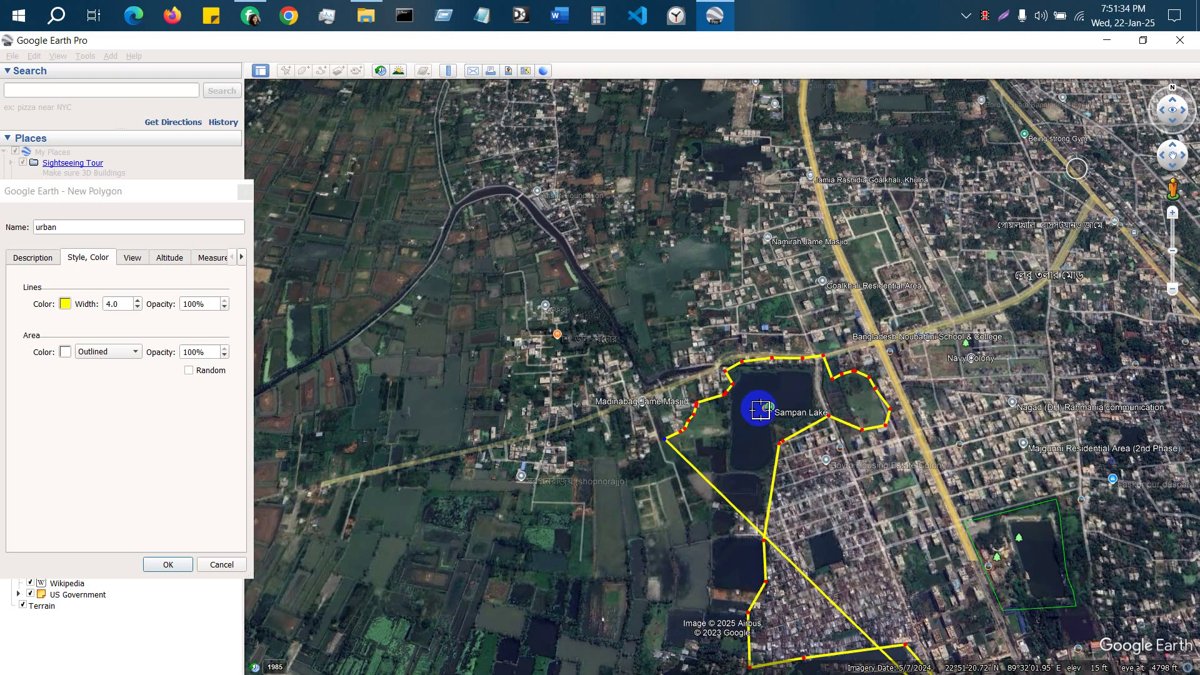
scroll(606, 421, up, 2)
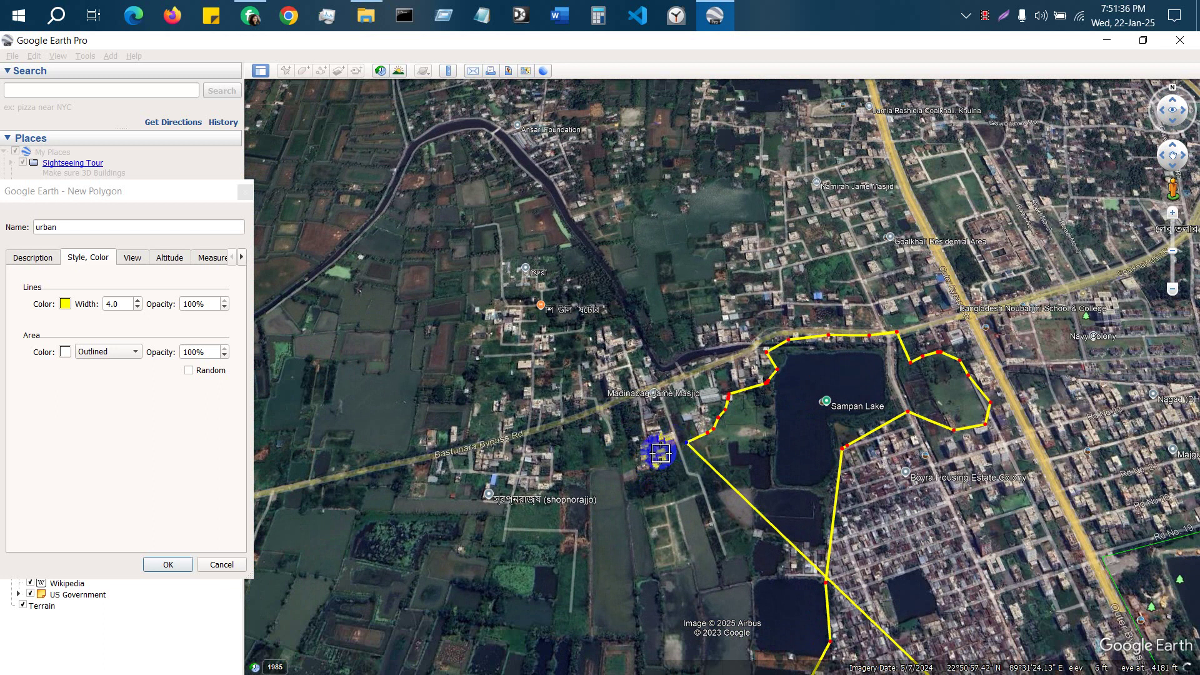
click(674, 442)
click(662, 460)
click(657, 472)
click(628, 465)
click(631, 446)
click(642, 414)
click(624, 397)
click(607, 414)
click(598, 419)
Loop the urban outline around the cluster of houses south of Bastuhara Bypass Road by shopnorajjo.
click(556, 425)
click(529, 441)
click(529, 449)
click(546, 465)
click(567, 472)
click(534, 493)
click(503, 485)
click(482, 485)
click(463, 462)
click(478, 440)
click(487, 431)
click(517, 426)
Trace the urban outline around the houses north of Bastuhara Bypass Road, back along the canal, and up to Namirah Jame Masjid.
click(515, 388)
click(548, 370)
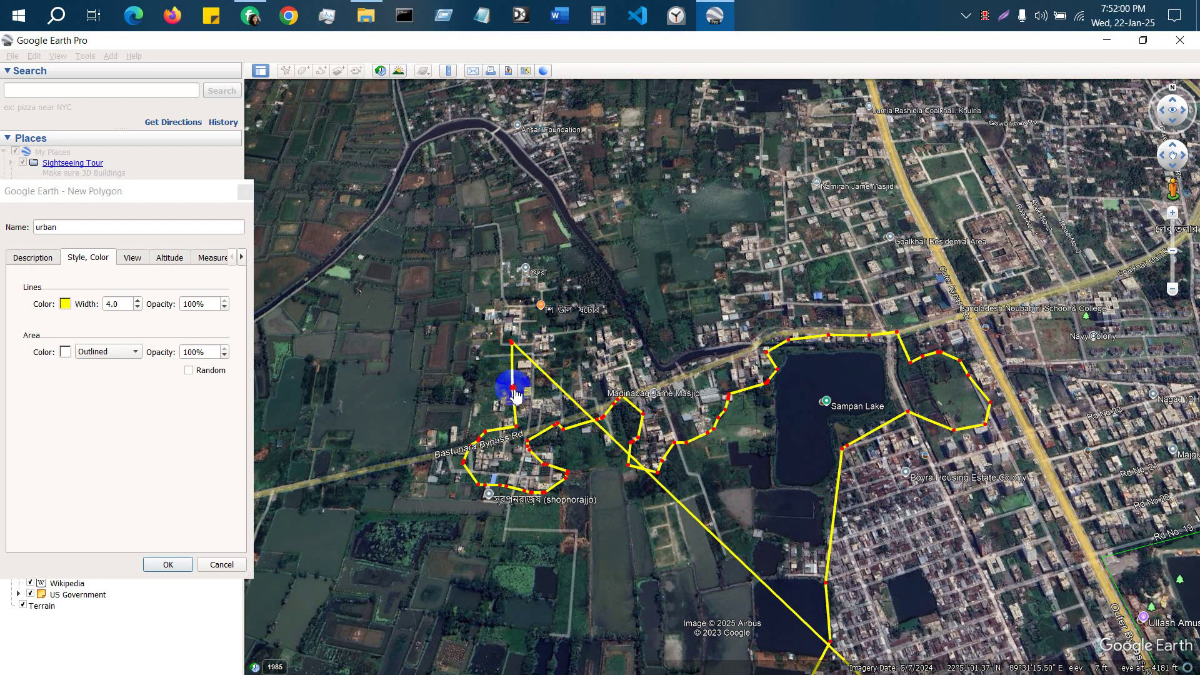
mouse_move(512, 345)
mouse_down()
mouse_move(503, 312)
mouse_move(534, 307)
mouse_move(568, 375)
mouse_move(590, 331)
mouse_move(619, 319)
mouse_move(636, 372)
mouse_move(772, 342)
mouse_move(703, 337)
mouse_move(692, 303)
mouse_move(712, 283)
mouse_move(723, 234)
mouse_move(761, 215)
mouse_move(813, 227)
mouse_move(792, 195)
mouse_up()
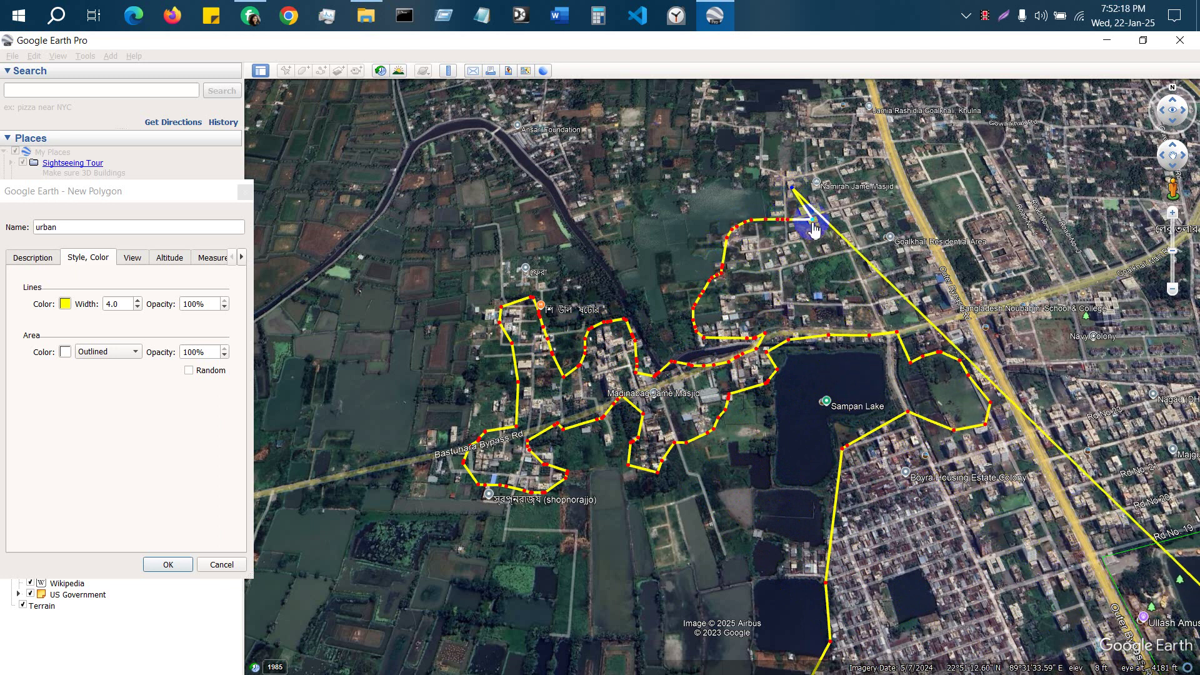
Trace the urban outline from Namirah Jame Masjid around Daulatpur, past Government Brajalal College and the jute mill quarters to Wonderland Amusement Park.
scroll(936, 243, down, 5)
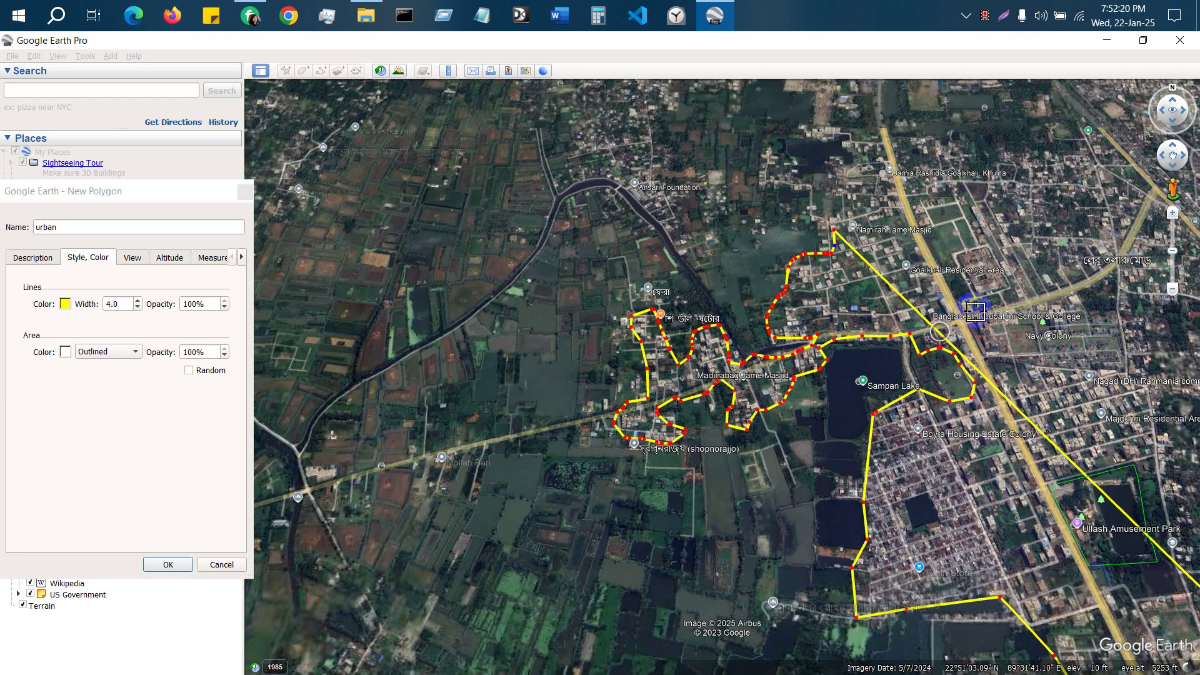
scroll(952, 546, up, 2)
scroll(953, 546, down, 3)
scroll(683, 519, down, 3)
scroll(843, 346, up, 3)
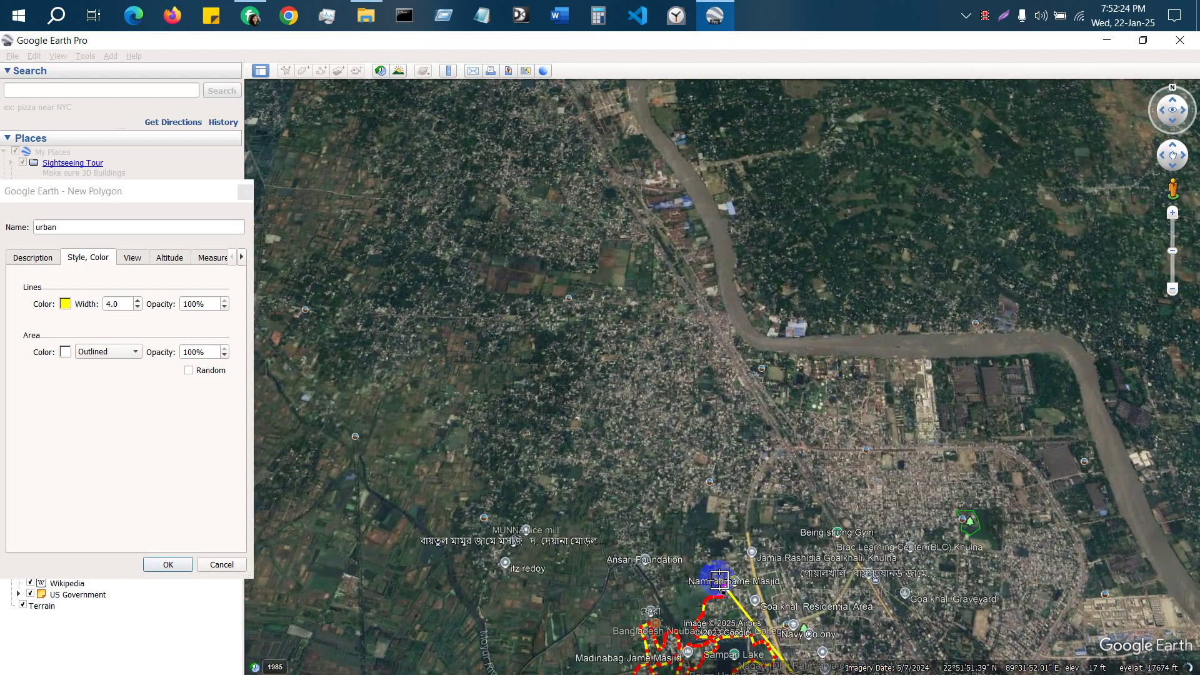
mouse_move(728, 587)
mouse_down()
mouse_move(707, 536)
mouse_move(670, 529)
mouse_move(630, 544)
mouse_move(522, 441)
mouse_move(544, 388)
mouse_move(627, 341)
mouse_move(635, 316)
mouse_move(713, 305)
mouse_move(755, 366)
mouse_move(824, 376)
mouse_move(913, 445)
mouse_move(1013, 445)
mouse_move(1050, 482)
mouse_up()
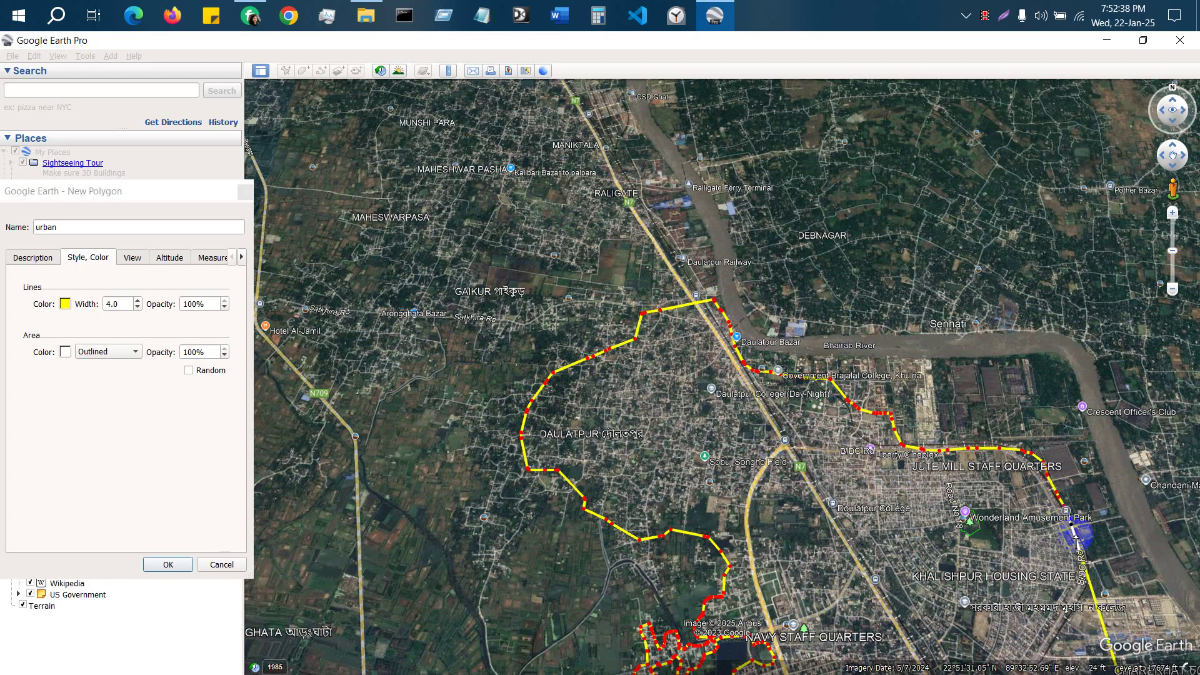
Examine the whole urban outline against the district boundary and the untraced stretch along Khulna's eastern riverside.
scroll(1089, 587, down, 4)
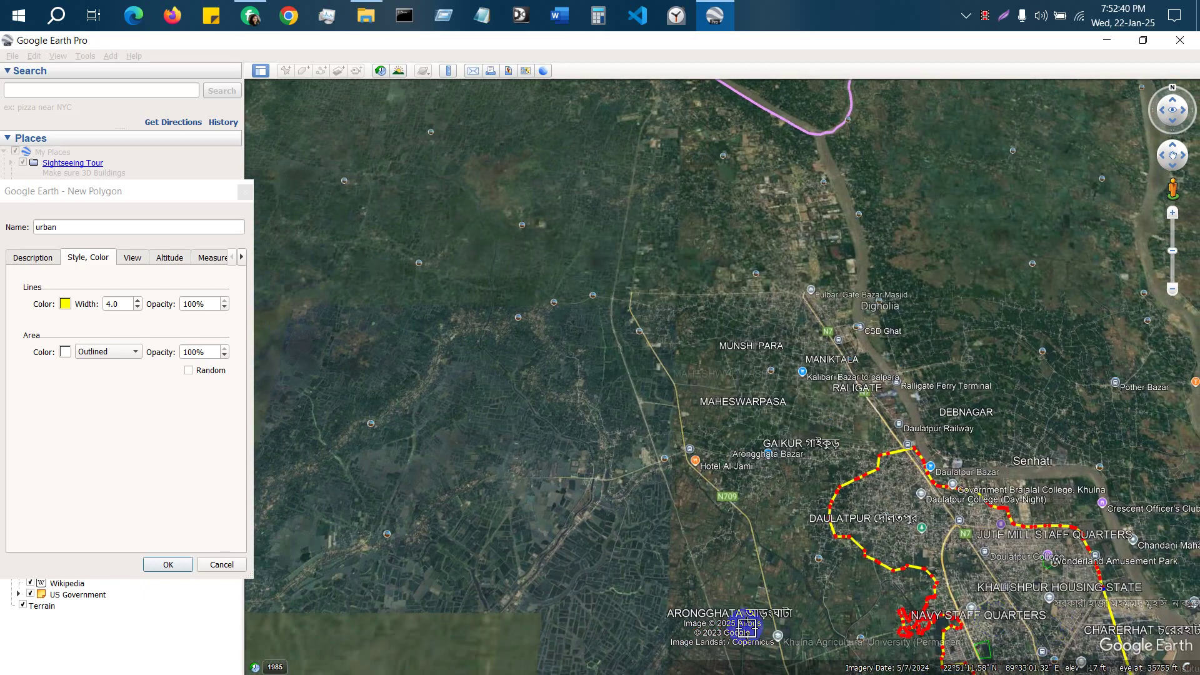
scroll(970, 621, down, 2)
scroll(728, 549, down, 2)
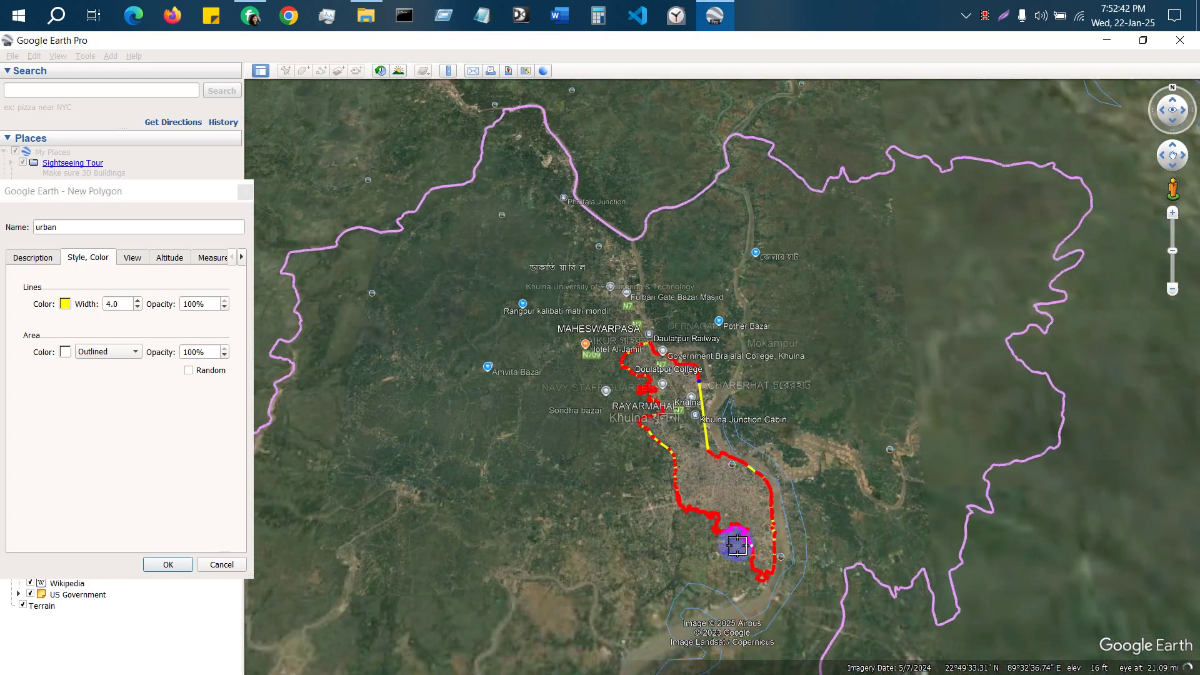
scroll(716, 497, up, 3)
scroll(549, 502, down, 2)
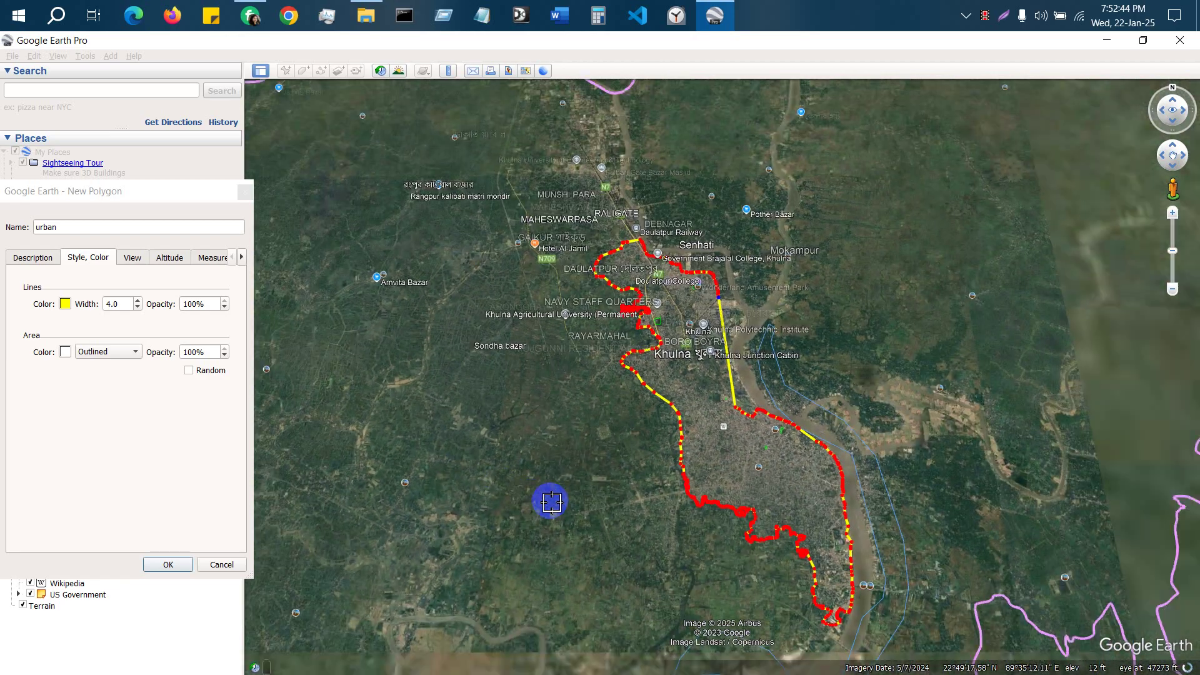
scroll(1095, 402, up, 3)
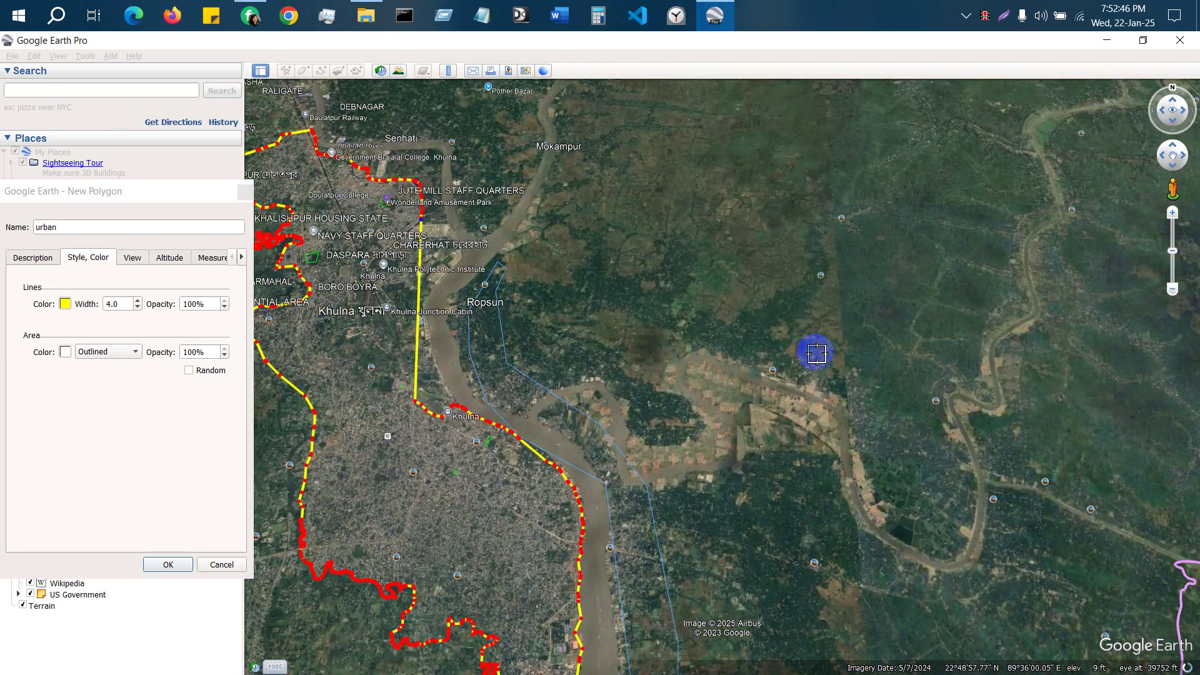
scroll(772, 280, down, 2)
scroll(509, 268, up, 3)
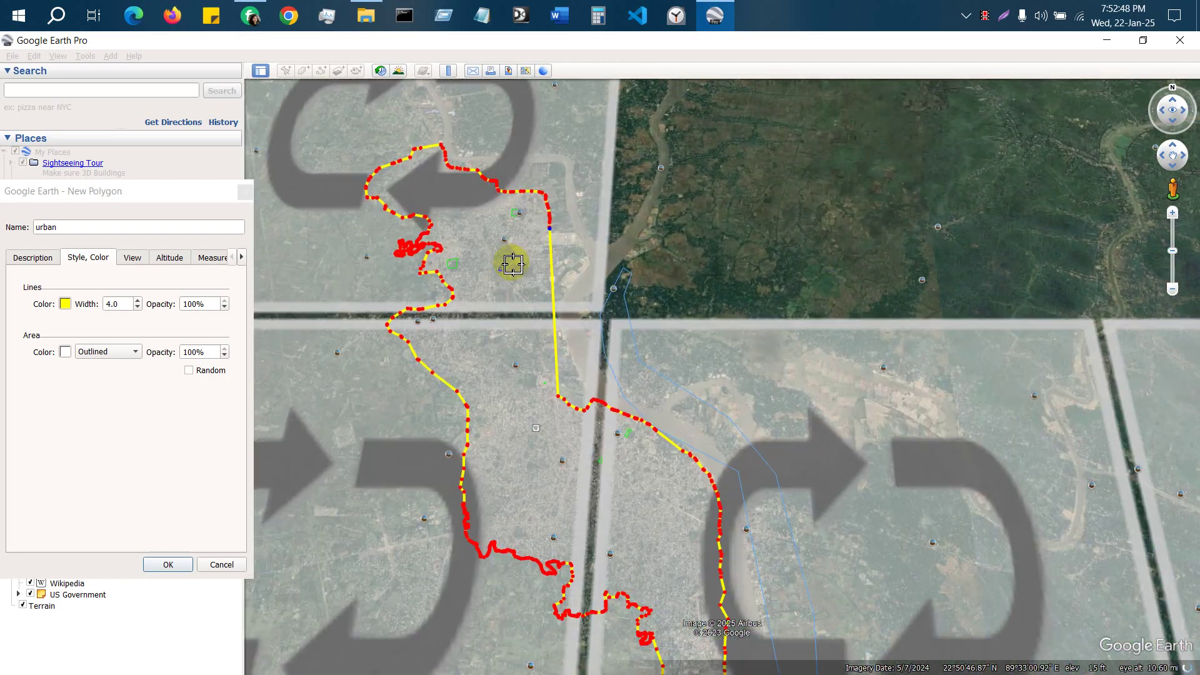
Extend the urban outline from the road near Coffee Shop east along the power plant's northern edge, removing misplaced points.
scroll(531, 263, up, 2)
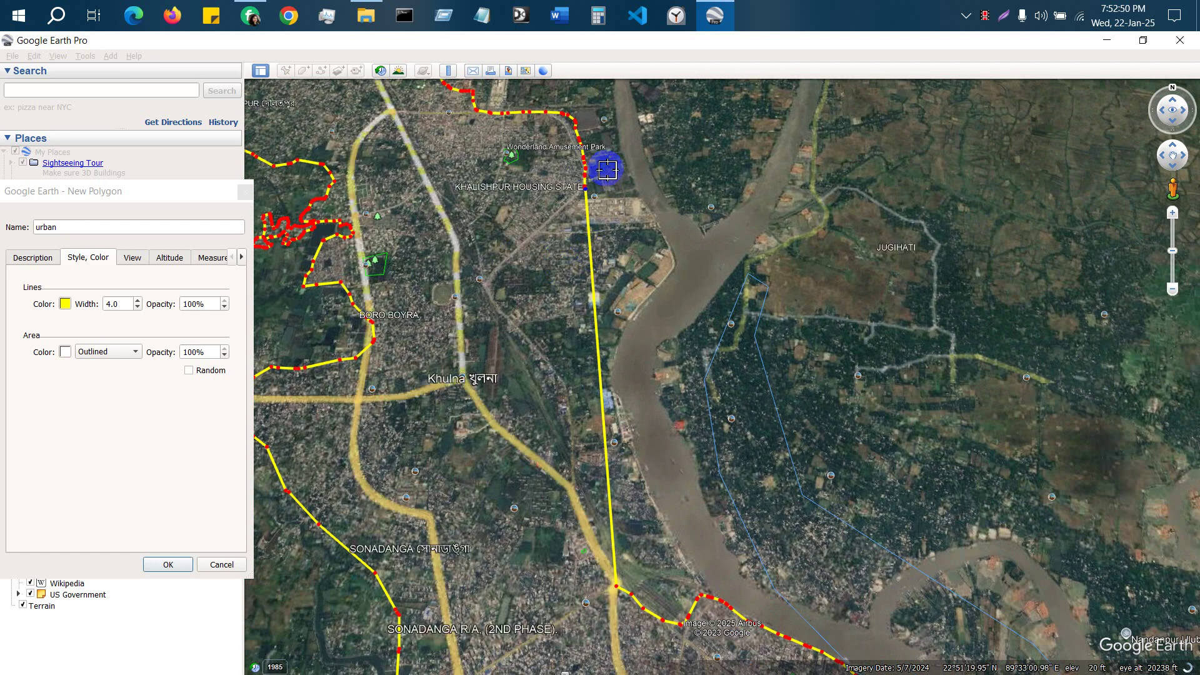
scroll(608, 188, up, 2)
scroll(610, 212, up, 3)
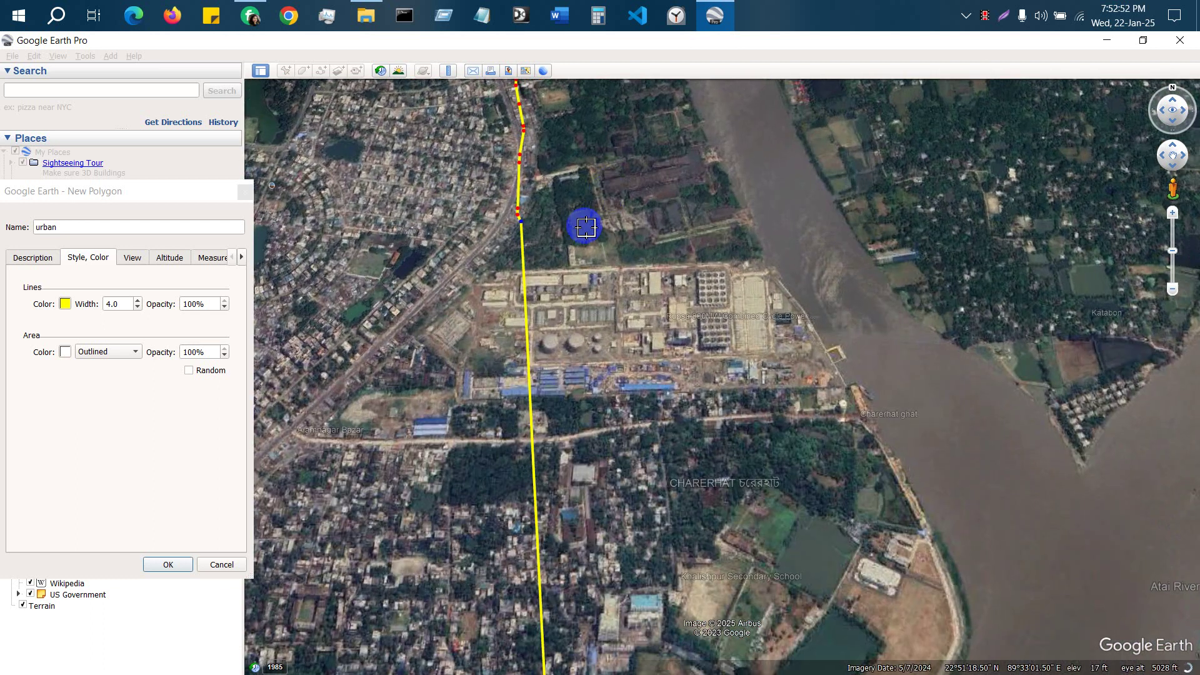
click(505, 259)
click(531, 270)
click(544, 271)
drag(591, 278, 612, 278)
drag(696, 281, 743, 279)
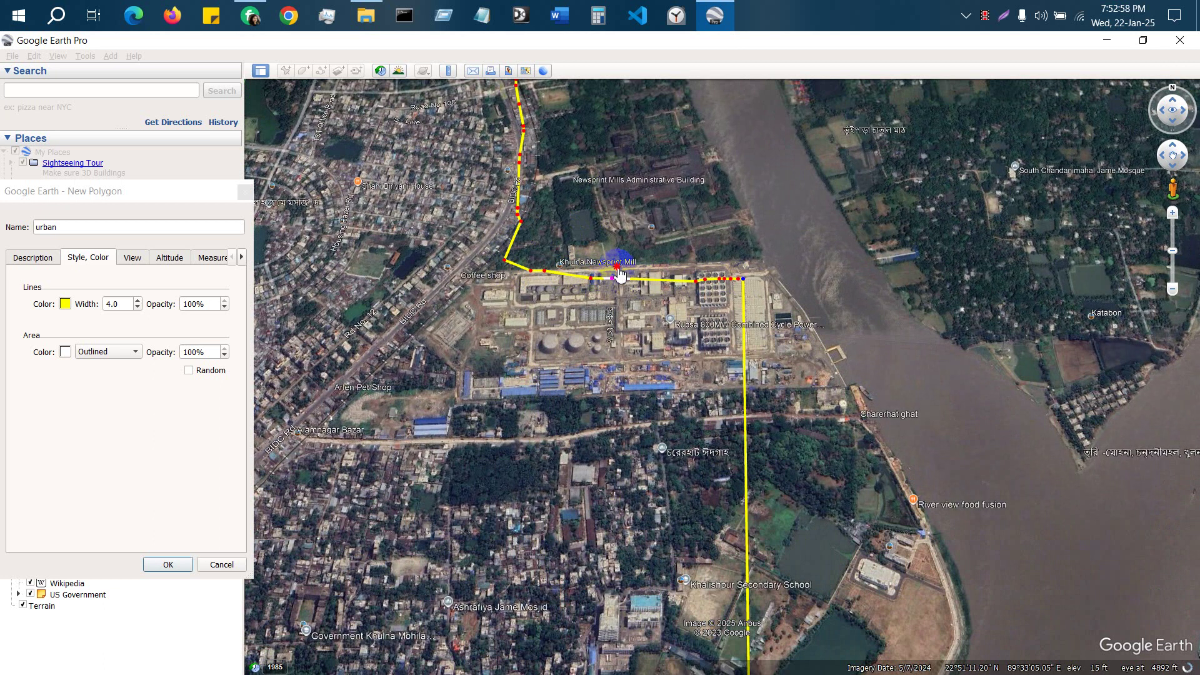
right_click(592, 277)
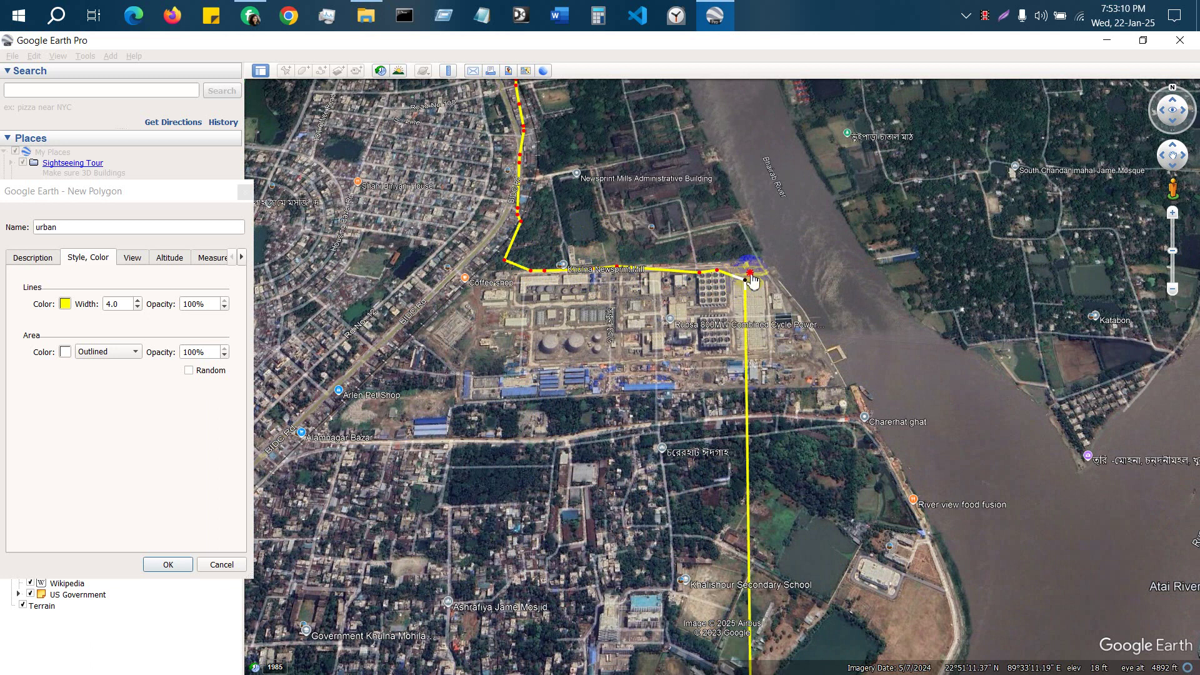
Trace the urban outline down the power plant's eastern edge beside the Bhairab River, following its indented southeast corner.
click(756, 269)
click(782, 311)
click(803, 323)
click(807, 330)
click(766, 360)
click(750, 366)
click(790, 370)
click(808, 382)
Continue the urban outline west along the road from Charerhat ghat and south to the houses by Khalishpur Secondary School.
drag(778, 410, 724, 412)
click(703, 433)
click(645, 436)
drag(662, 479, 669, 545)
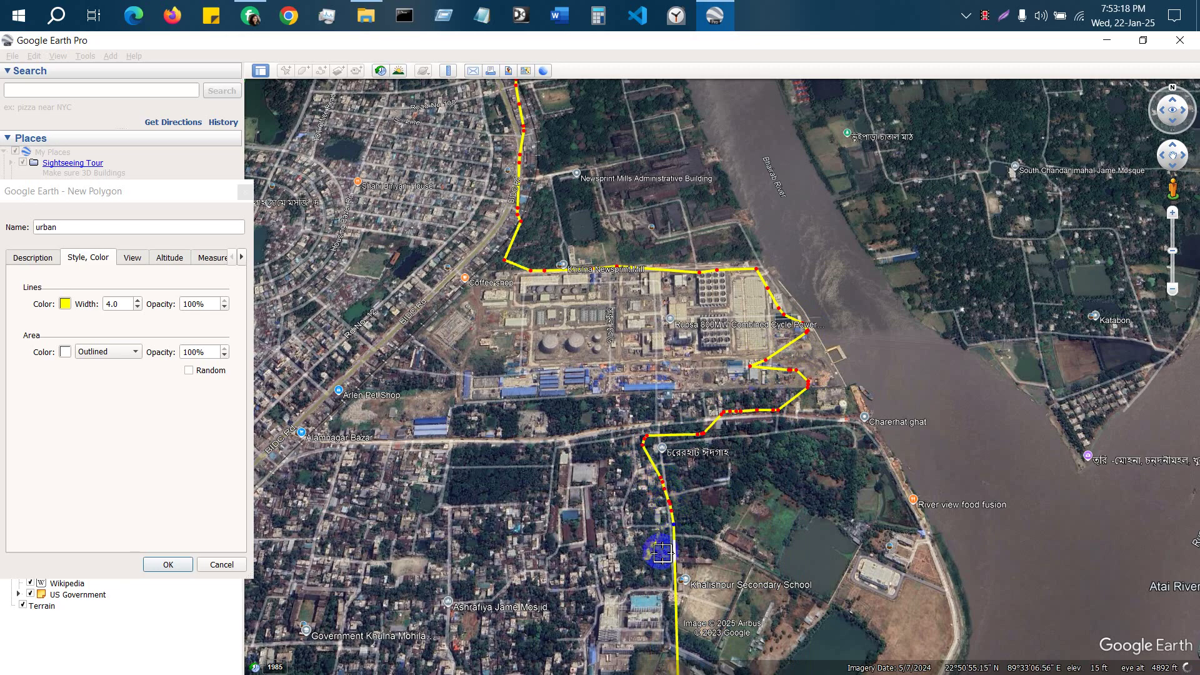
Continue the urban outline south past Khalishpur Secondary School and loop it around the buildings west of Masranga Lake.
scroll(695, 619, down, 3)
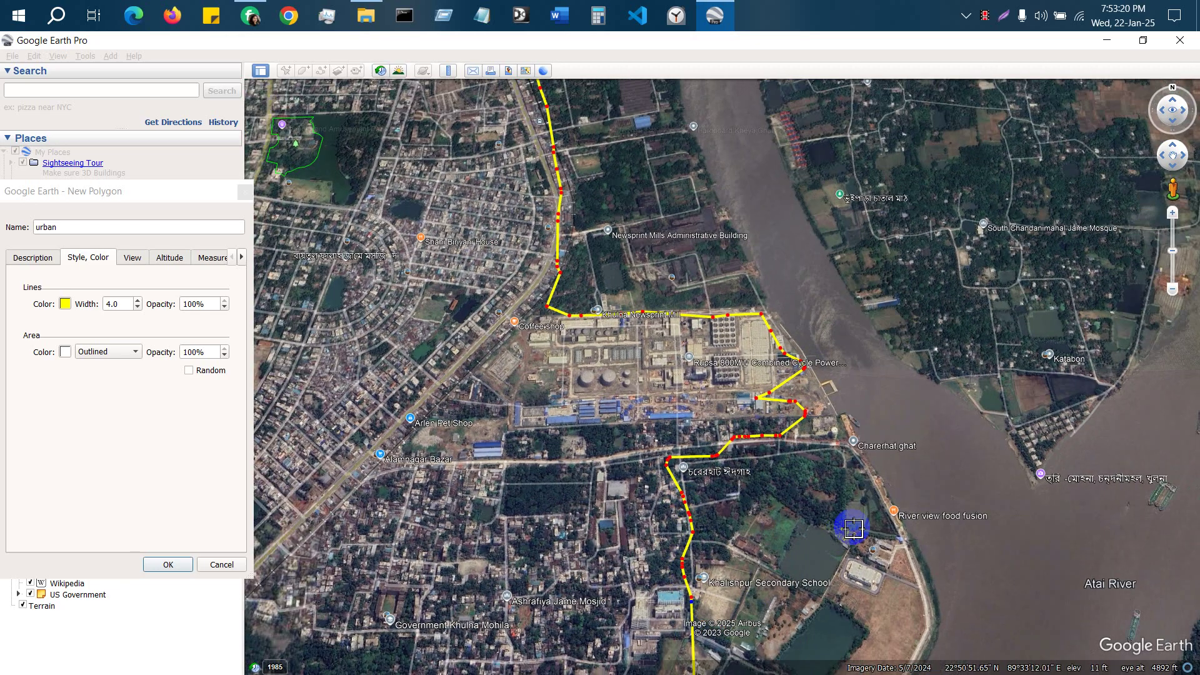
scroll(844, 632, up, 3)
scroll(1082, 257, down, 4)
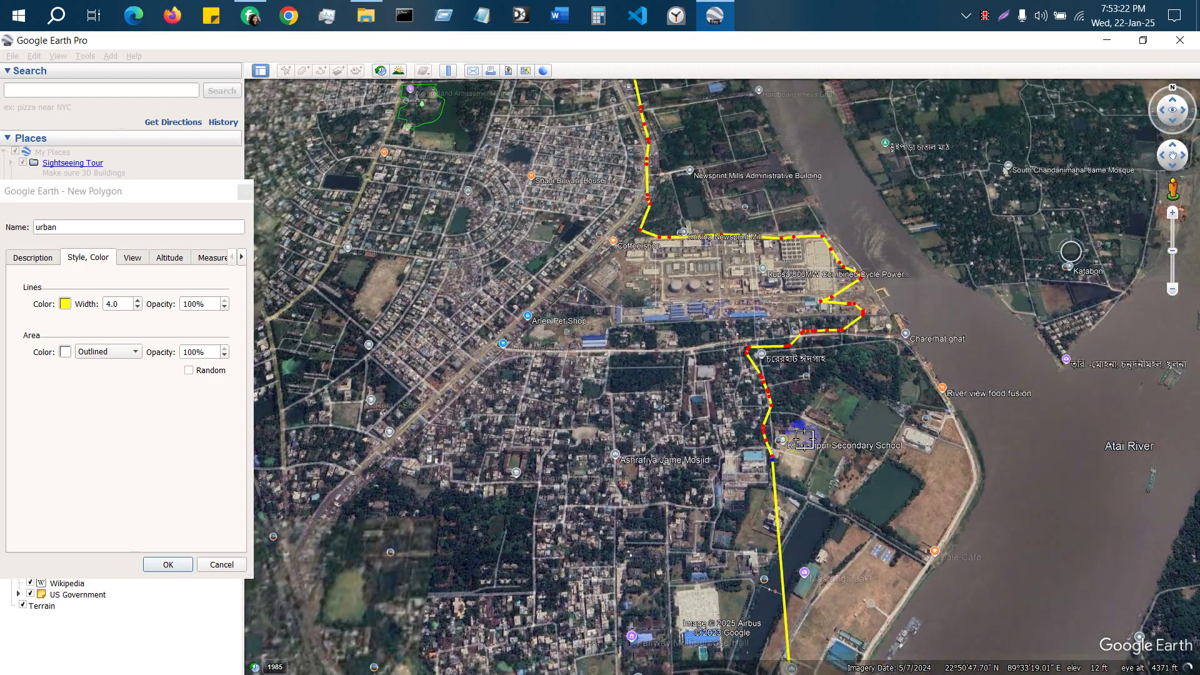
scroll(811, 442, up, 4)
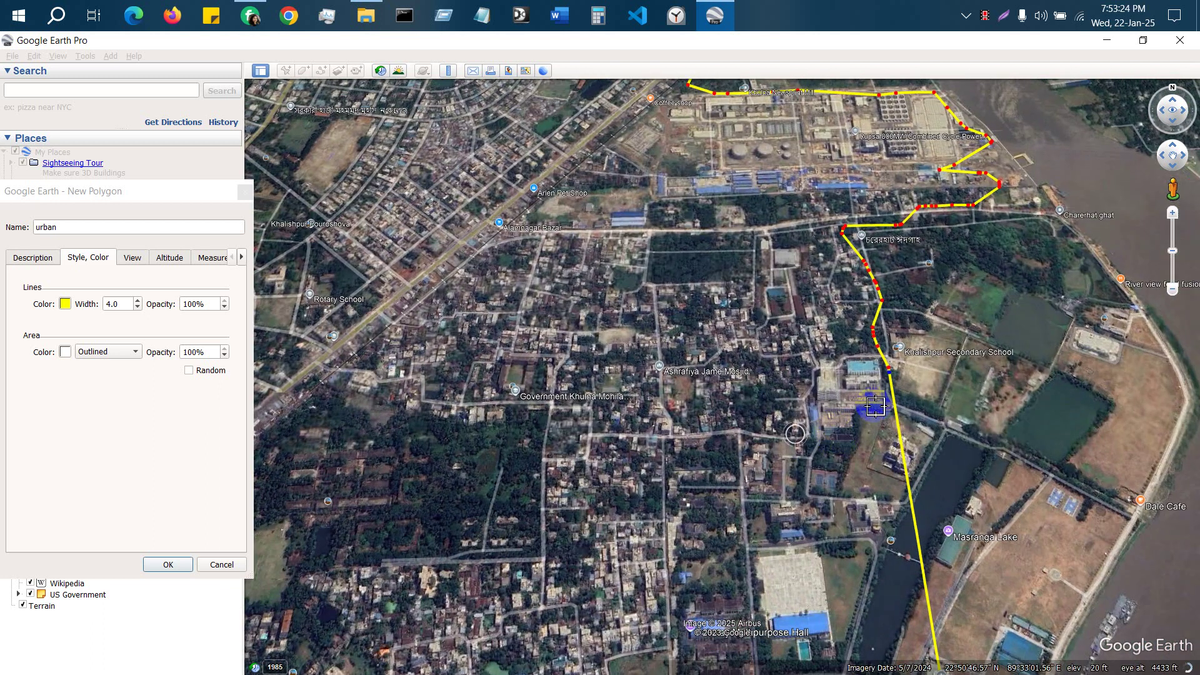
click(881, 406)
mouse_move(838, 422)
mouse_down()
mouse_move(808, 487)
mouse_move(874, 489)
mouse_move(900, 431)
mouse_move(931, 457)
mouse_move(890, 512)
mouse_up()
Trace the urban outline from Masranga Lake past BNS Titumir to Navy Check Post and southeast along Old Jessore Road.
scroll(850, 550, down, 3)
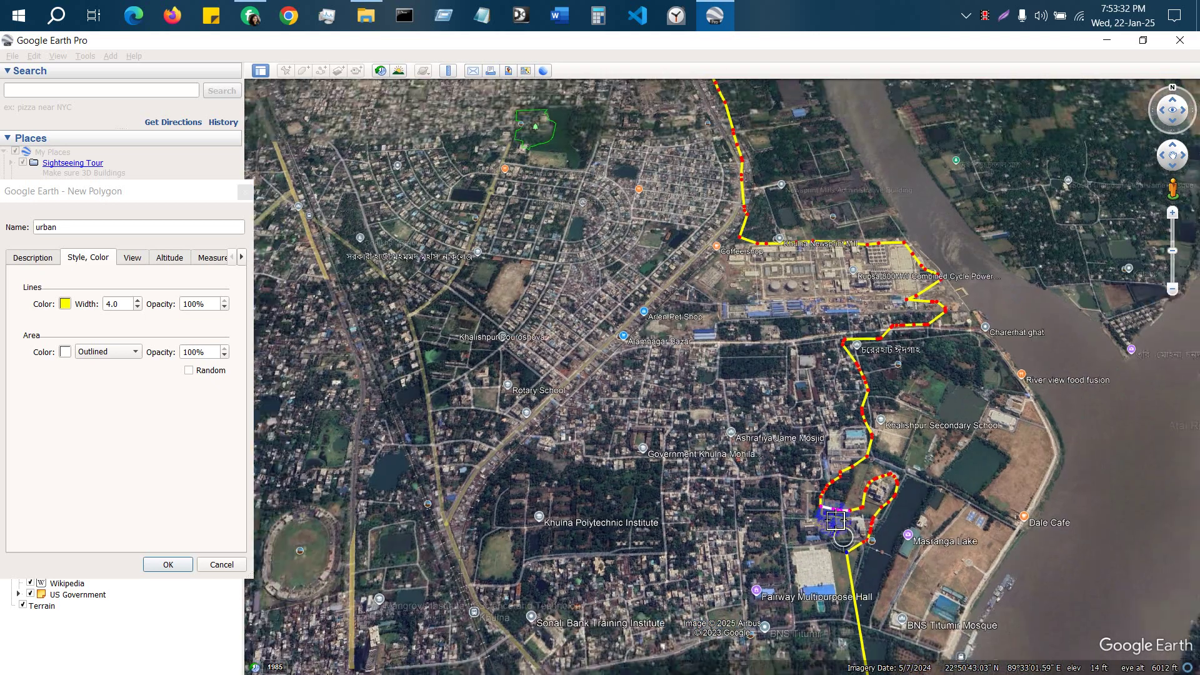
scroll(871, 258, down, 3)
scroll(815, 535, up, 3)
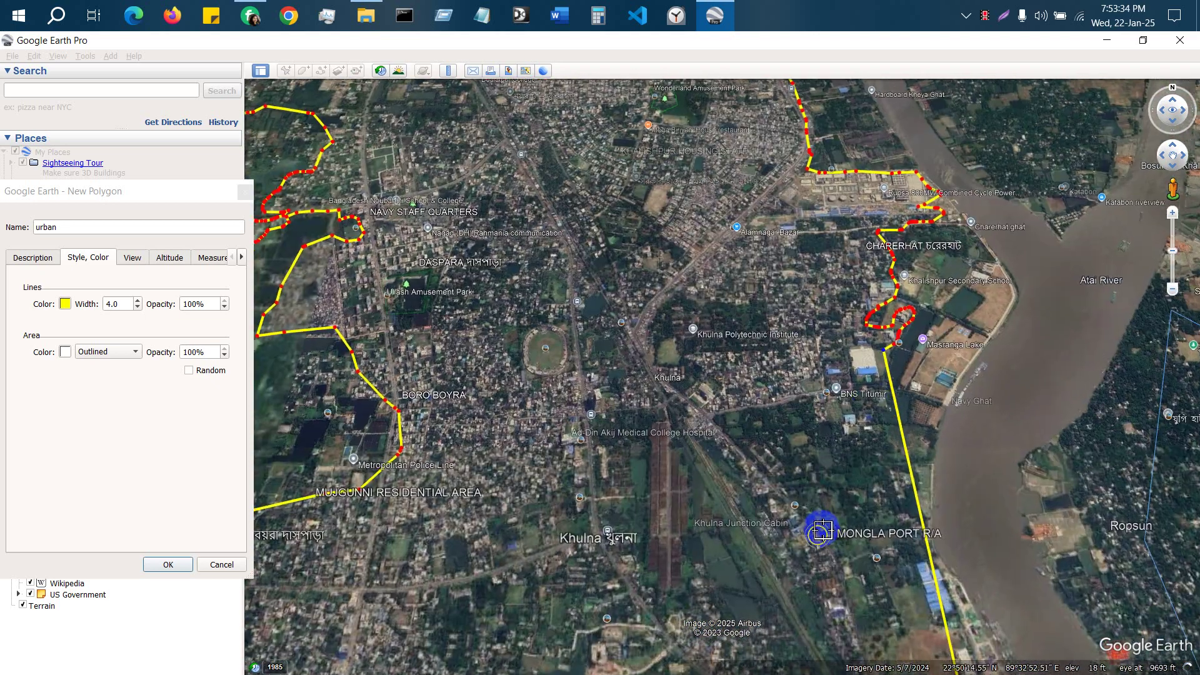
click(911, 315)
mouse_move(911, 315)
mouse_down()
mouse_move(856, 339)
mouse_move(705, 360)
mouse_move(672, 383)
mouse_move(750, 435)
mouse_move(827, 535)
mouse_up()
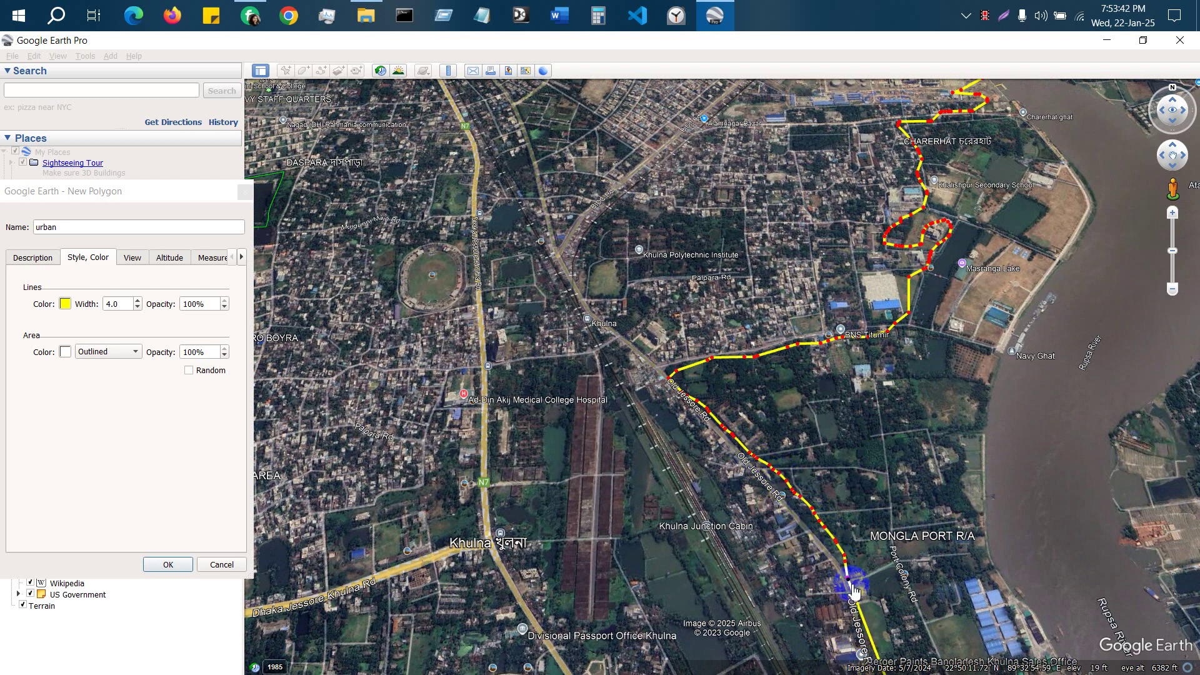
Trace the urban outline down Old Jessore Road, around the open field and blue-roofed riverside warehouses, and past 6 No Ghat, Walkway Park.
scroll(933, 572, down, 2)
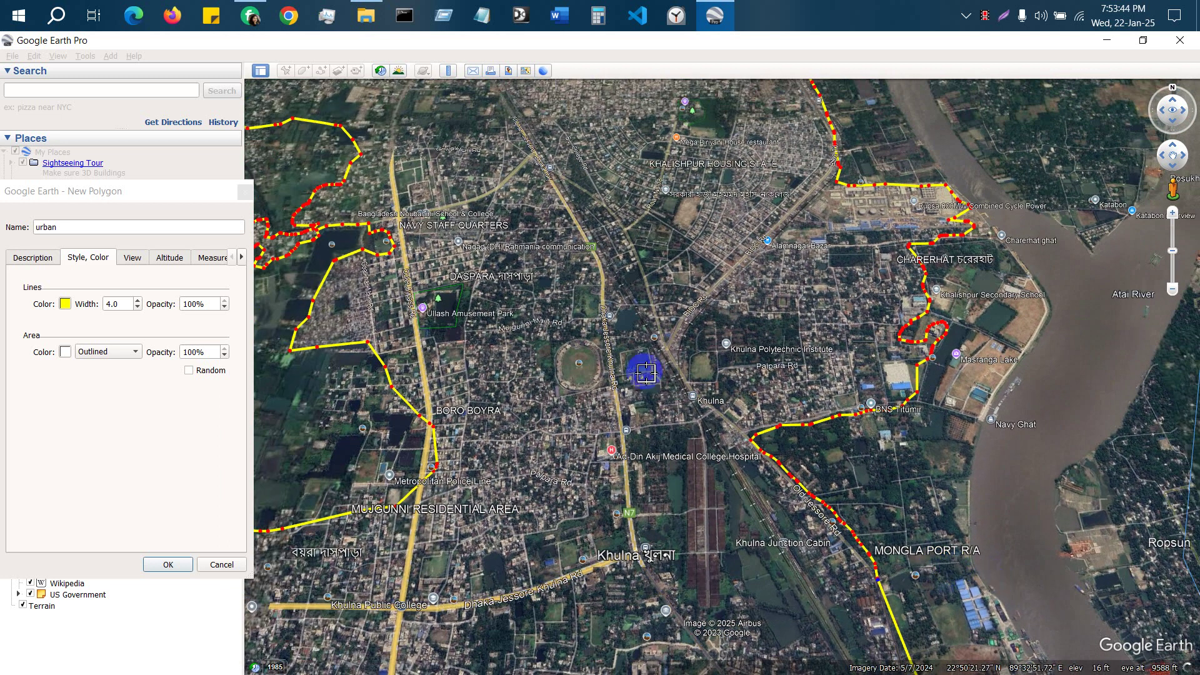
scroll(573, 358, down, 2)
scroll(874, 571, up, 3)
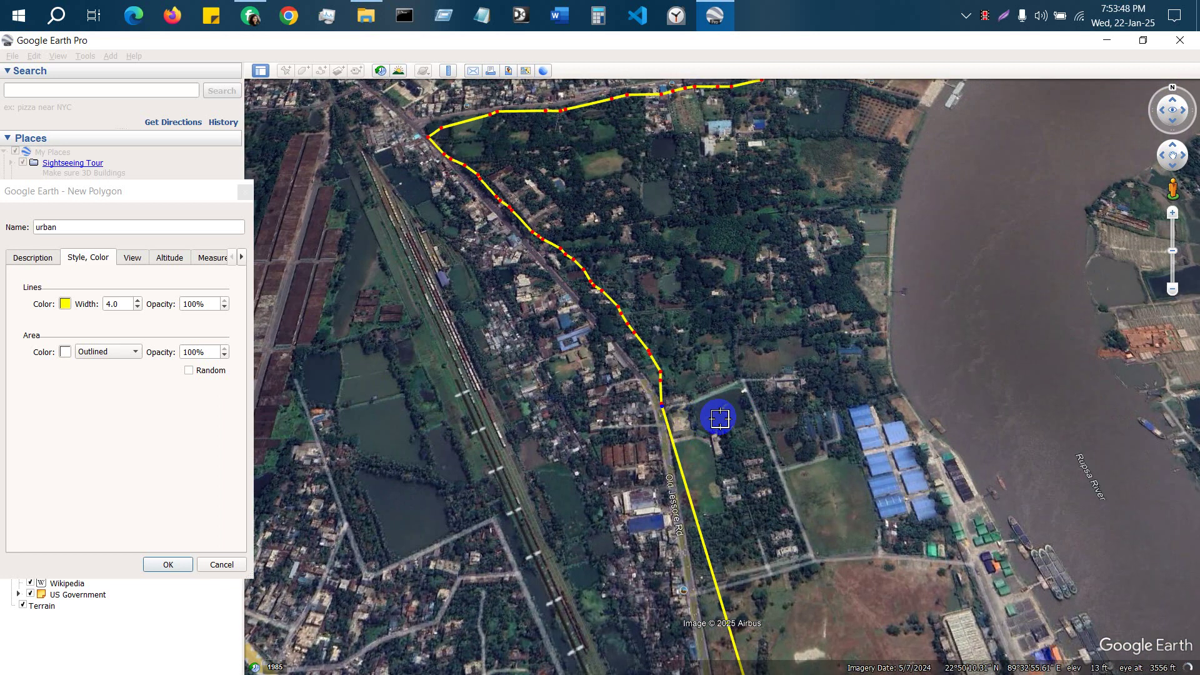
scroll(717, 410, up, 4)
drag(615, 418, 639, 467)
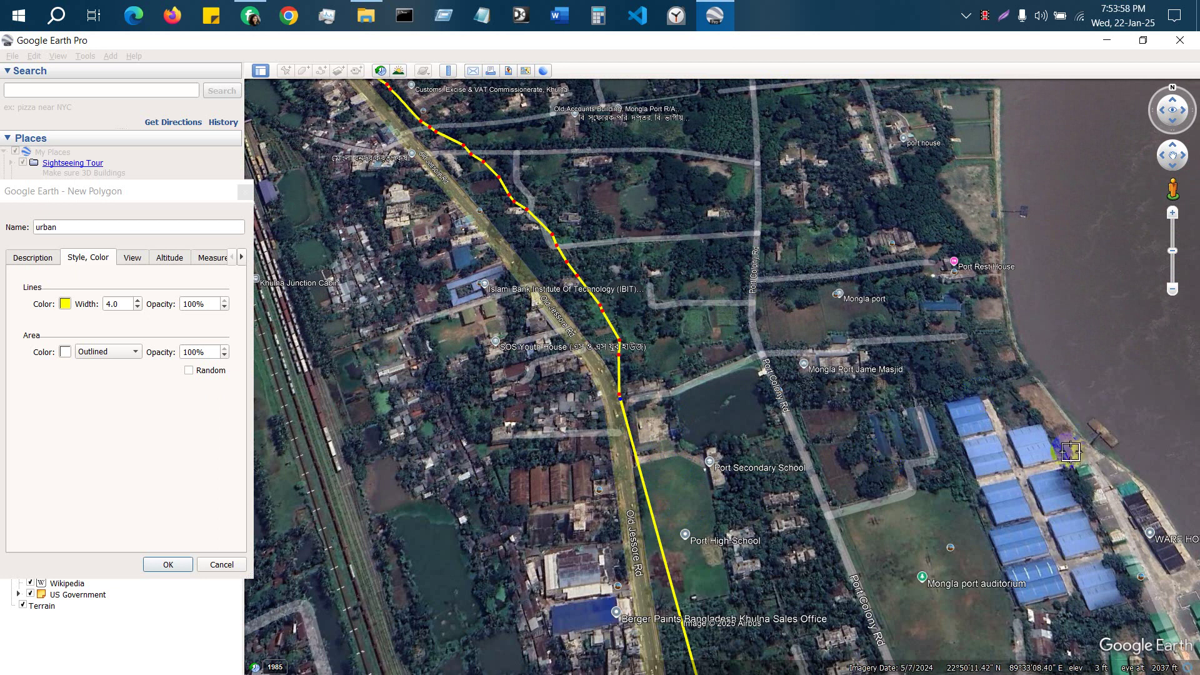
scroll(536, 336, down, 5)
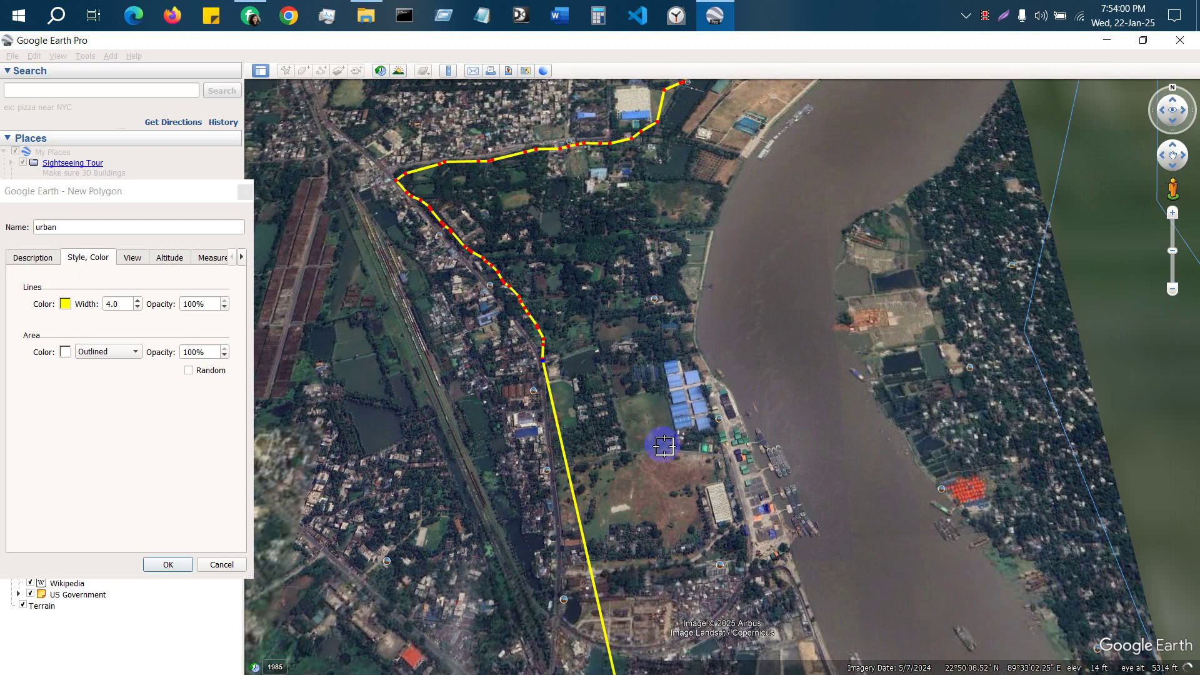
scroll(762, 458, down, 3)
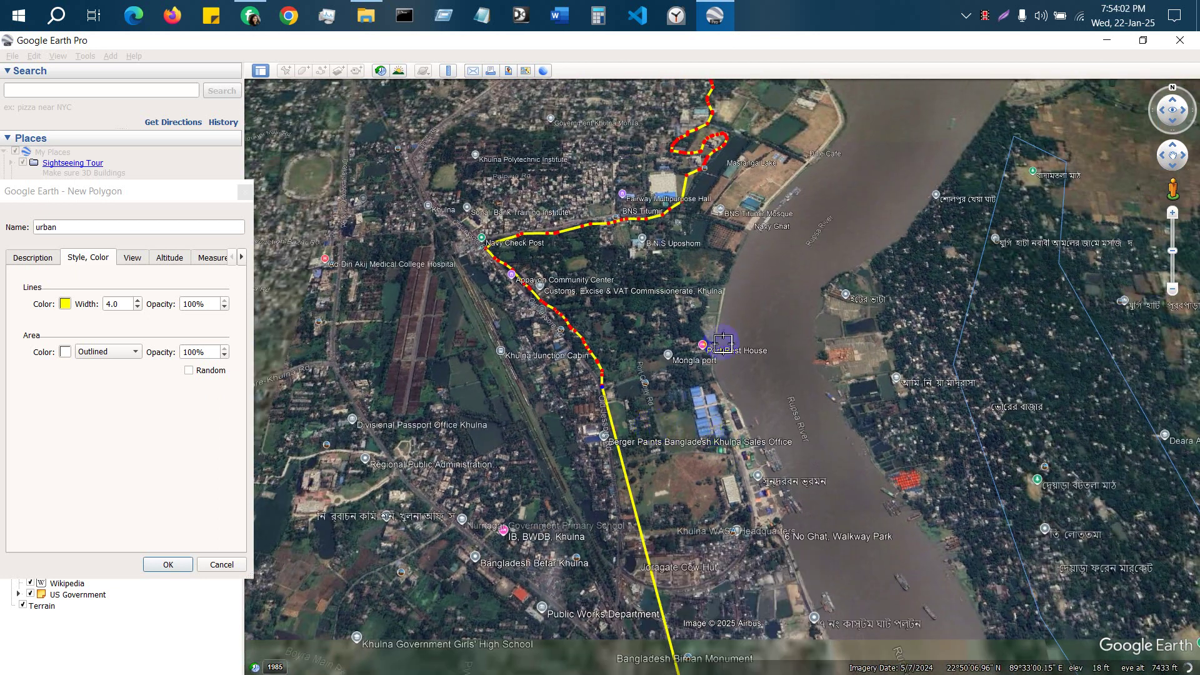
scroll(692, 428, down, 3)
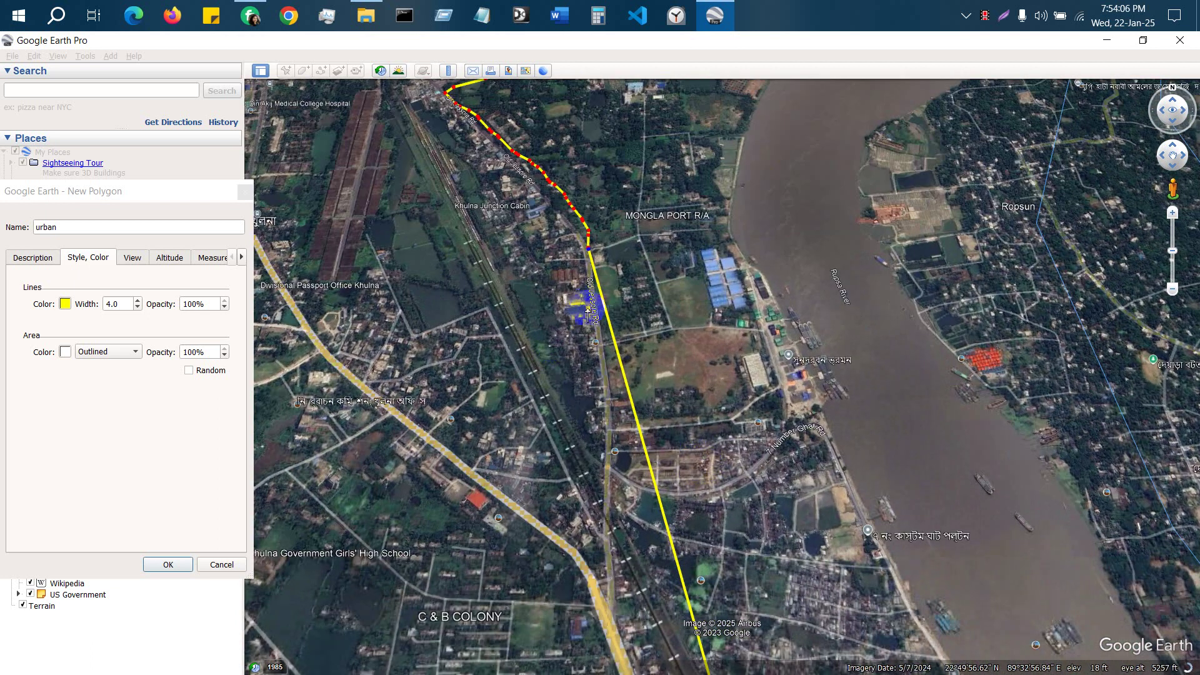
mouse_move(588, 310)
mouse_down()
mouse_move(626, 437)
mouse_move(751, 432)
mouse_move(692, 294)
mouse_move(696, 227)
mouse_move(773, 306)
mouse_move(791, 378)
mouse_up()
drag(792, 329, 853, 538)
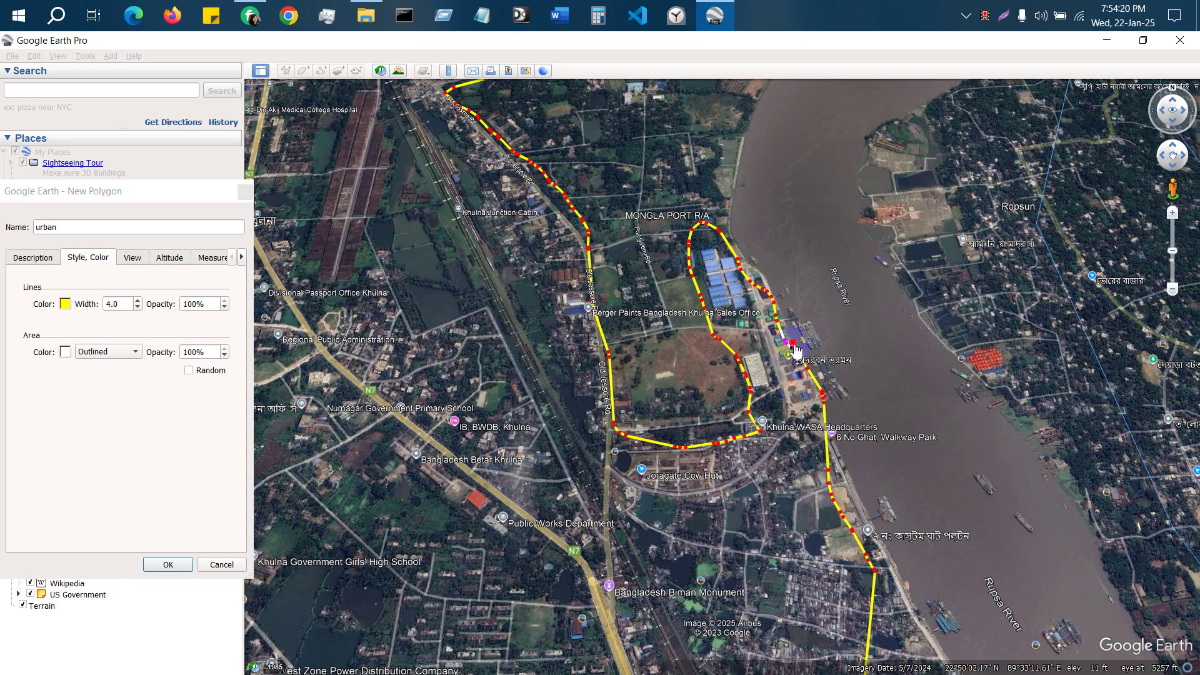
Remove the stray point and continue the urban outline southeast along the Rupsa River bank to the BIWTA Launch Terminal.
scroll(710, 482, down, 3)
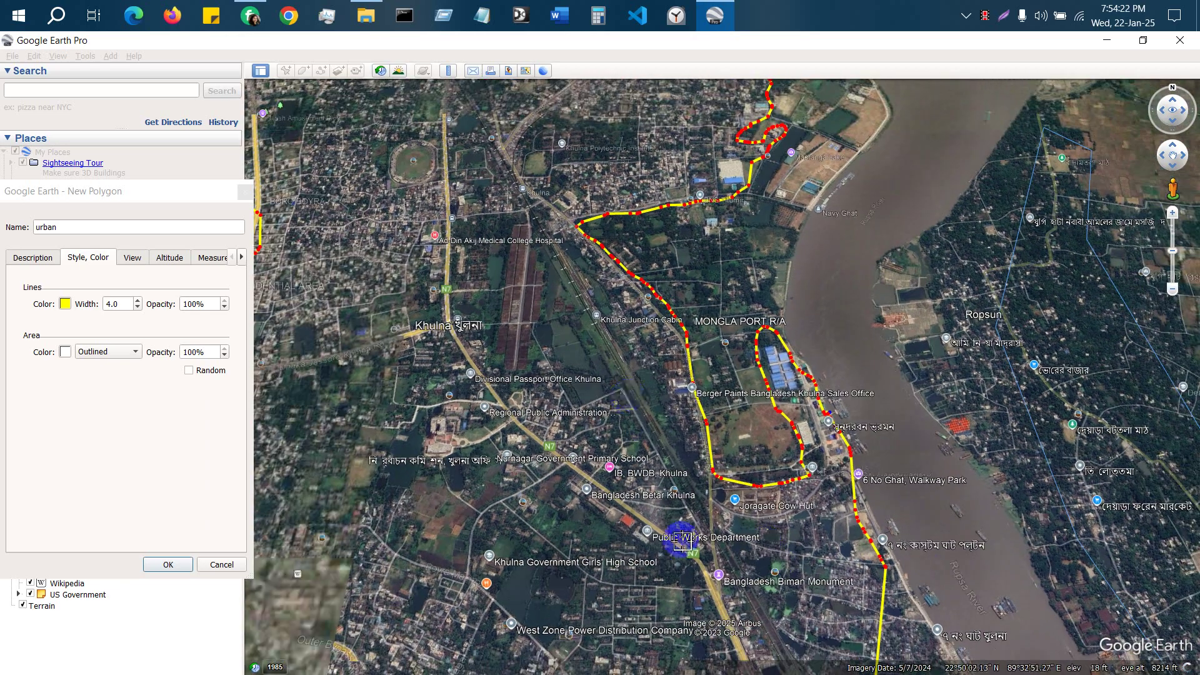
scroll(797, 575, up, 4)
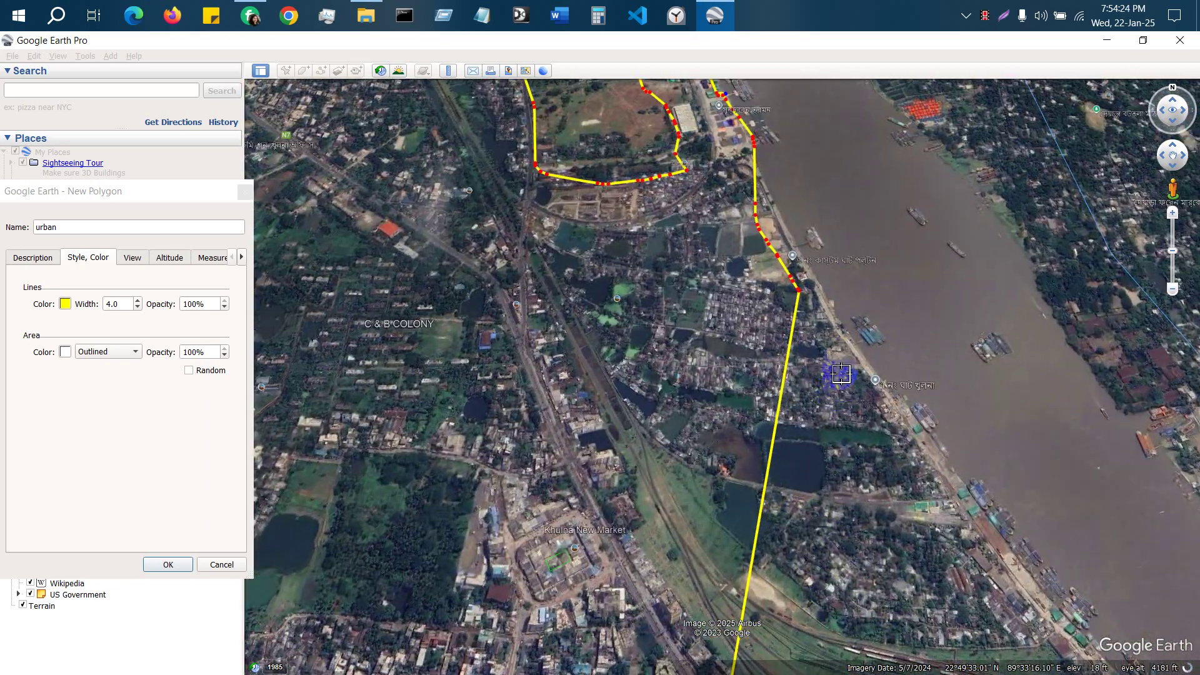
click(845, 346)
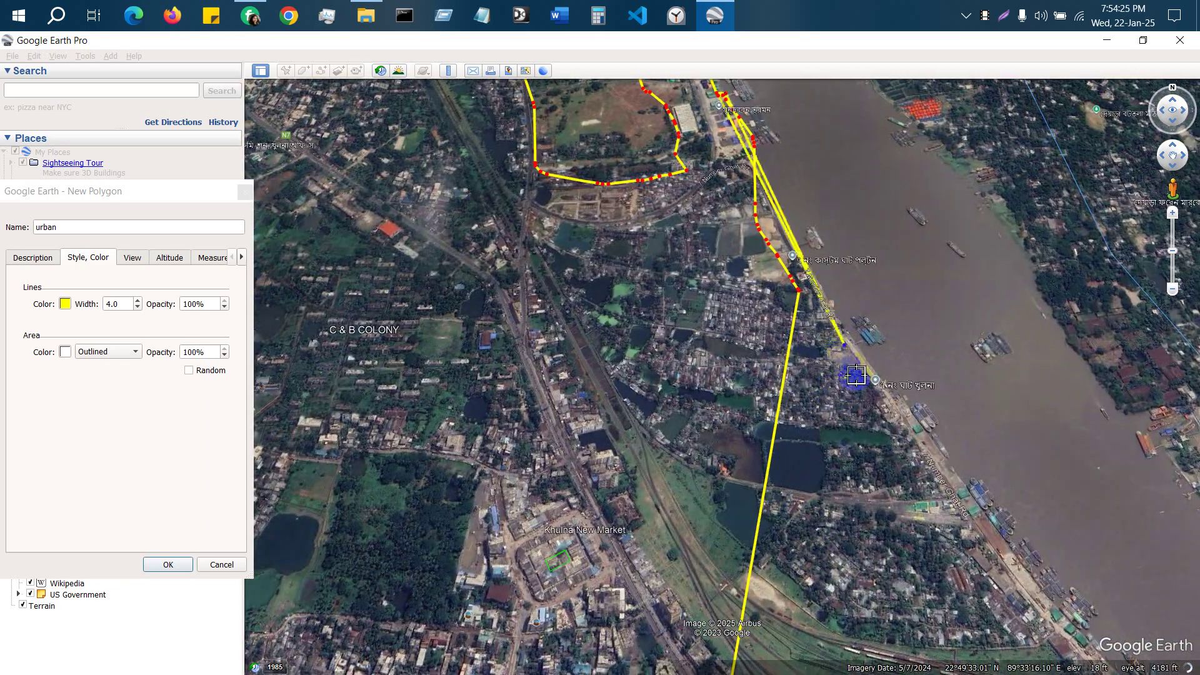
right_click(799, 286)
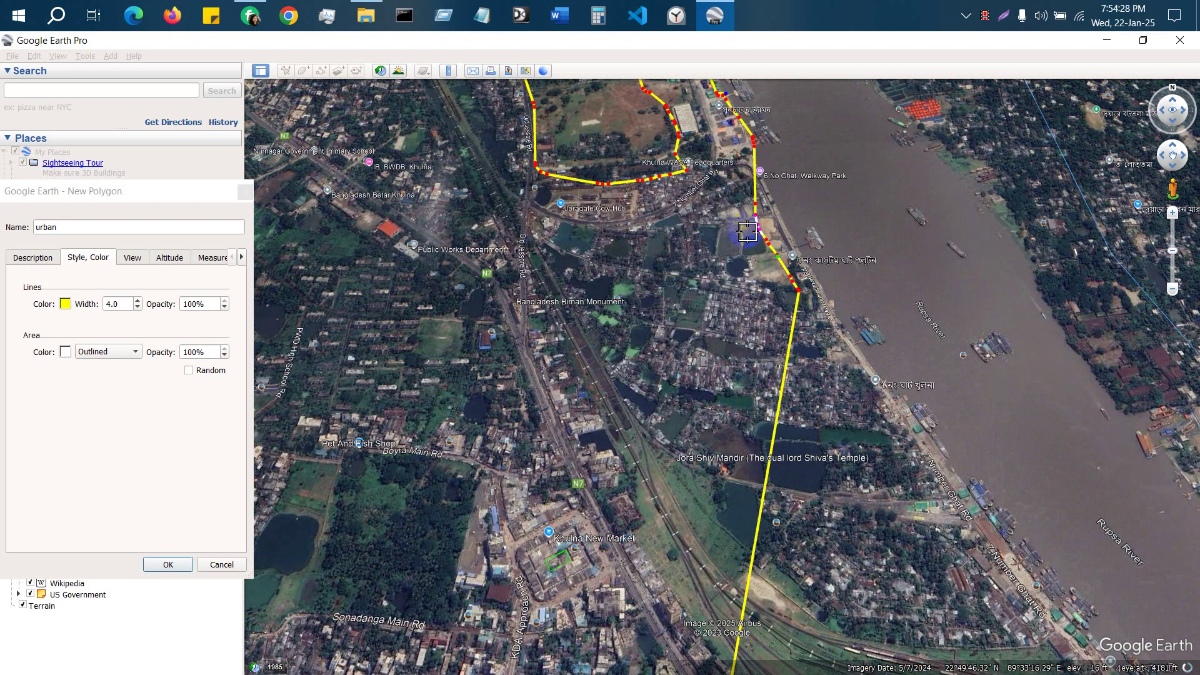
mouse_move(825, 315)
mouse_down()
mouse_move(884, 381)
mouse_move(916, 460)
mouse_move(1087, 653)
mouse_up()
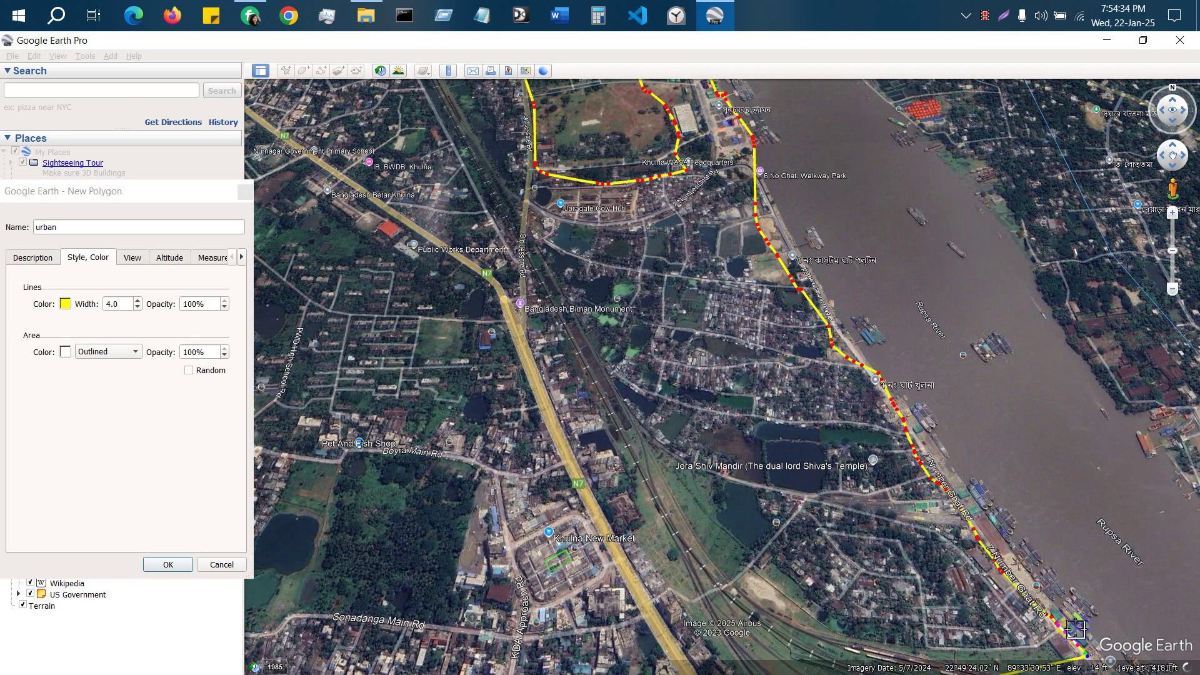
Extend the urban outline along the riverbank from BIWTA Launch Terminal to the DBBL ATM Booth and remove its vertex beside the N7 roundabout.
scroll(845, 485, down, 5)
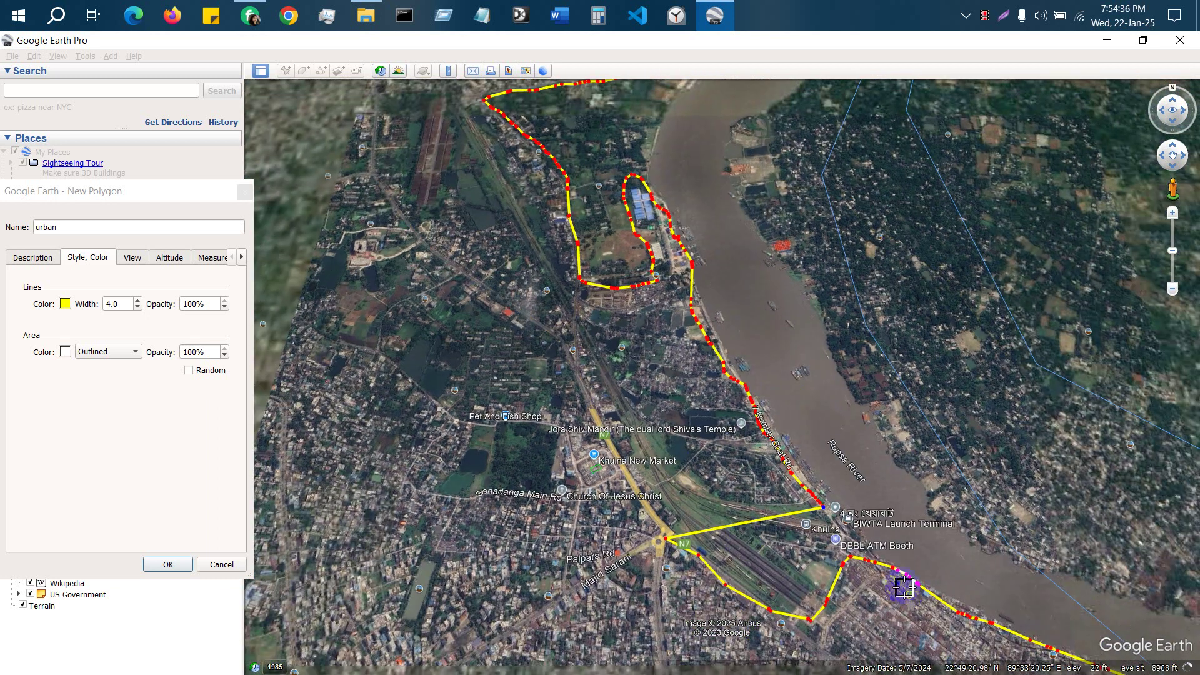
scroll(834, 523, down, 2)
scroll(1022, 535, up, 5)
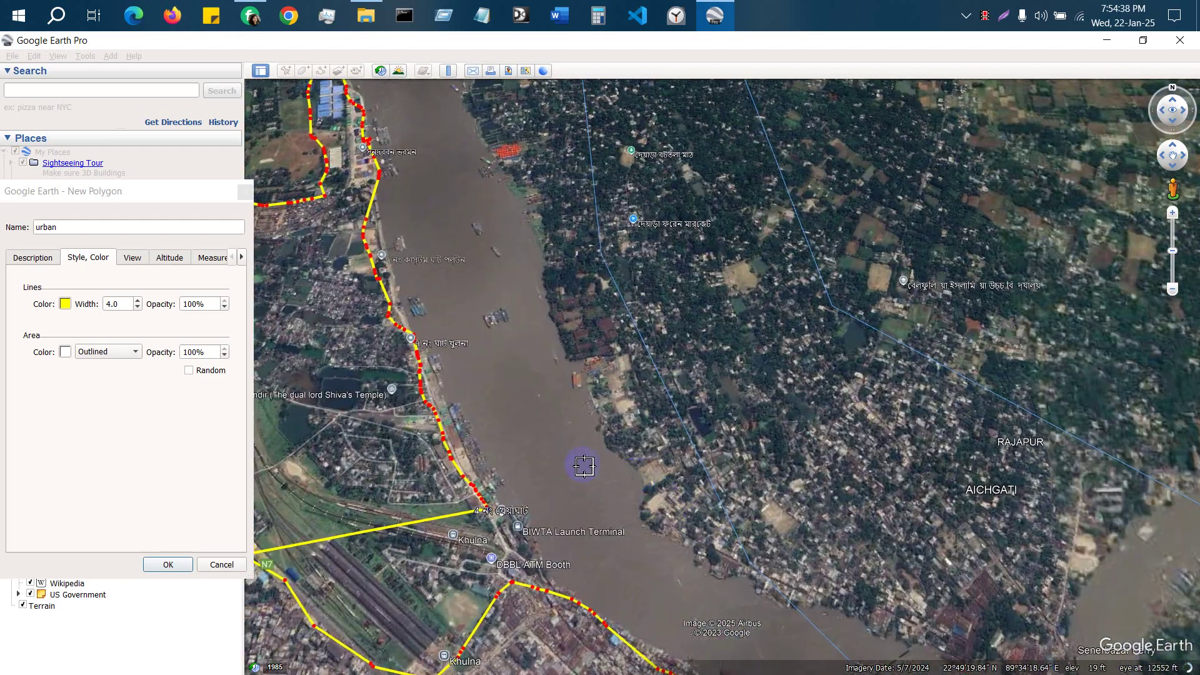
scroll(1085, 254, down, 3)
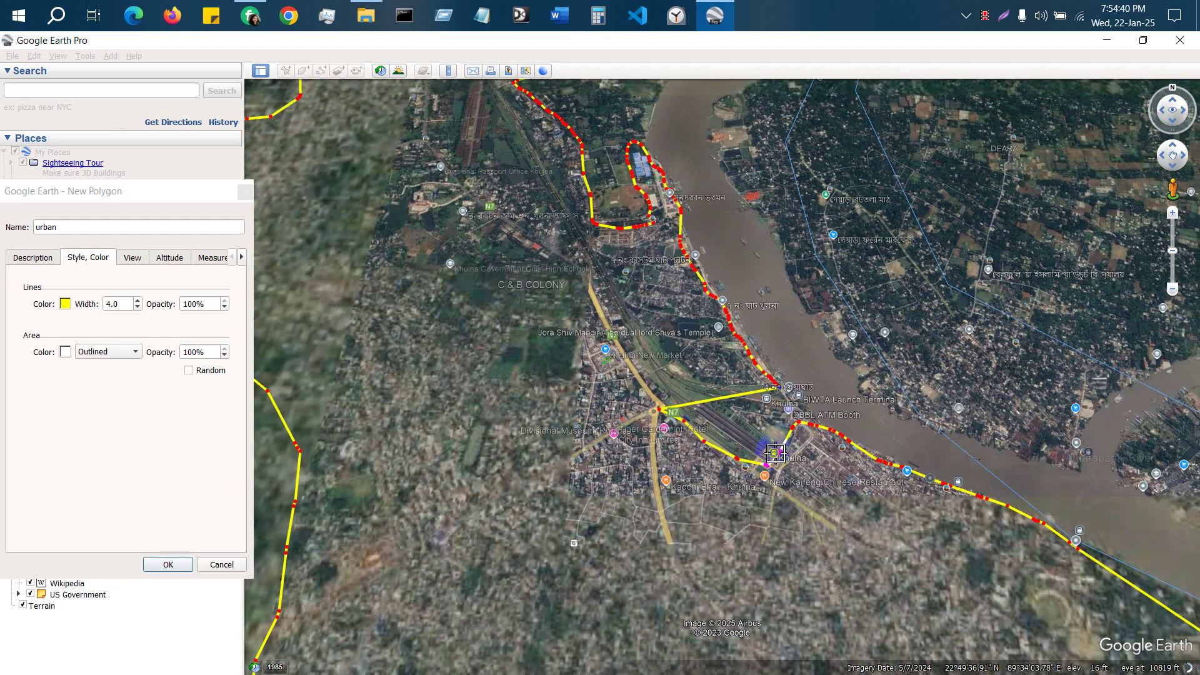
scroll(763, 450, up, 4)
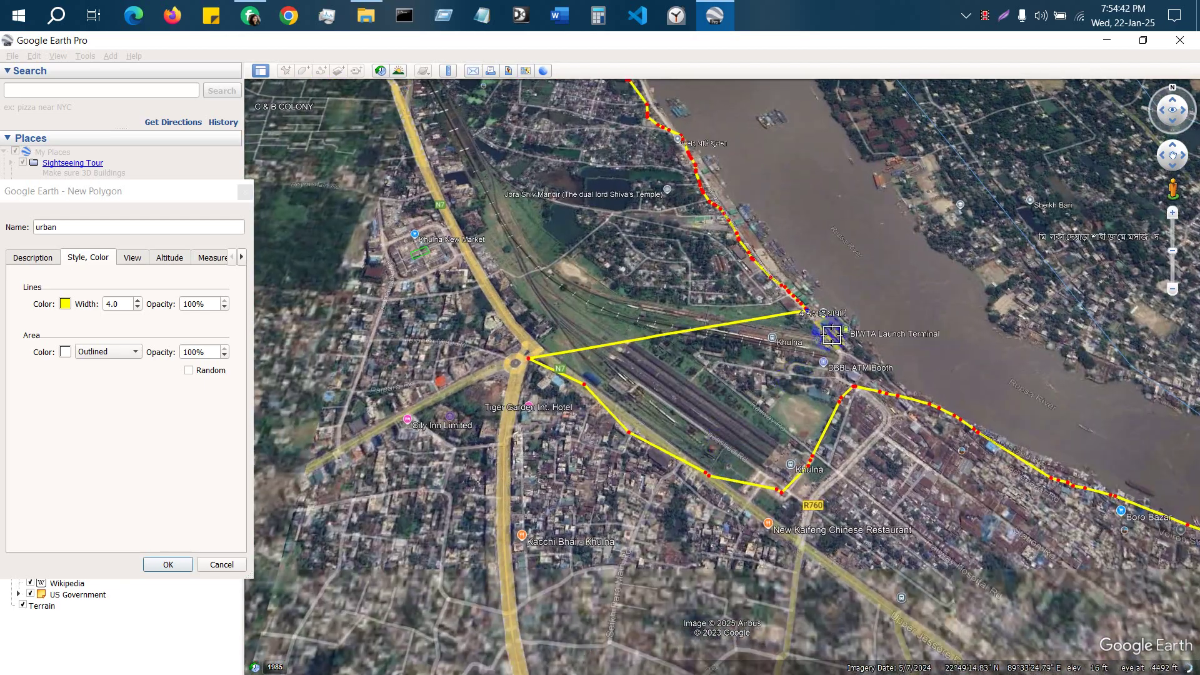
click(824, 332)
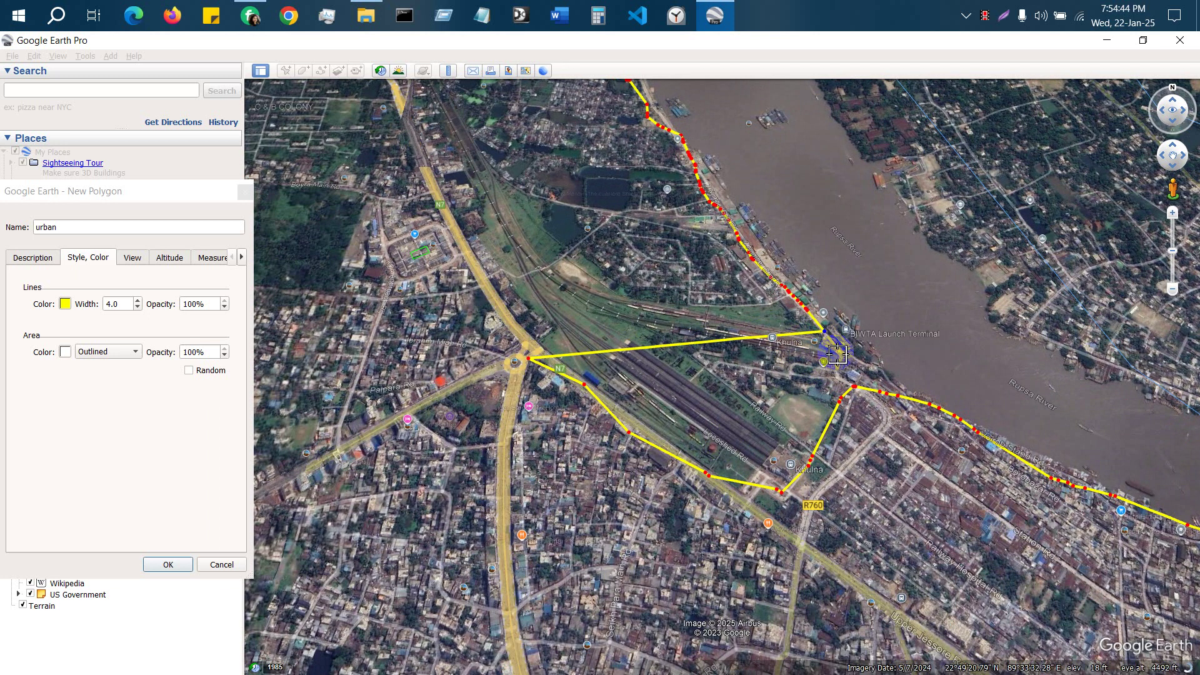
click(836, 353)
right_click(530, 360)
click(844, 366)
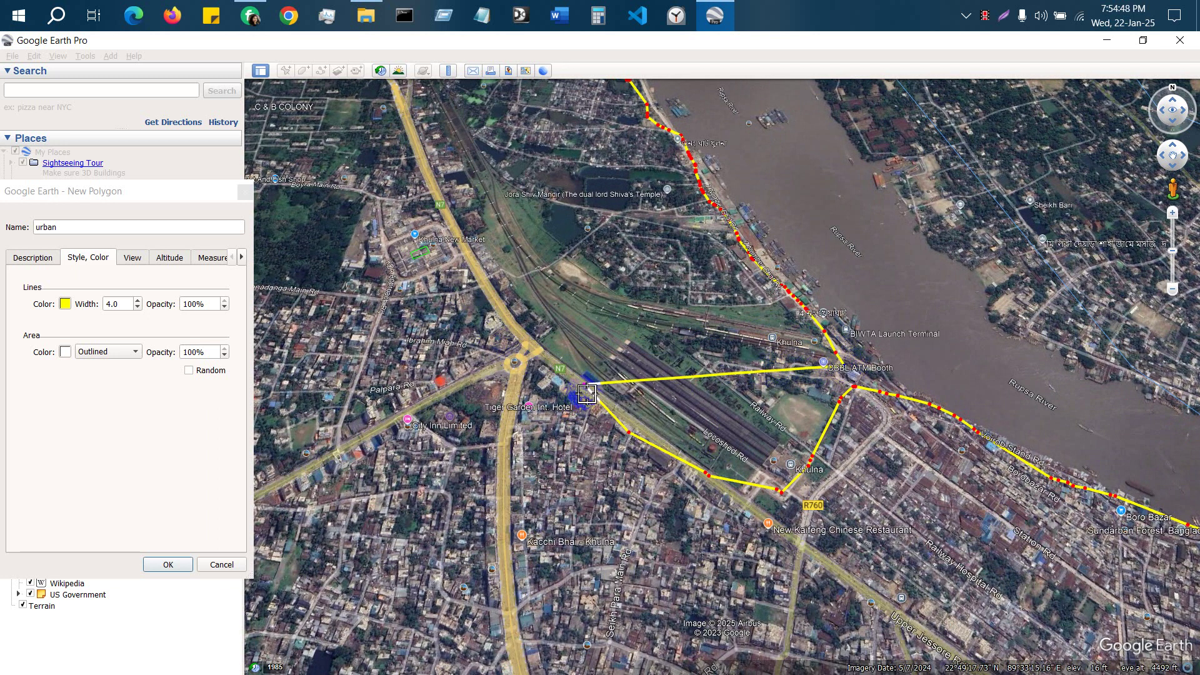
Remove the urban outline's vertices along N7 and around Khulna railway station so the polygon closes near the DBBL ATM Booth.
click(586, 389)
right_click(586, 390)
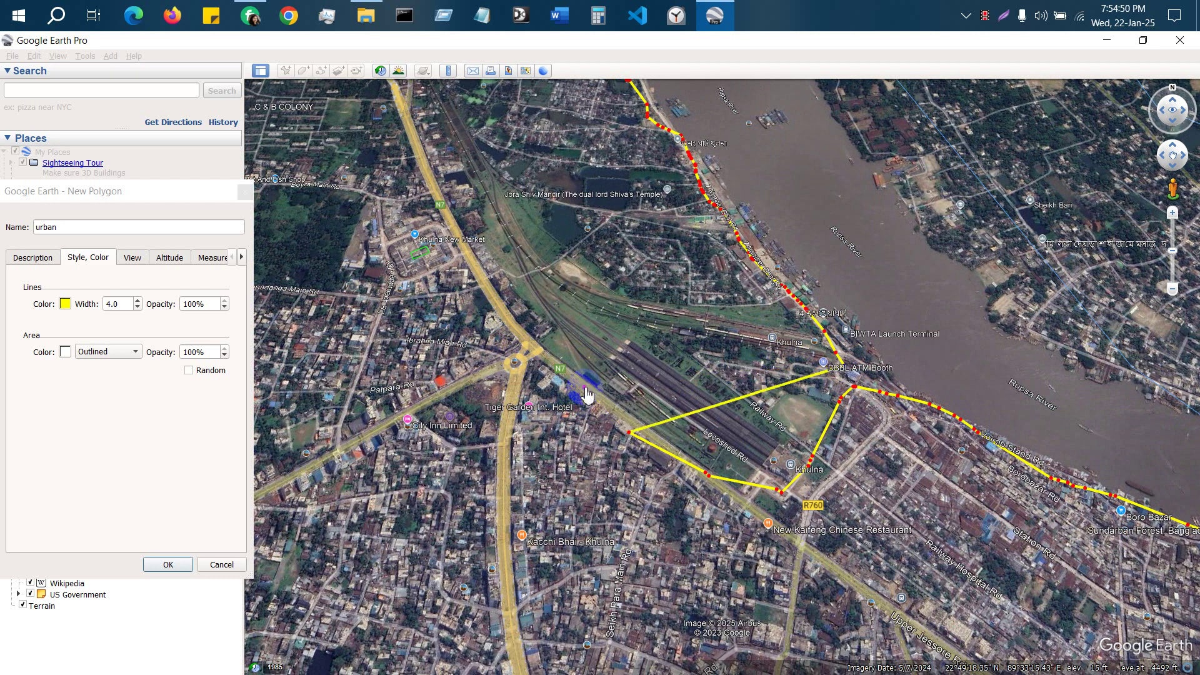
right_click(630, 433)
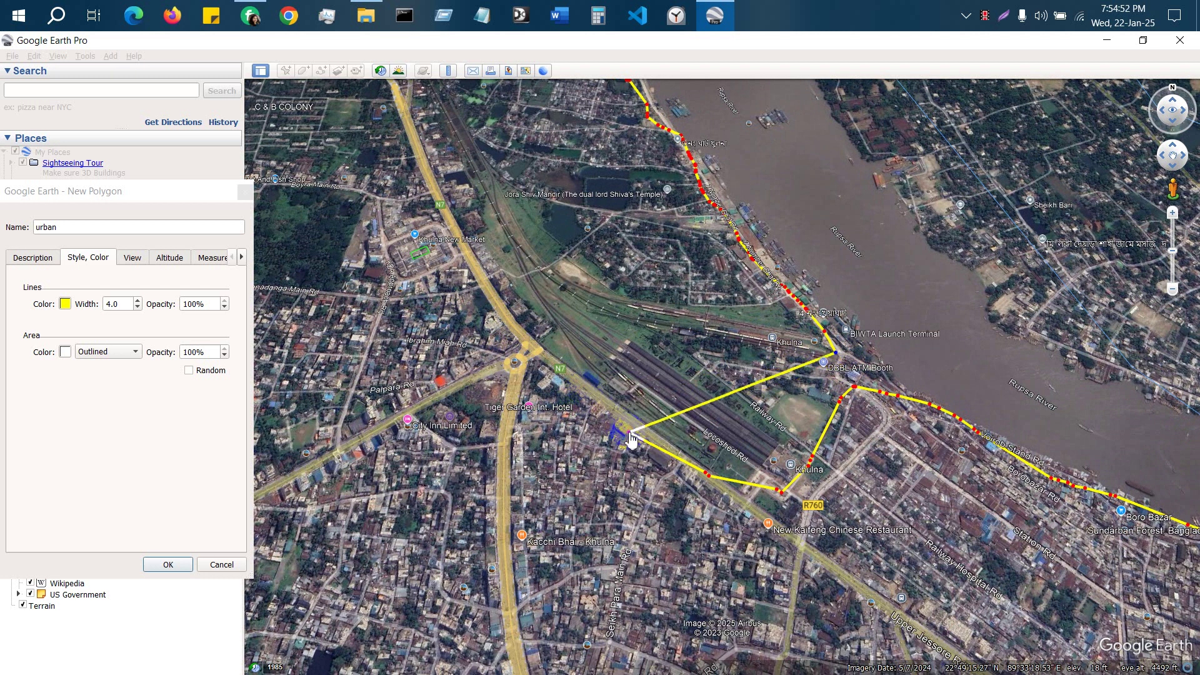
right_click(629, 433)
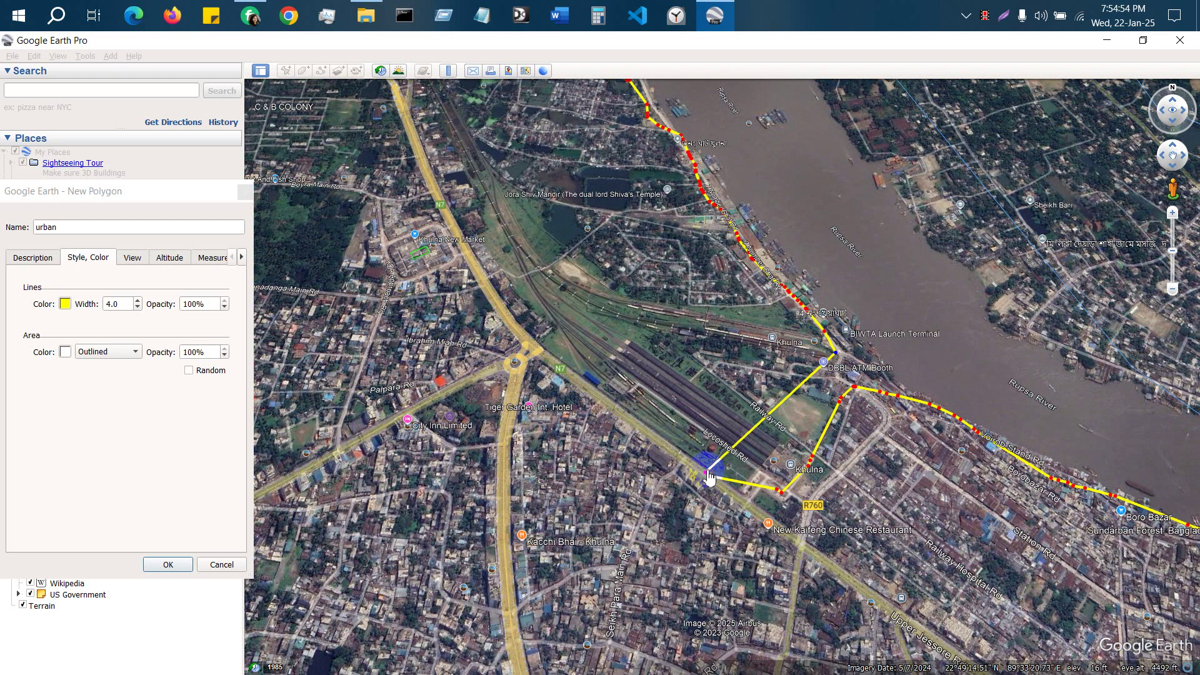
drag(701, 463, 698, 456)
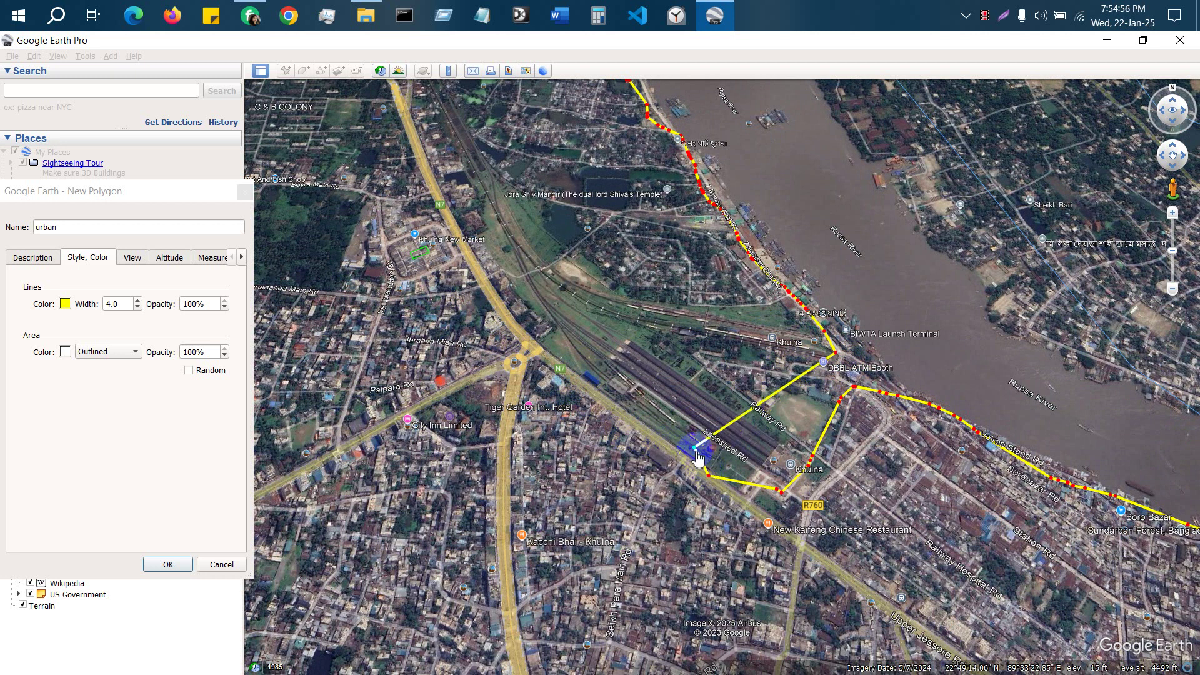
right_click(698, 453)
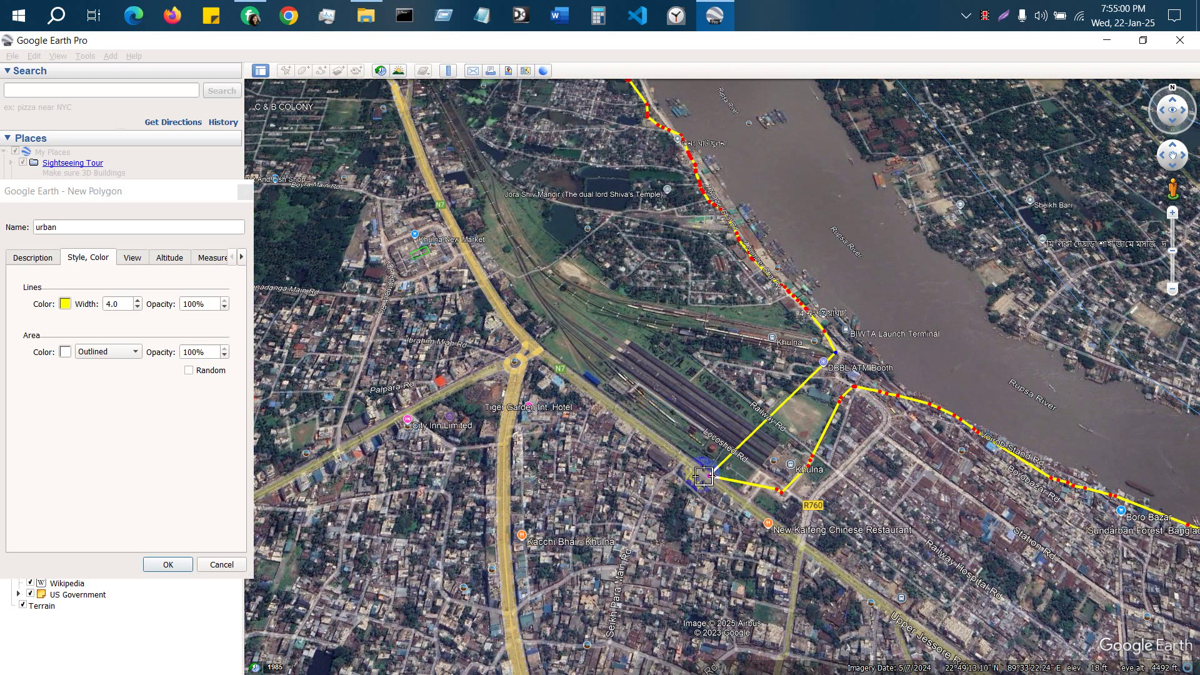
drag(709, 475, 703, 434)
right_click(703, 434)
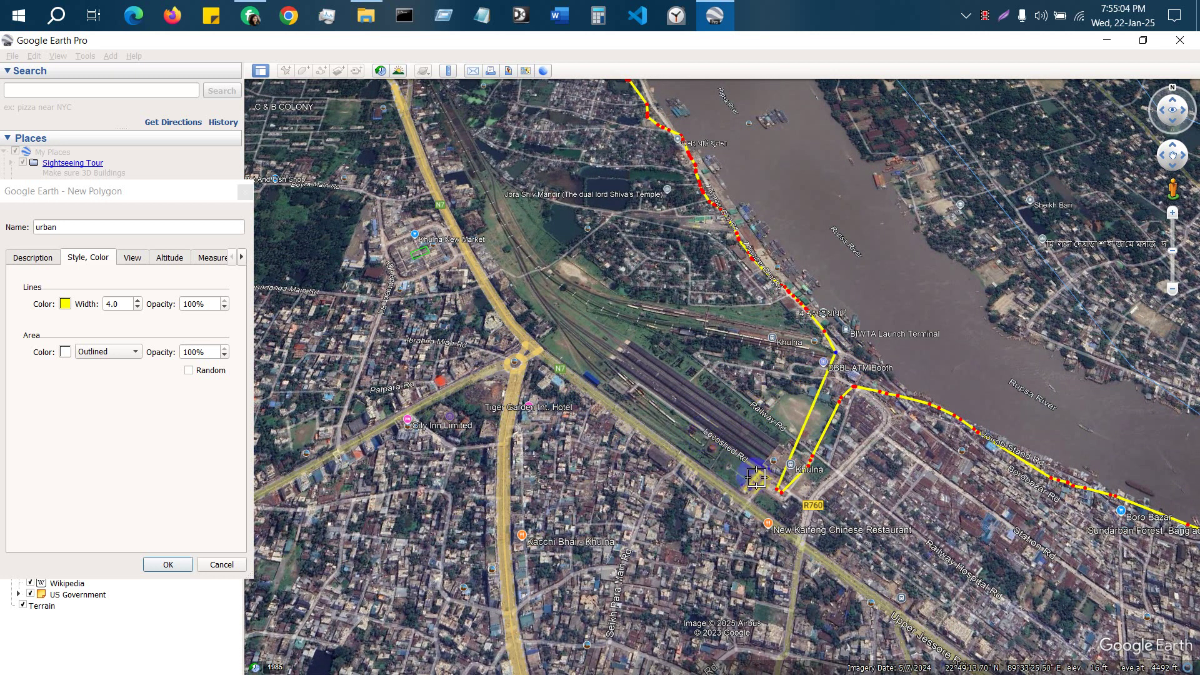
drag(764, 468, 818, 476)
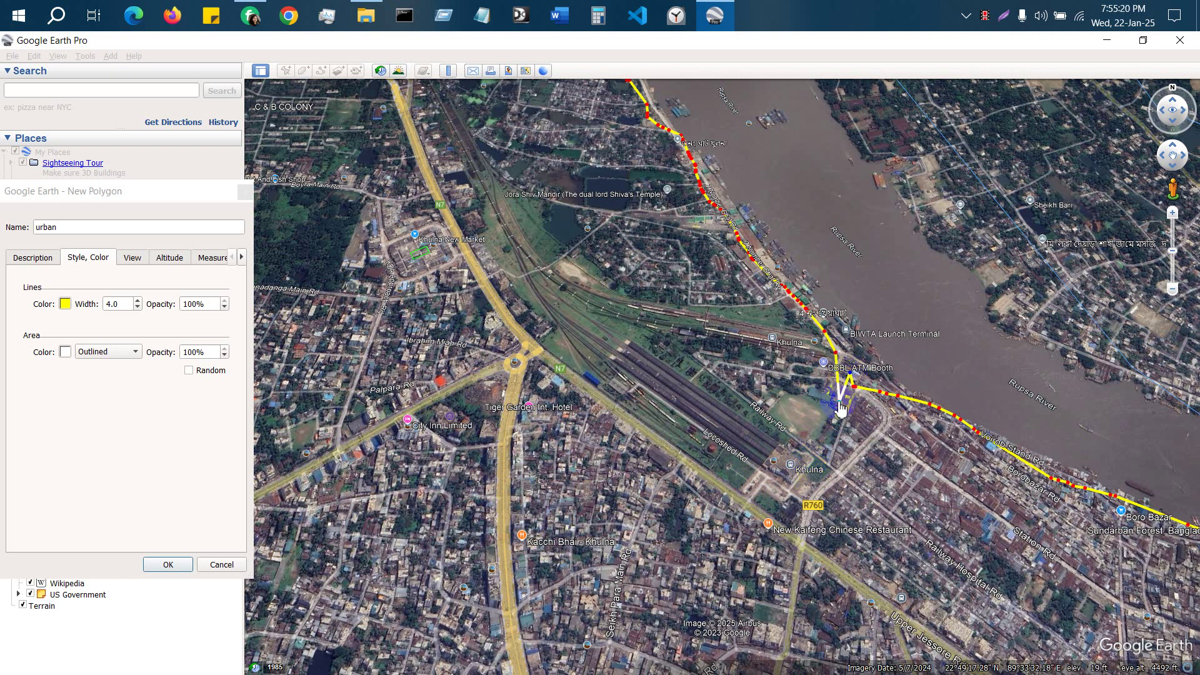
Finish the urban polygon by accepting its settings.
click(985, 25)
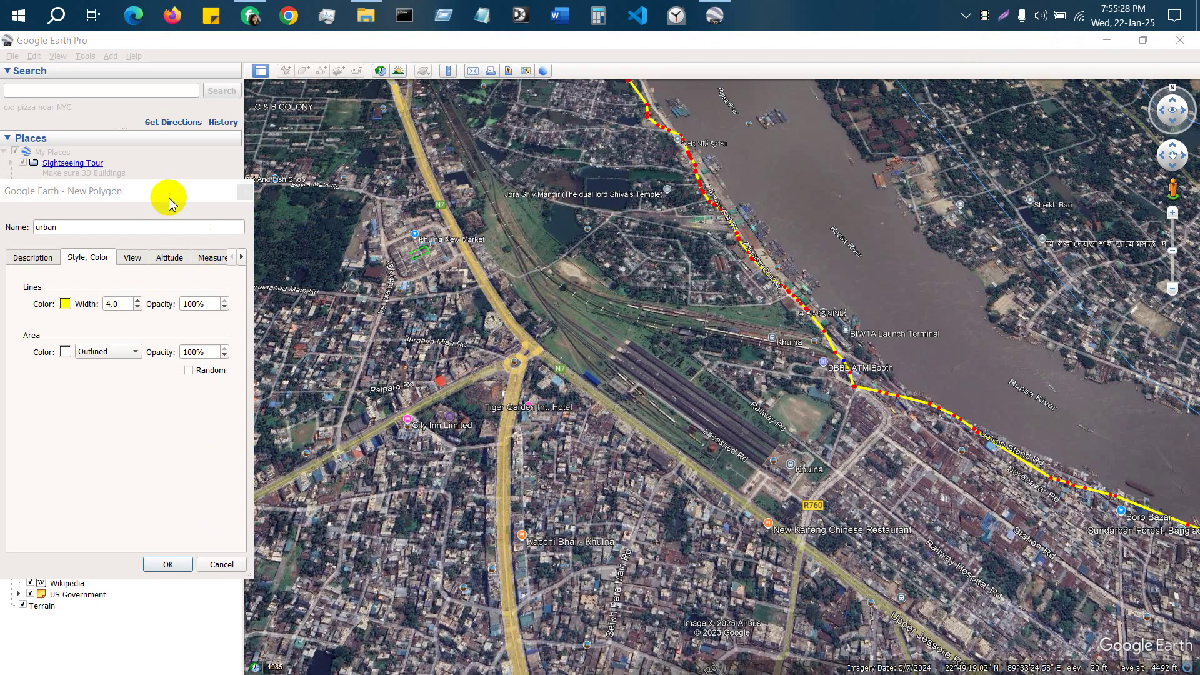
drag(166, 196, 298, 132)
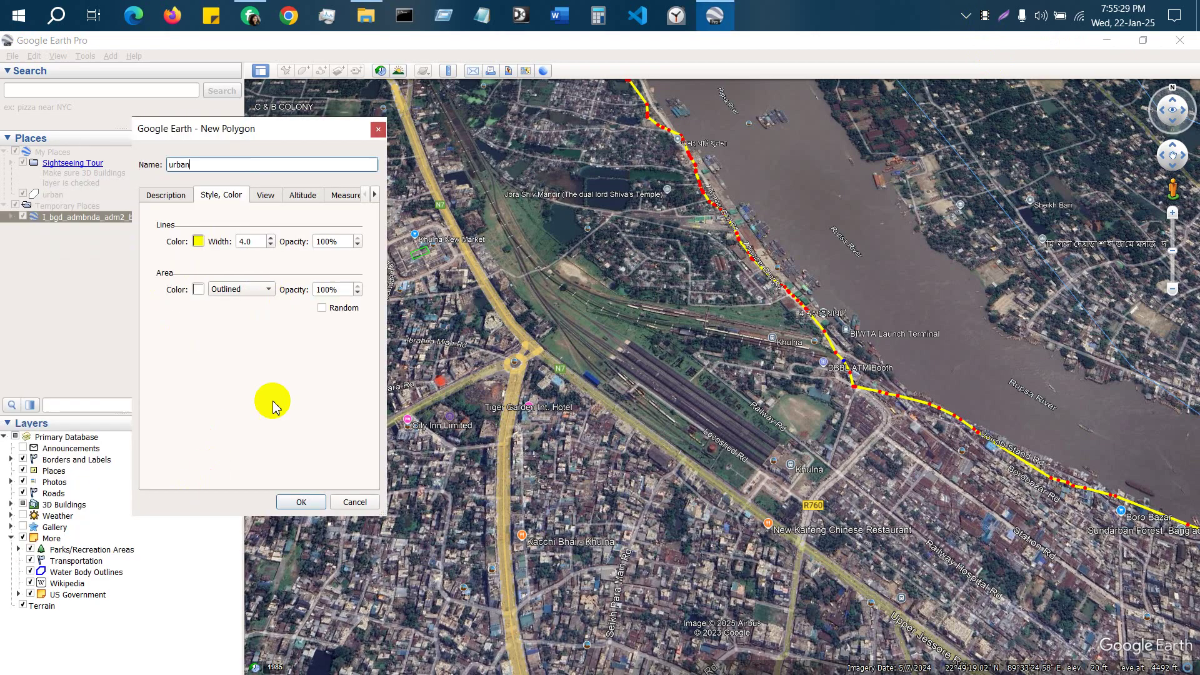
click(301, 501)
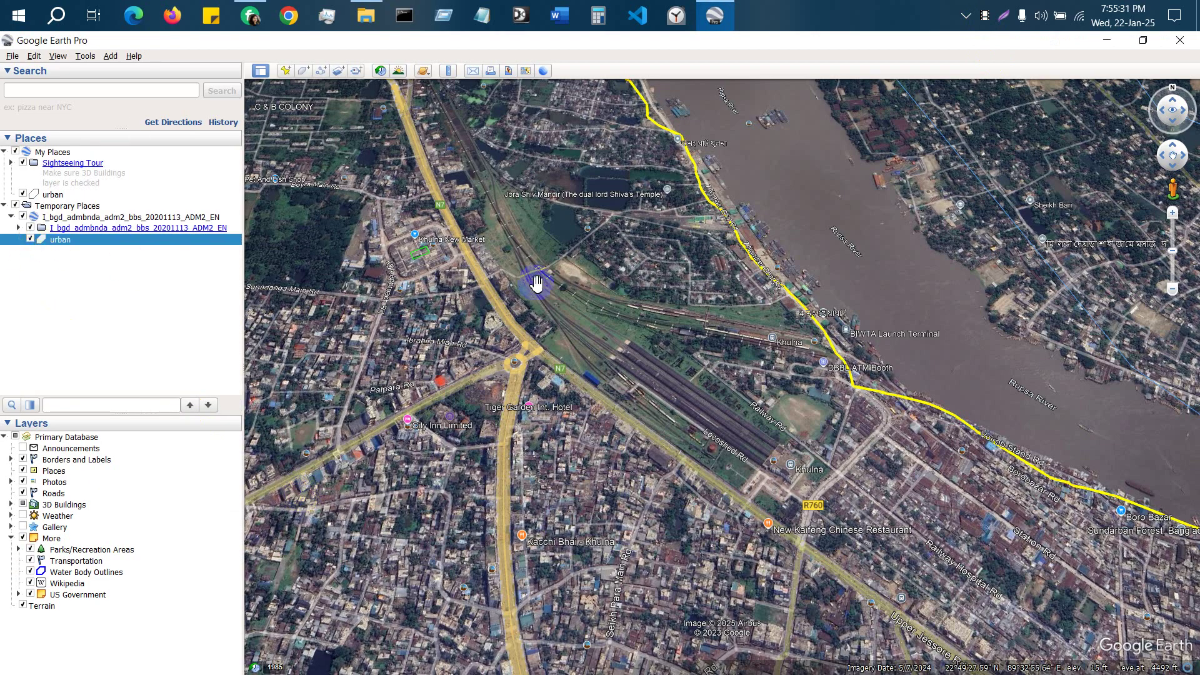
Review the urban polygon's outline, reopen its properties to inspect the vertices, and accept it.
scroll(537, 283, down, 5)
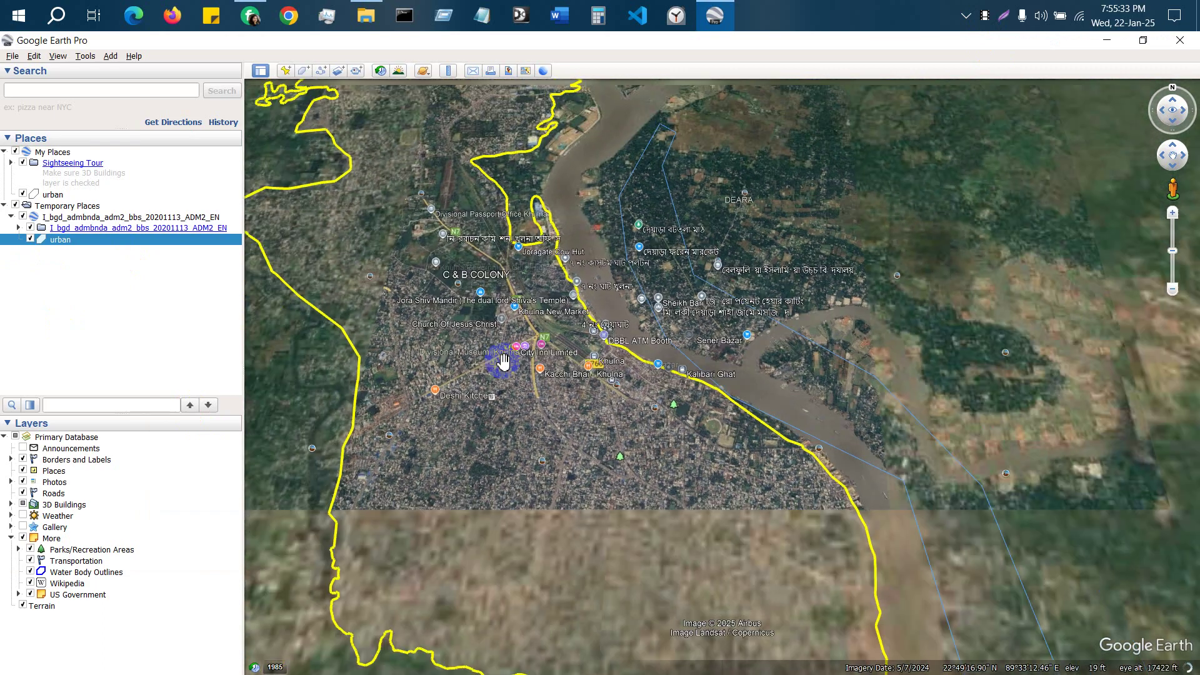
scroll(504, 361, down, 5)
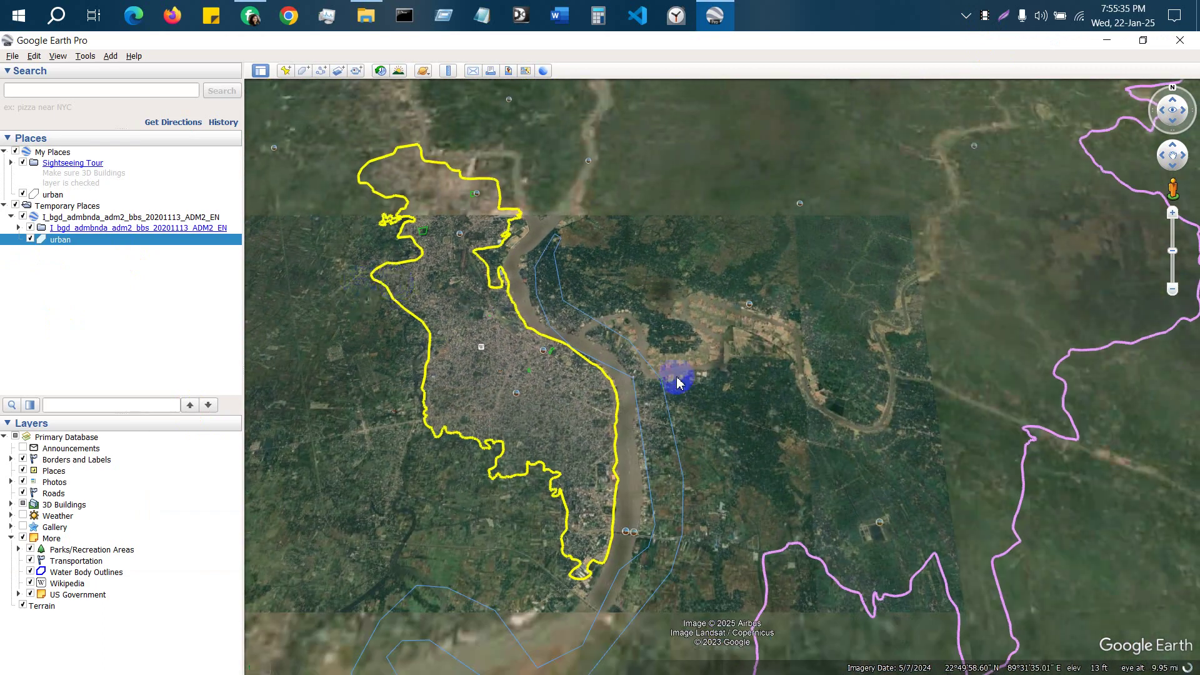
scroll(375, 298, up, 3)
scroll(377, 296, up, 2)
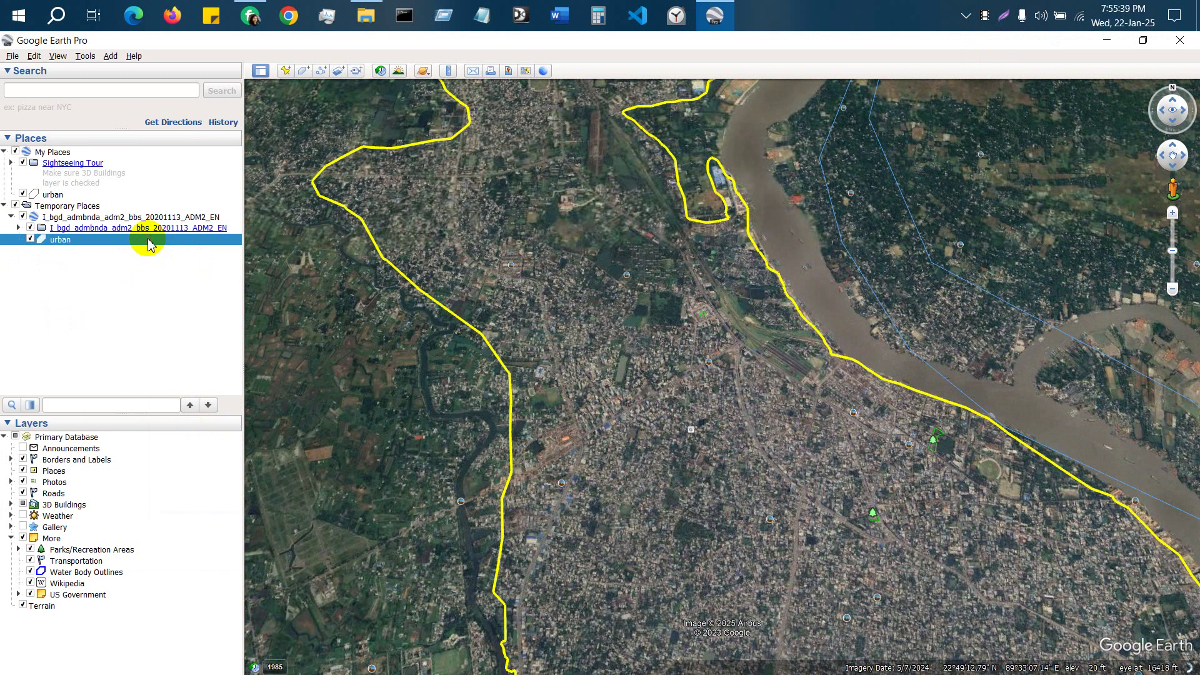
right_click(150, 242)
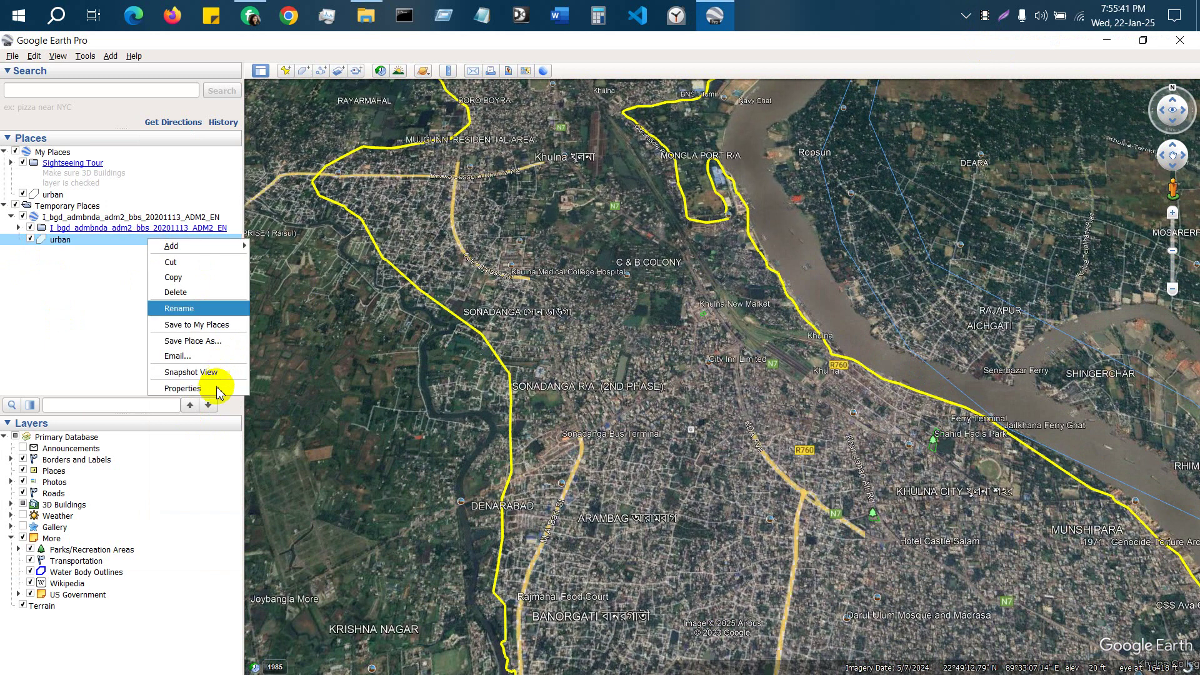
click(213, 389)
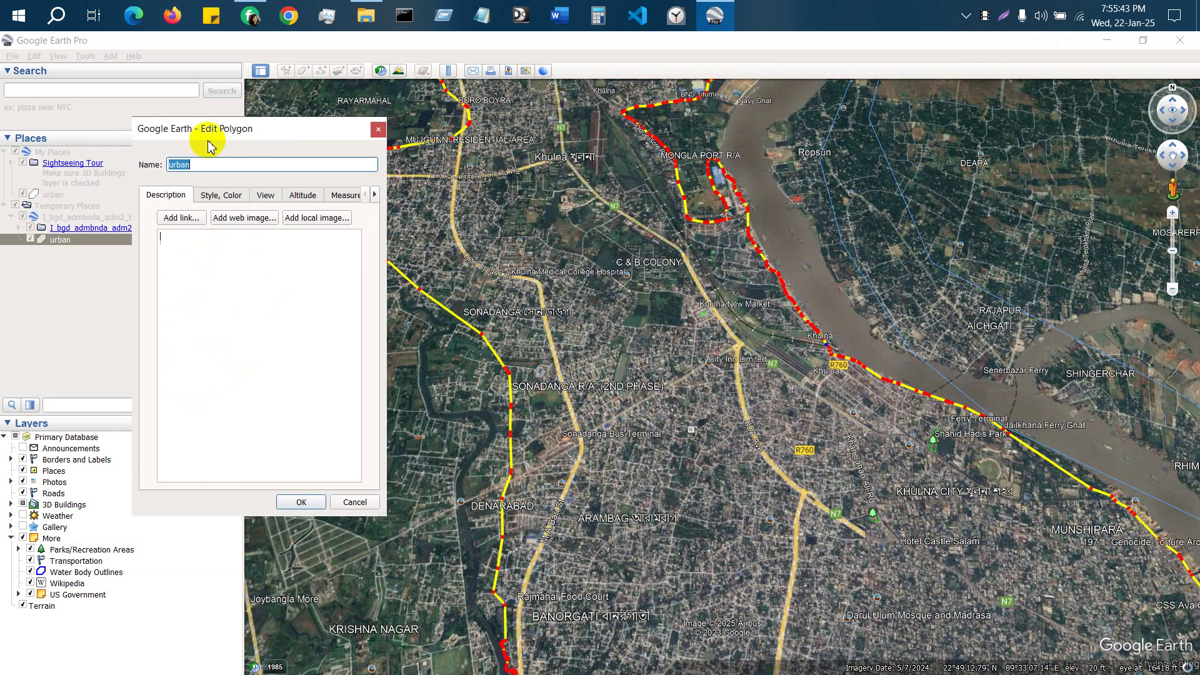
drag(286, 128, 232, 120)
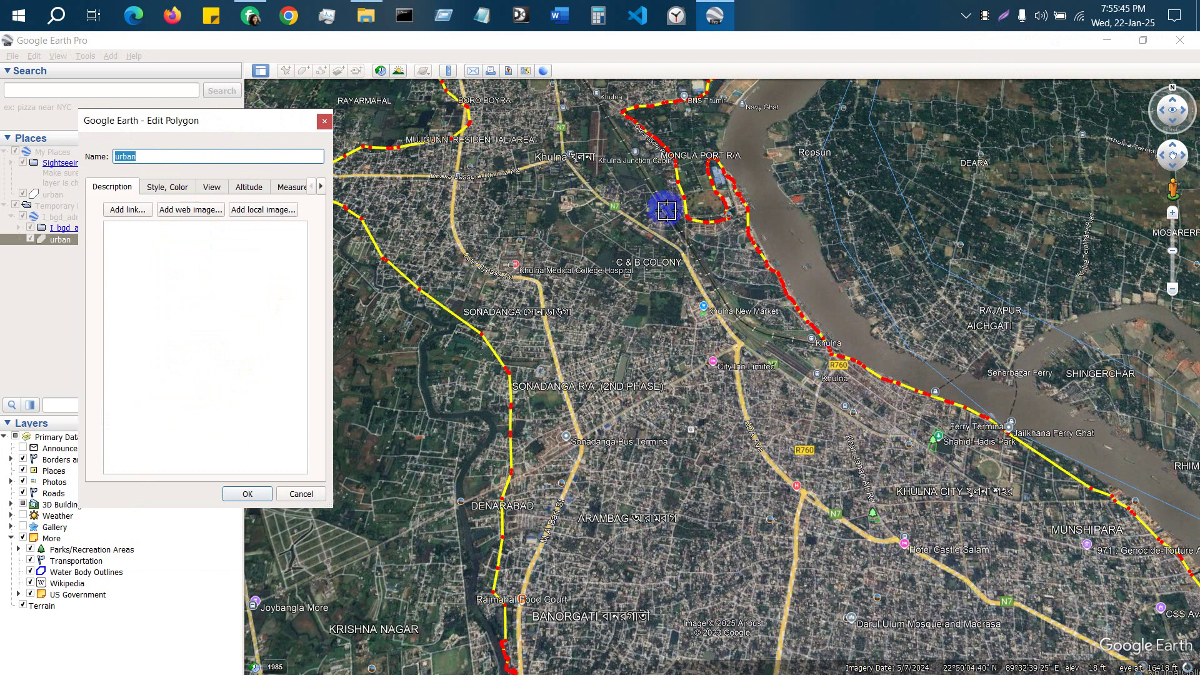
click(688, 220)
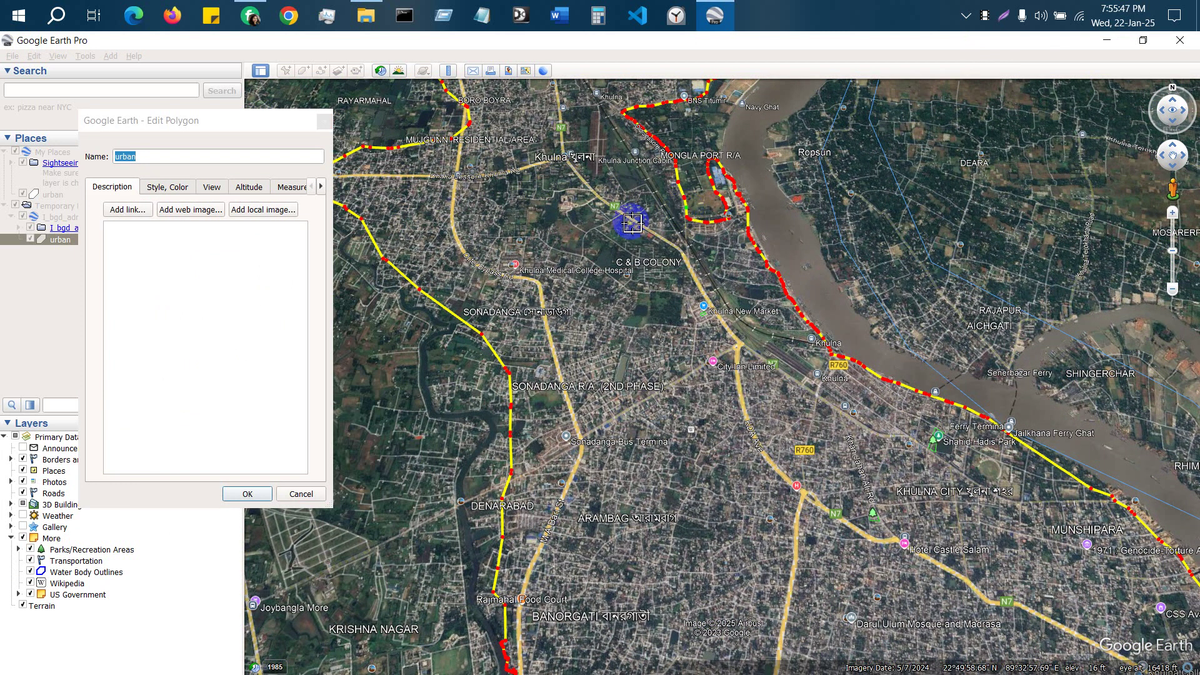
click(238, 495)
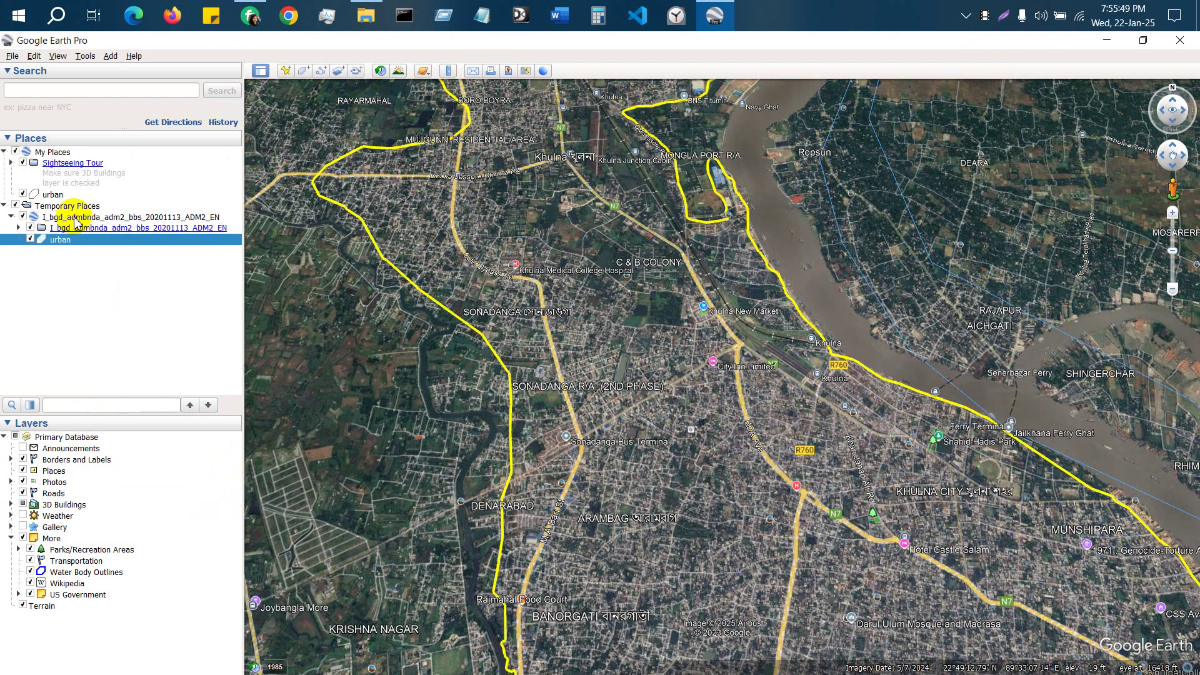
Create a new path named "road" and trace it northwest along N7 from central Khulna toward Khalishpur Housing State.
scroll(533, 268, down, 5)
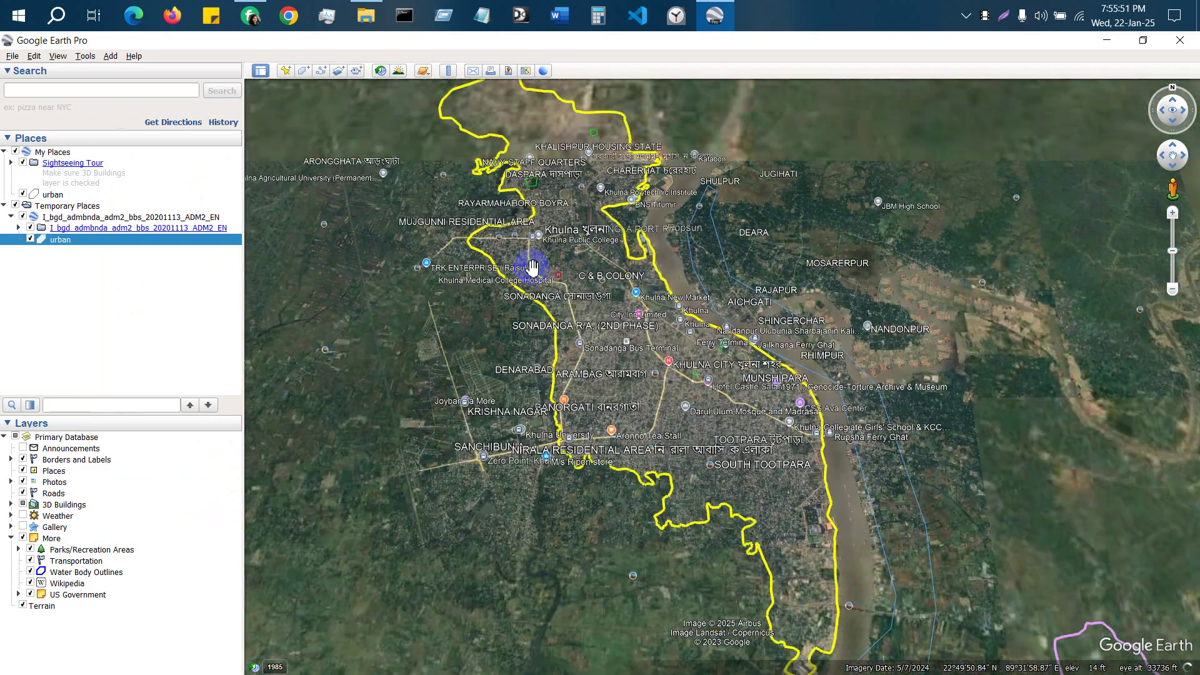
scroll(534, 268, down, 3)
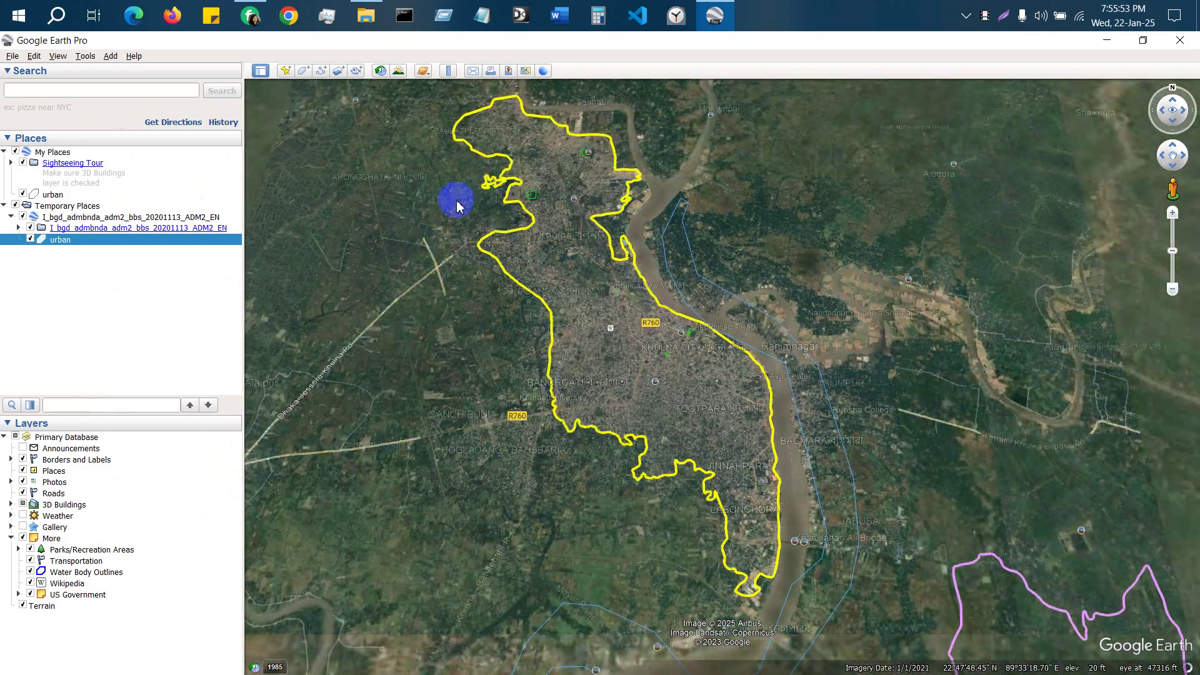
scroll(621, 397, down, 3)
scroll(445, 236, down, 3)
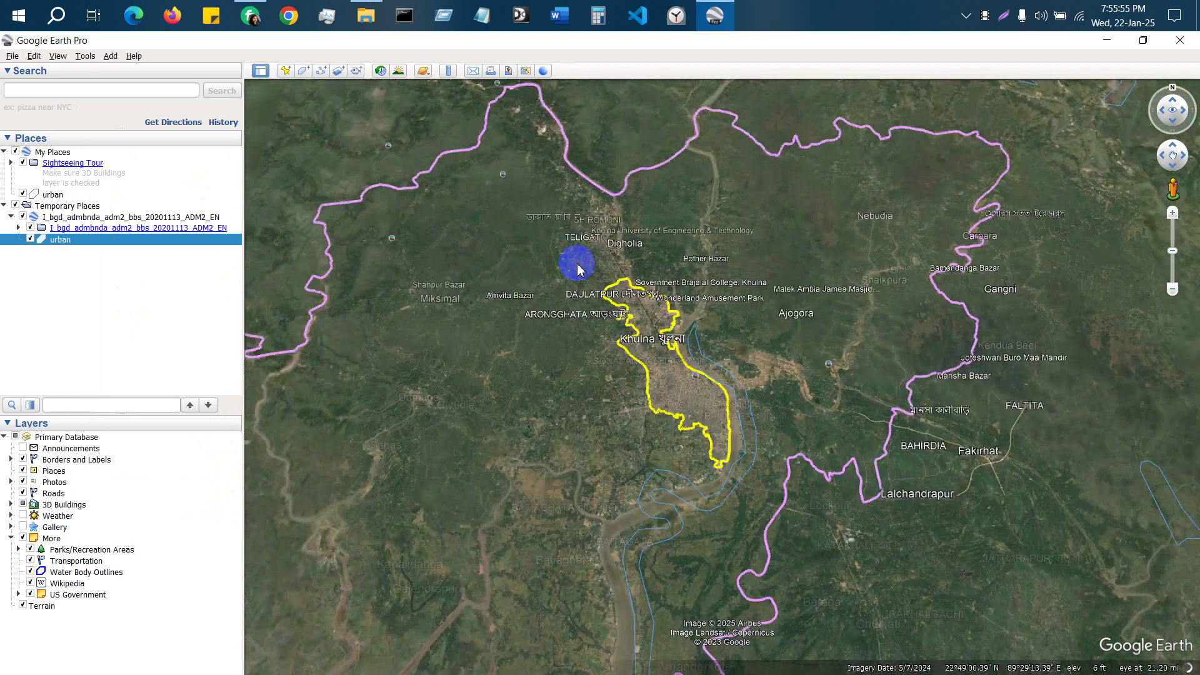
scroll(578, 270, up, 3)
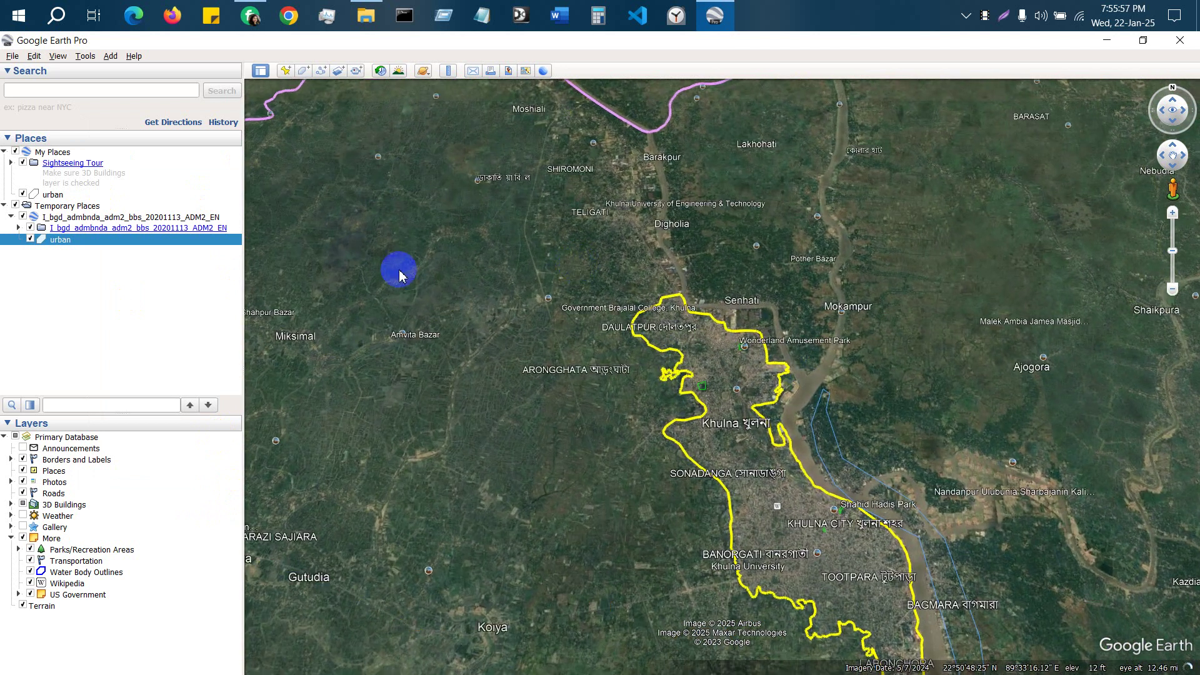
click(320, 70)
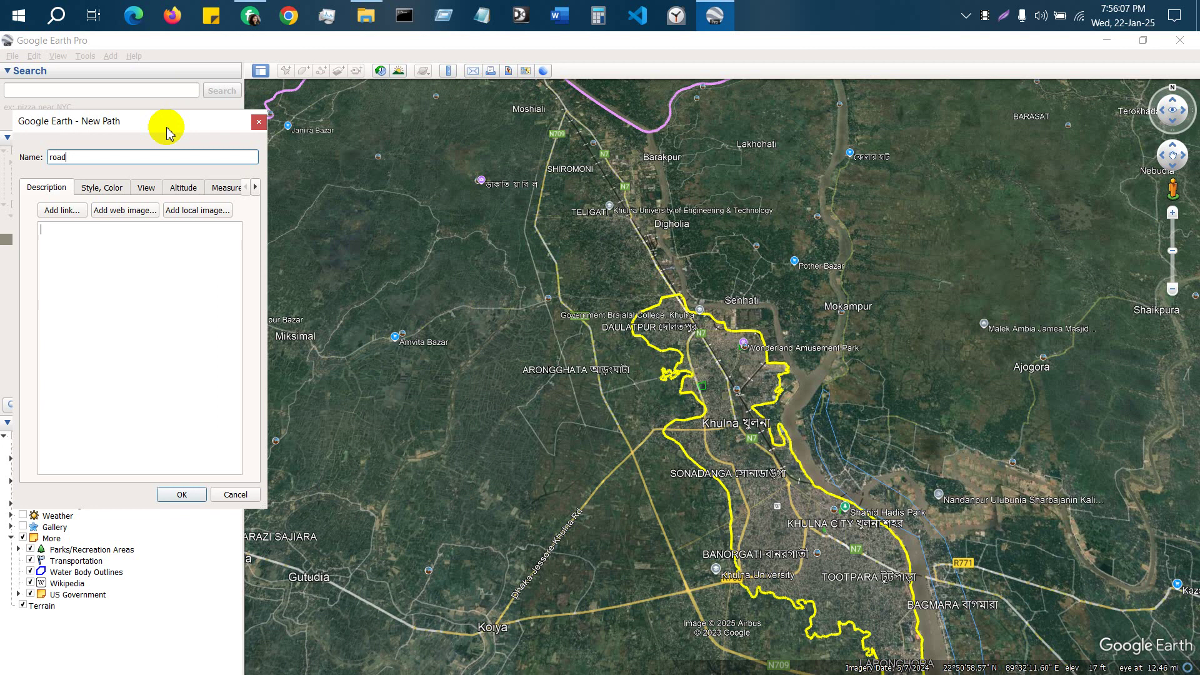
scroll(781, 438, up, 1)
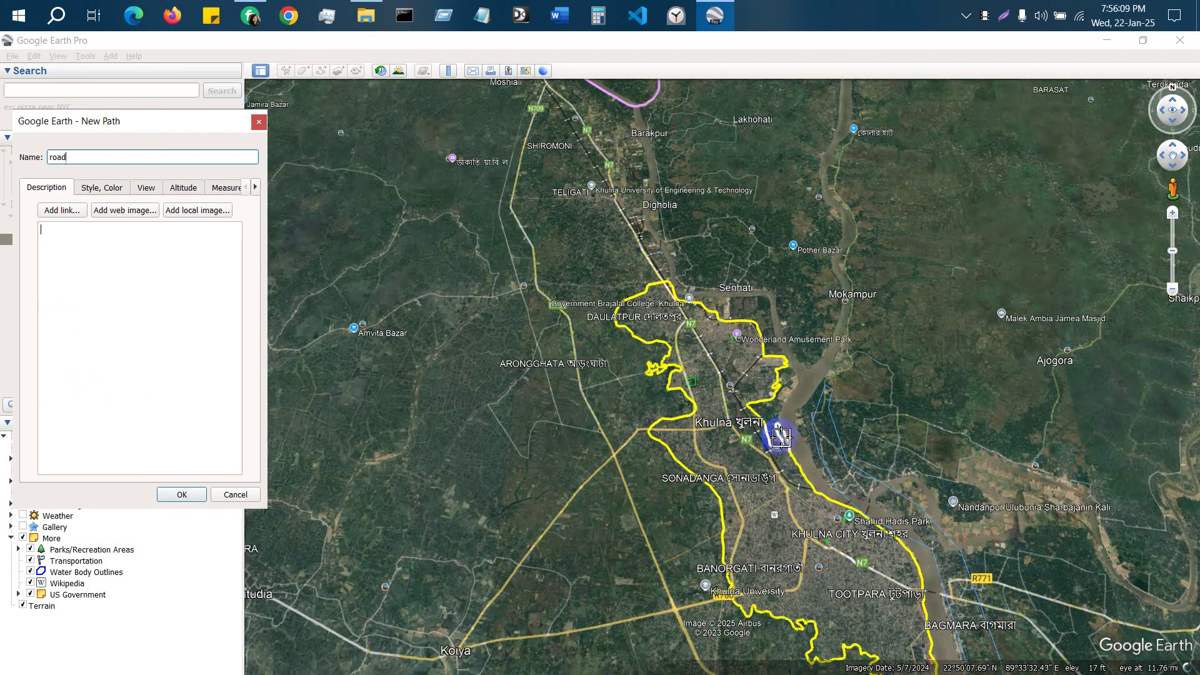
scroll(782, 437, up, 3)
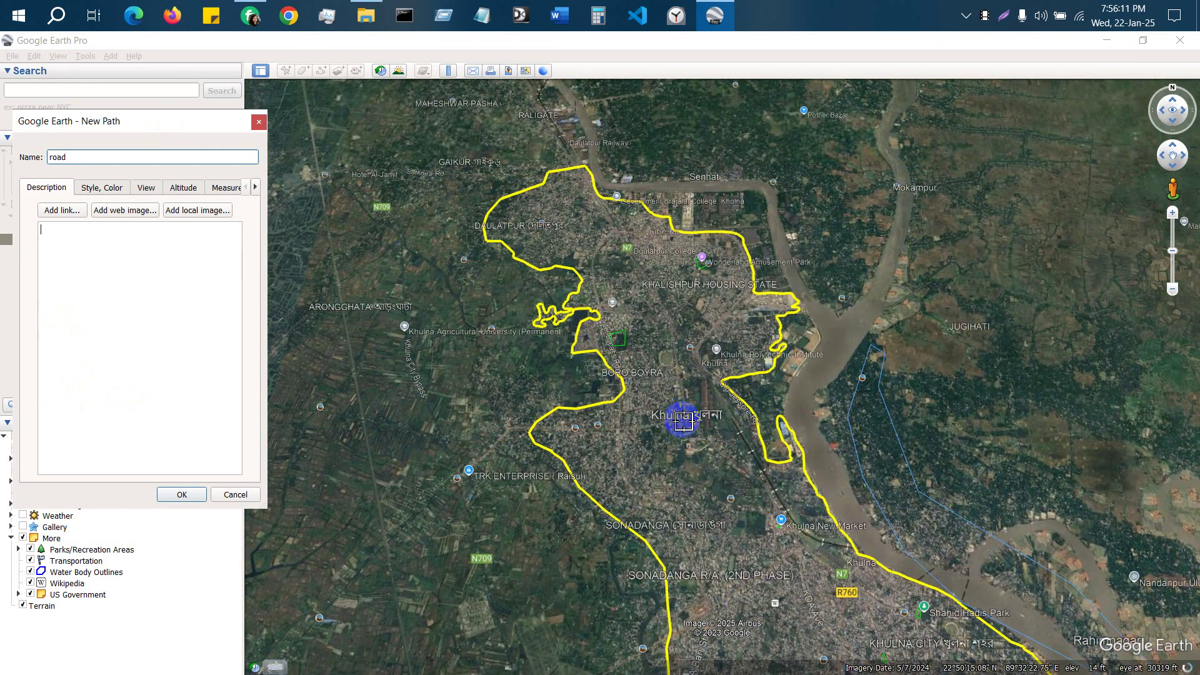
click(685, 417)
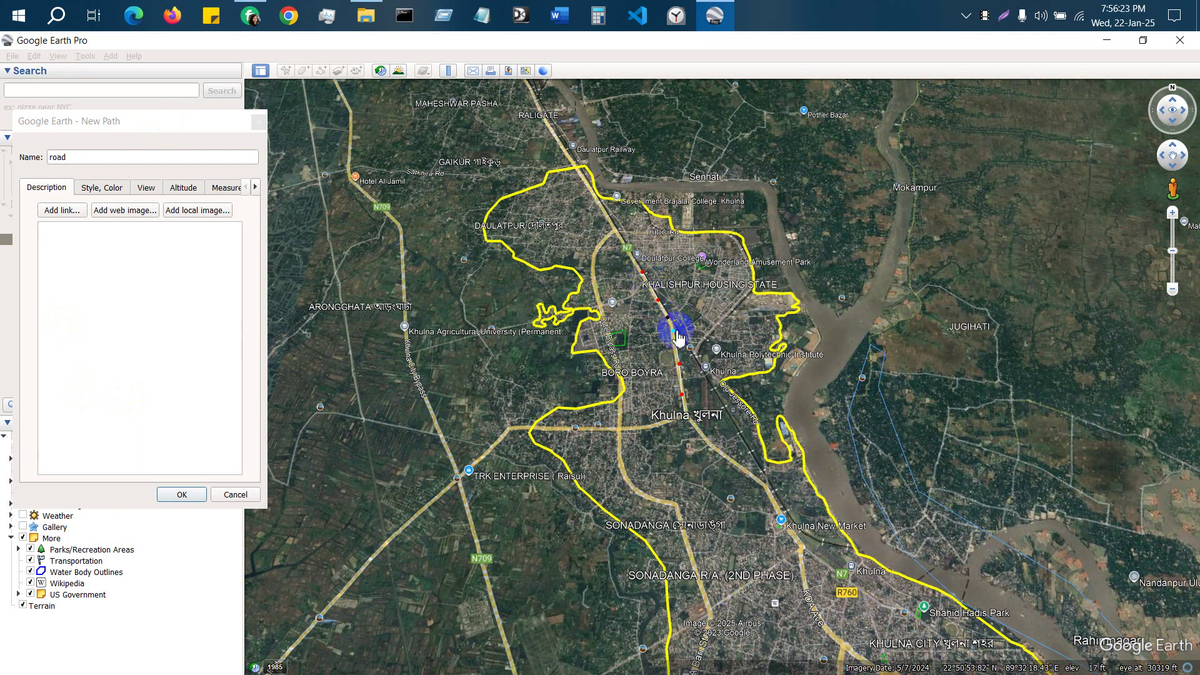
Adjust the road path's northern vertices along N7 around Goalkhali and end the path at the Goalkhali Main Rd junction.
scroll(627, 251, up, 5)
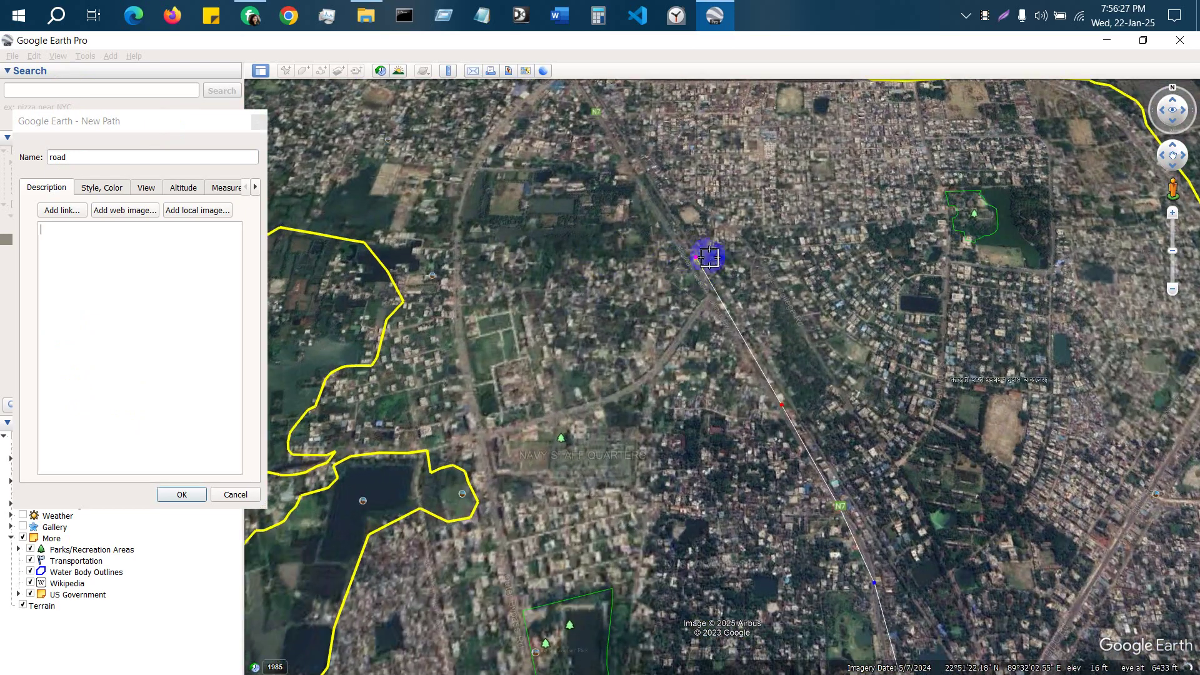
drag(698, 261, 692, 258)
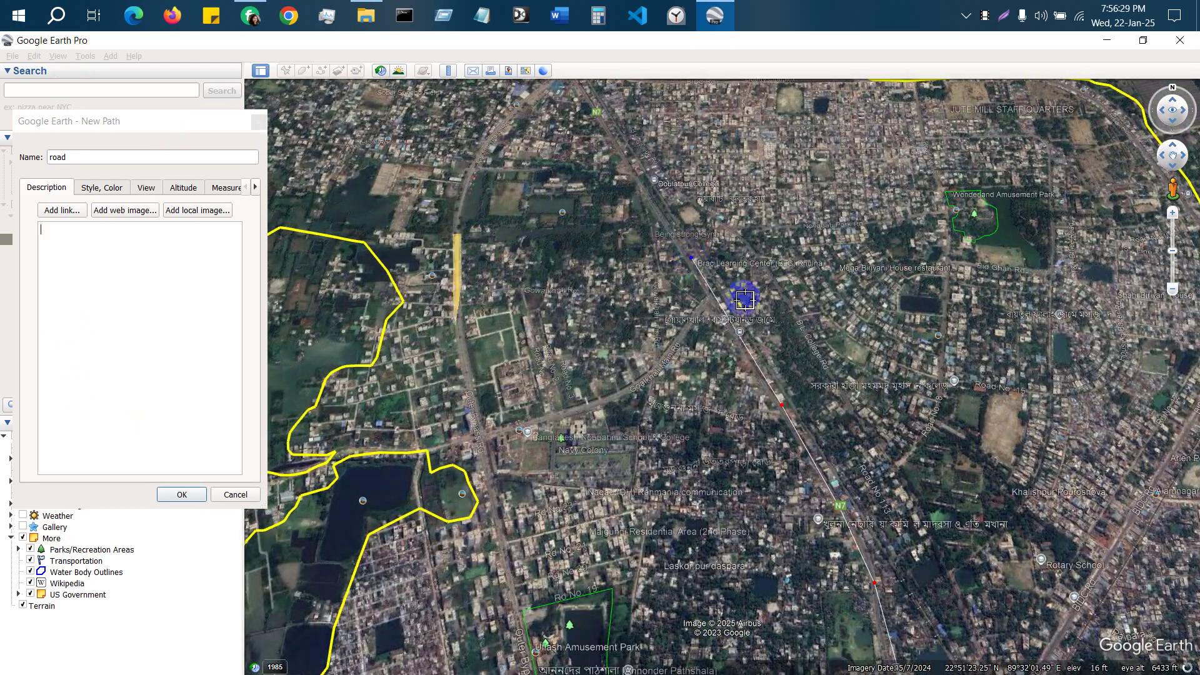
scroll(736, 281, up, 3)
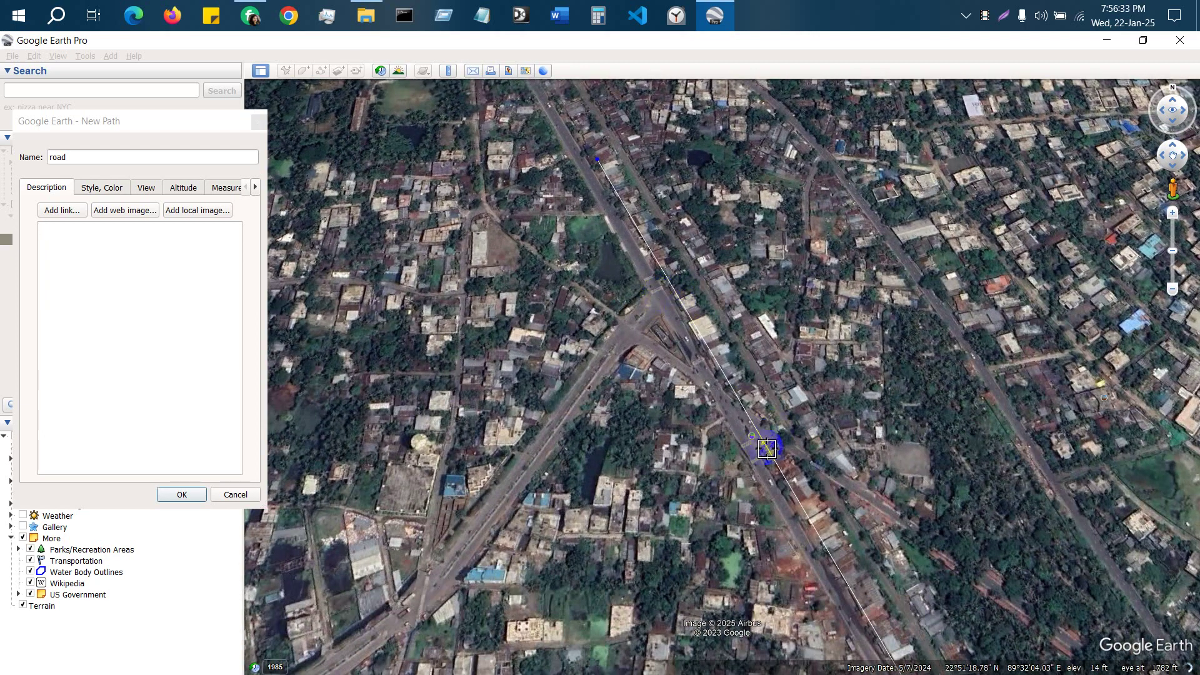
scroll(768, 410, down, 3)
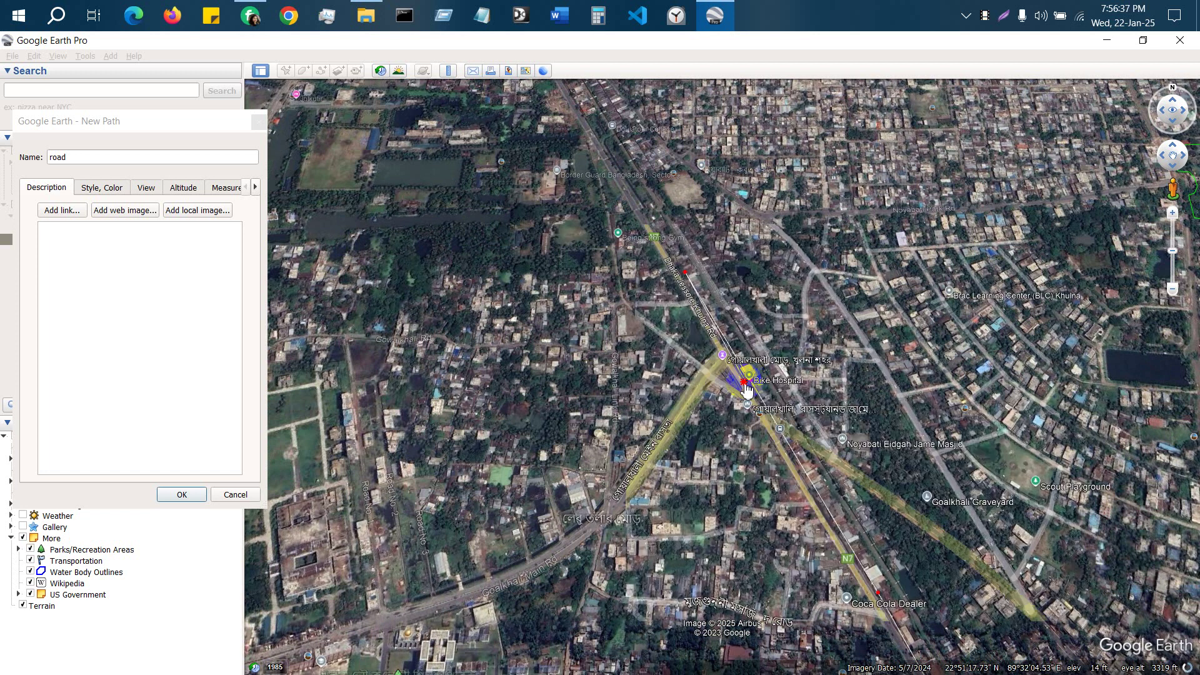
drag(746, 389, 679, 257)
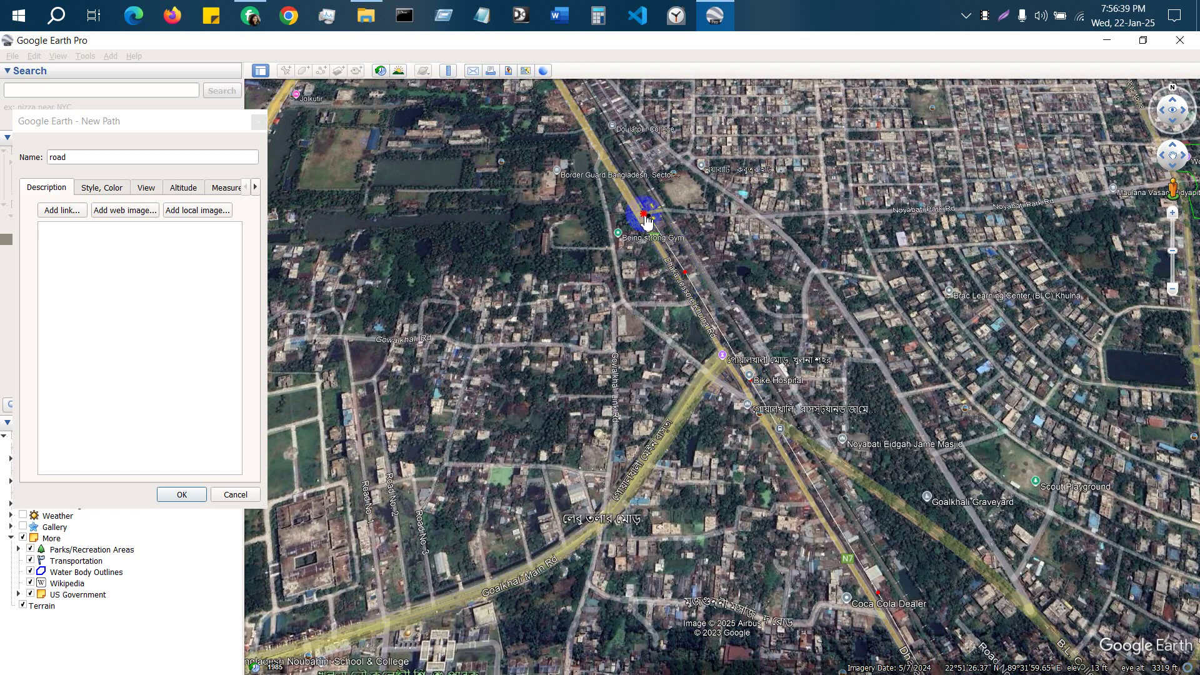
scroll(764, 395, up, 4)
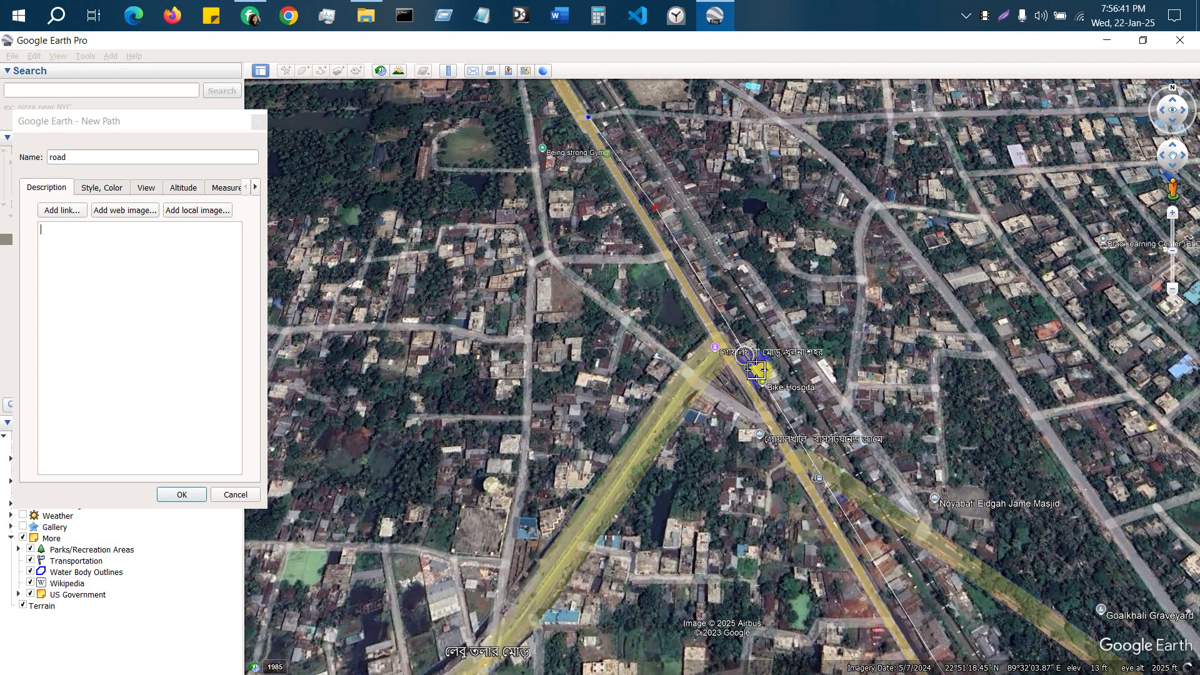
scroll(748, 378, up, 2)
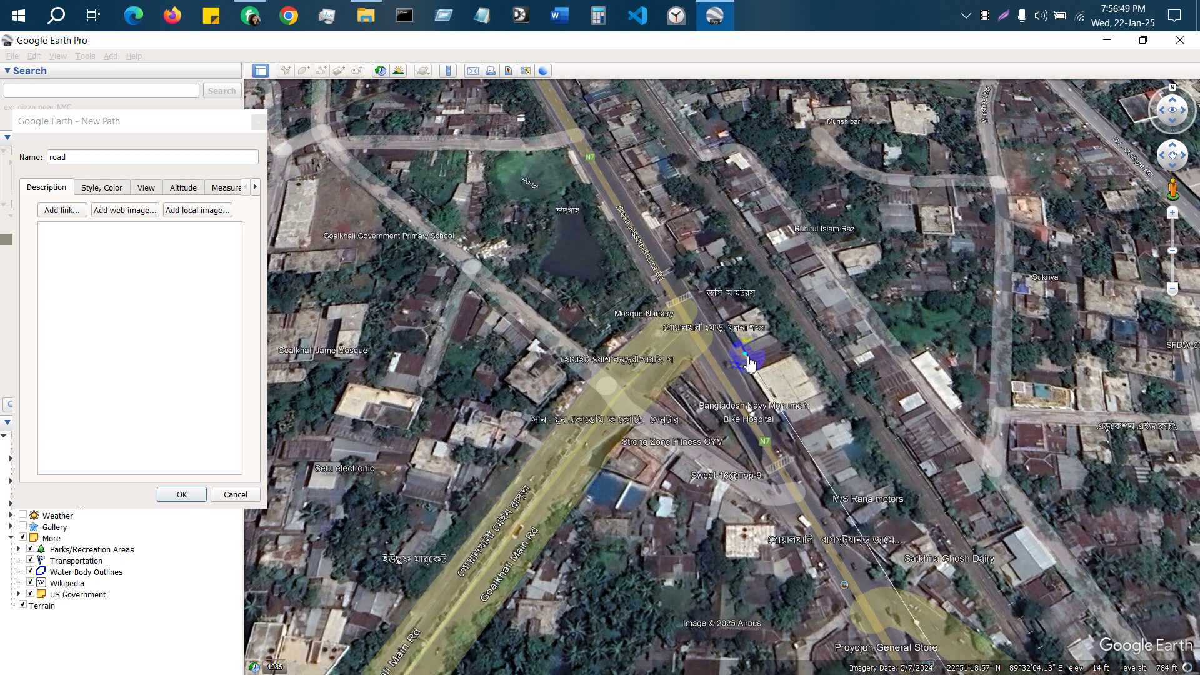
click(732, 363)
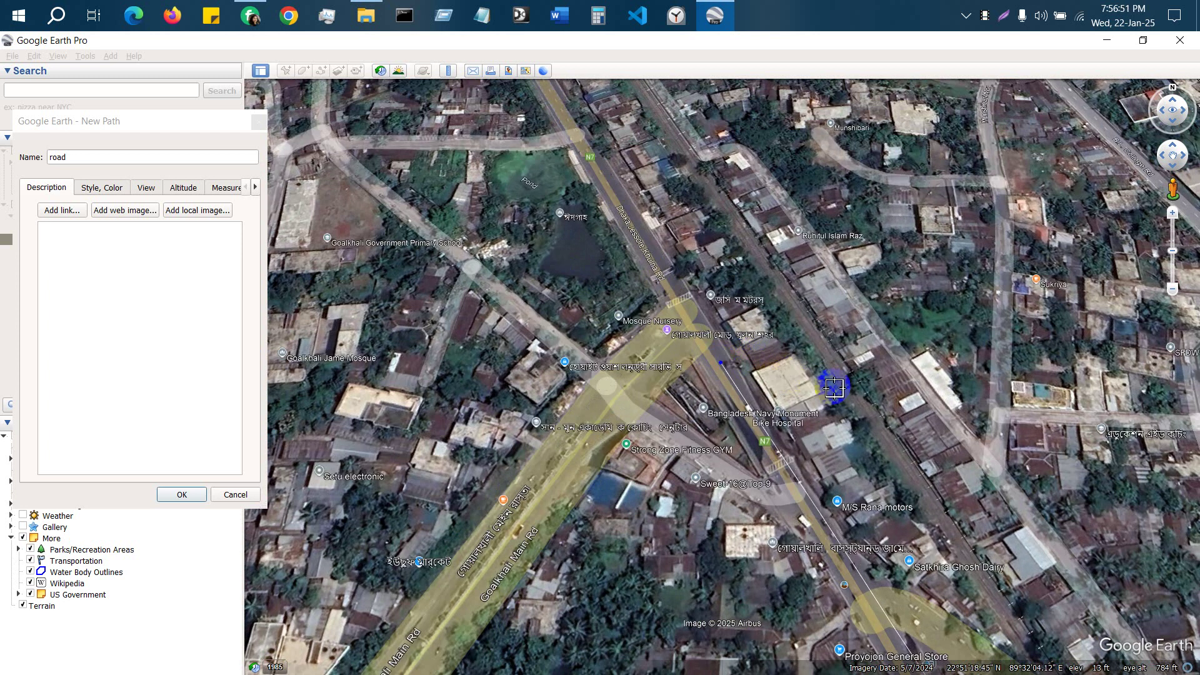
Align the road path's middle vertices with N7 southeast of the Goalkhali junction.
scroll(819, 388, down, 3)
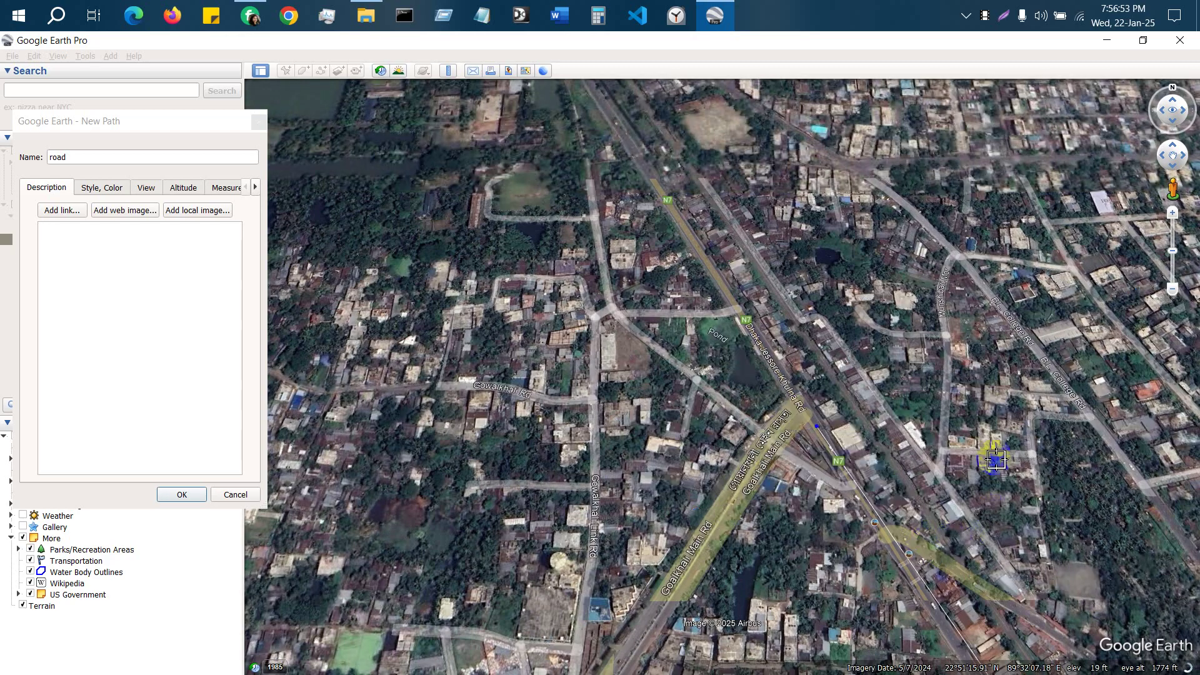
scroll(996, 460, down, 3)
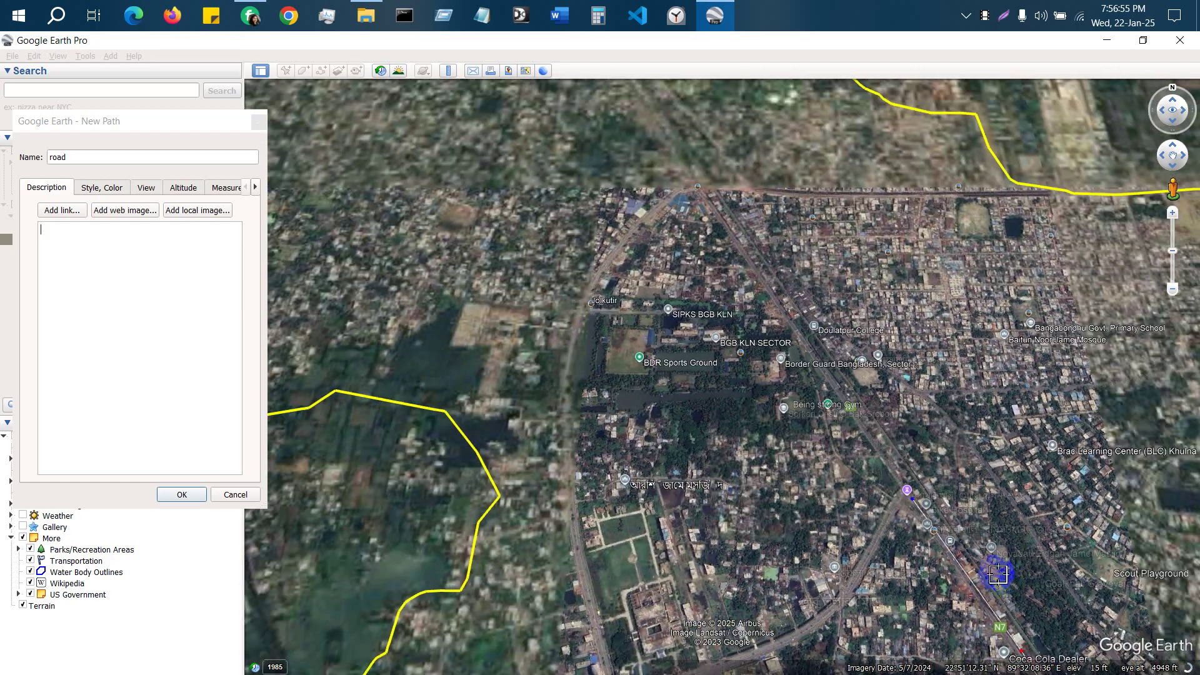
scroll(1031, 595, down, 1)
scroll(724, 427, down, 3)
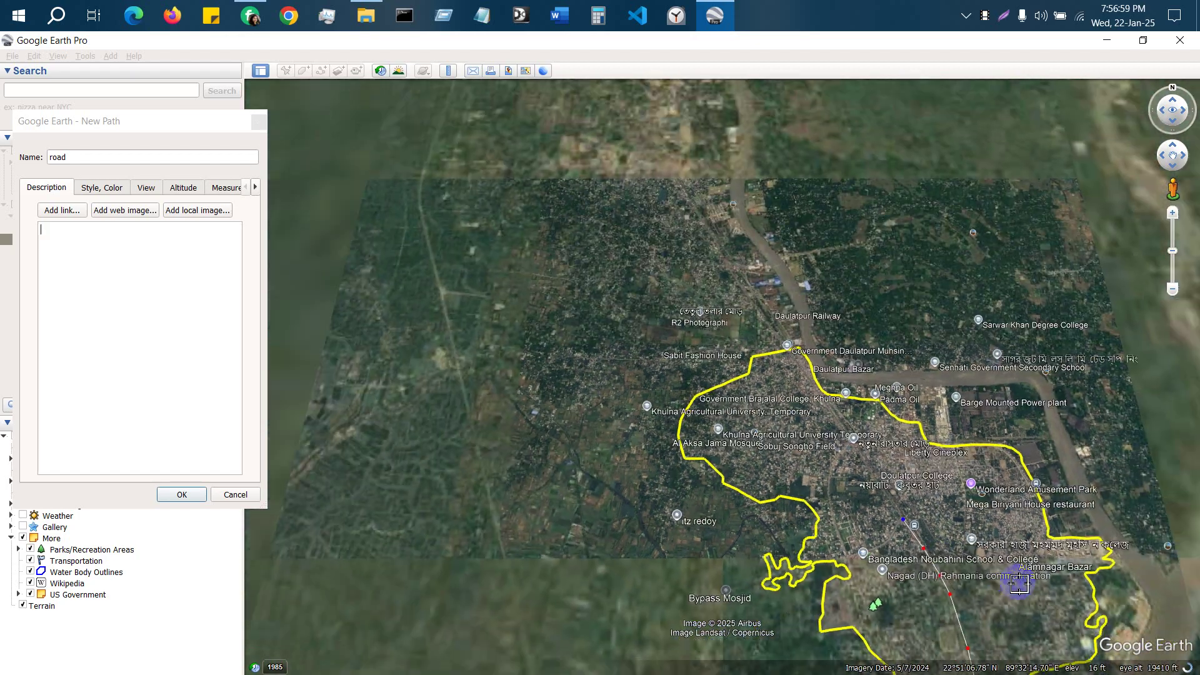
scroll(1019, 584, up, 4)
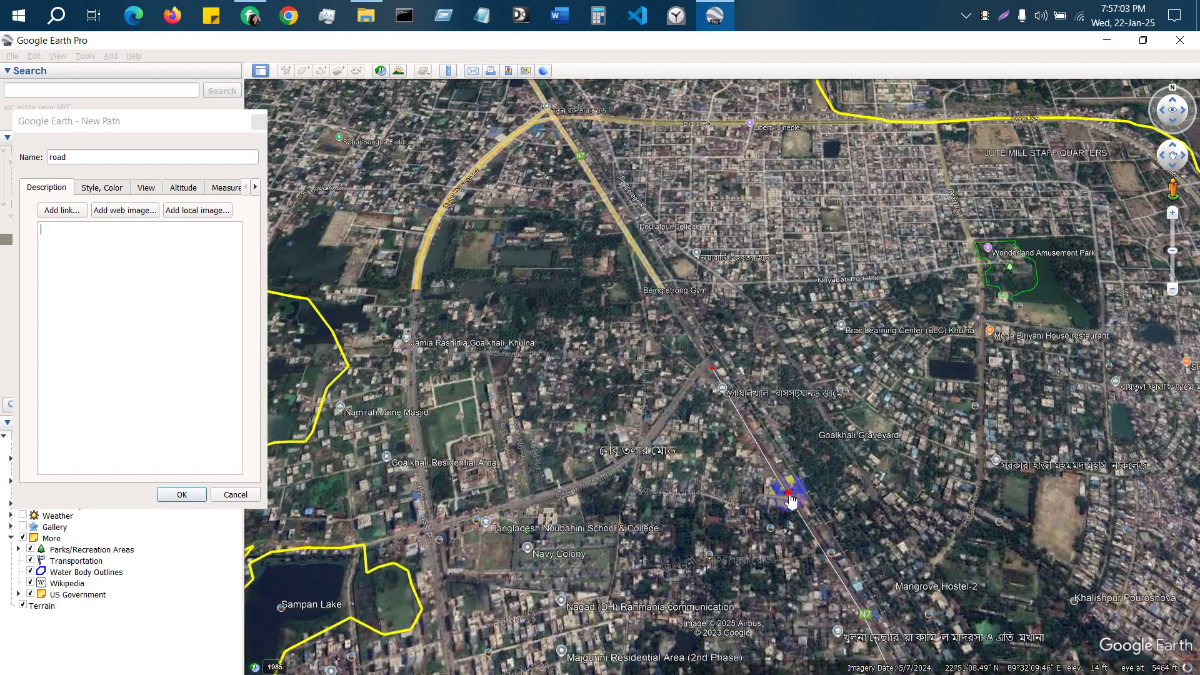
click(789, 493)
scroll(723, 459, down, 4)
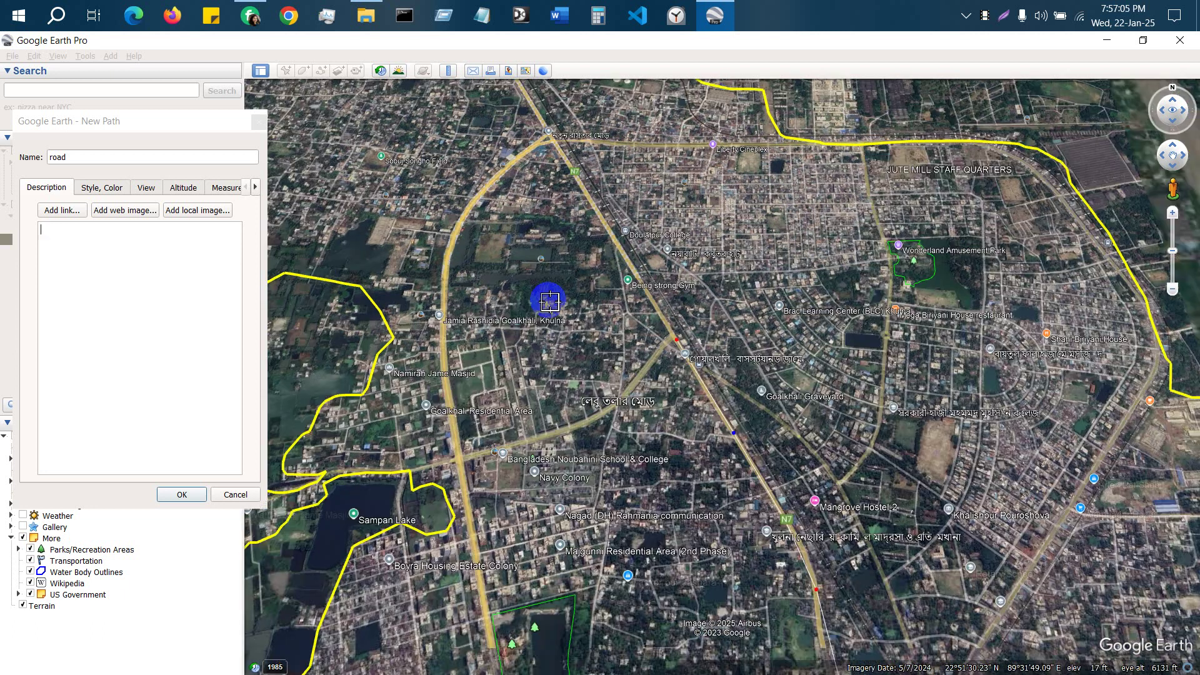
click(693, 440)
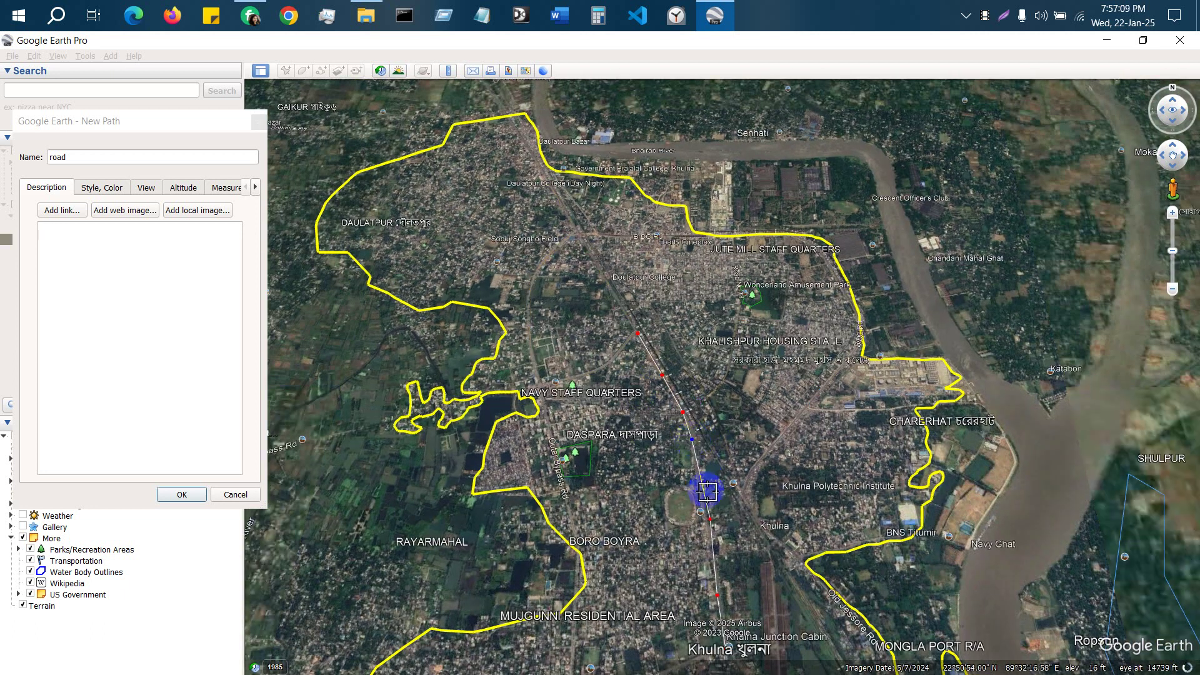
Move the road path's southern vertices onto N7 as far as the Dhaka-Jessore-Khulna Rd junction and accept the path.
click(704, 517)
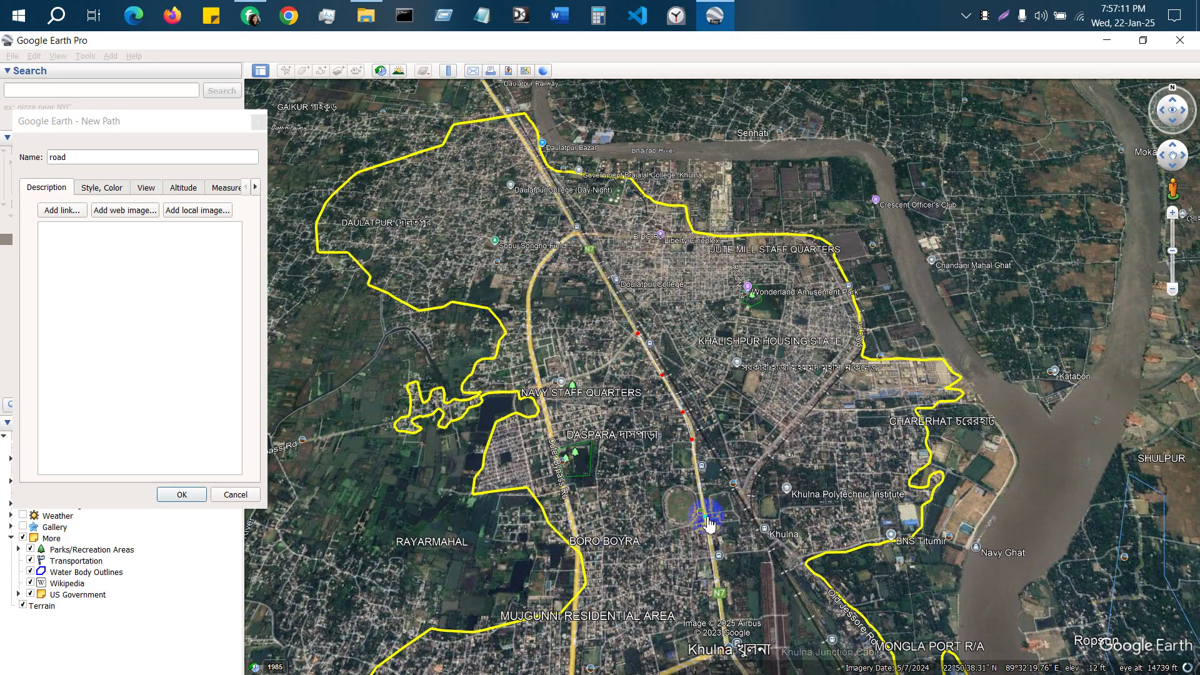
scroll(694, 503, down, 2)
scroll(700, 550, up, 2)
scroll(702, 551, up, 2)
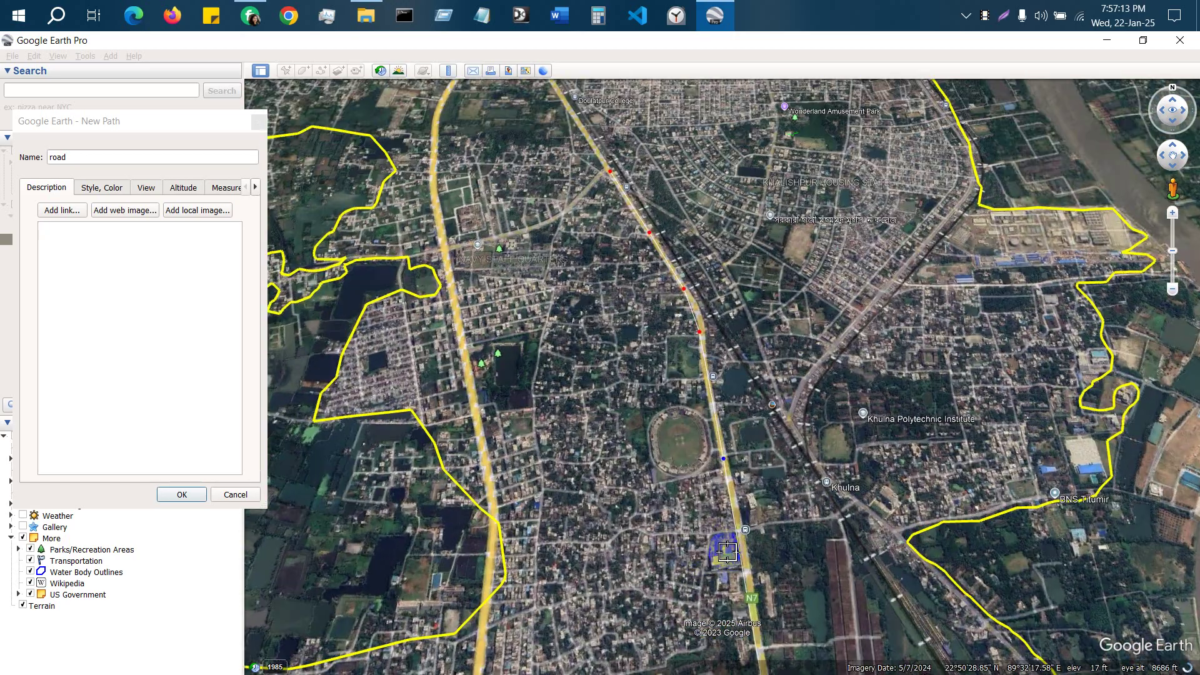
scroll(682, 243, down, 2)
scroll(692, 473, up, 2)
scroll(769, 494, up, 3)
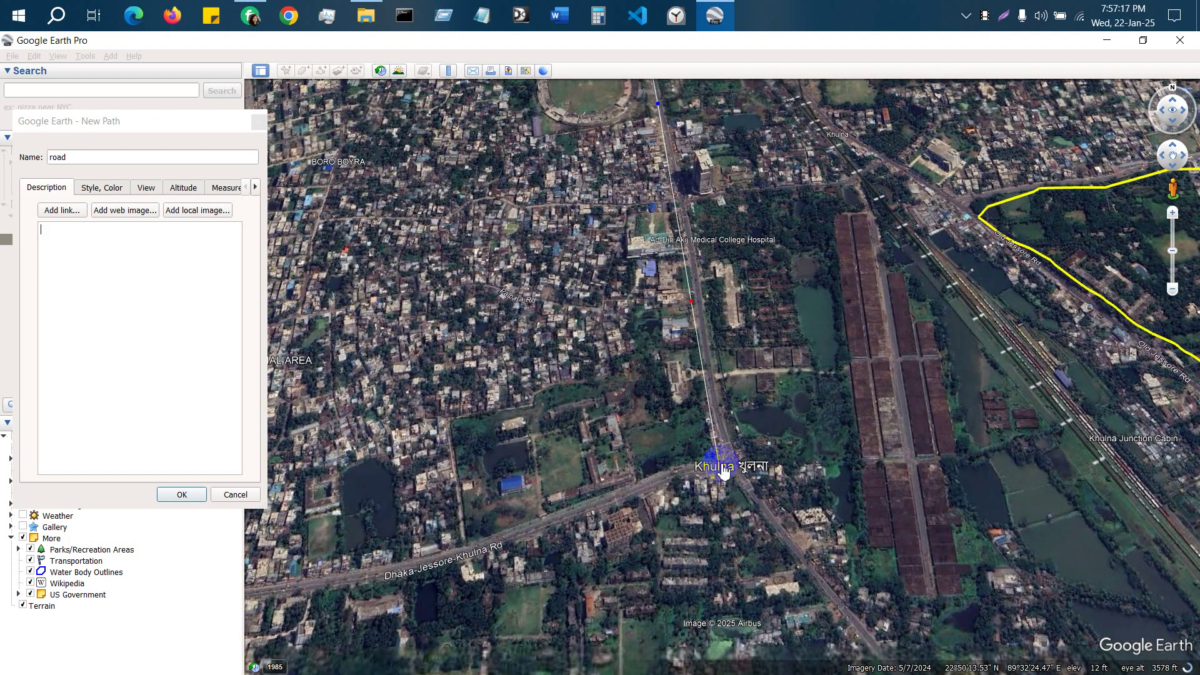
click(726, 464)
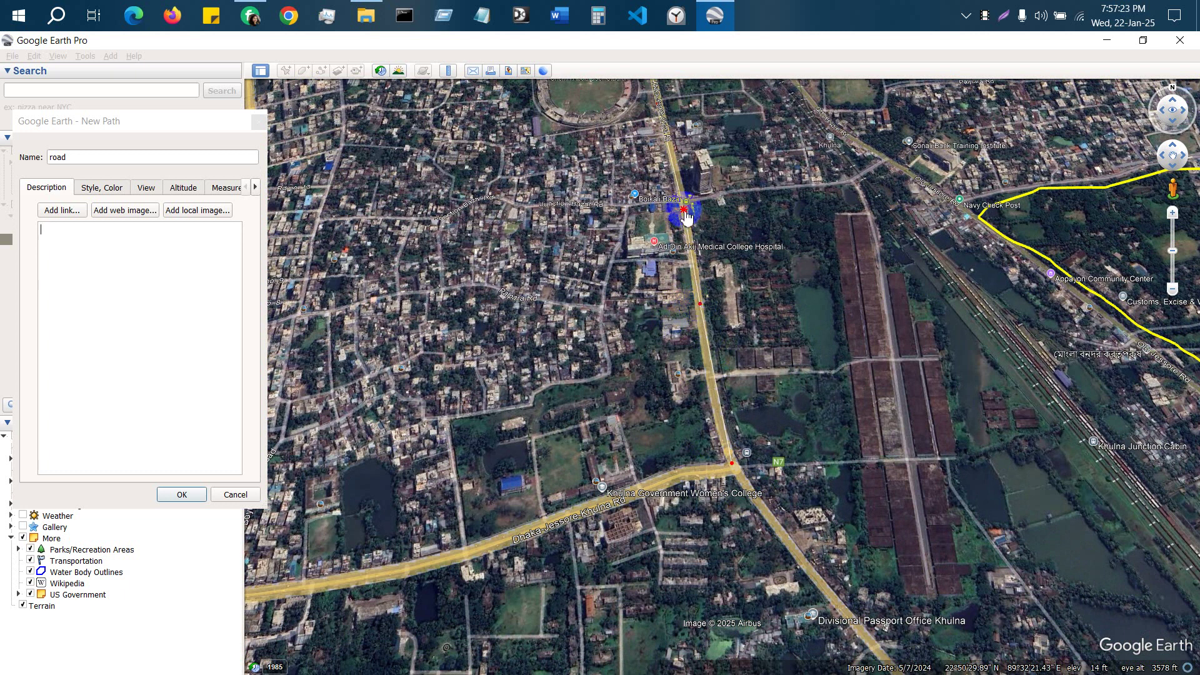
click(179, 493)
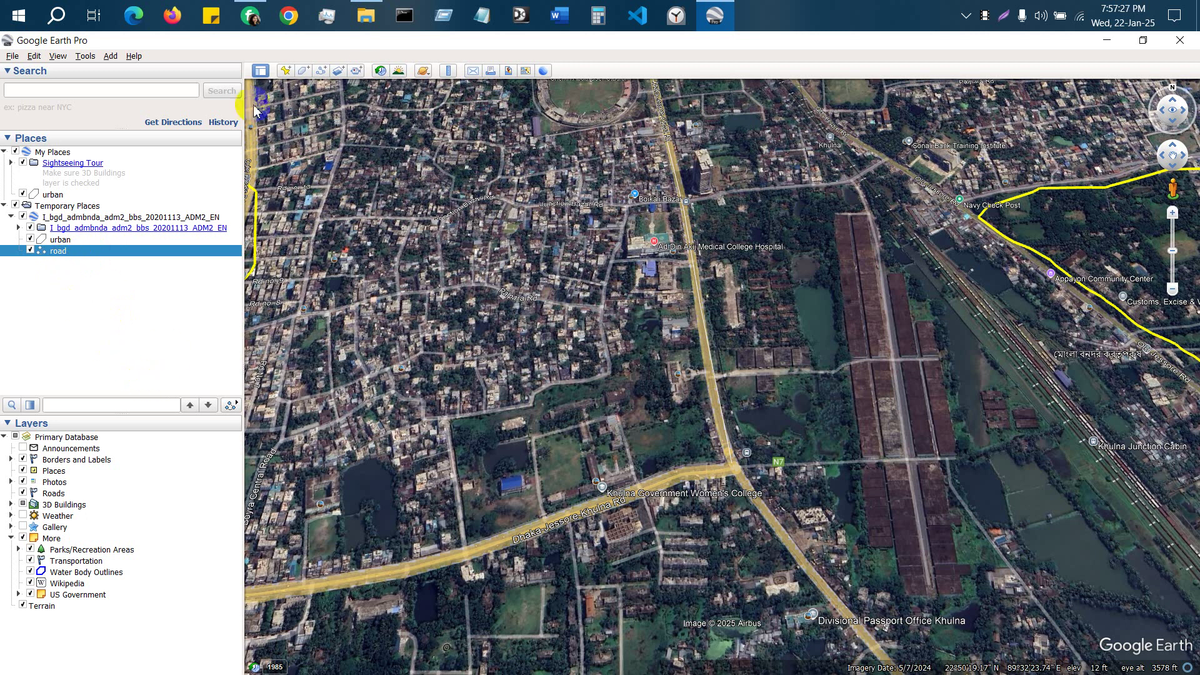
Create a second path named "road" and trace it east along Dhaka-Jessore-Khulna Rd to the N7 junction.
click(320, 71)
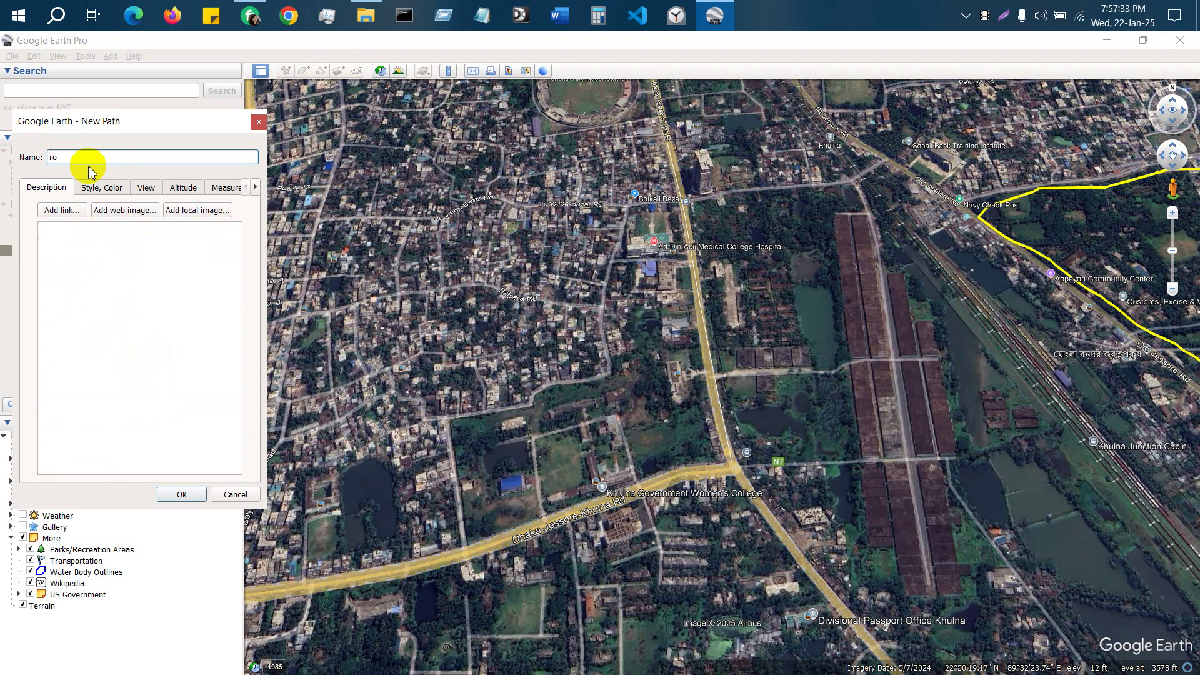
text(road)
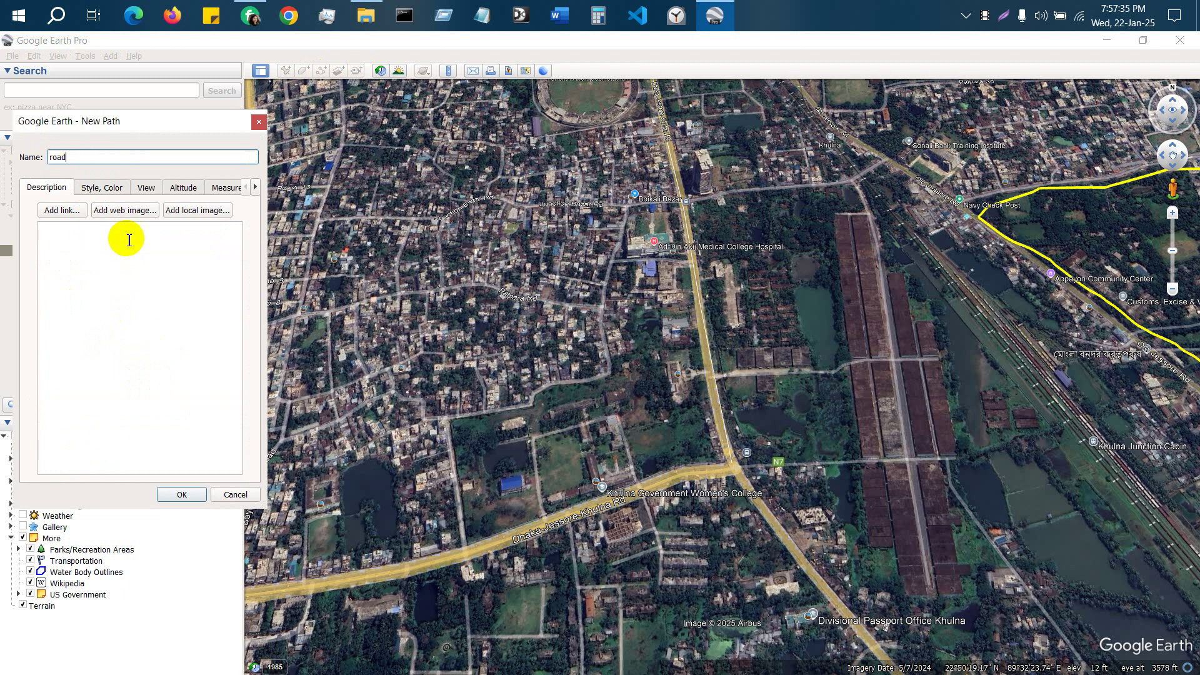
click(468, 551)
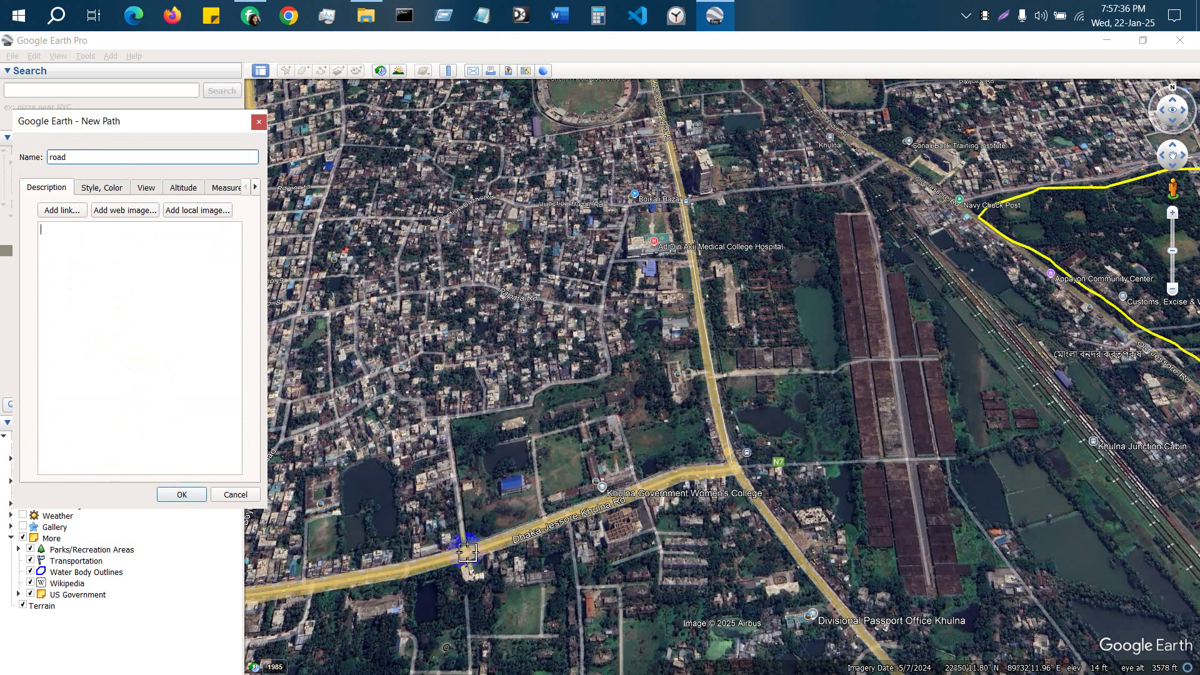
click(294, 588)
click(338, 582)
click(404, 579)
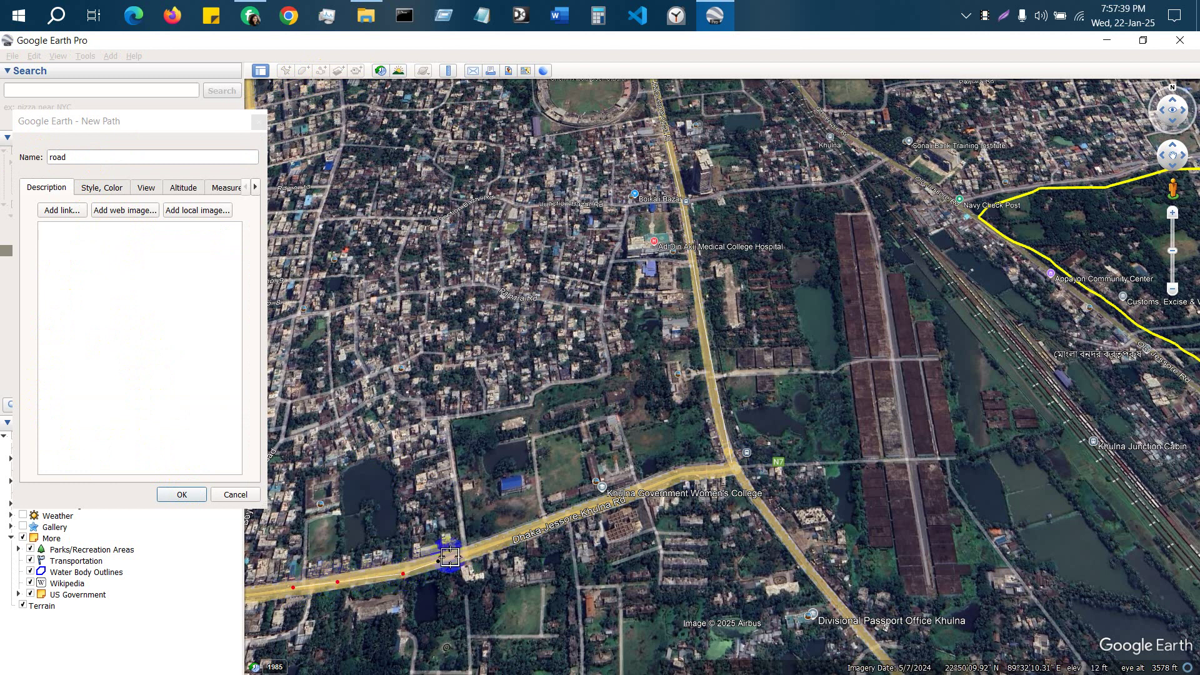
click(480, 549)
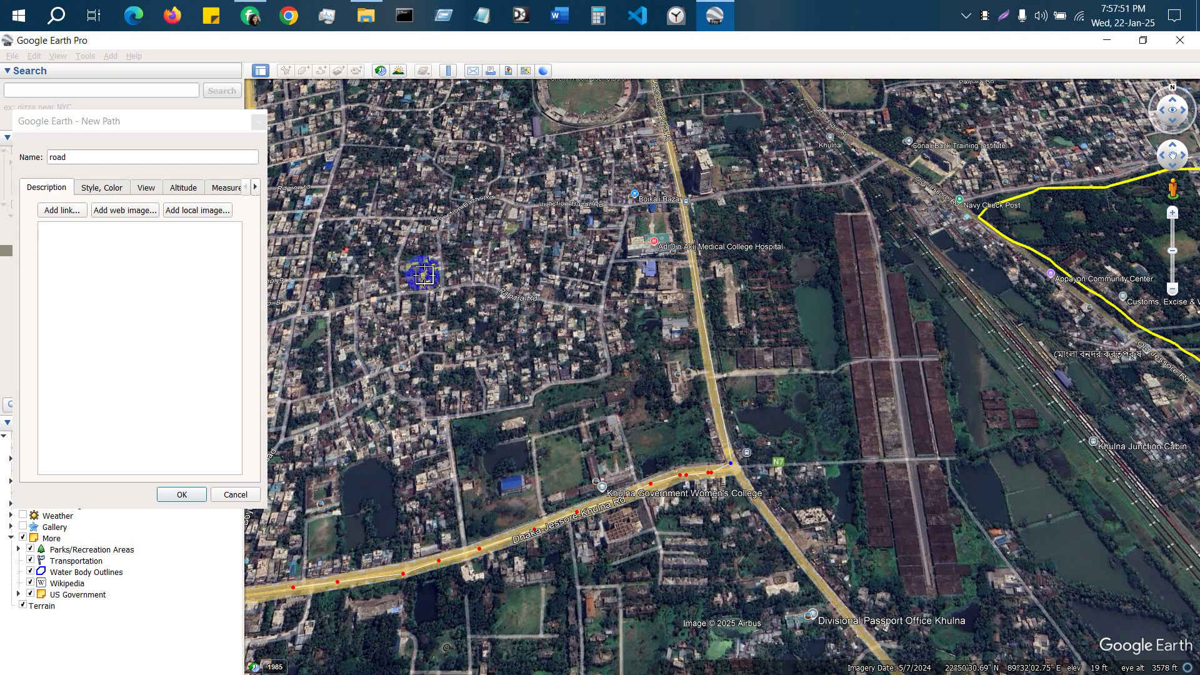
Continue the second road path southeast along N7 past the Regional Public Administration site and accept it.
scroll(392, 227, down, 2)
scroll(676, 528, up, 1)
scroll(551, 250, up, 2)
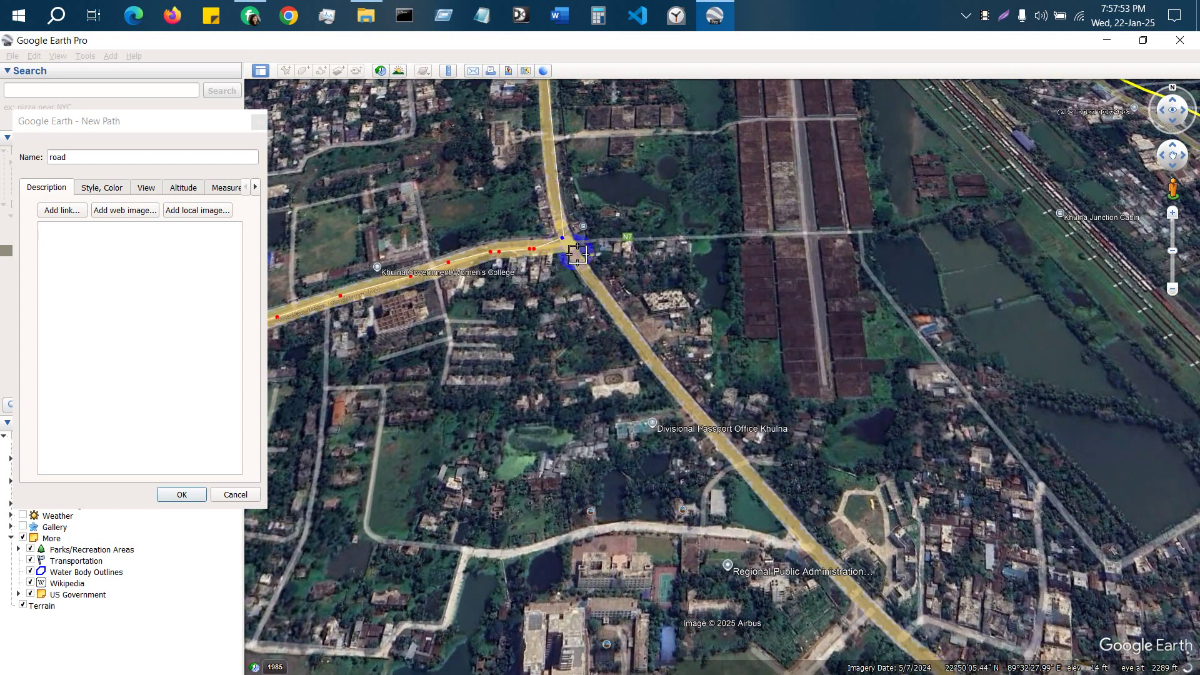
drag(581, 270, 631, 340)
drag(677, 397, 832, 557)
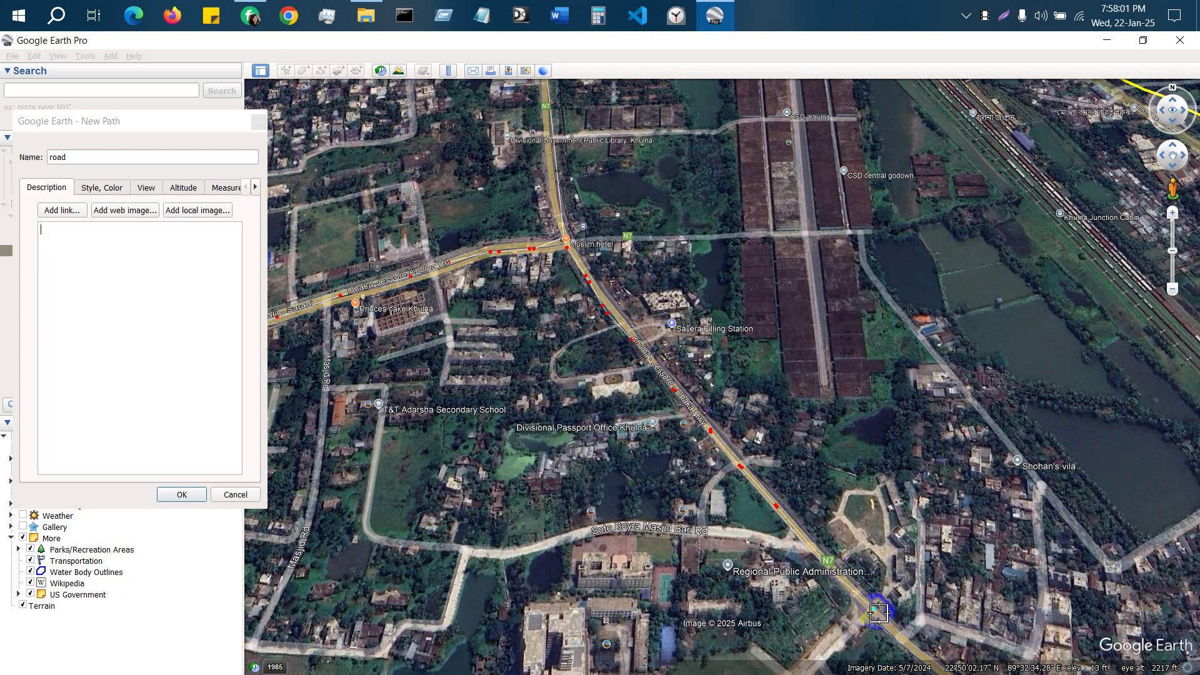
click(894, 627)
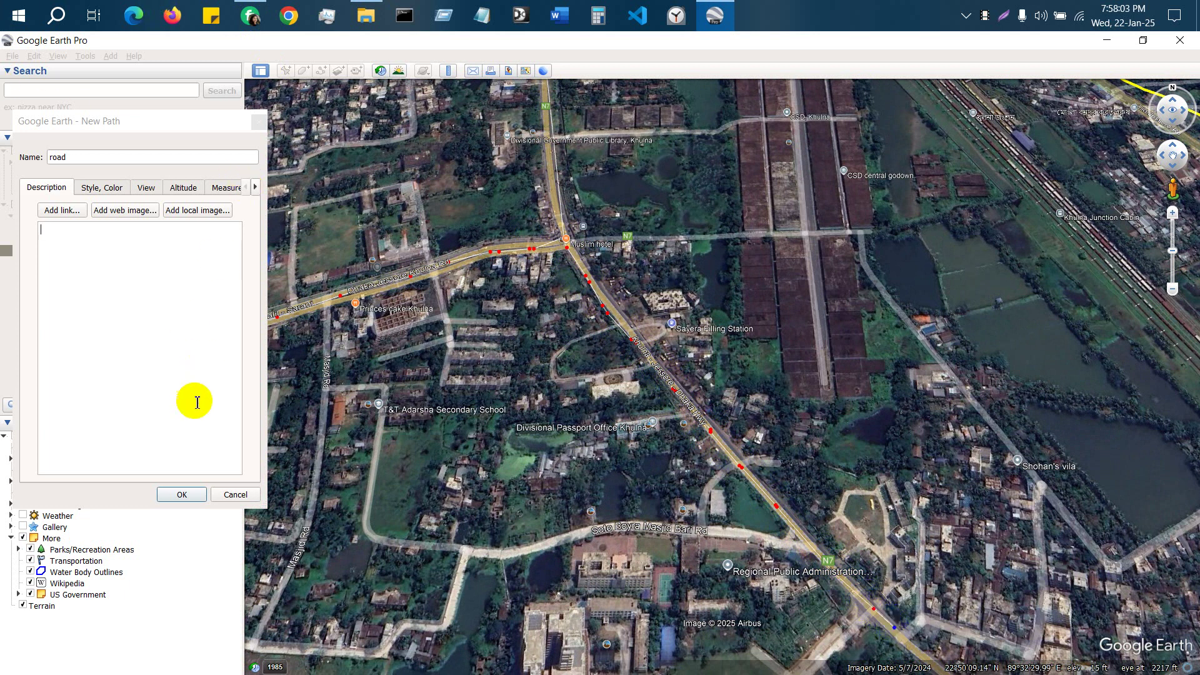
click(183, 495)
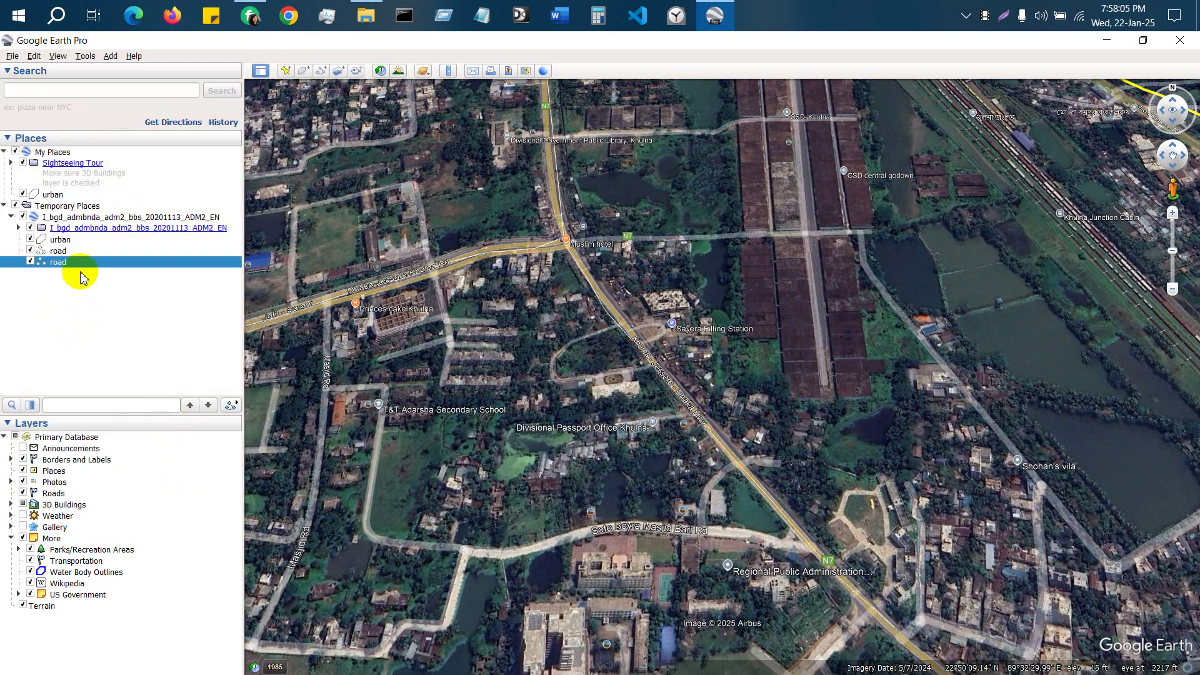
mouse_move(75, 259)
mouse_down()
mouse_move(13, 255)
mouse_move(59, 268)
mouse_up()
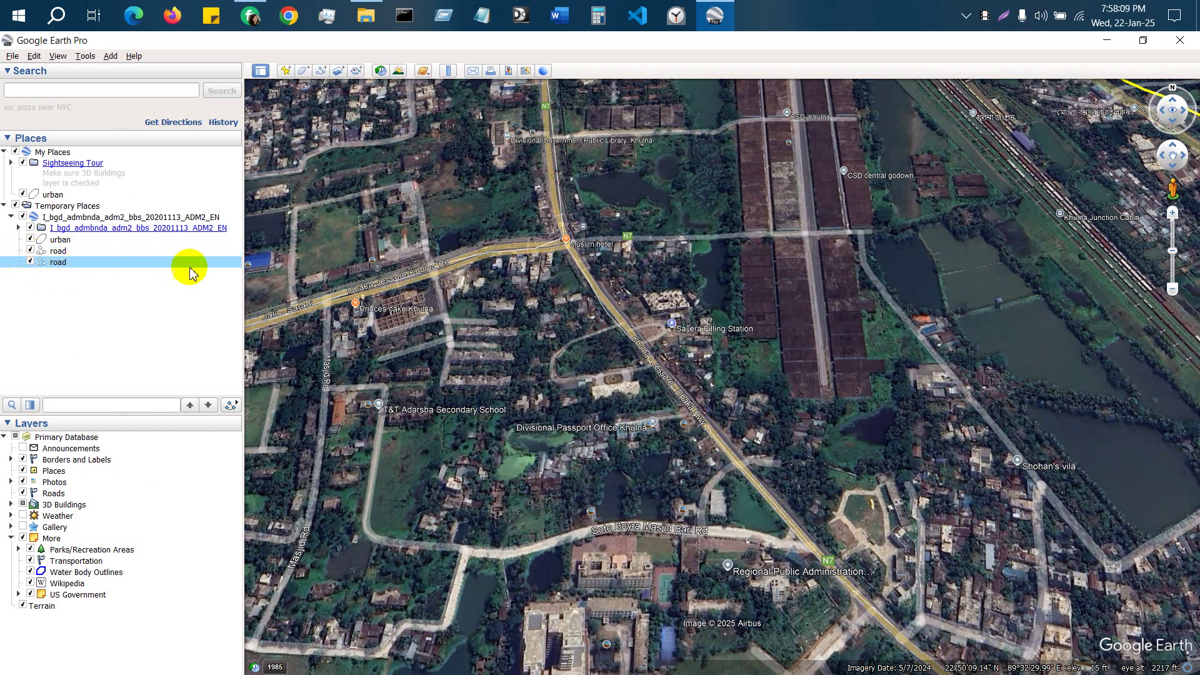
shift+click(91, 252)
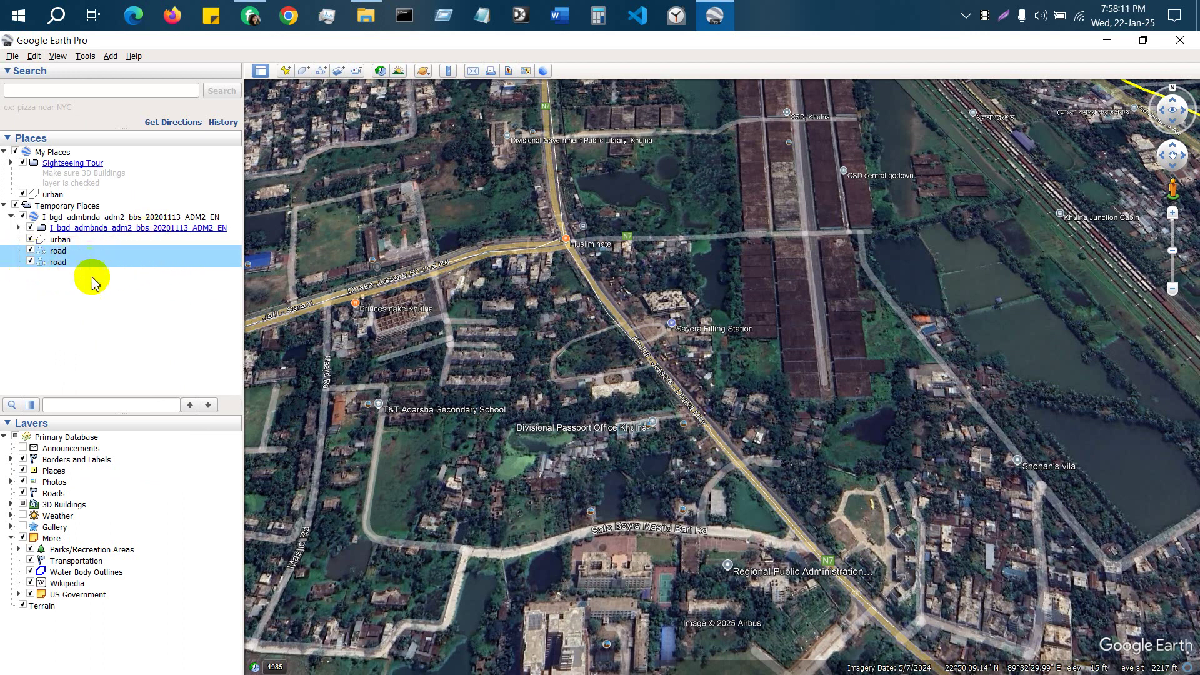
right_click(63, 265)
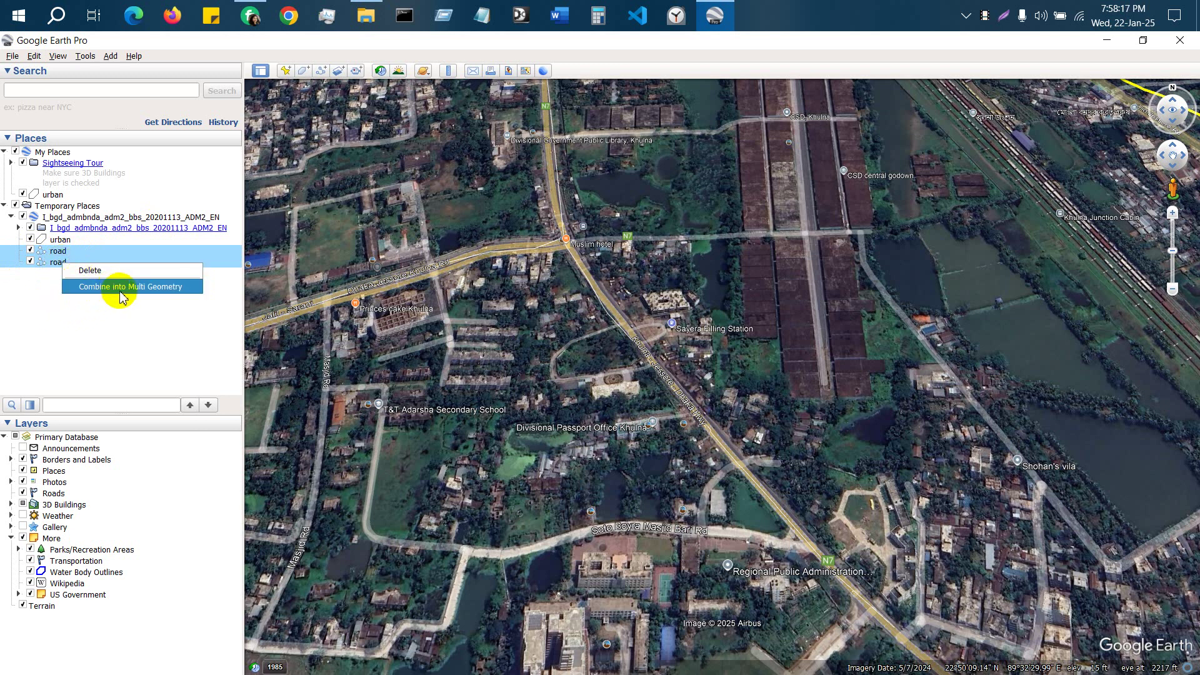
click(108, 320)
click(68, 266)
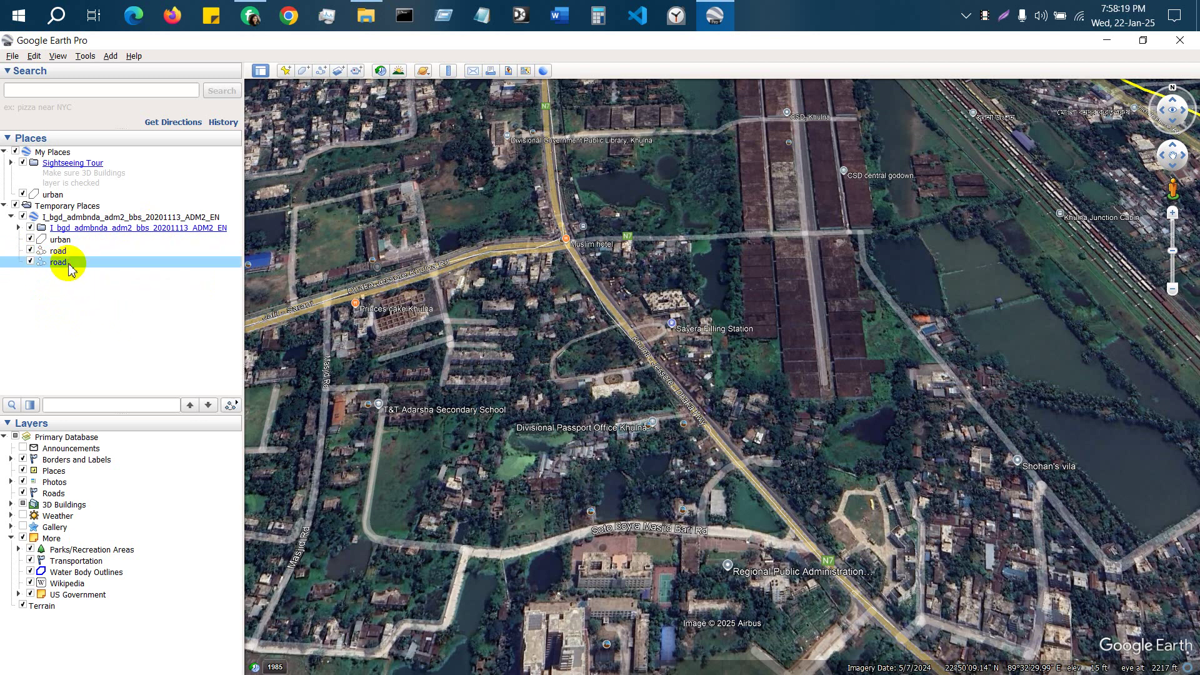
click(71, 251)
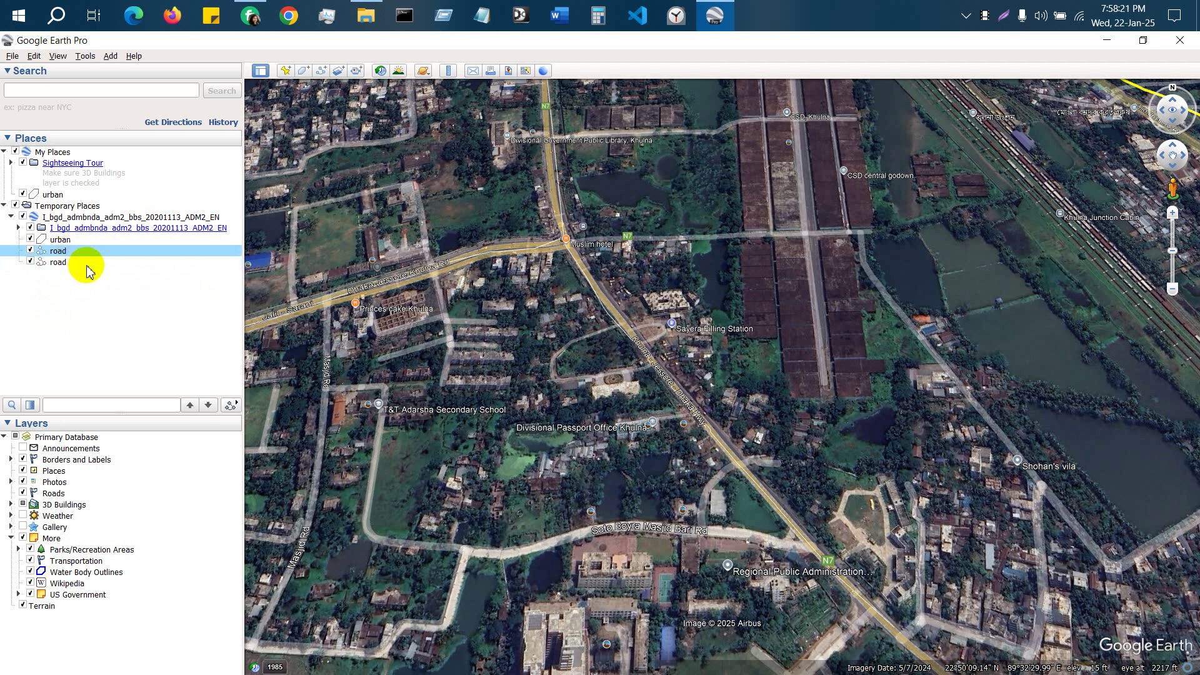
drag(88, 248, 96, 181)
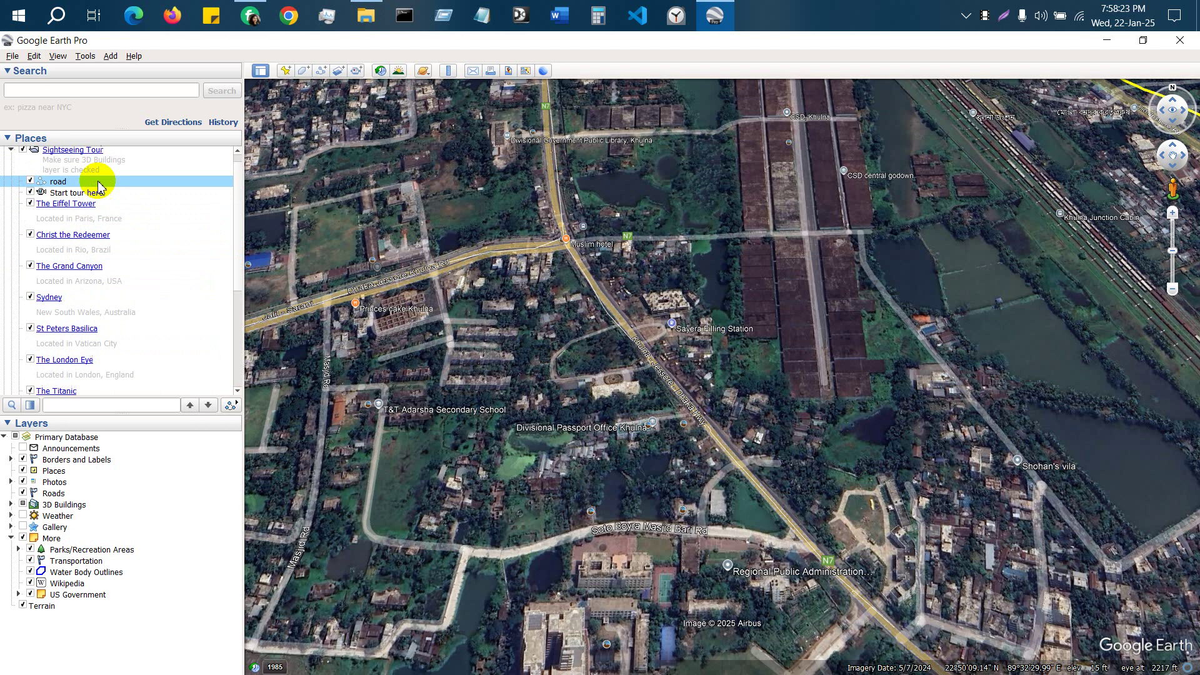
drag(97, 197, 88, 373)
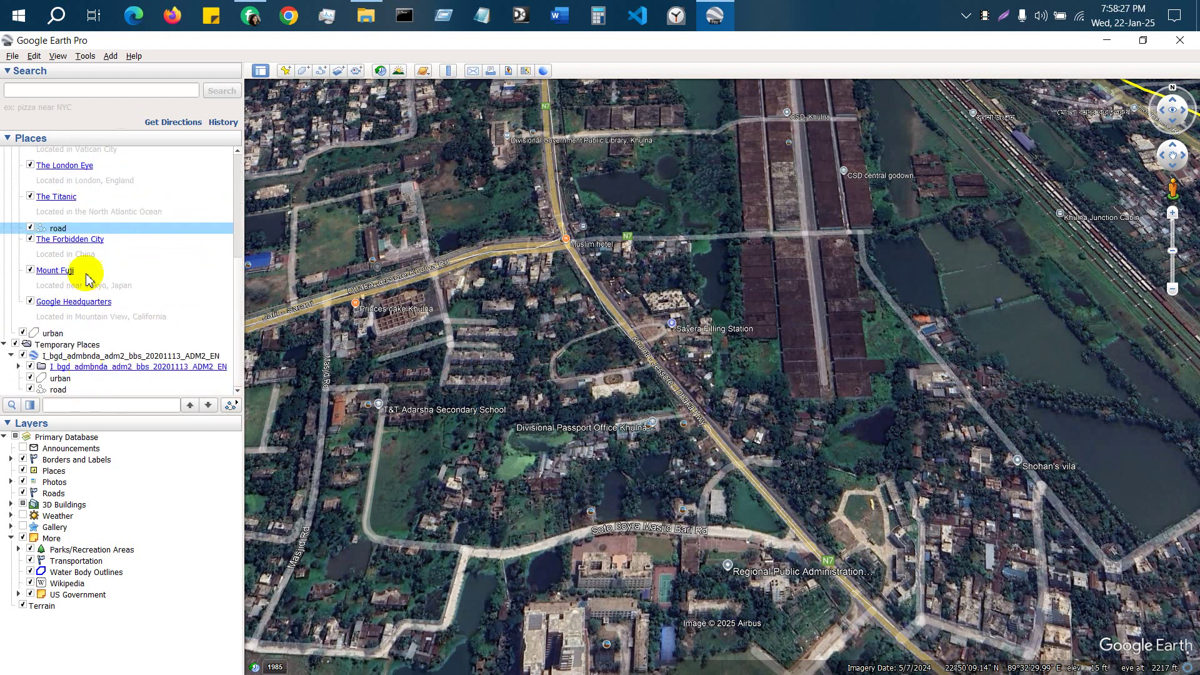
drag(88, 229, 103, 386)
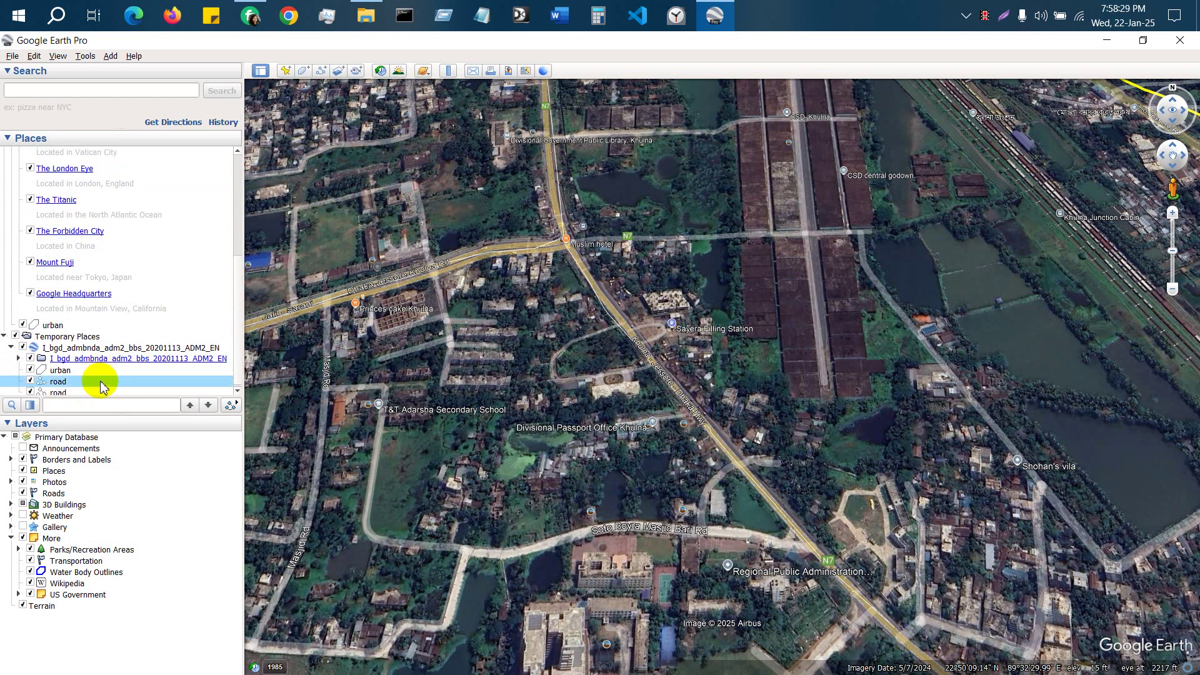
Combine the two road paths under Temporary Places into a single Multi Geometry item and toggle its visibility.
ctrl+click(59, 391)
right_click(60, 391)
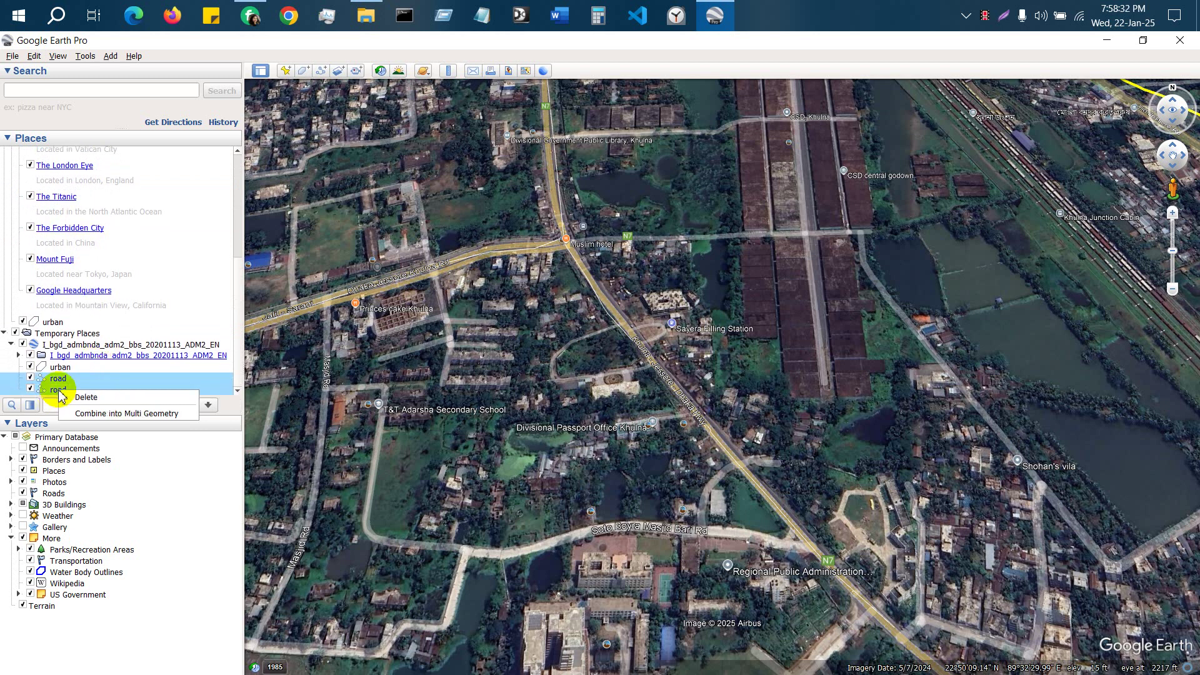
click(80, 414)
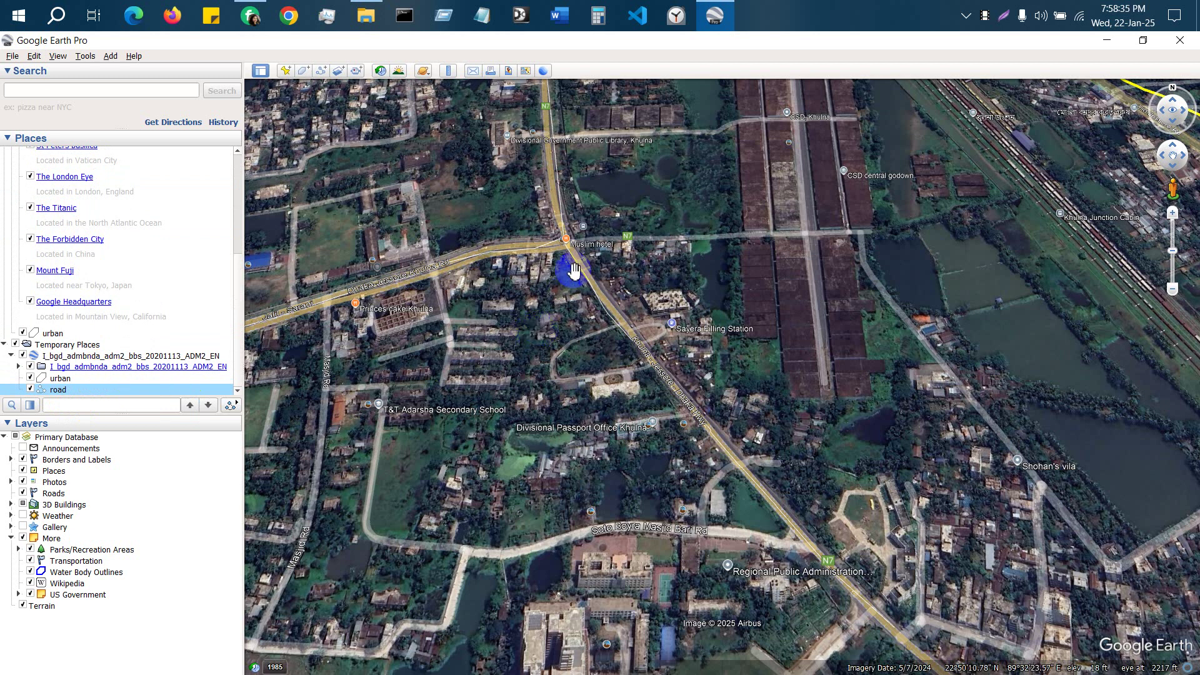
click(30, 390)
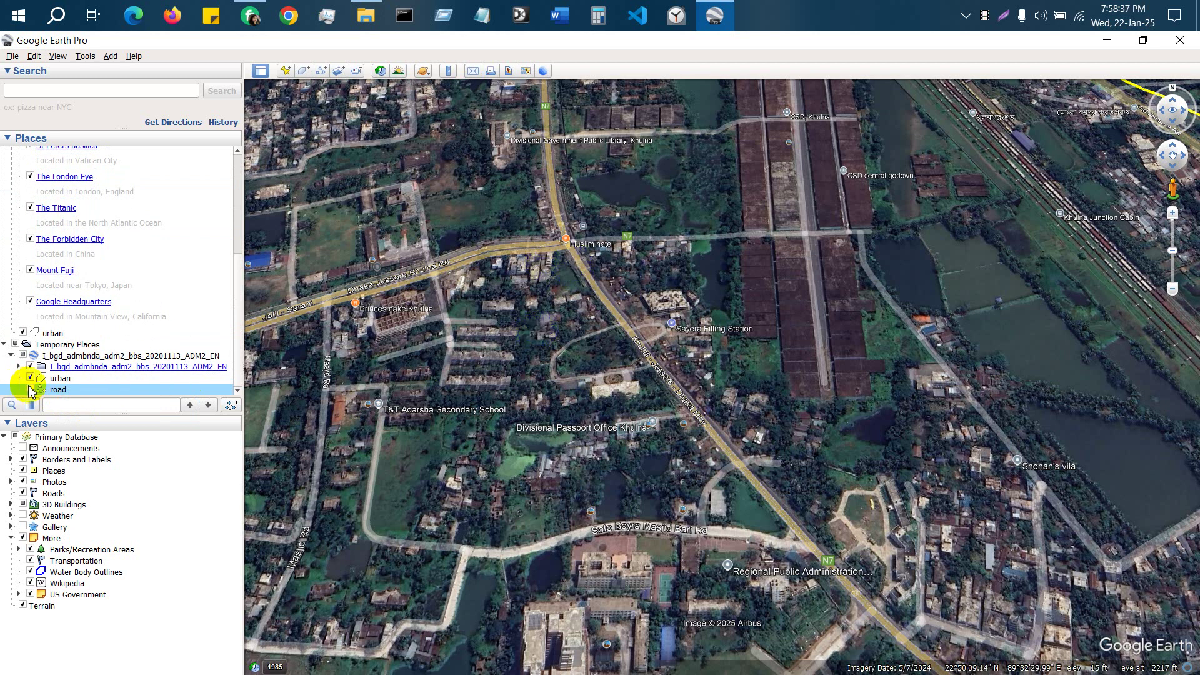
Set the combined road item's line color to red (#ff0000) and its width to 4, and accept the properties.
right_click(77, 389)
click(113, 571)
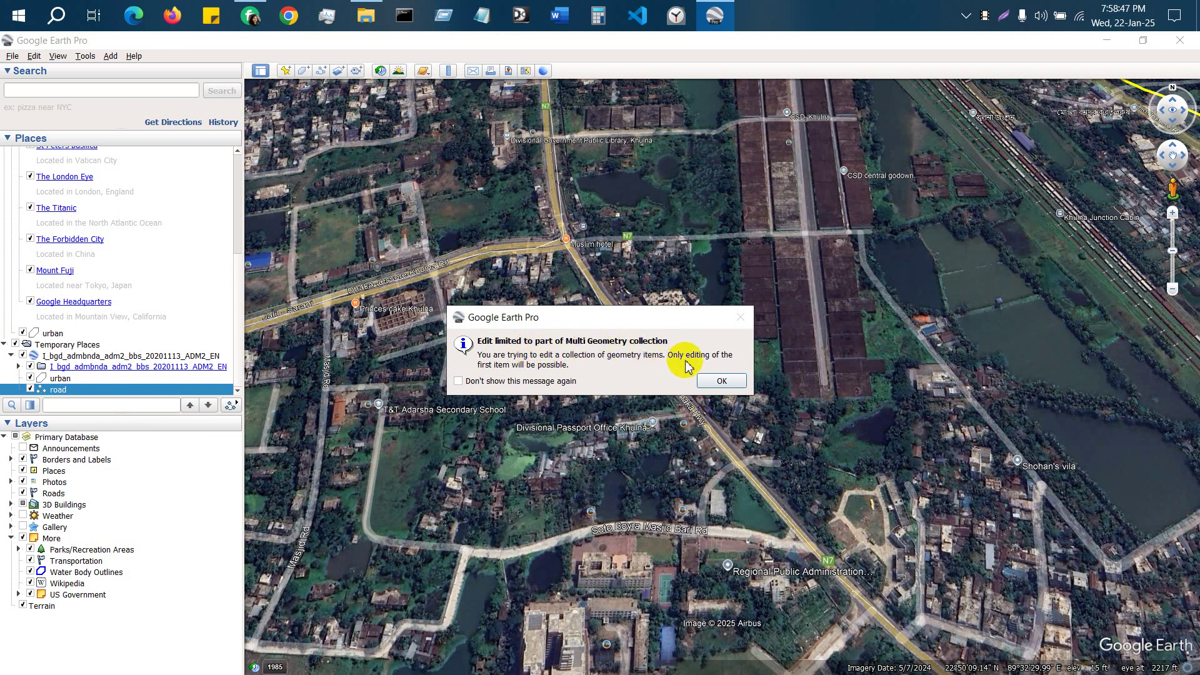
click(722, 382)
click(105, 189)
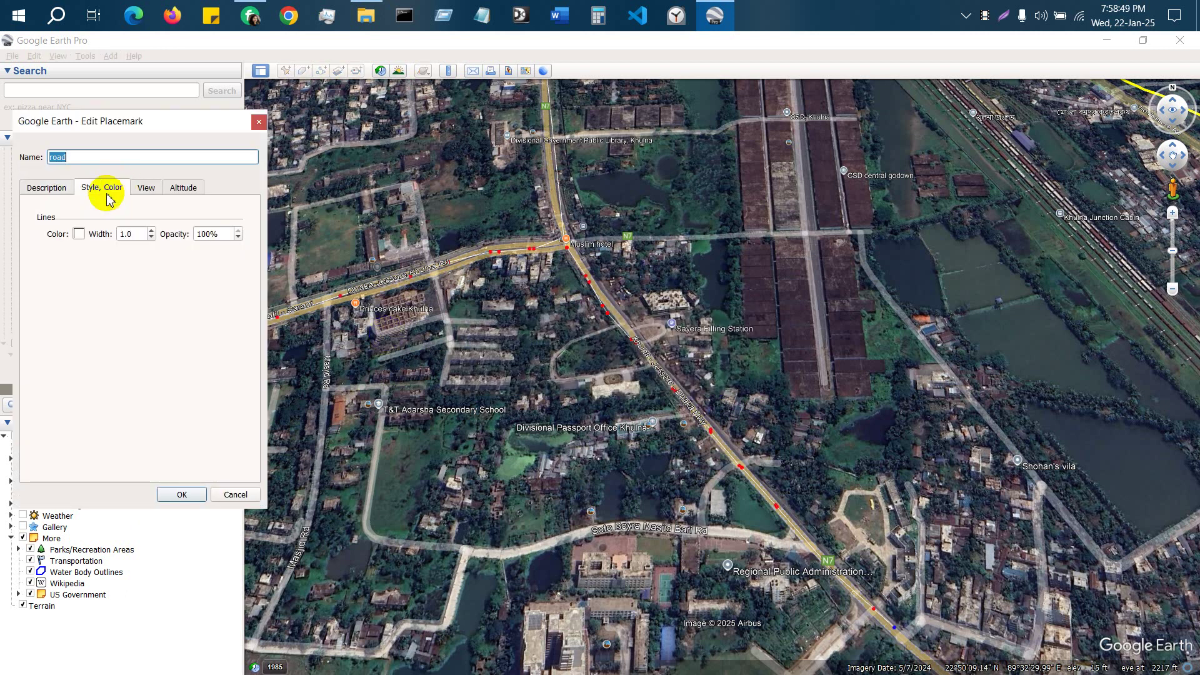
click(79, 234)
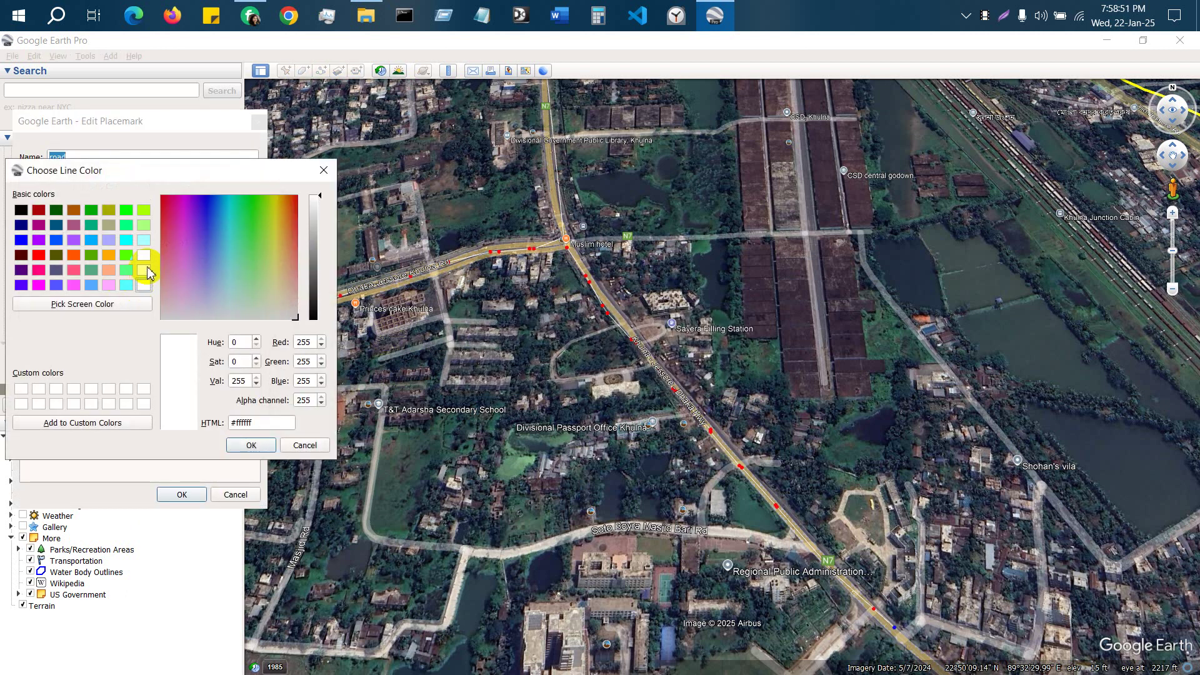
click(144, 255)
click(40, 255)
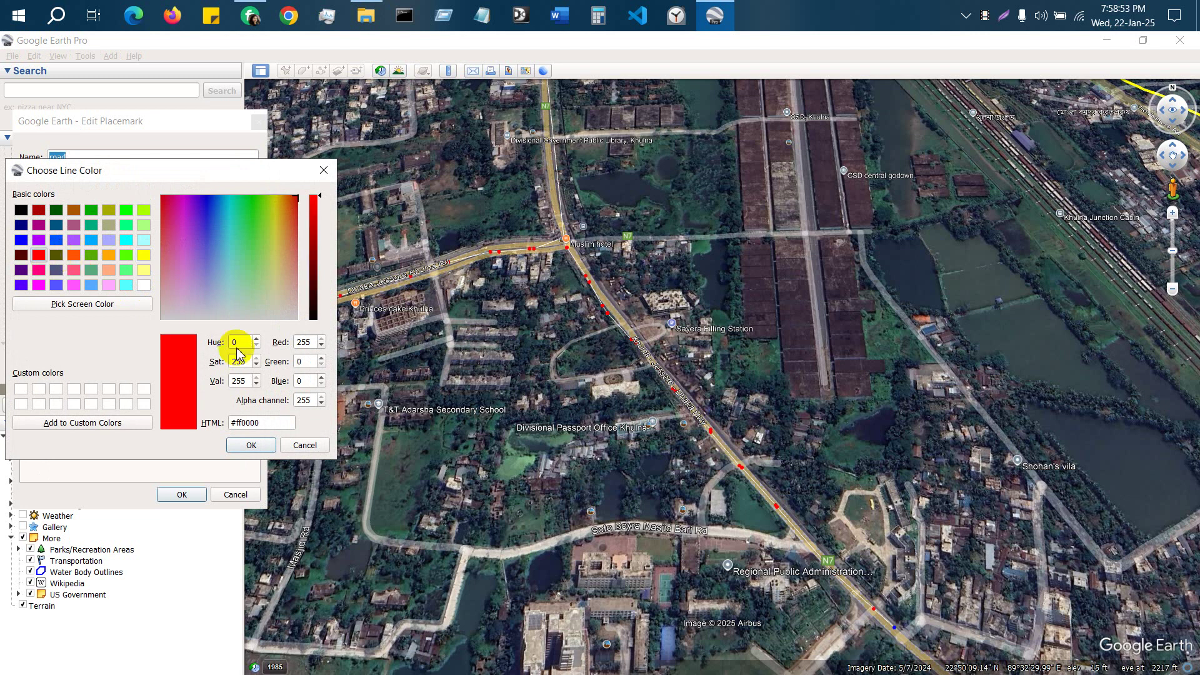
click(251, 445)
click(151, 231)
text(4)
click(170, 498)
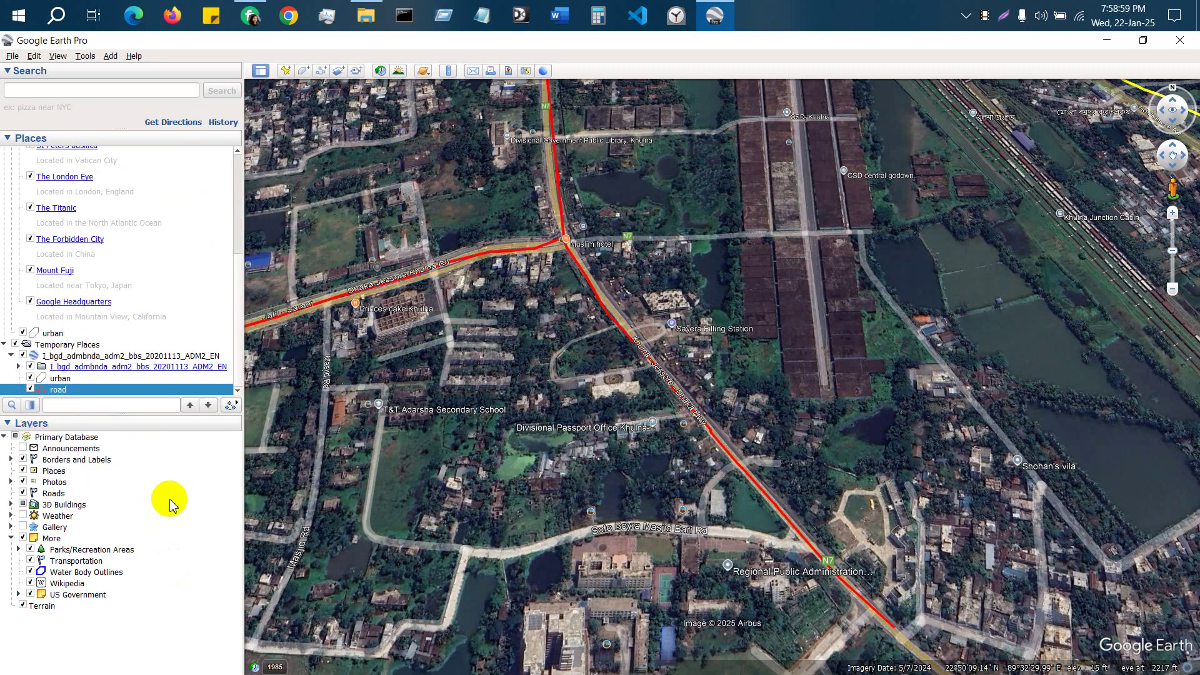
Start a new placemark and move its pin northeast, inside the yellow boundary bend above Mongla Port R/A, at about 22°50'24.80"N, 89°32'51.91"E.
scroll(531, 379, down, 3)
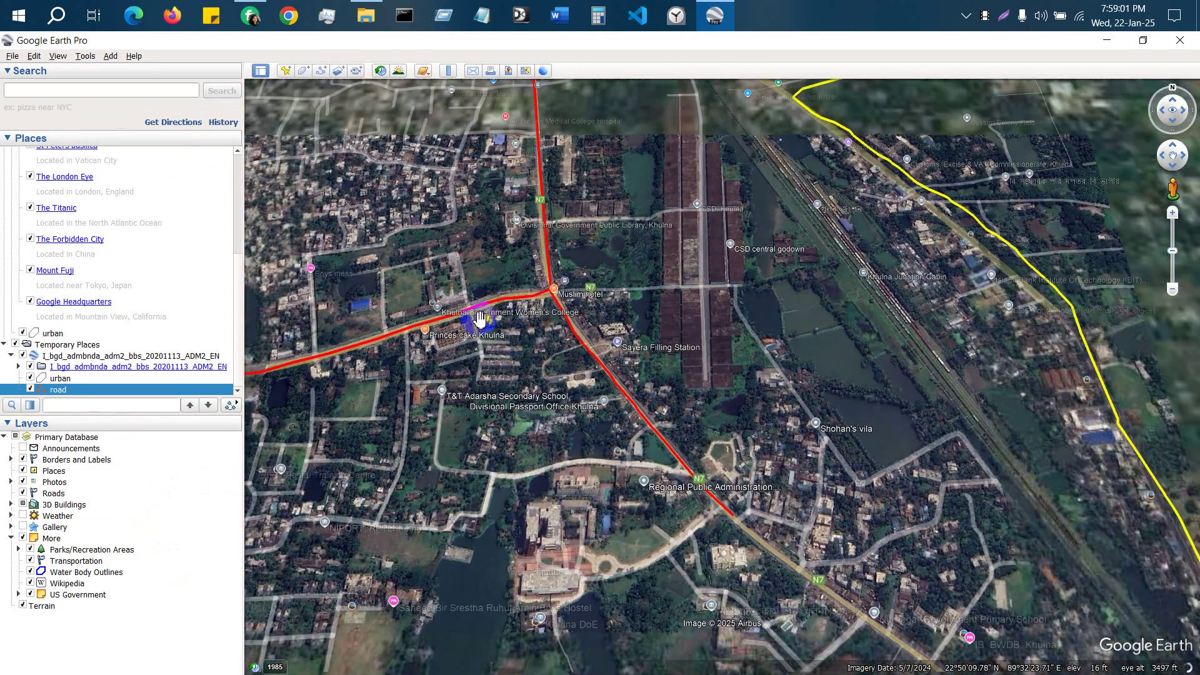
scroll(508, 332, down, 8)
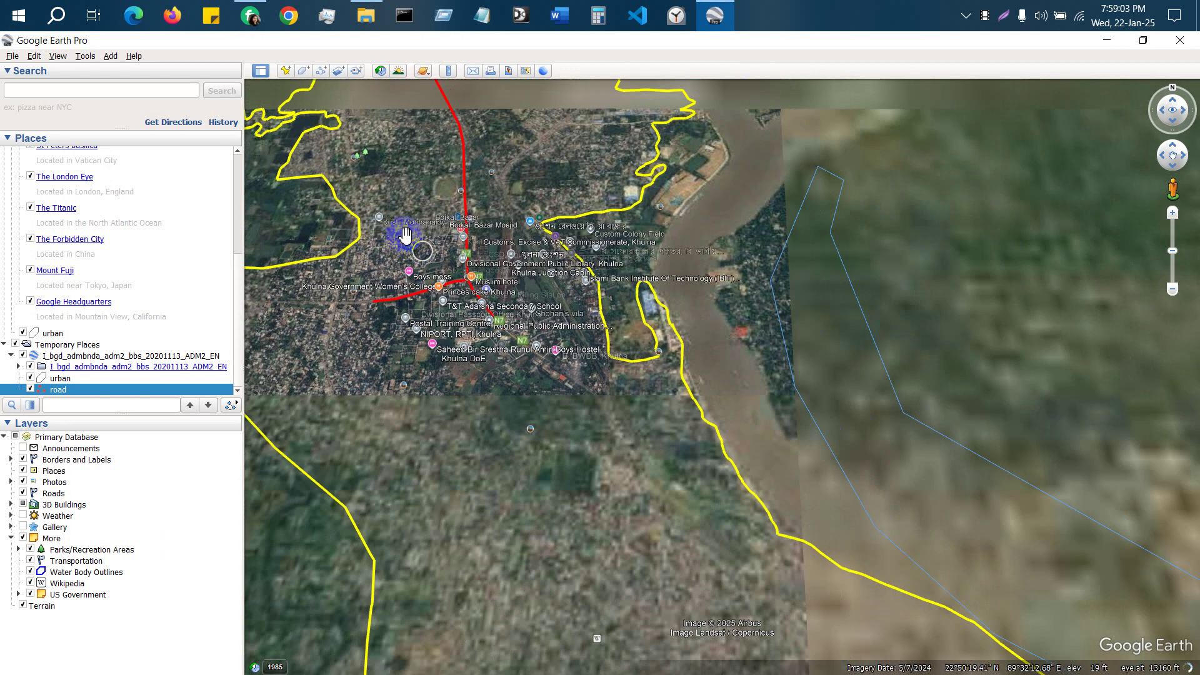
scroll(406, 235, up, 4)
click(301, 71)
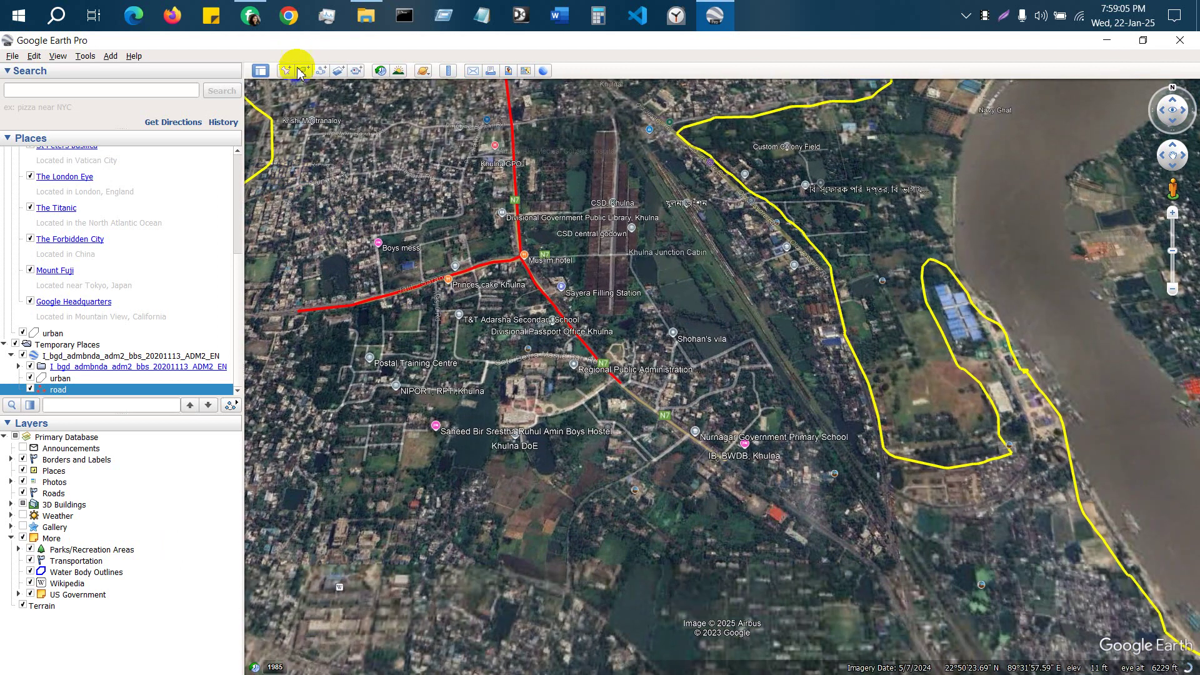
click(285, 71)
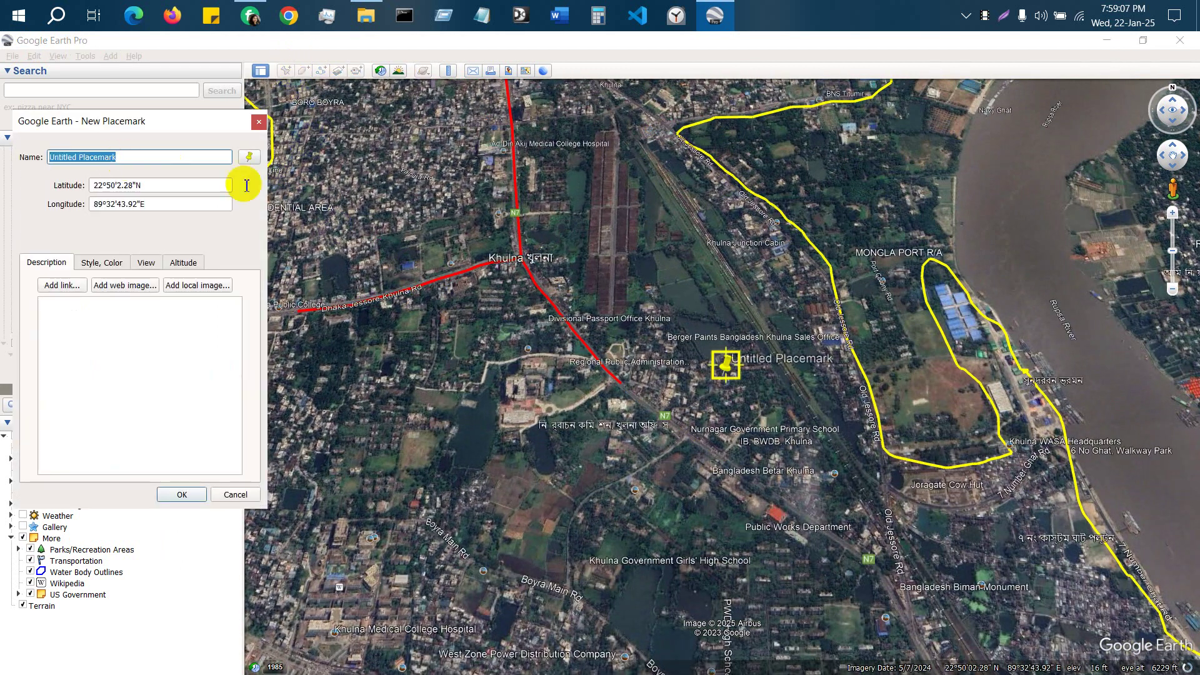
drag(722, 377, 798, 170)
Move the new placemark's pin north along the river side to the power plant site, at about 22°51'9.27"N, 89°33'2.92"E.
scroll(849, 167, down, 2)
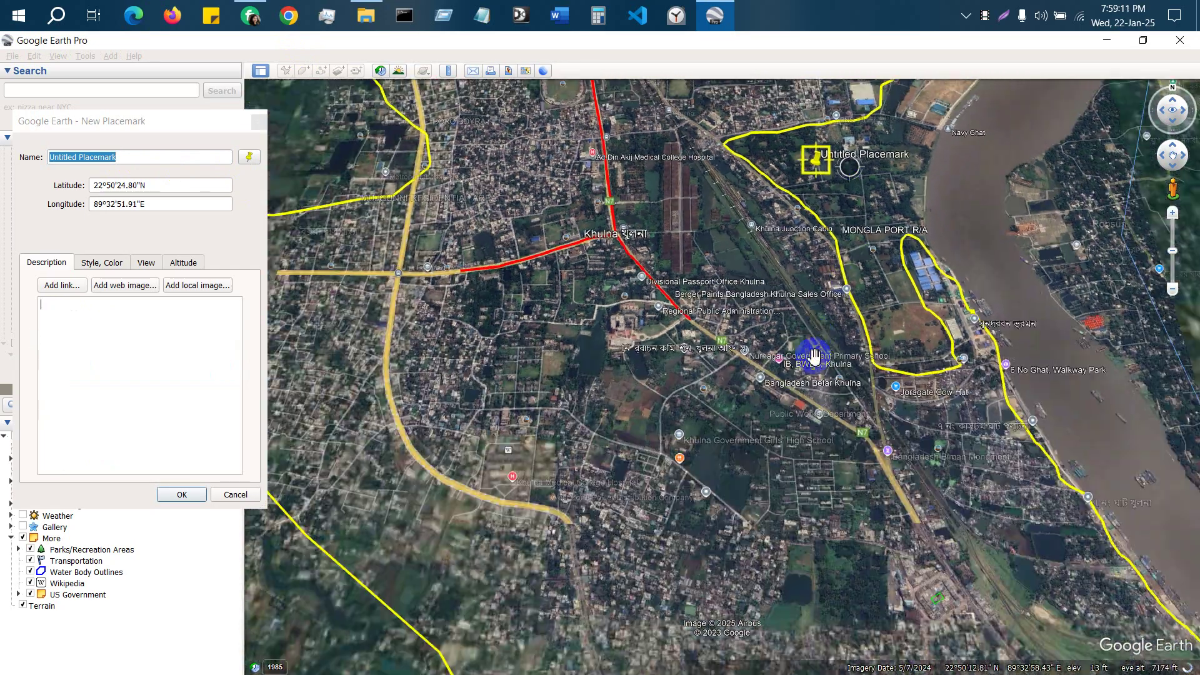
scroll(815, 355, down, 2)
scroll(892, 555, down, 2)
scroll(854, 250, up, 2)
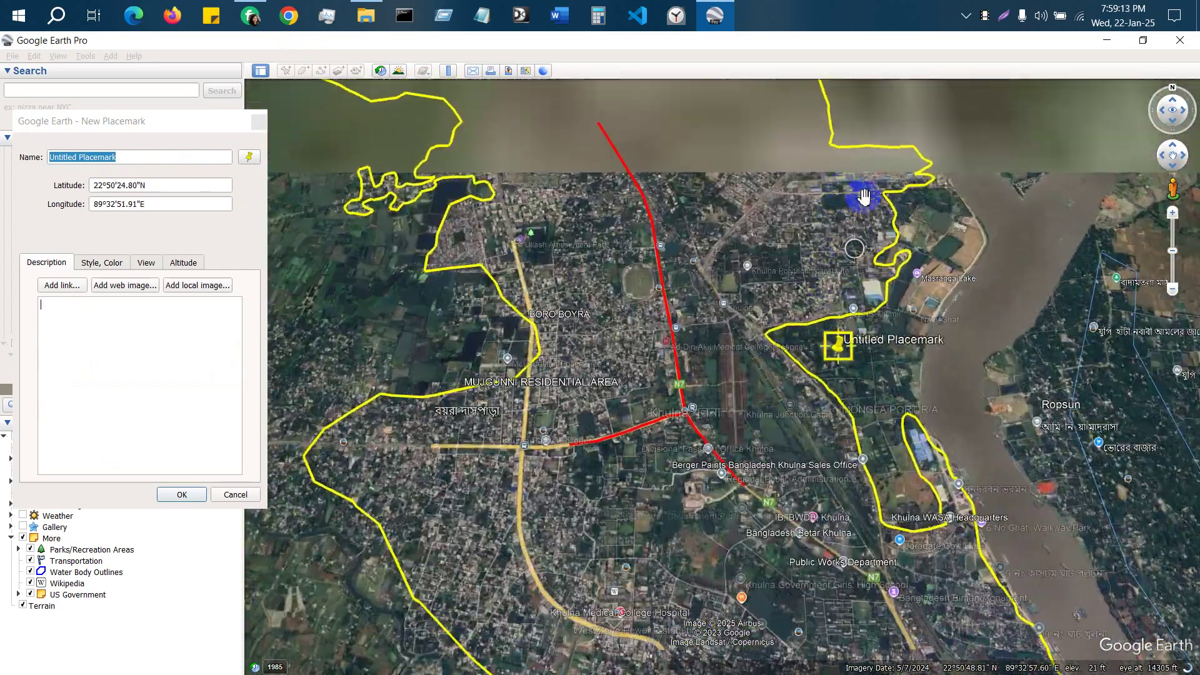
scroll(906, 243, up, 2)
scroll(932, 289, up, 2)
drag(707, 607, 760, 236)
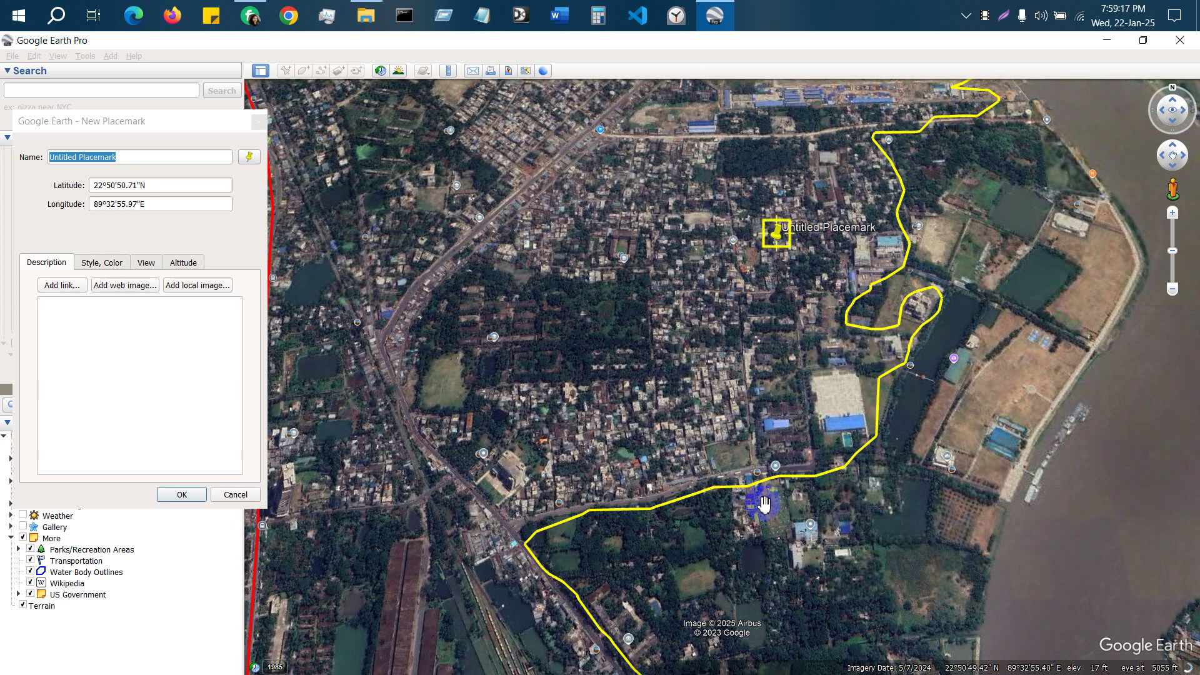
scroll(767, 494, down, 2)
scroll(796, 220, up, 4)
drag(721, 520, 863, 99)
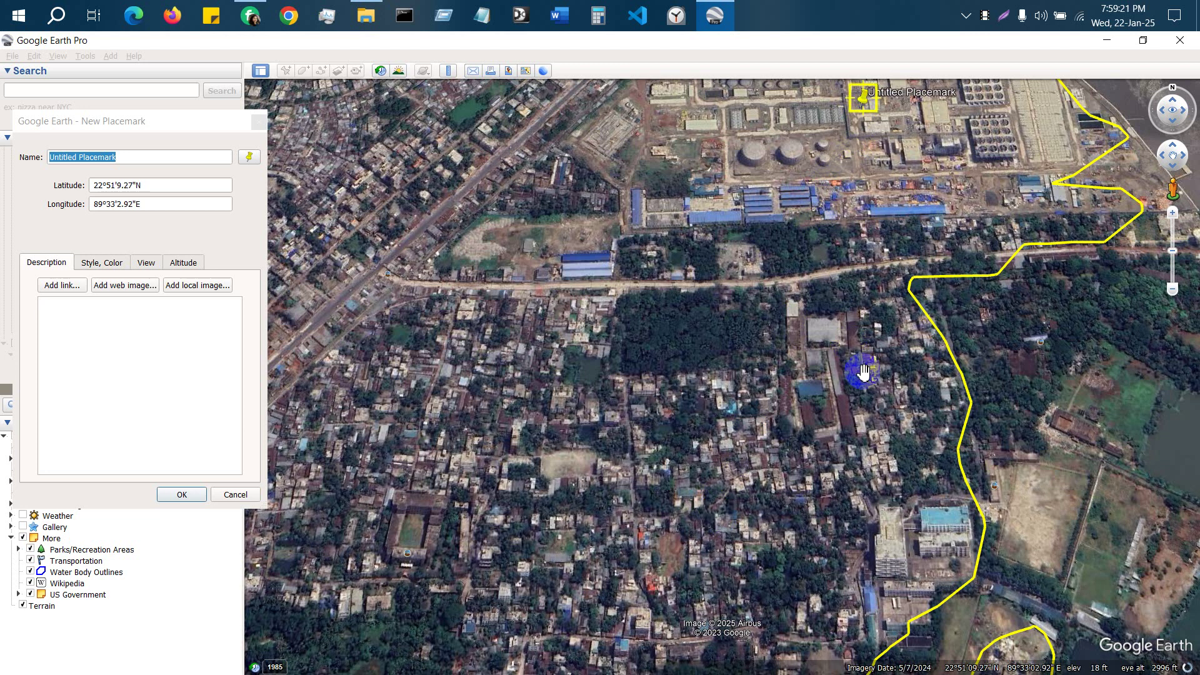
Fine-position the placemark on the building in the middle of the power plant, at about 22°51'8.16"N, 89°33'3.91"E.
scroll(763, 496, down, 1)
scroll(919, 220, up, 3)
scroll(651, 490, down, 1)
scroll(708, 286, up, 2)
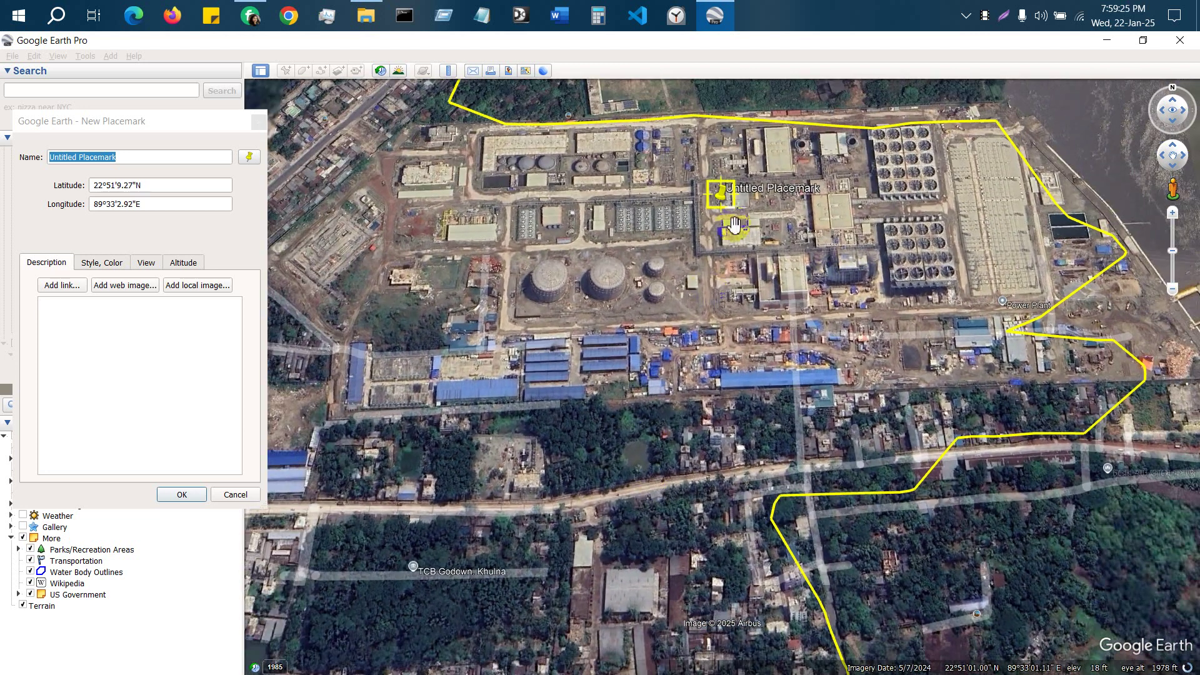
scroll(708, 286, up, 2)
scroll(742, 208, up, 2)
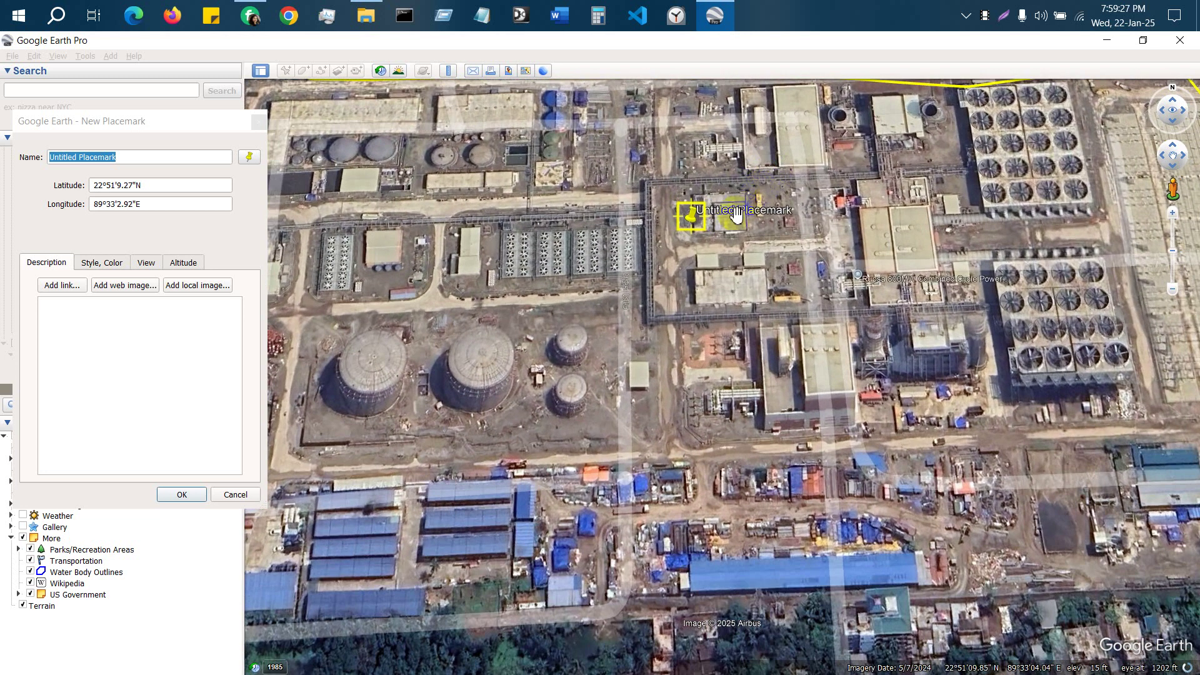
drag(696, 230, 740, 268)
scroll(743, 278, down, 2)
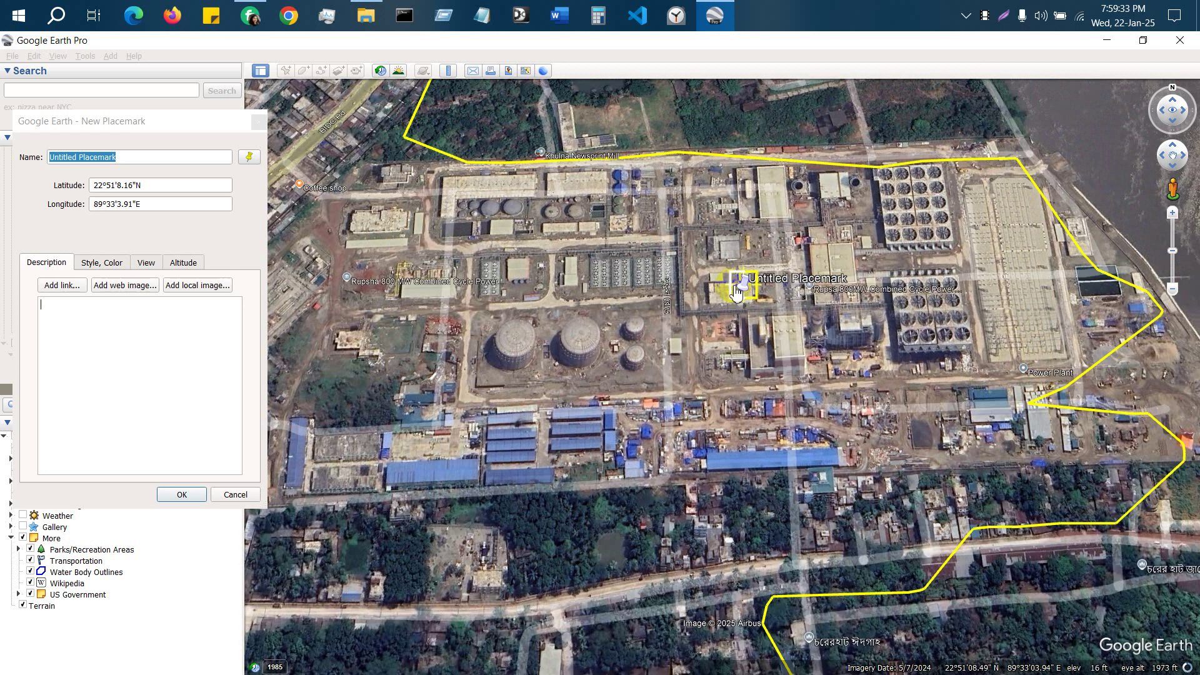
Name the placemark "Rupsa poweplant" and accept it.
click(127, 157)
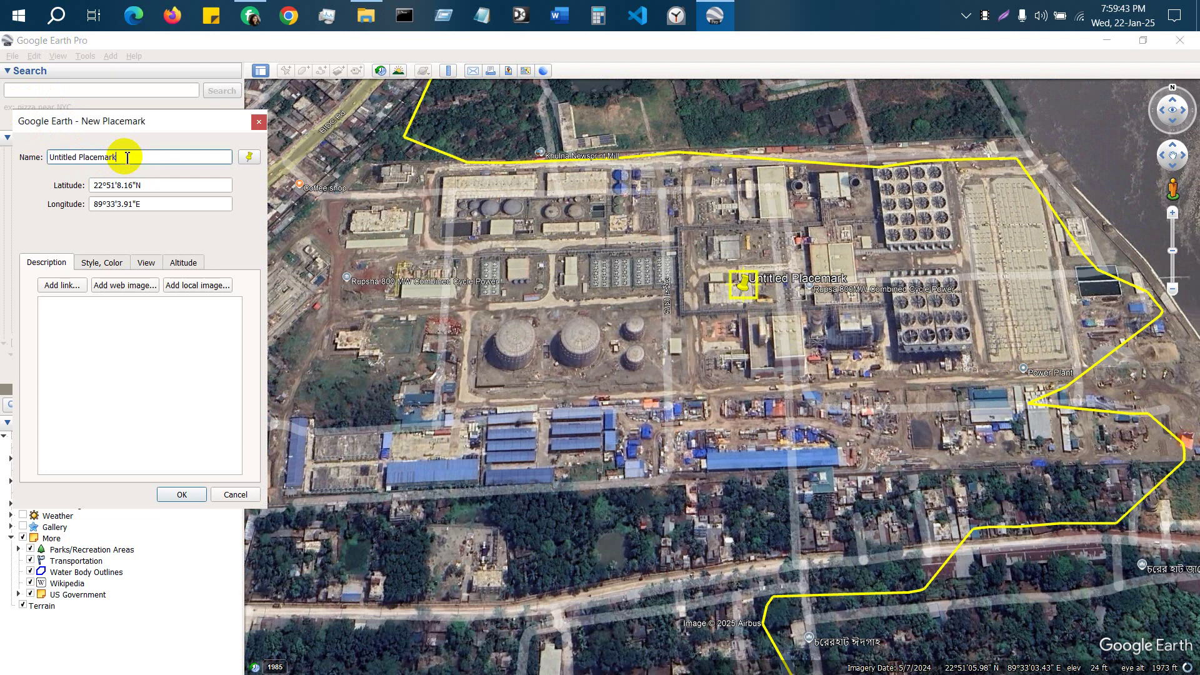
drag(121, 157, 32, 152)
key(BackSpace)
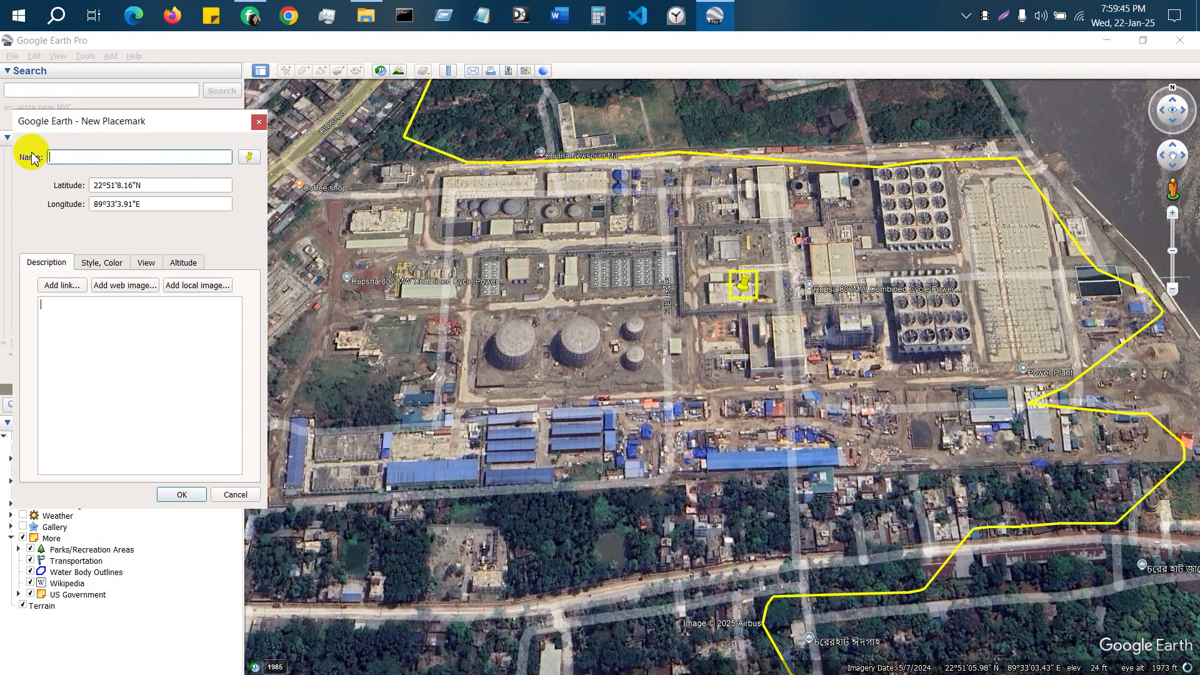
text(Rupsa power plant)
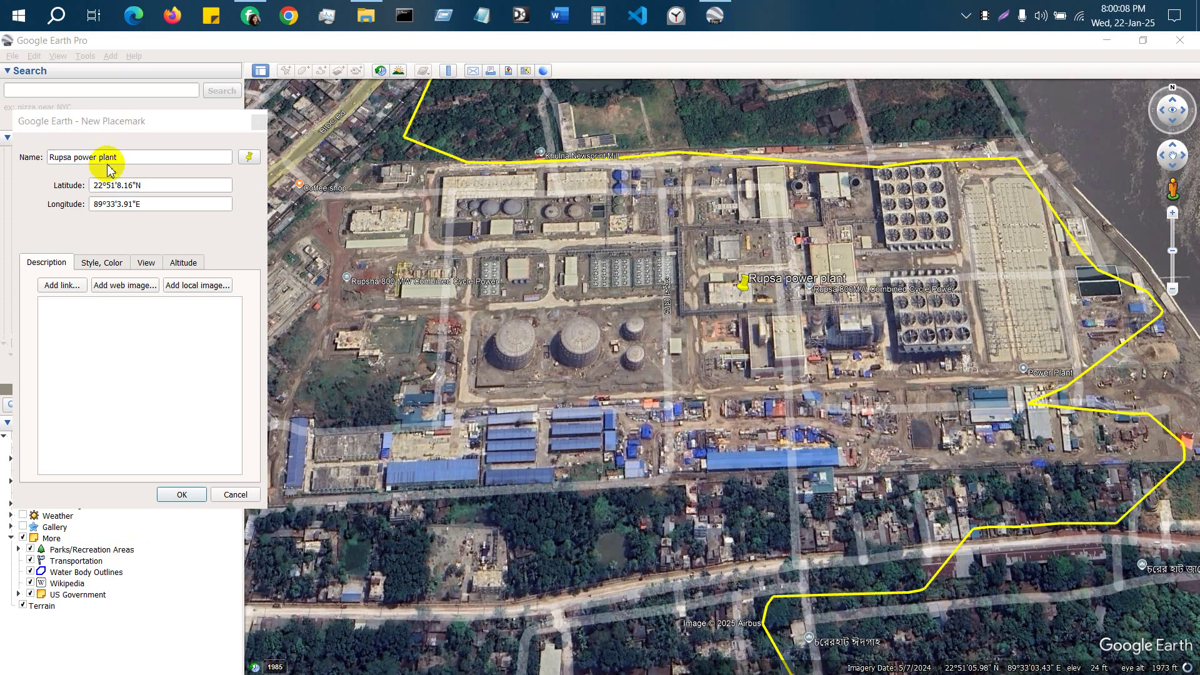
click(105, 160)
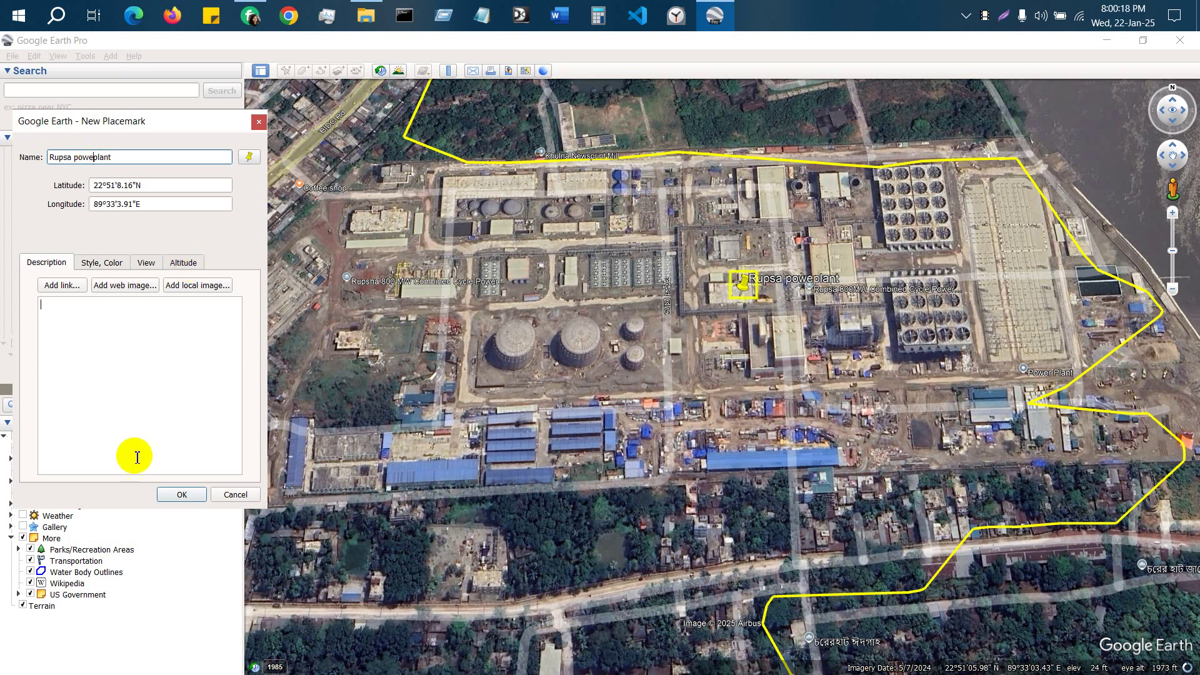
click(181, 495)
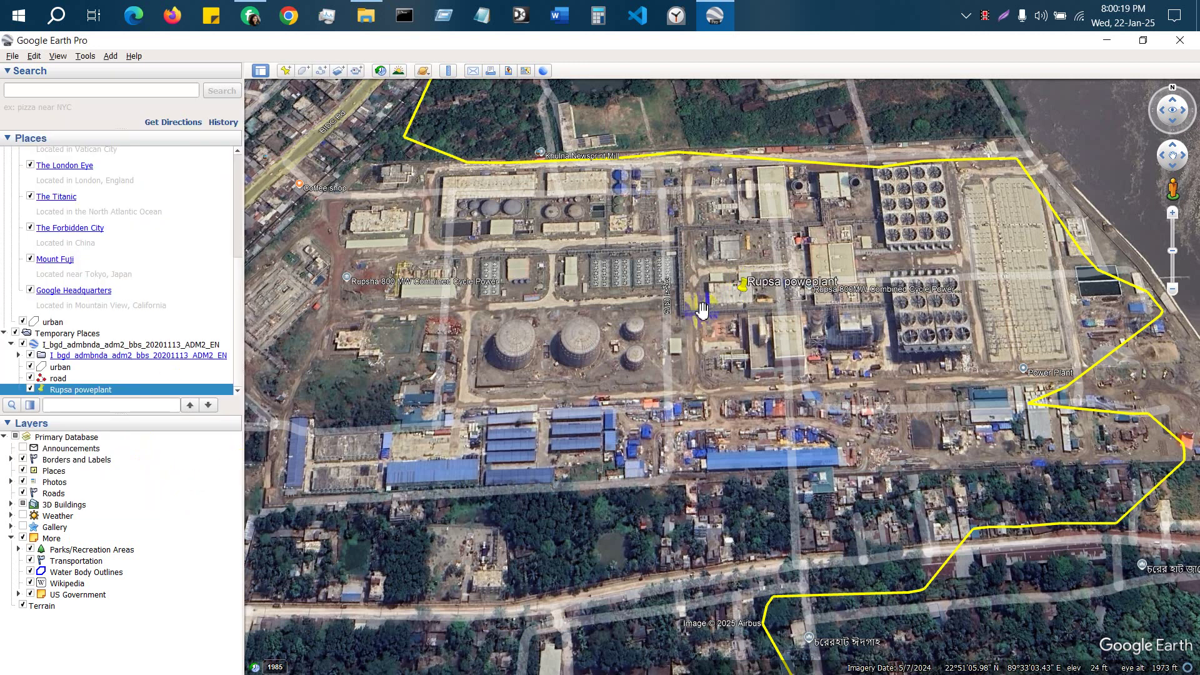
Open the Rupsa poweplant placemark's properties and change its icon to the red V paddle marker.
right_click(742, 286)
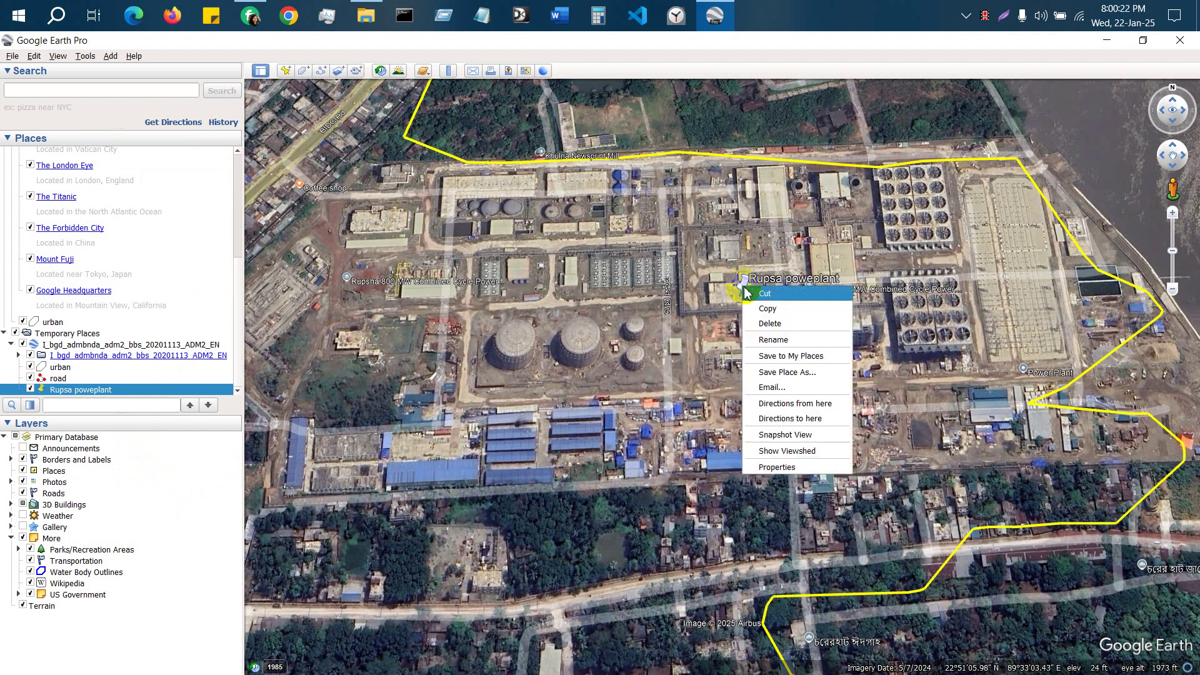
click(773, 468)
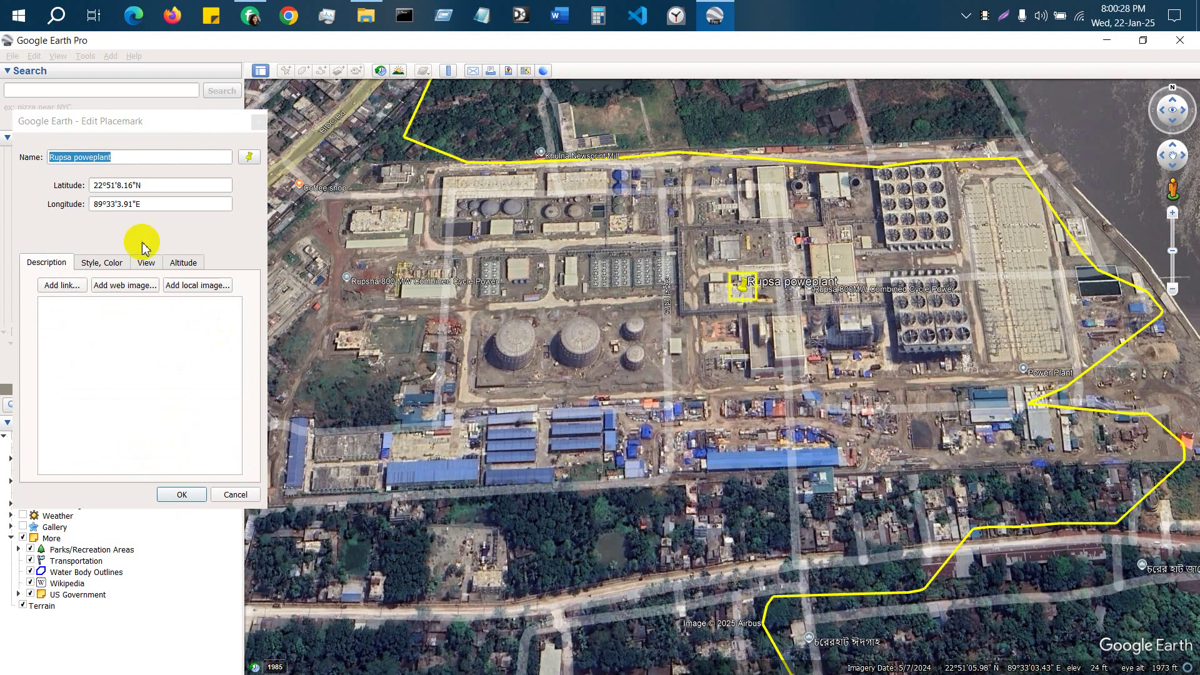
click(248, 157)
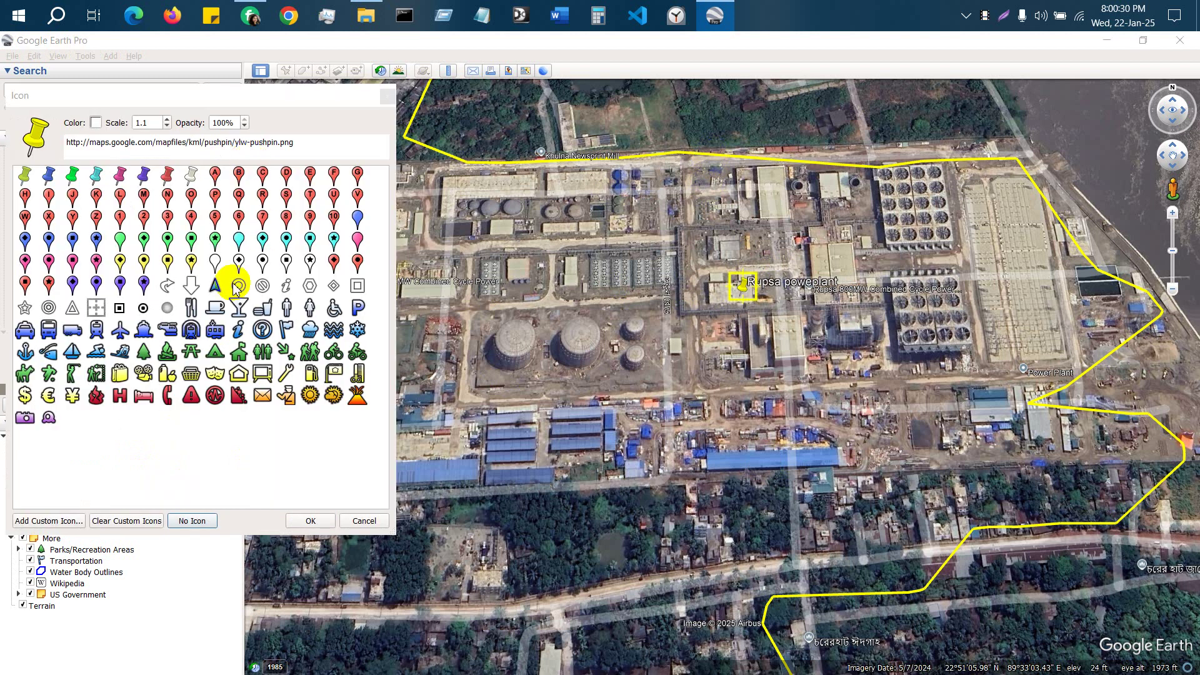
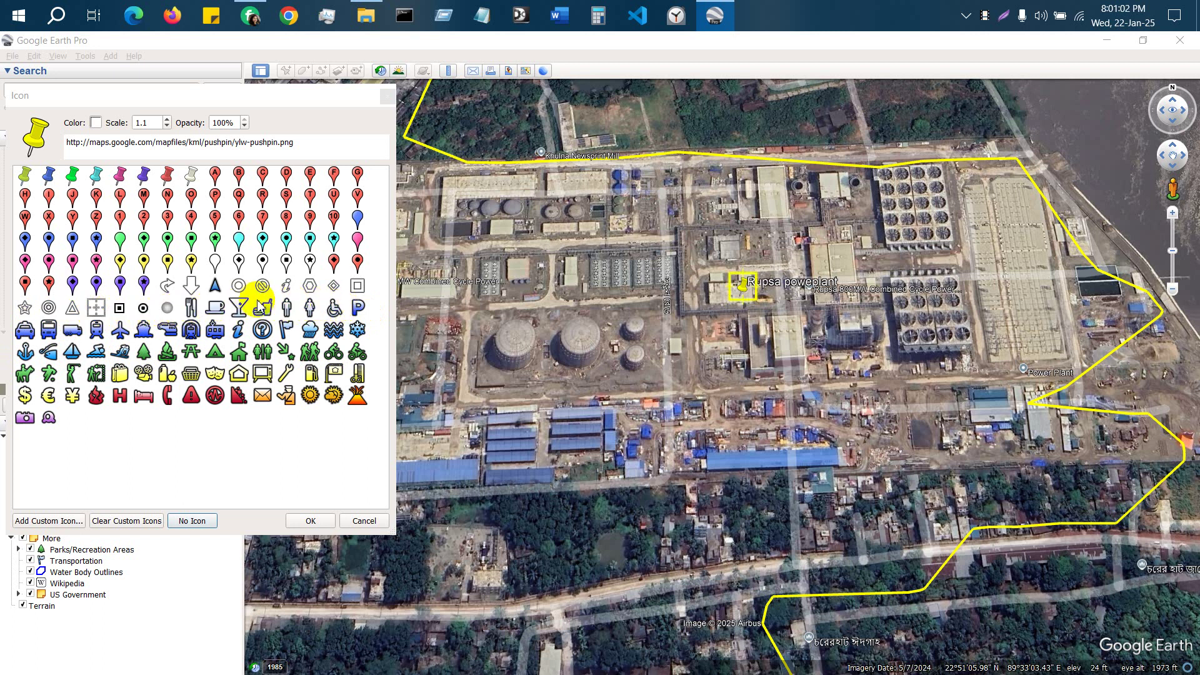
click(357, 194)
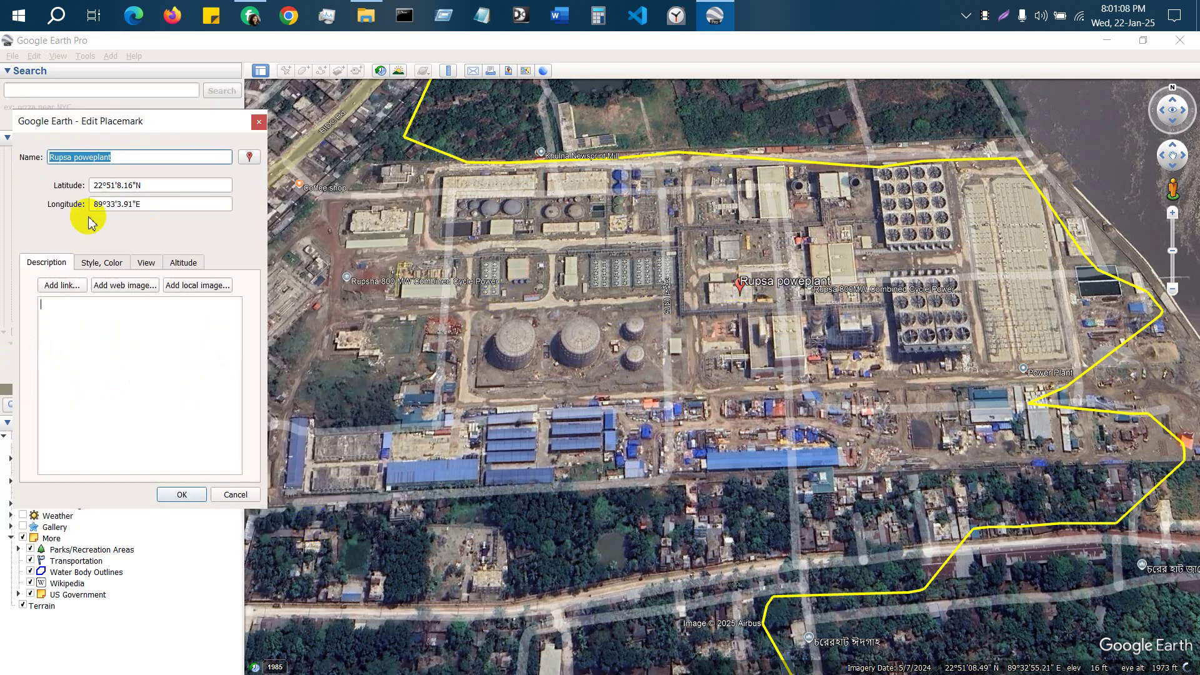
Try the ferry icon on the Rupsa poweplant placemark, return it to the red V paddle marker and accept the properties.
click(249, 157)
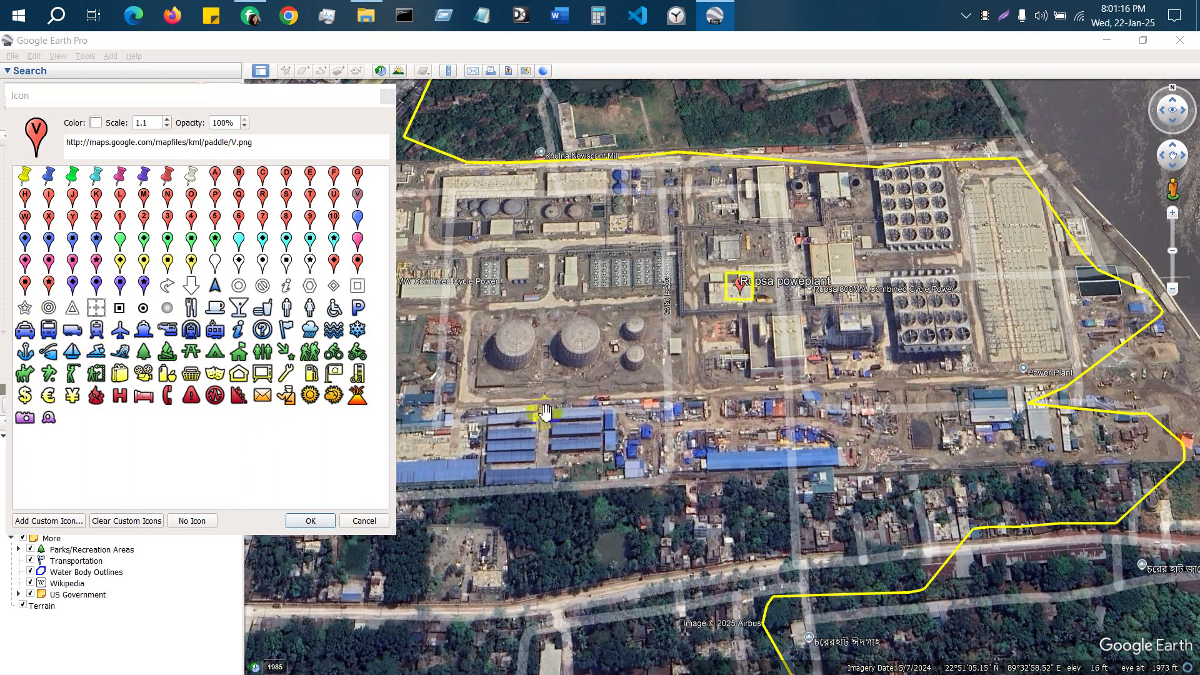
click(143, 331)
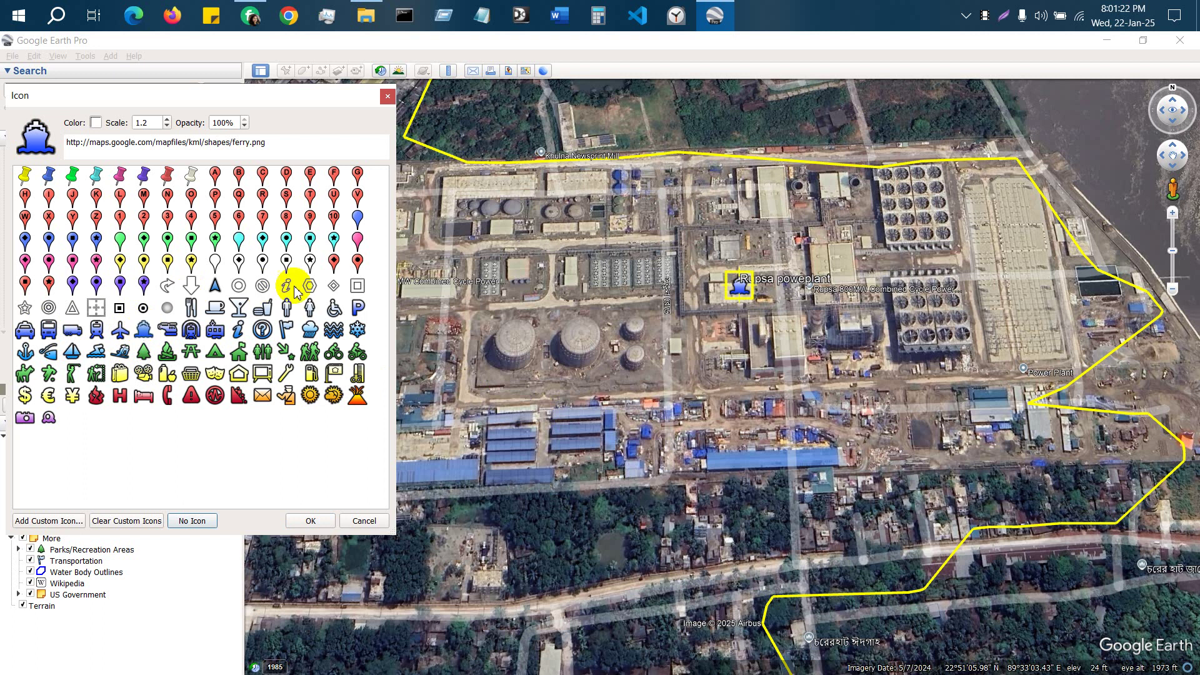
click(368, 199)
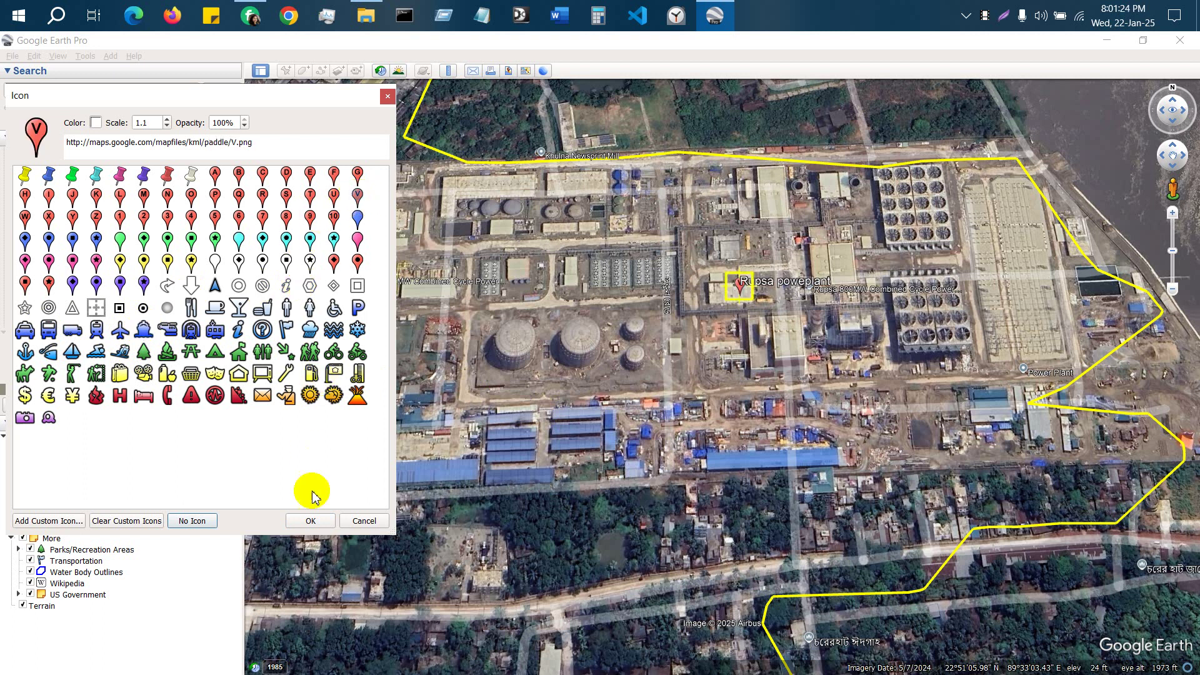
click(312, 519)
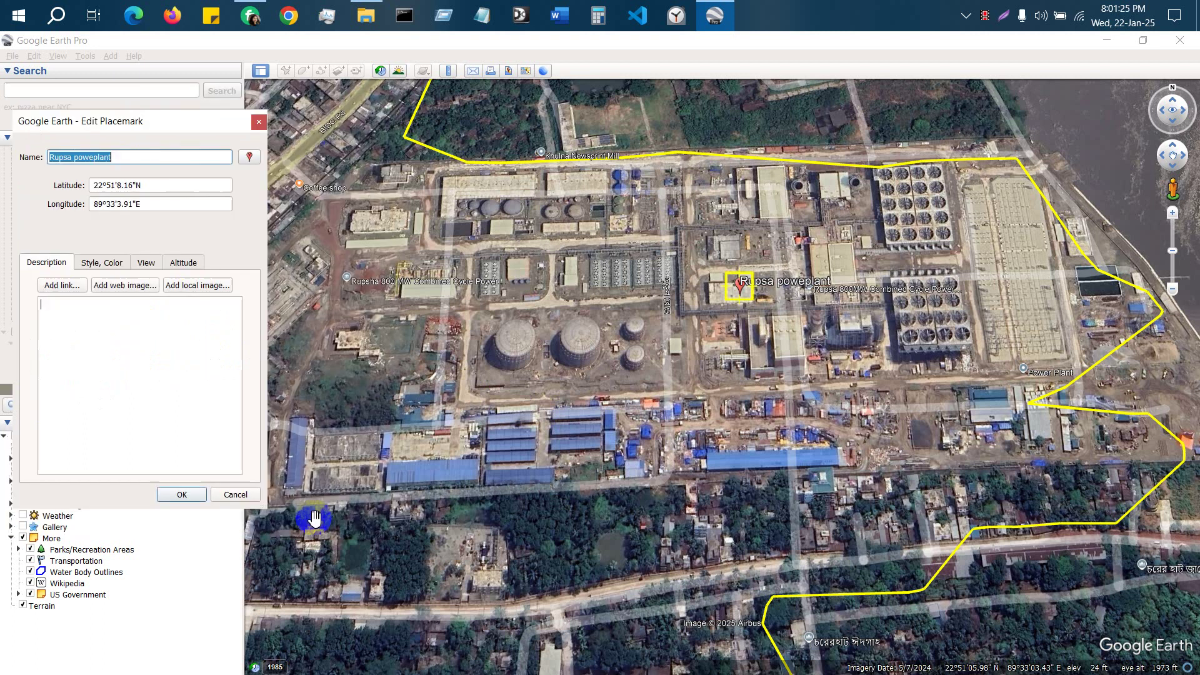
click(195, 493)
Collapse the Sightseeing Tour folder and combine the road and Rupsa poweplant features into a multi geometry.
scroll(92, 269, up, 6)
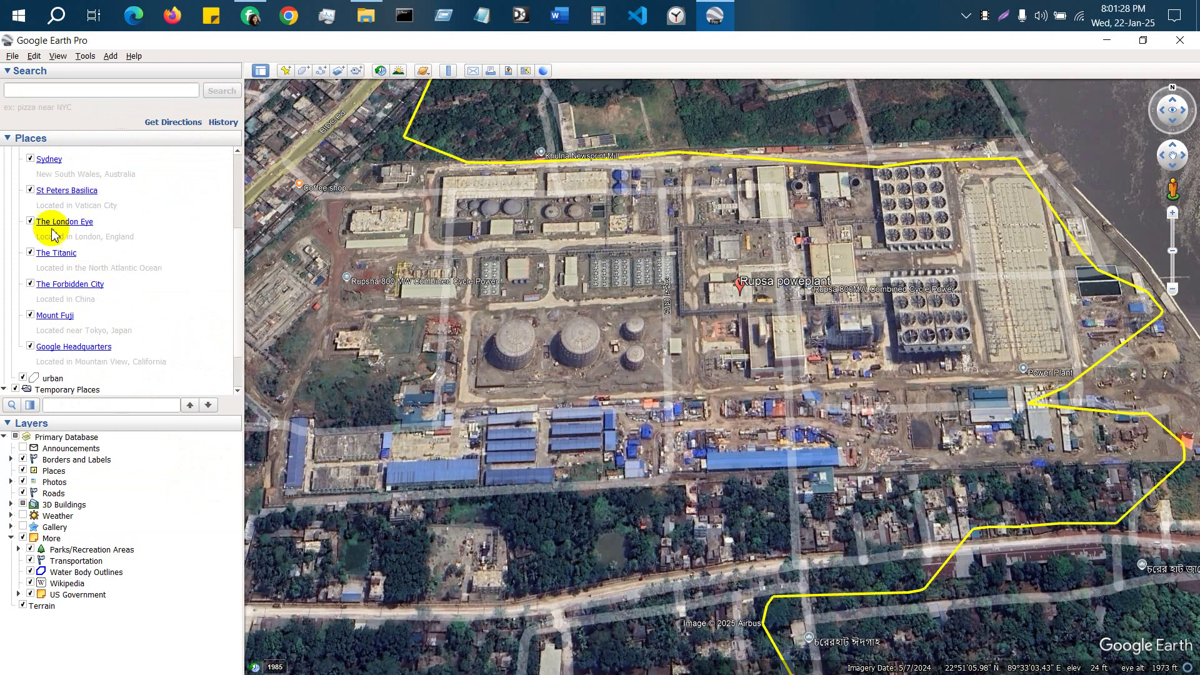
click(11, 163)
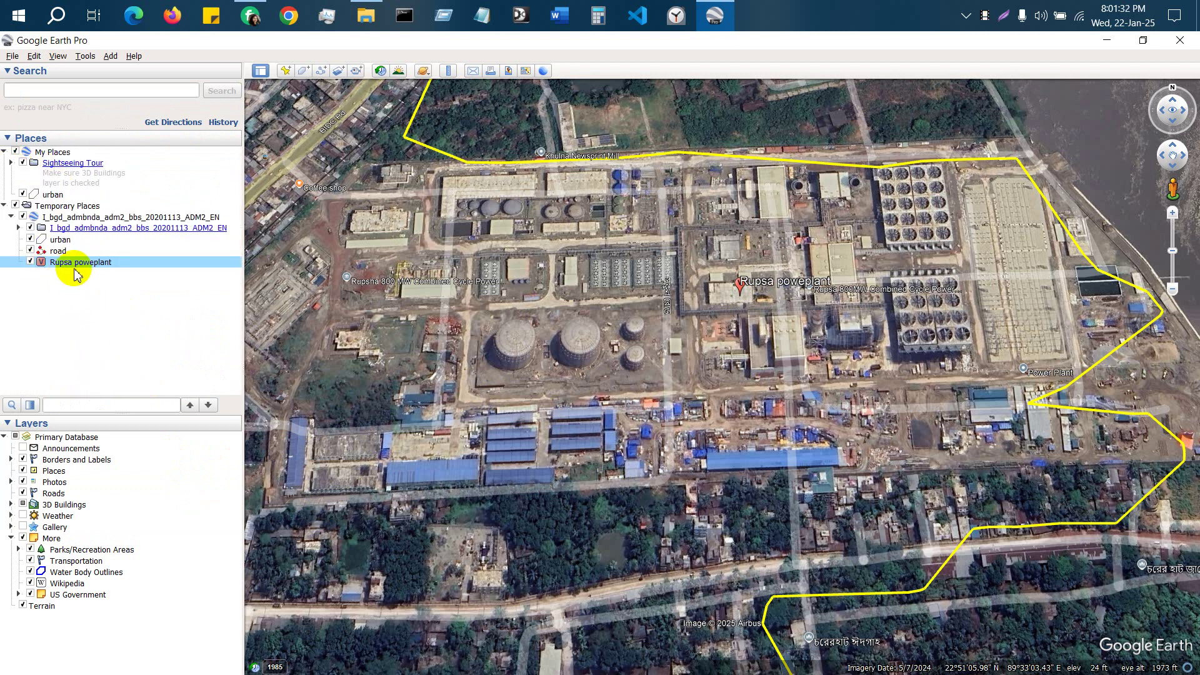
drag(78, 269, 72, 252)
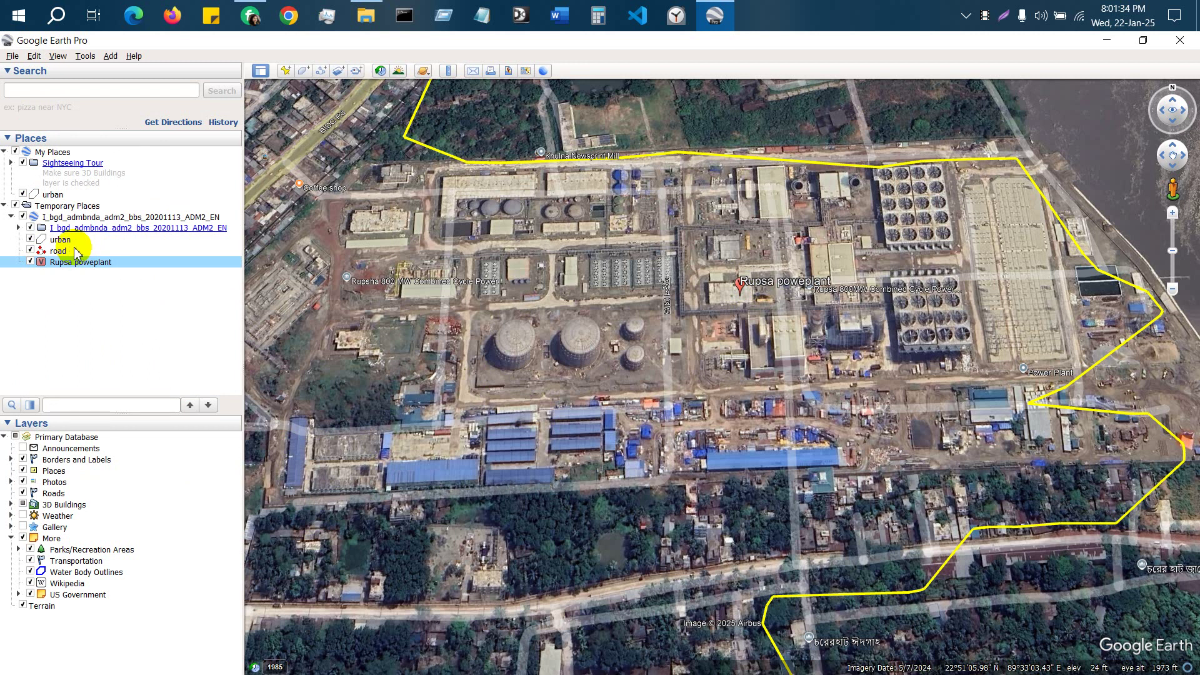
drag(75, 252, 74, 248)
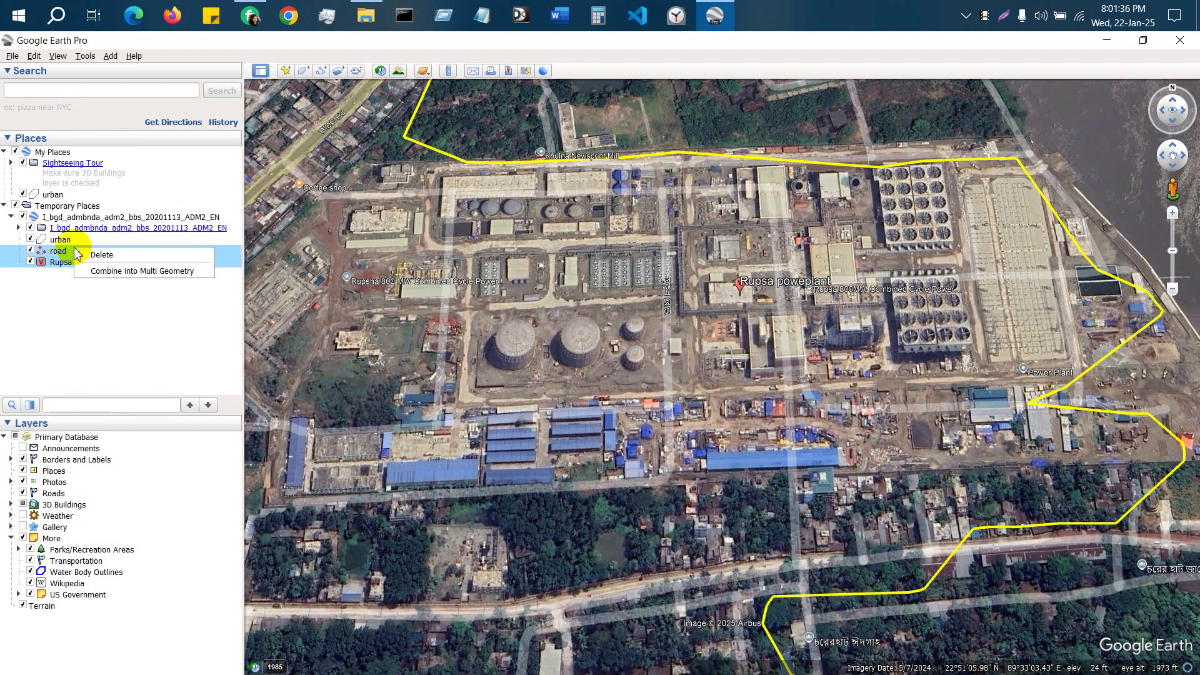
click(102, 272)
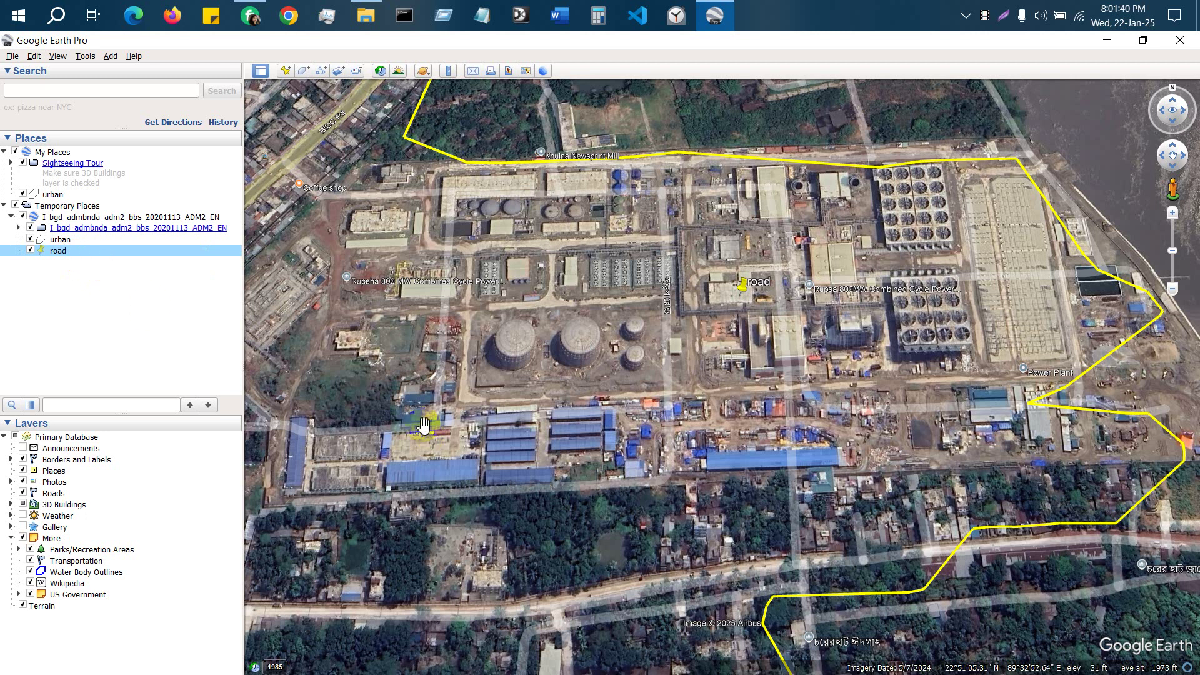
scroll(400, 412, up, 1)
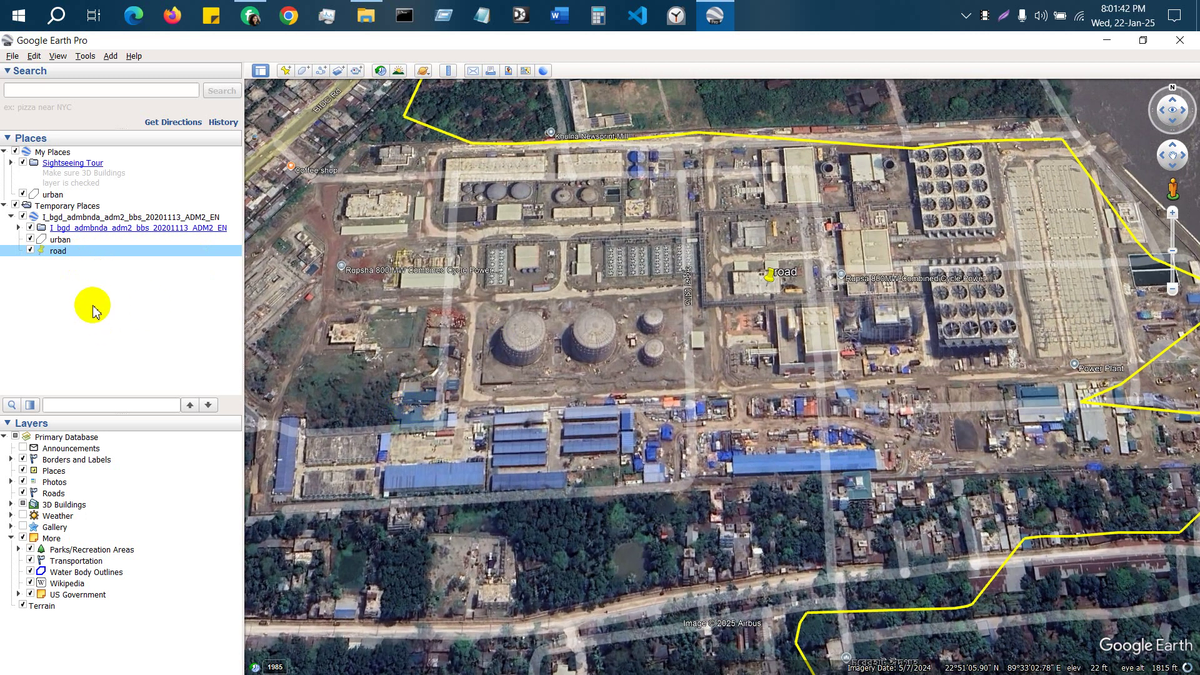
Change the combined road feature's icon to the red V paddle marker and rename it "Rupsa powerplant".
click(92, 253)
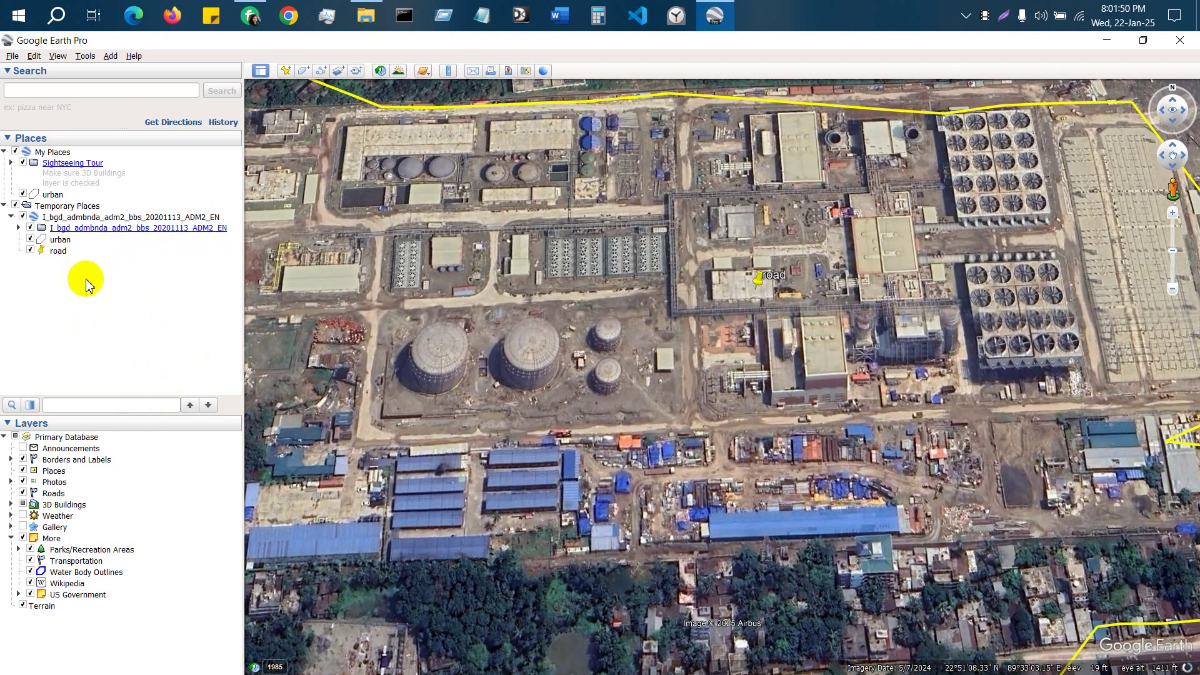
double_click(58, 250)
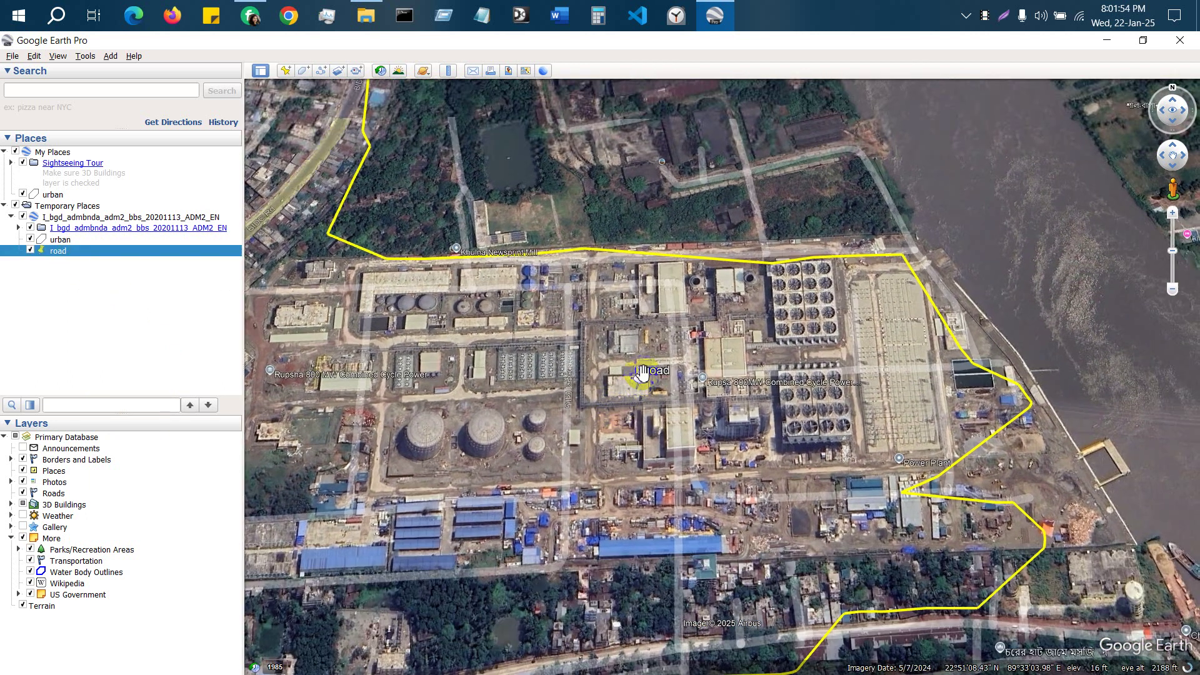
right_click(642, 374)
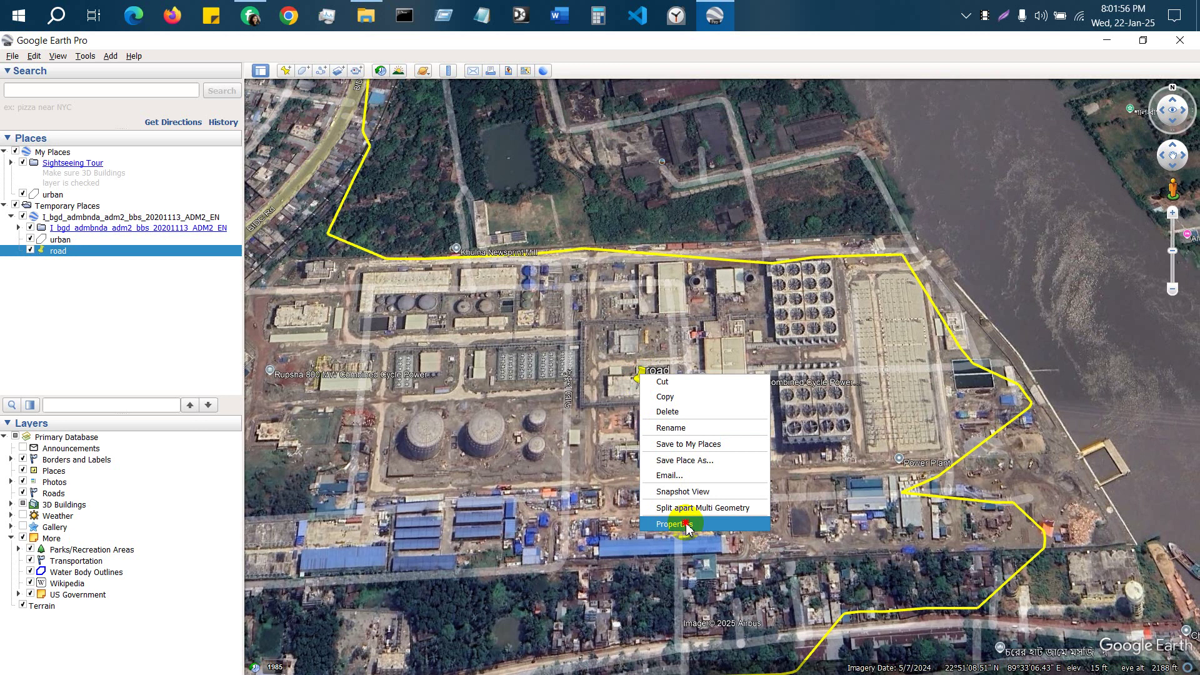
click(687, 525)
click(714, 371)
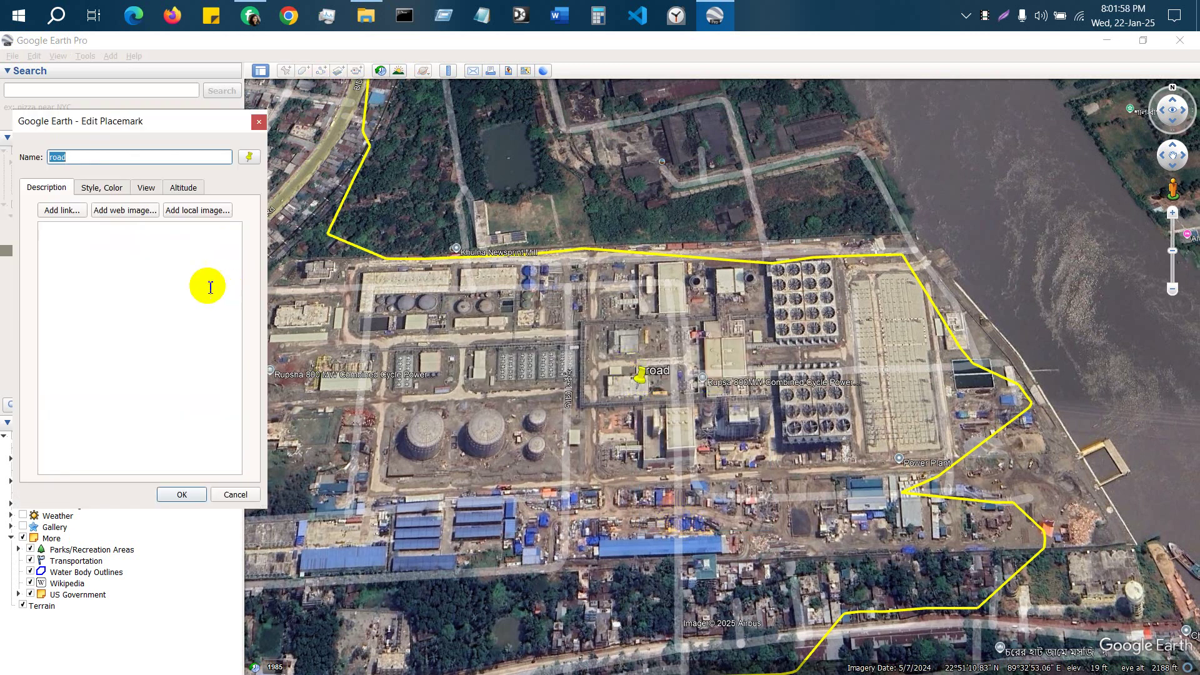
click(249, 157)
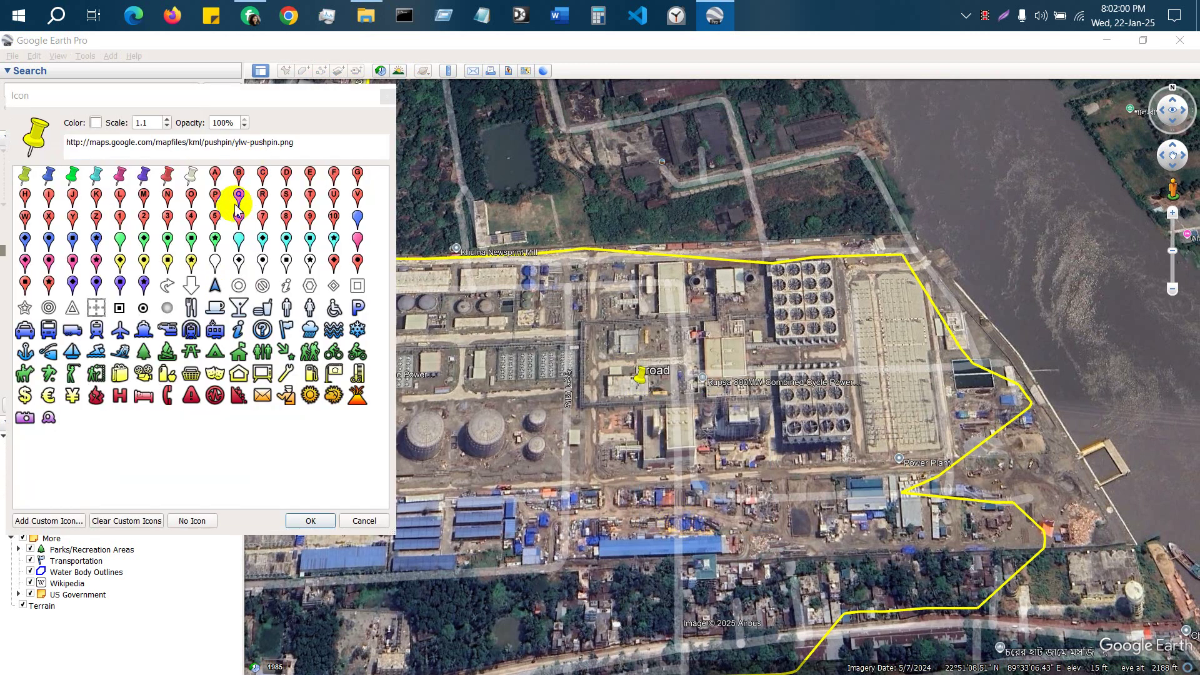
click(355, 207)
click(311, 522)
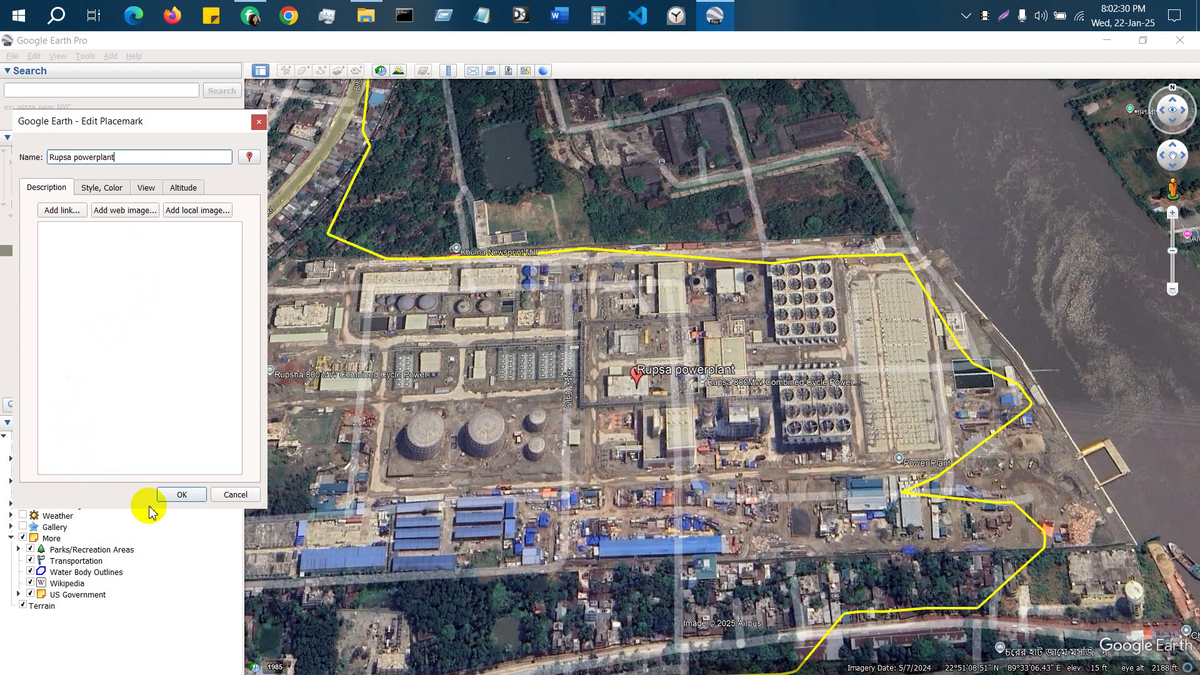
click(181, 494)
Delete the combined Rupsa powerplant feature from the temporary places.
scroll(622, 512, down, 5)
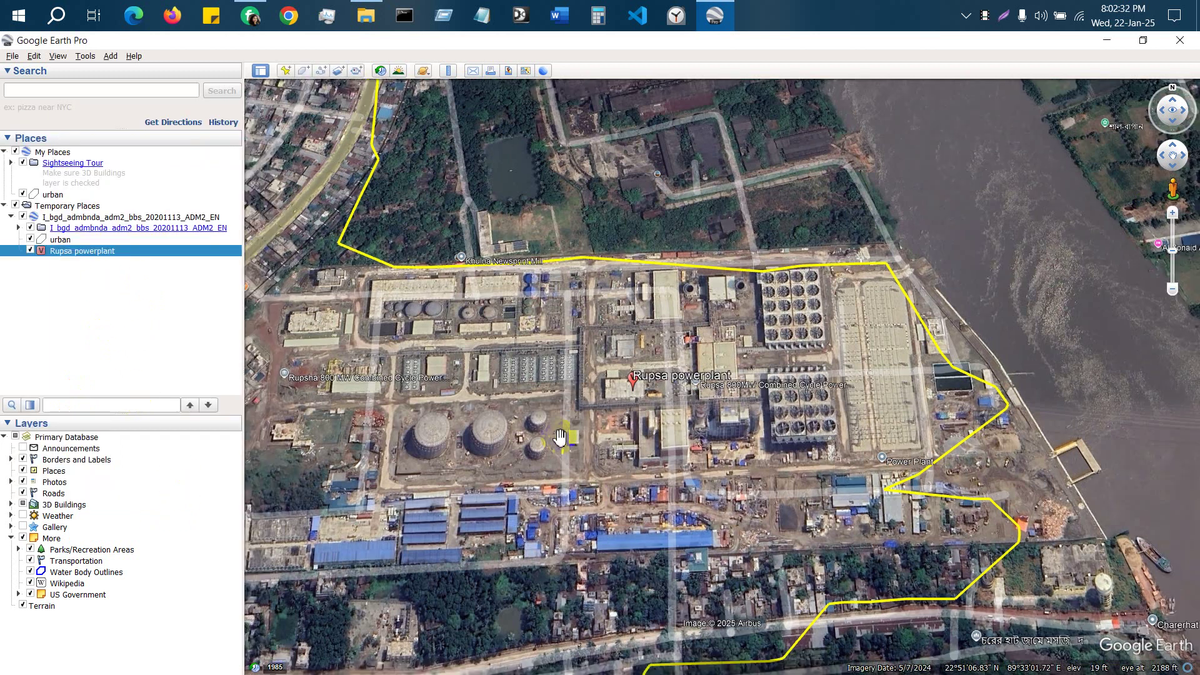
scroll(622, 512, down, 5)
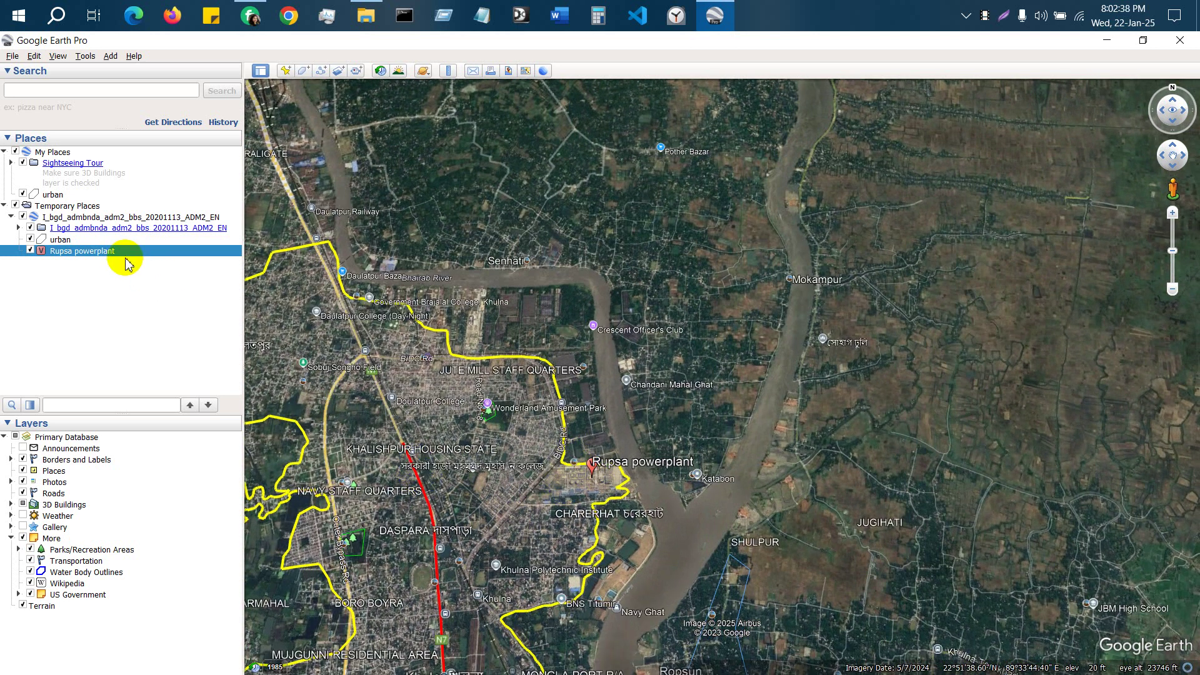
right_click(123, 253)
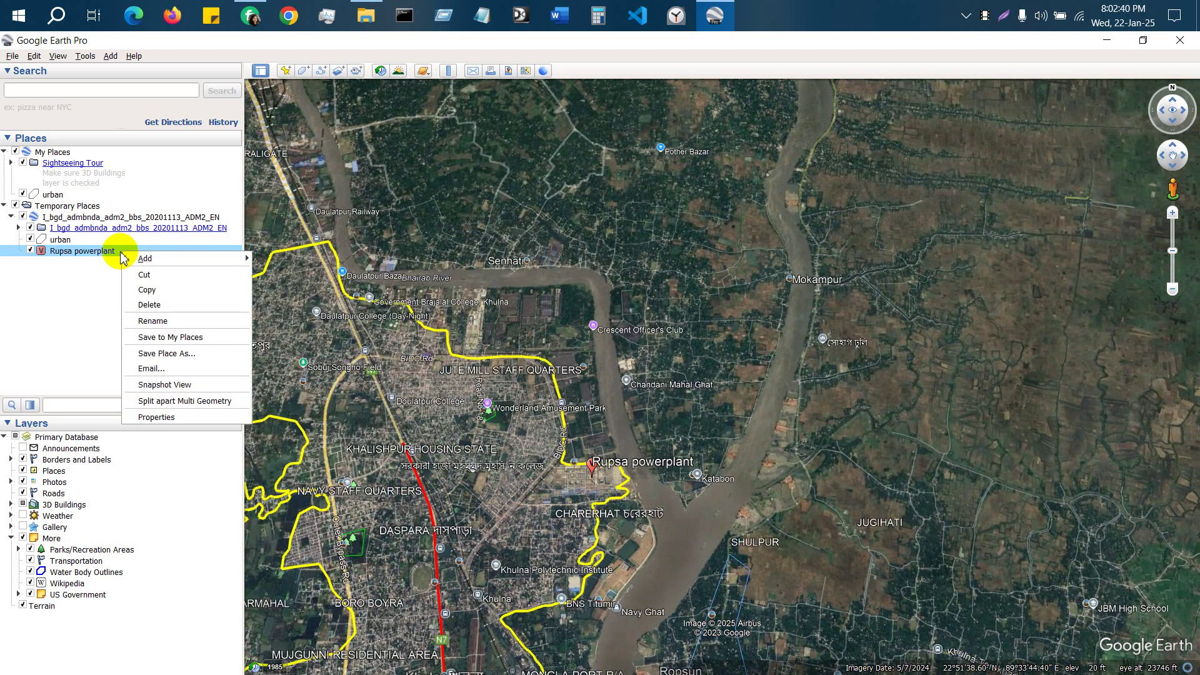
click(149, 306)
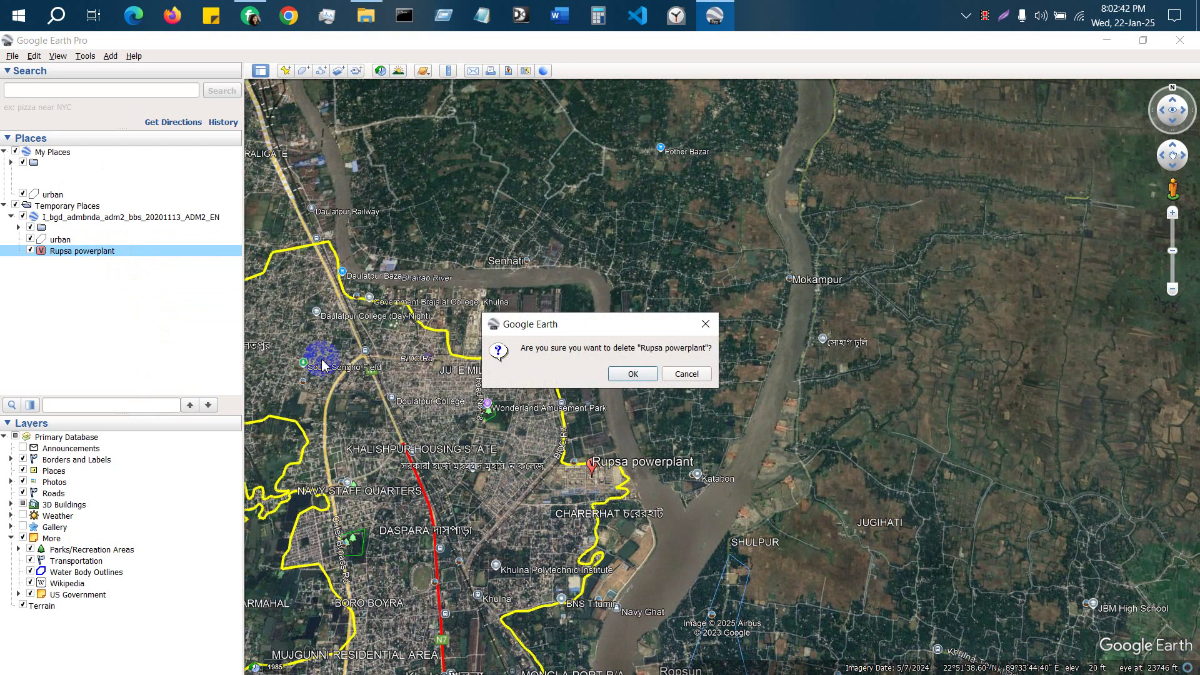
click(628, 386)
Start saving the temporary urban polygon as a KMZ file and browse to the Data (E:) drive.
scroll(456, 503, down, 3)
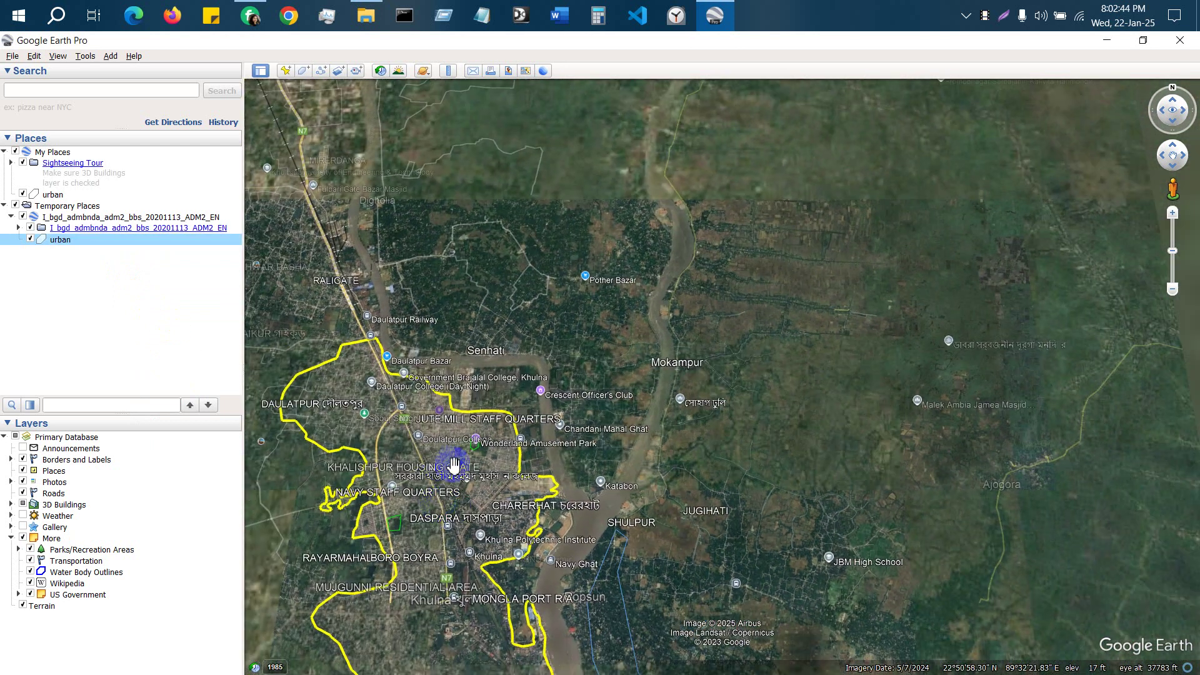
right_click(87, 241)
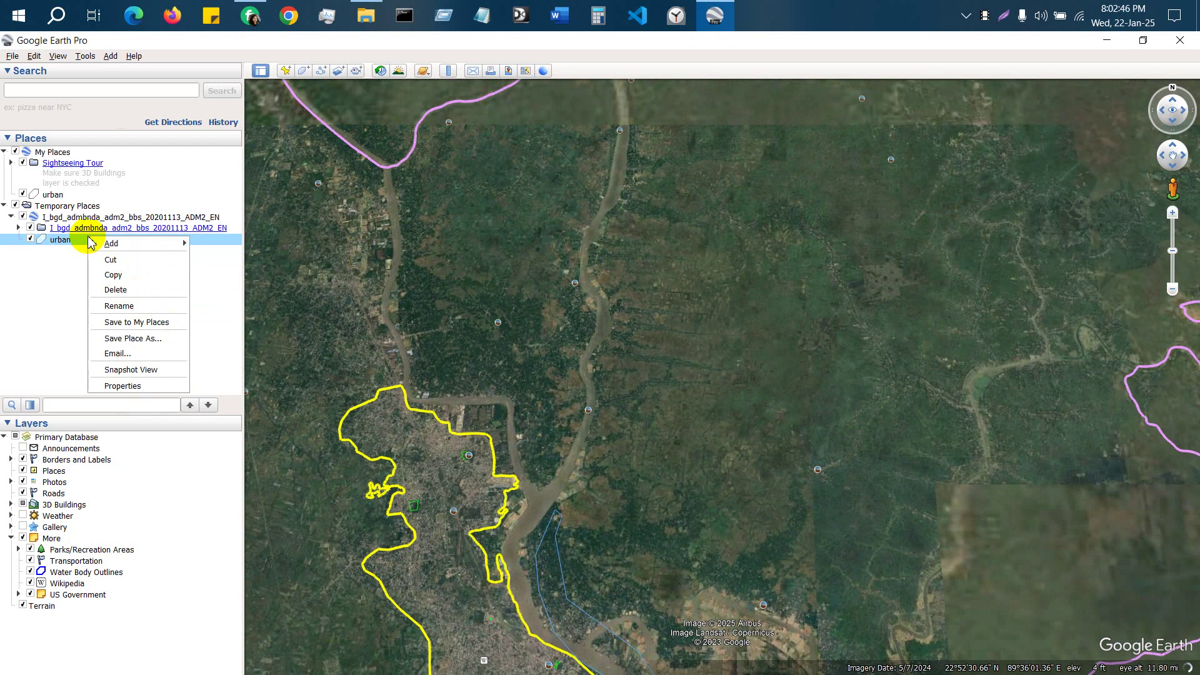
click(142, 339)
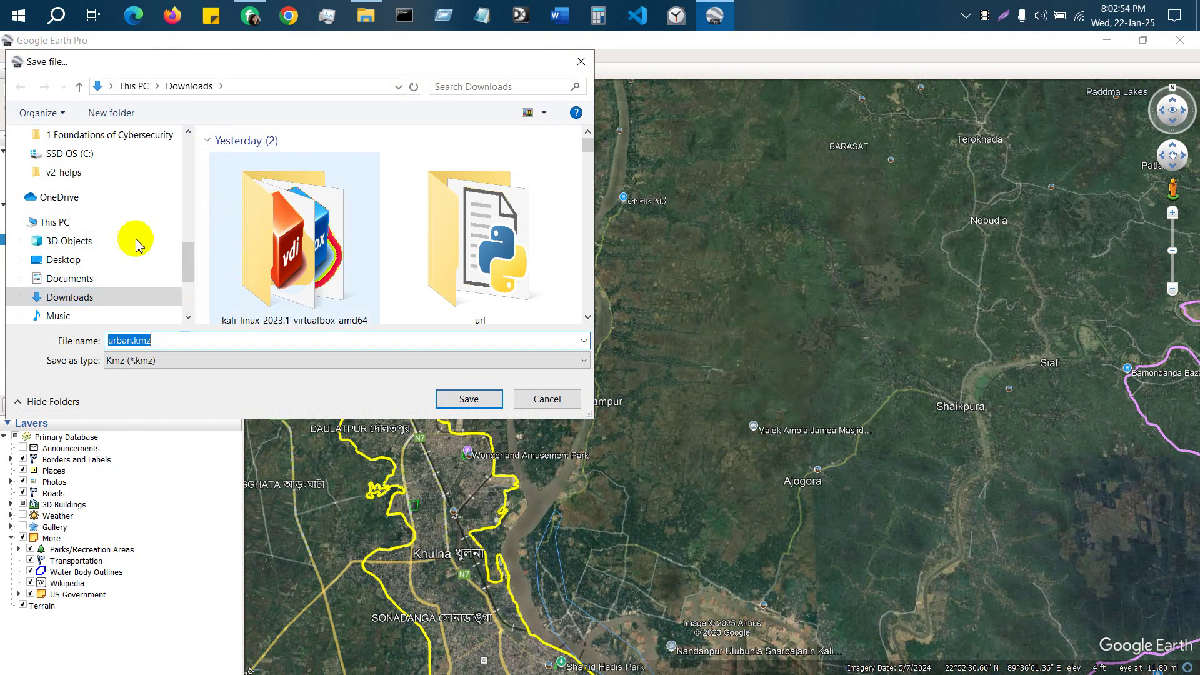
scroll(100, 231, down, 2)
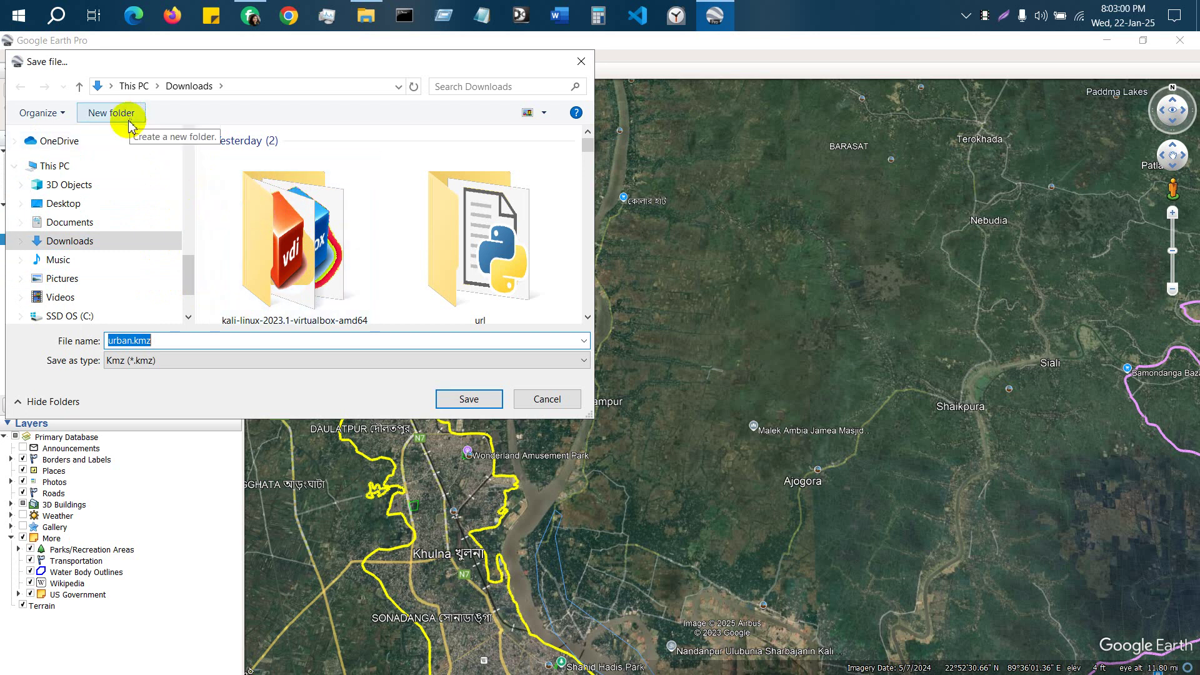
scroll(94, 262, down, 1)
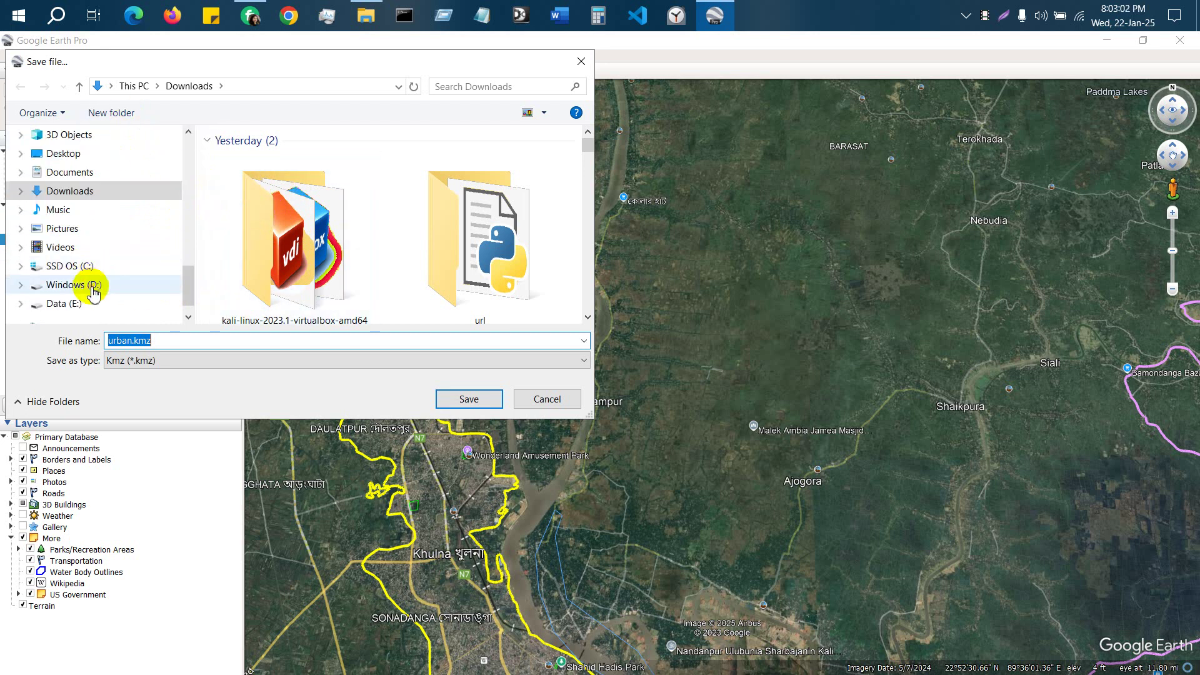
click(91, 286)
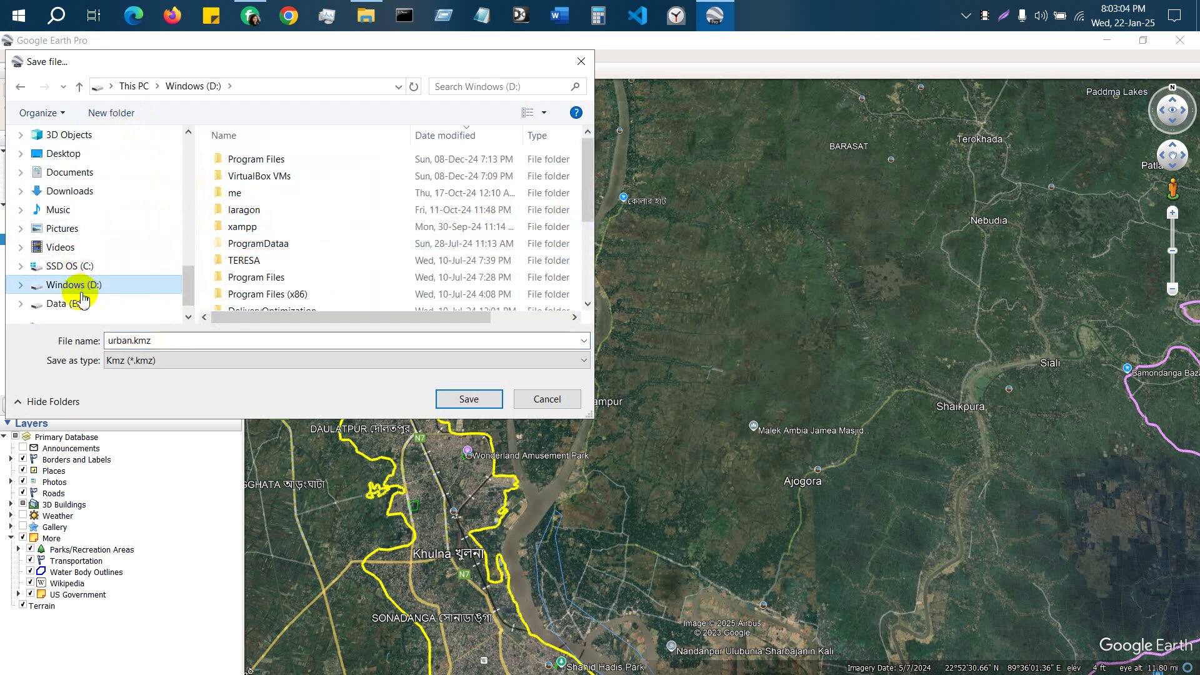
click(82, 302)
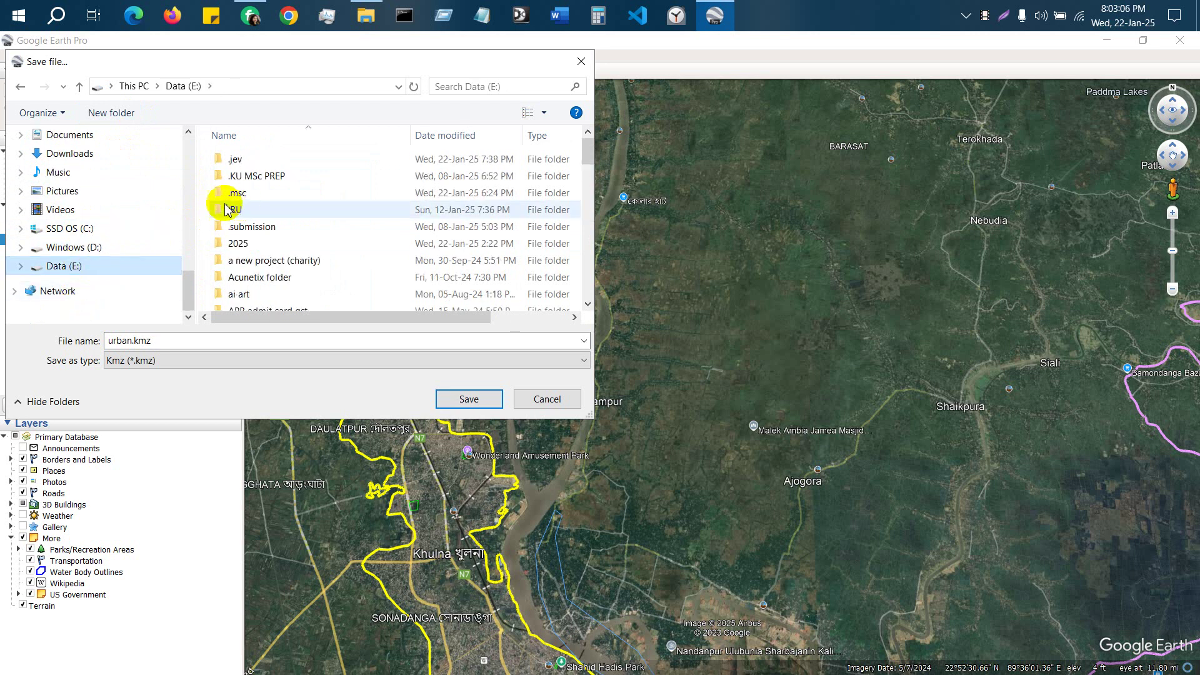
scroll(316, 294, down, 10)
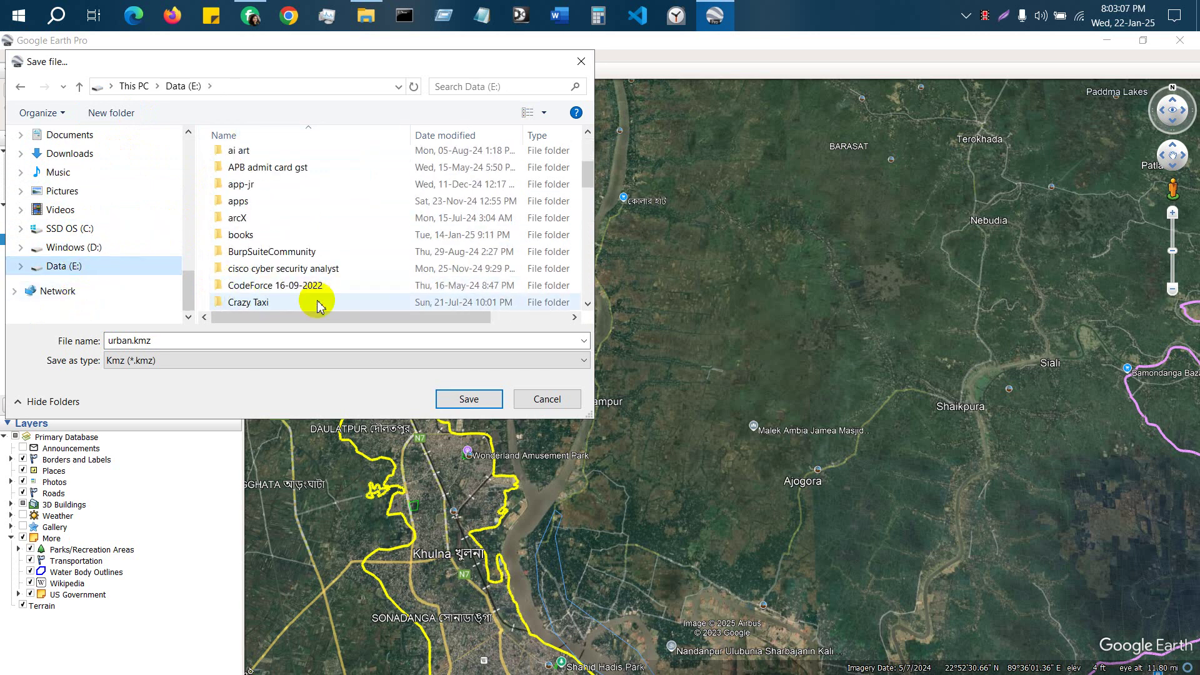
Create a folder named "sub 9" on the Data (E:) drive and save the polygon there as urban.kmz.
click(115, 113)
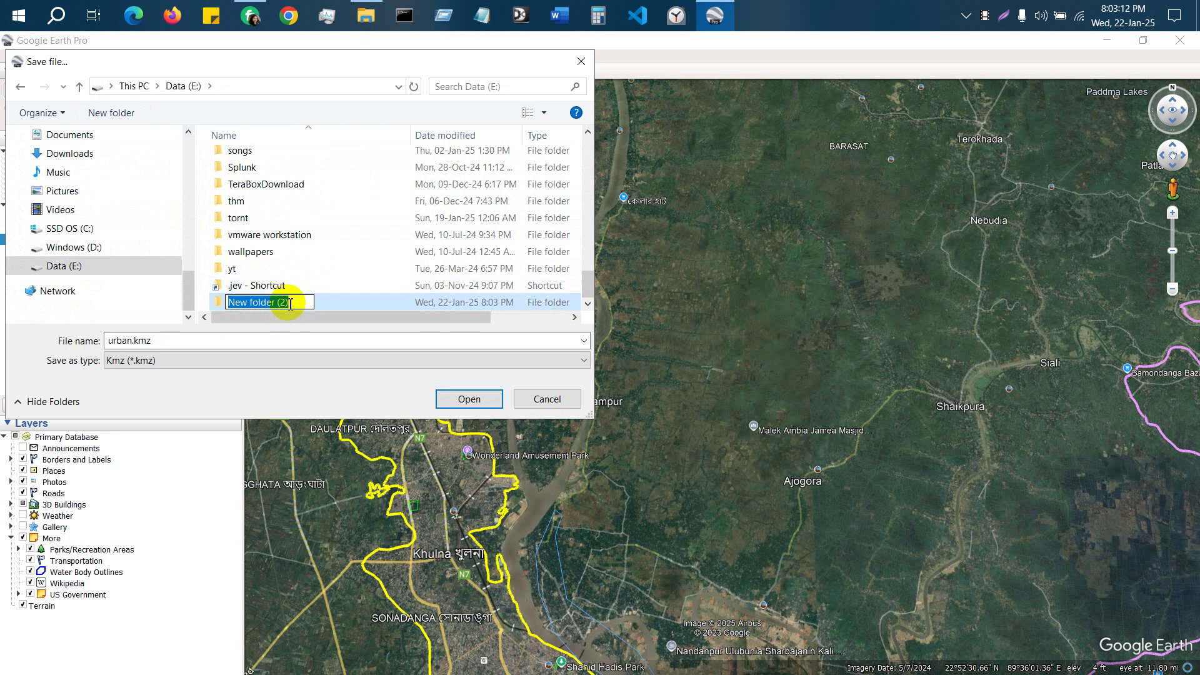
text(sub 9)
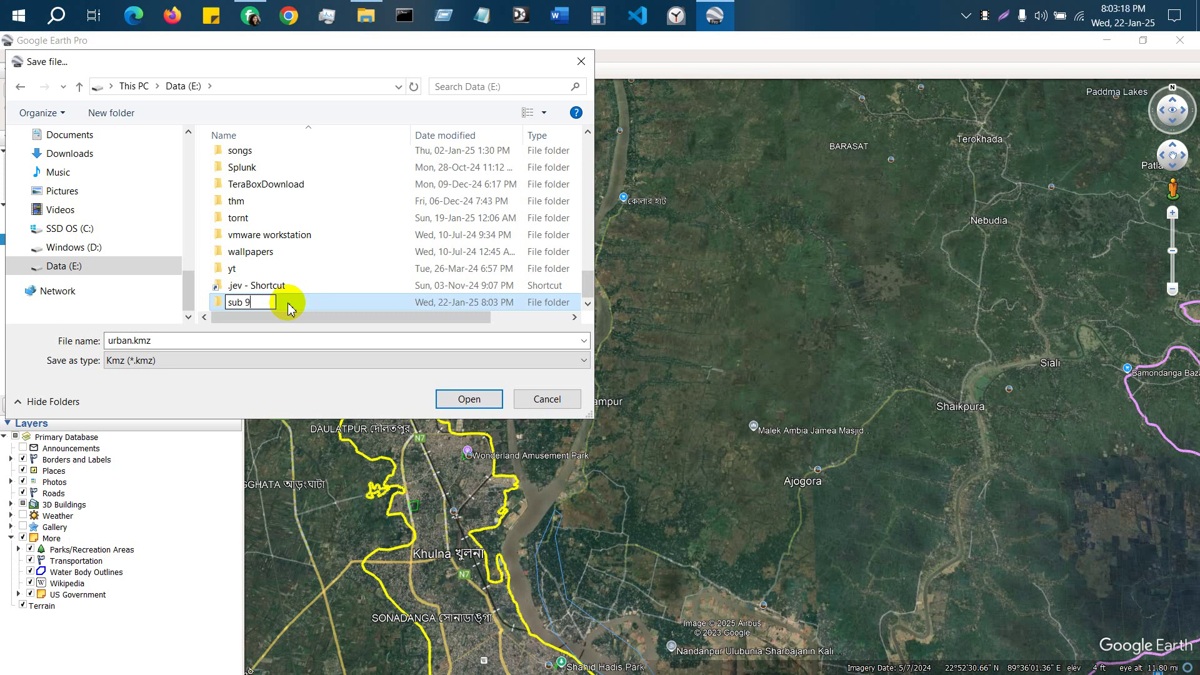
click(454, 400)
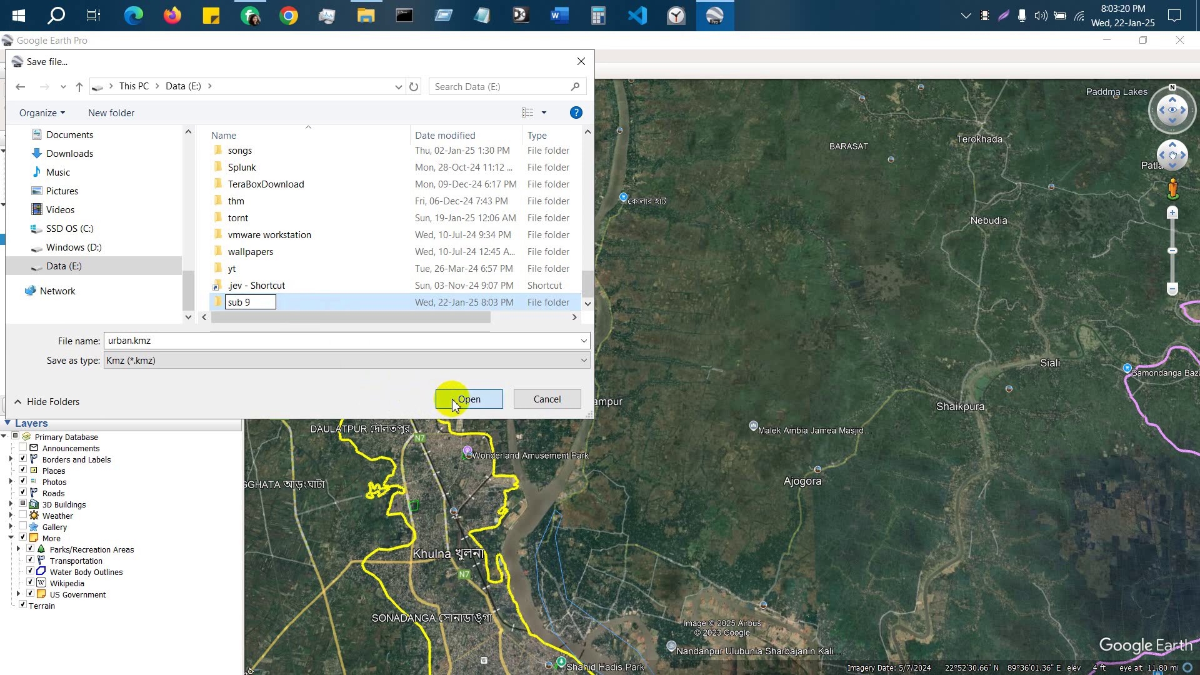
click(468, 400)
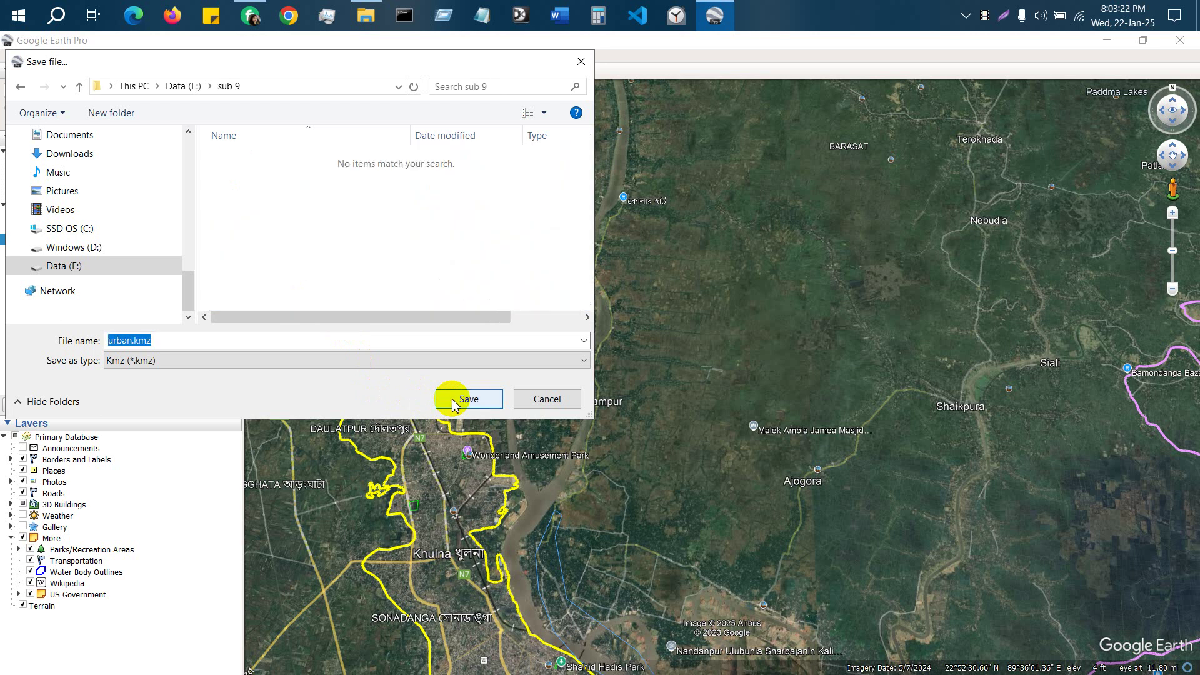
click(468, 400)
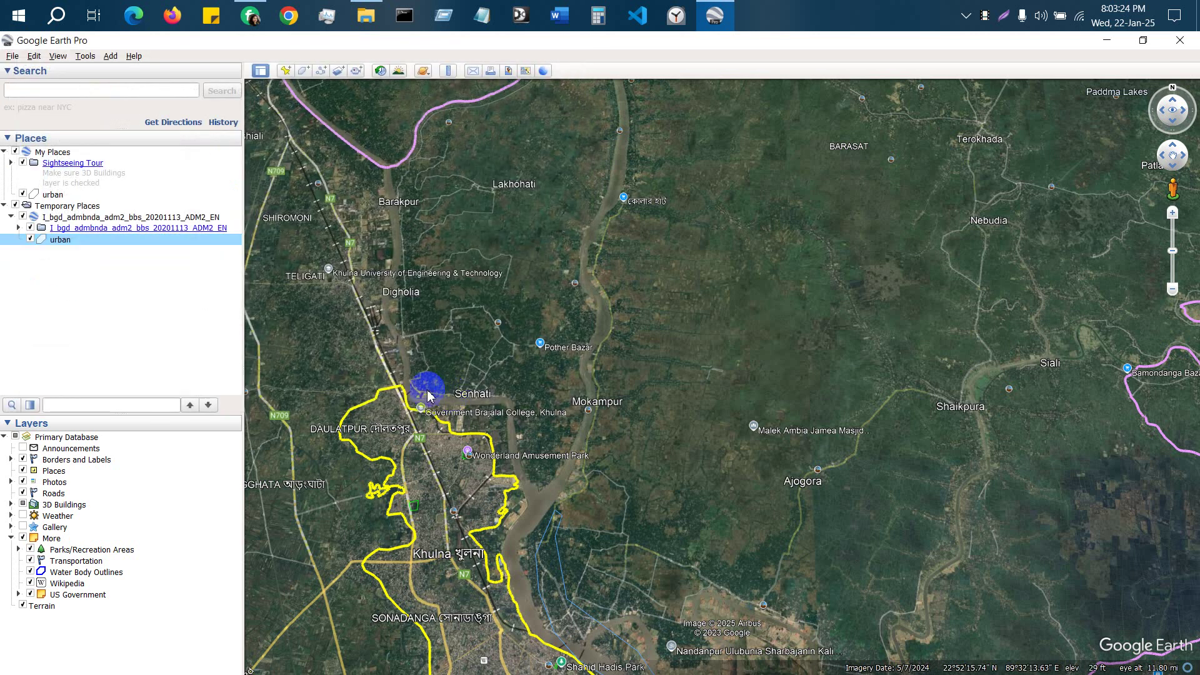
Save the l_bgd_admbnda_adm2_bbs_20201113_ADM2_EN document as a KMZ file in the sub 9 folder.
click(74, 218)
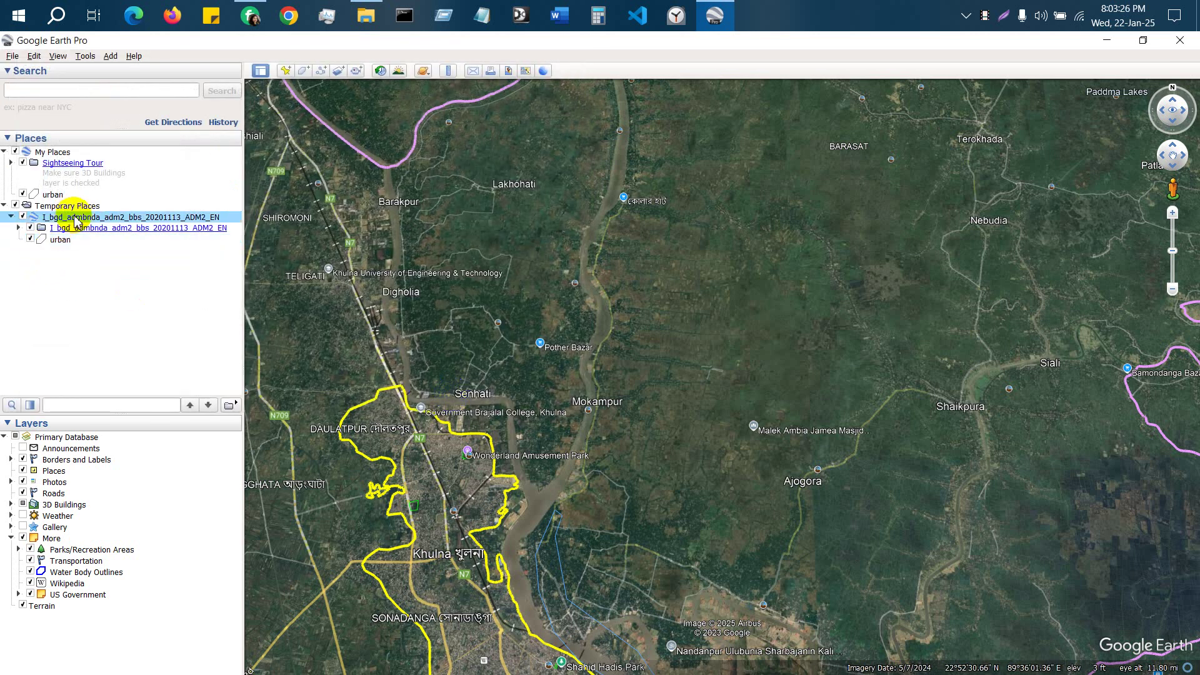
right_click(75, 219)
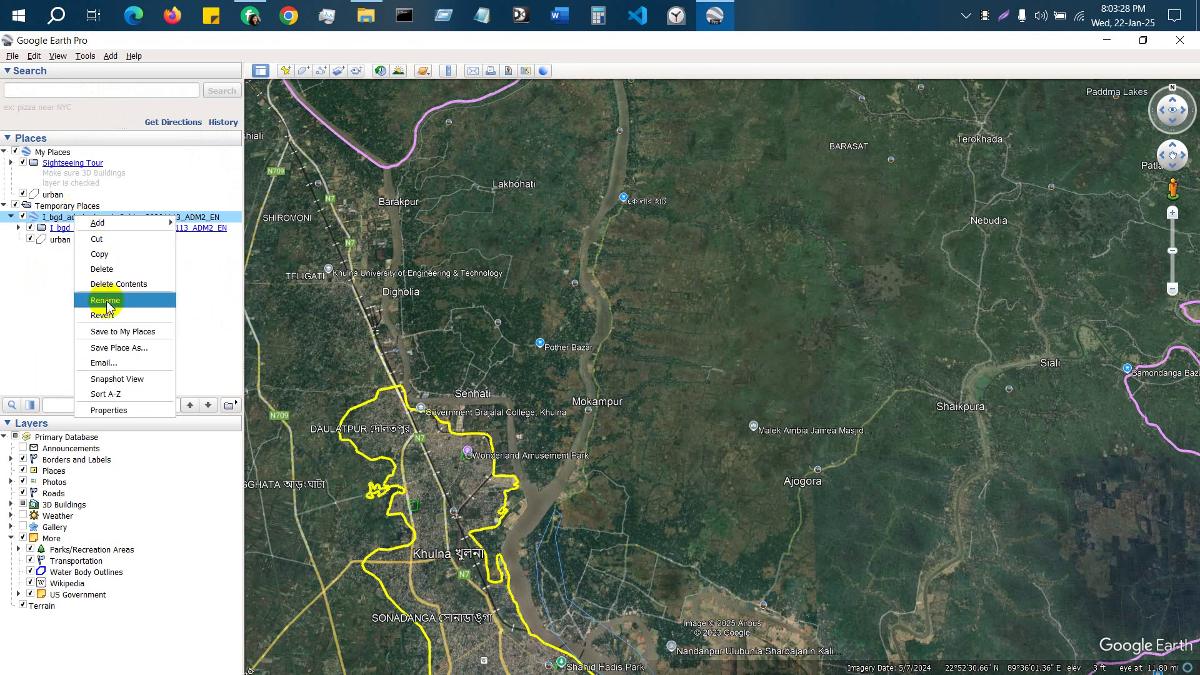
click(125, 348)
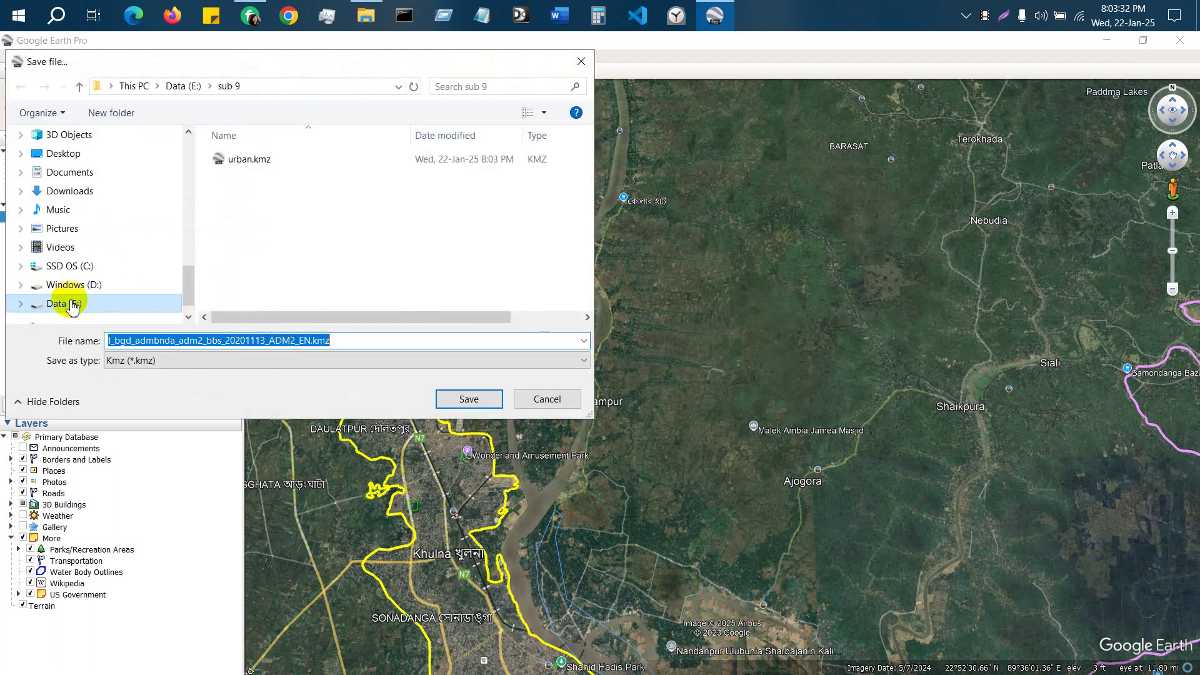
scroll(85, 296, down, 1)
click(469, 399)
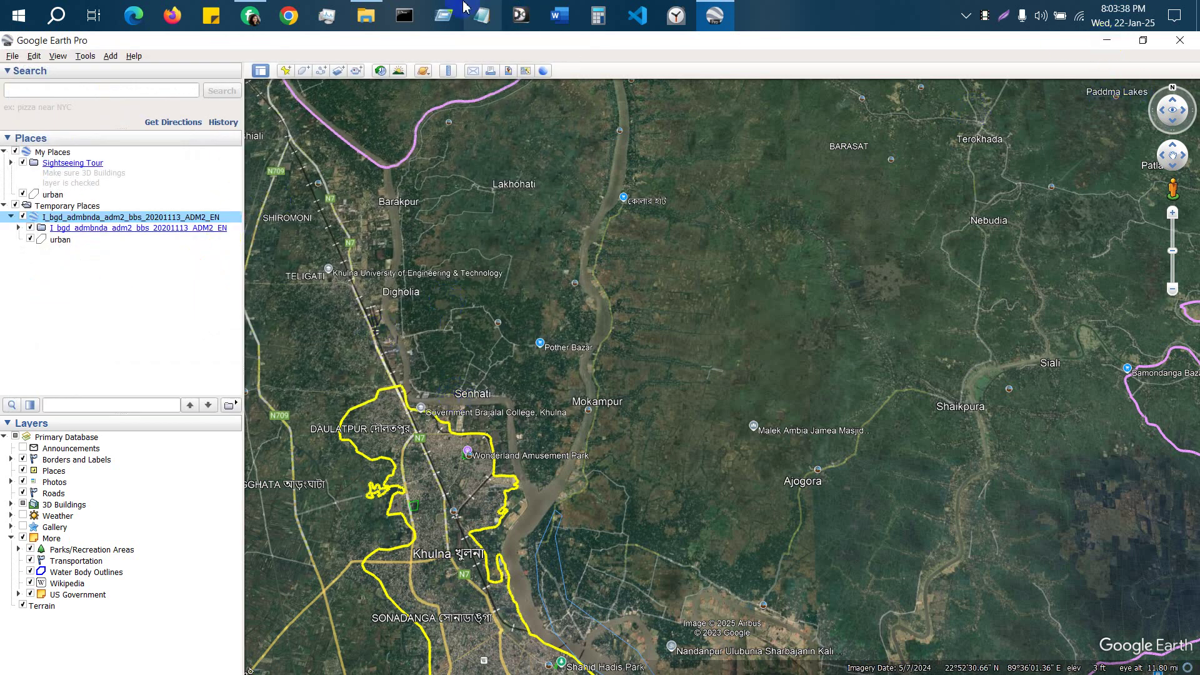
Search the computer's installed programs for ArcMap 10.8.1.
click(19, 15)
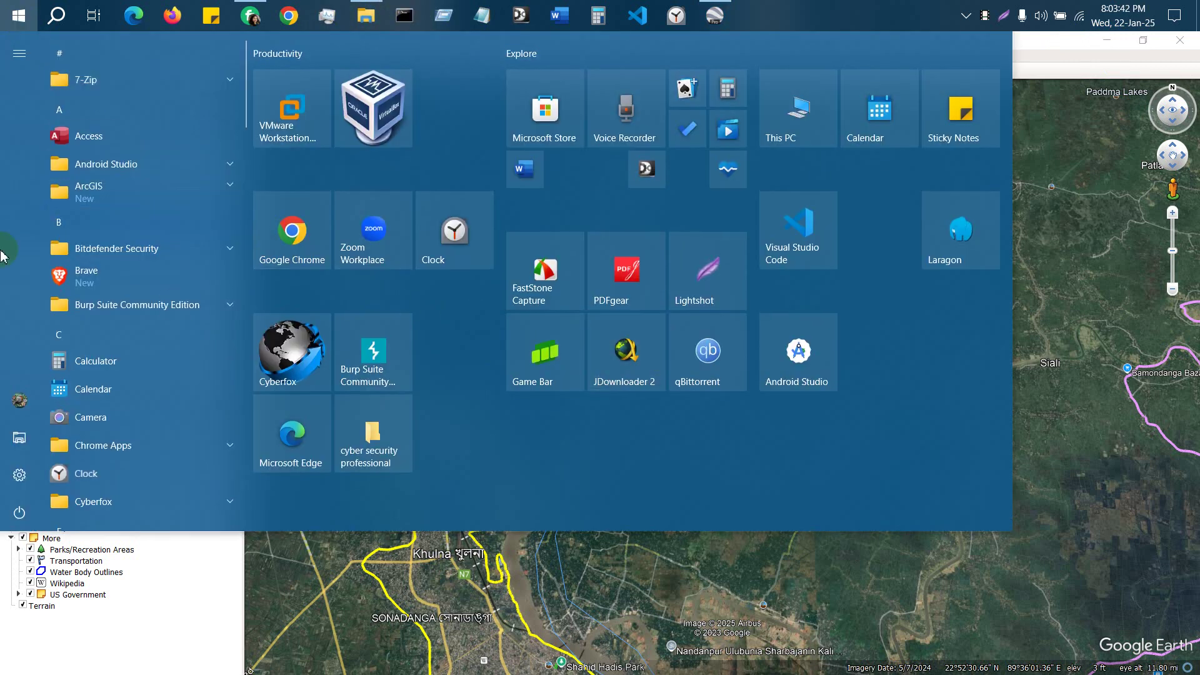
click(61, 18)
text(ar)
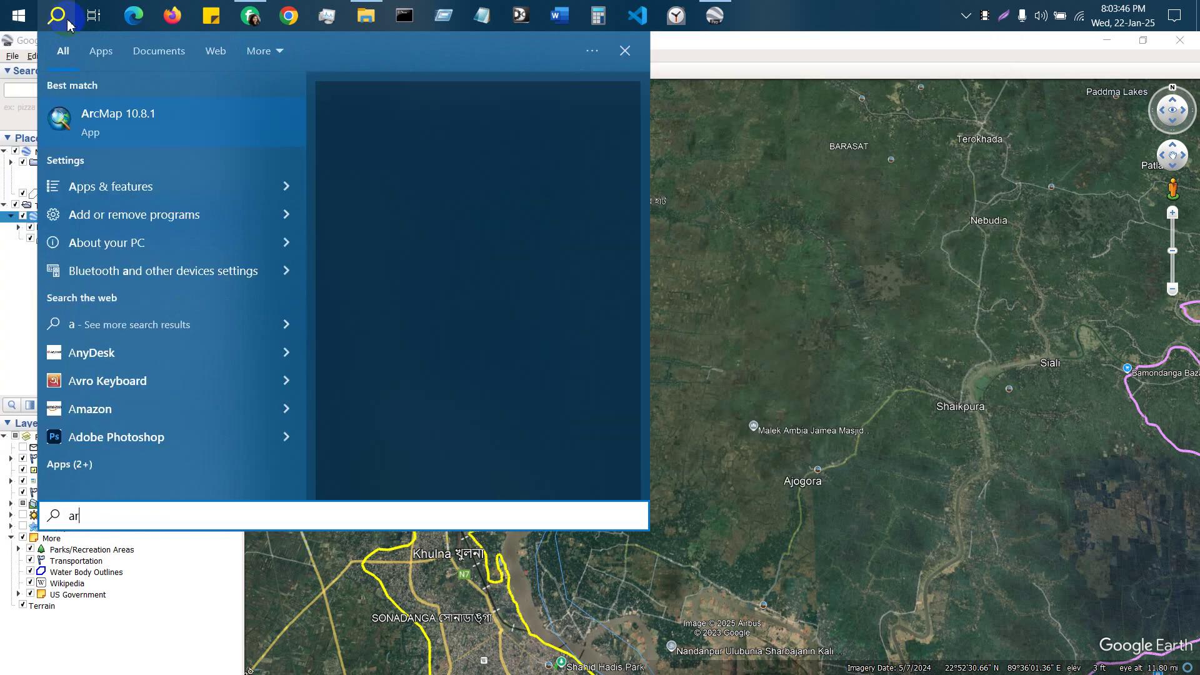